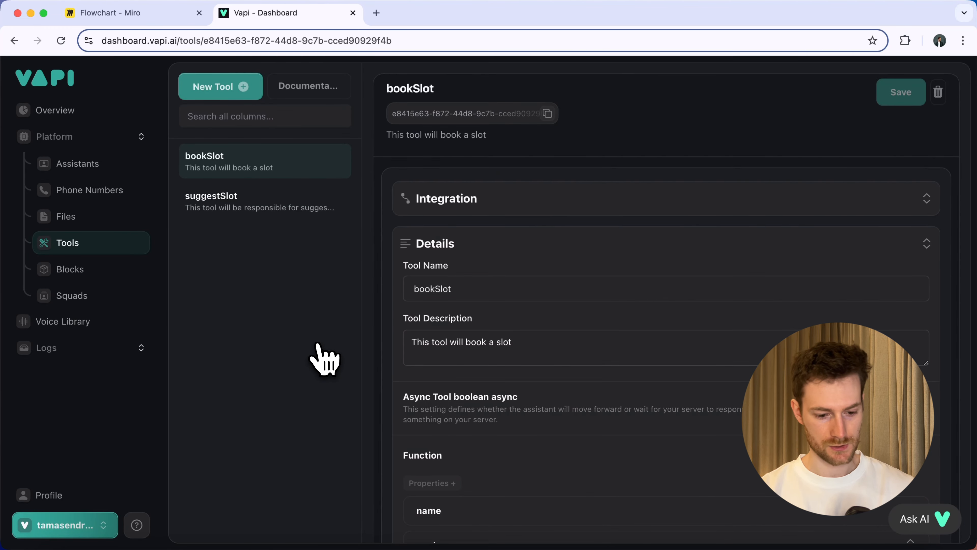
Add the bookSlot and suggestSlot tools to the voice assistant's Functions settings.
{"action": "left_click", "coordinate": [93, 164]}
{"action": "left_click", "coordinate": [634, 296]}
{"action": "scroll", "coordinate": [585, 356], "scroll_direction": "down", "scroll_amount": 3}
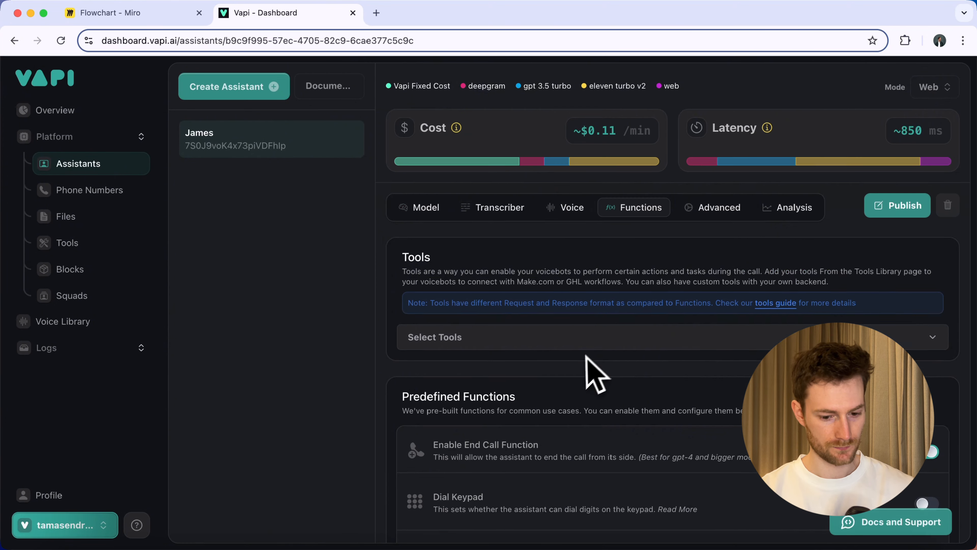
{"action": "scroll", "coordinate": [594, 373], "scroll_direction": "down", "scroll_amount": 2}
{"action": "left_click", "coordinate": [475, 283]}
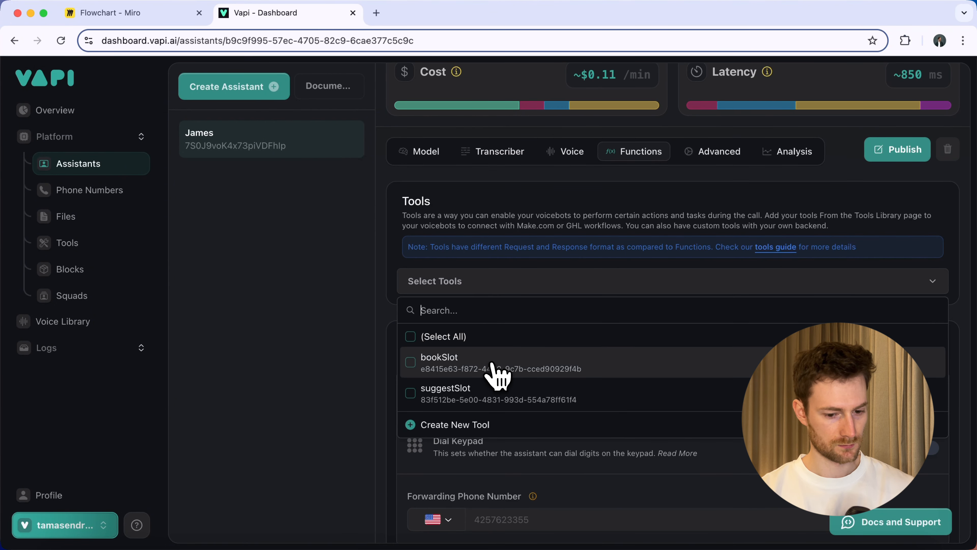
{"action": "left_click", "coordinate": [496, 376]}
{"action": "left_click", "coordinate": [498, 392]}
{"action": "left_click", "coordinate": [516, 283]}
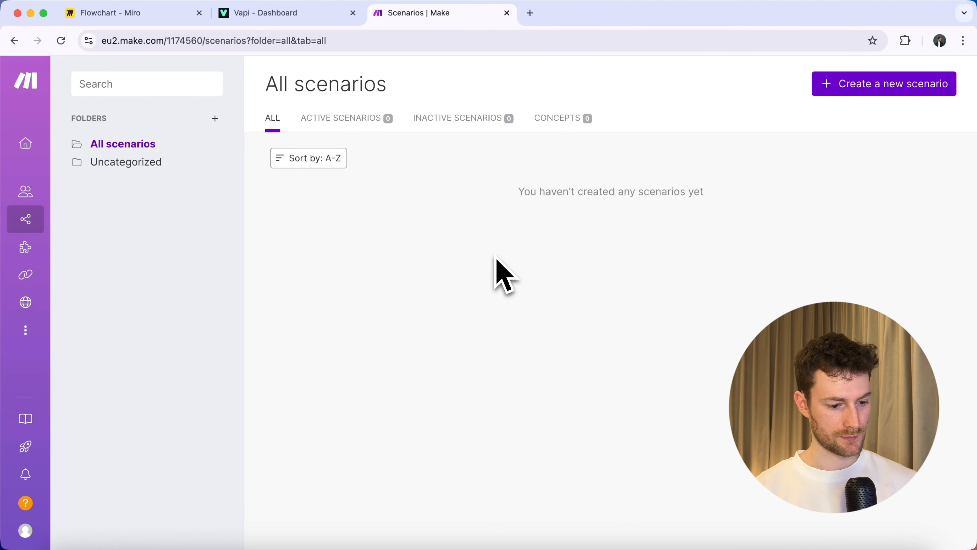
Create a new scenario named 'Suggest Appointment'.
{"action": "left_click", "coordinate": [898, 89]}
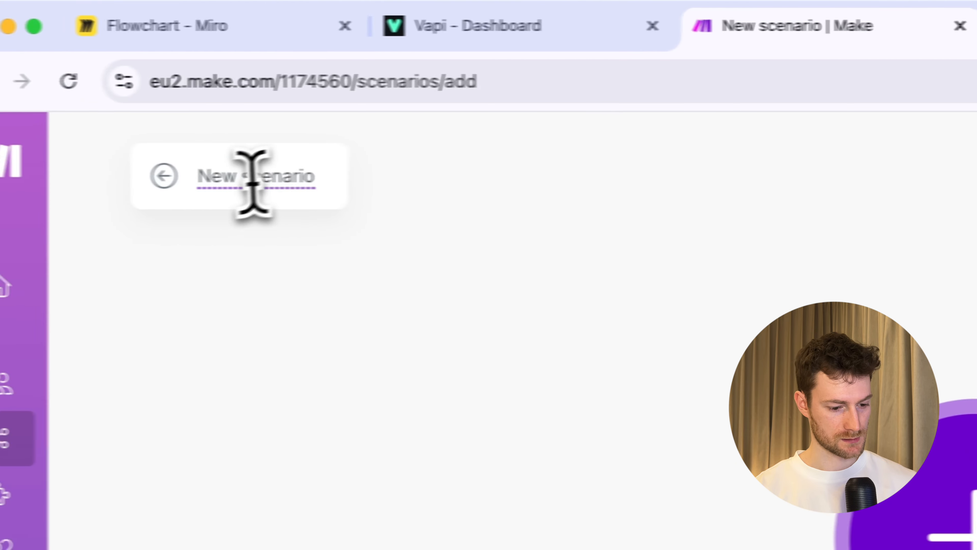
{"action": "type", "text": "Suggest App"}
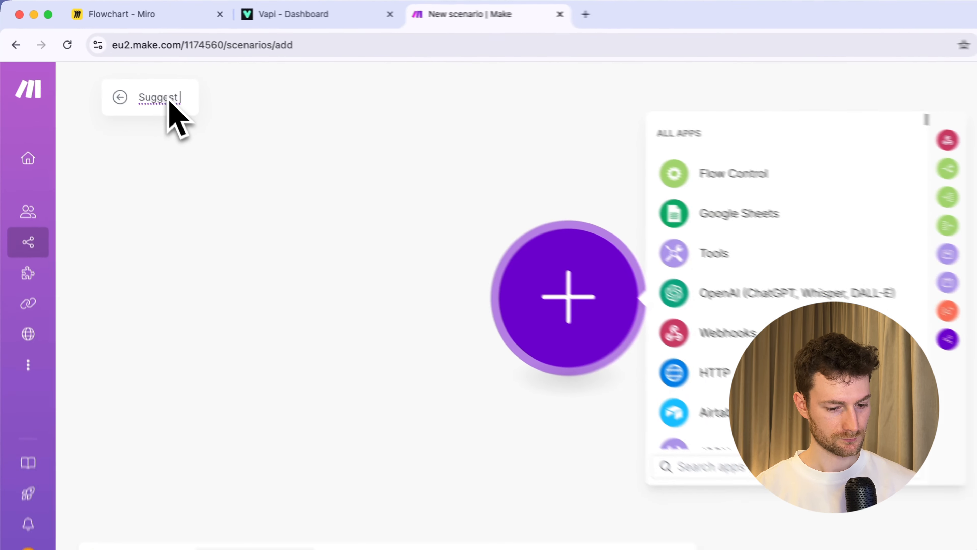
{"action": "type", "text": "ointment"}
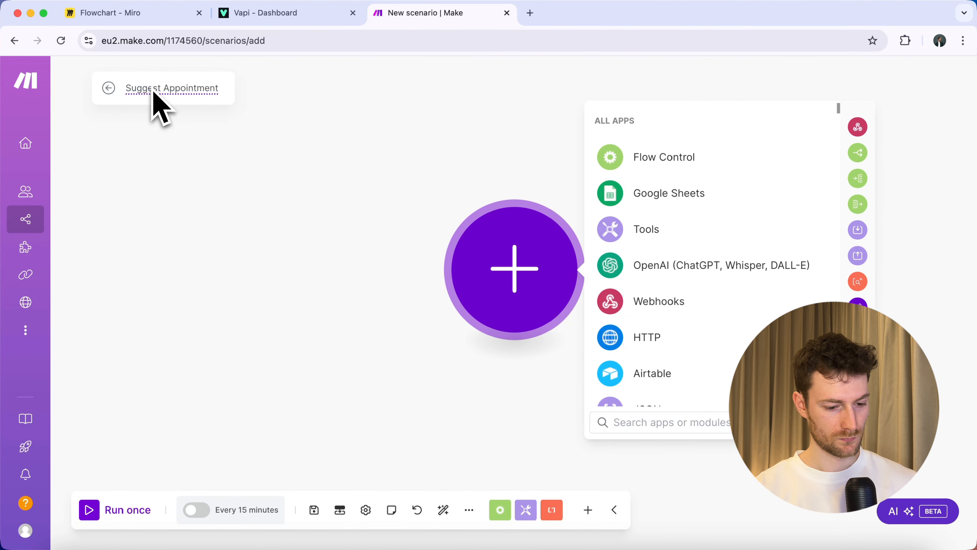
{"action": "left_click", "coordinate": [274, 176]}
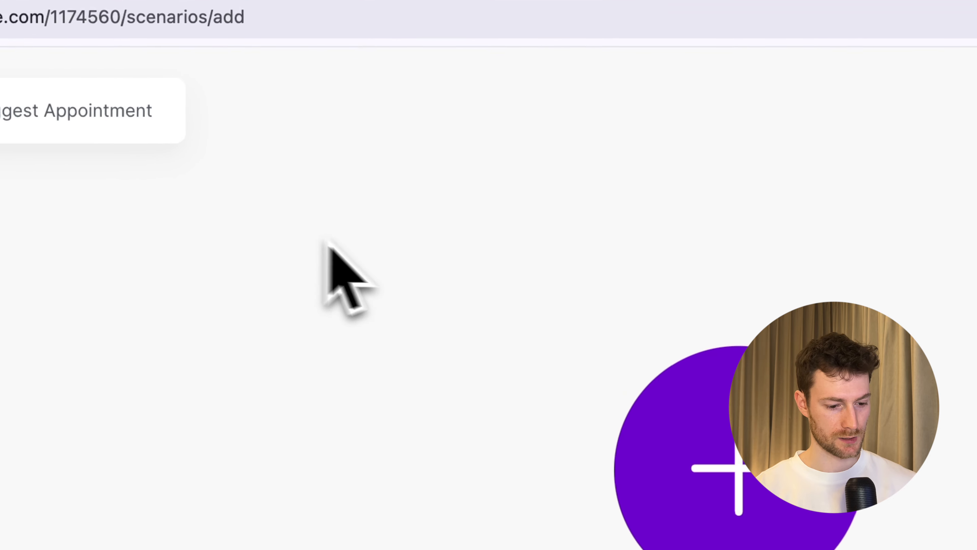
{"action": "left_click_drag", "start_coordinate": [345, 154], "coordinate": [295, 119]}
Make the first module a Tools Set variable that sets preferredTime to Friday.
{"action": "left_click", "coordinate": [639, 400]}
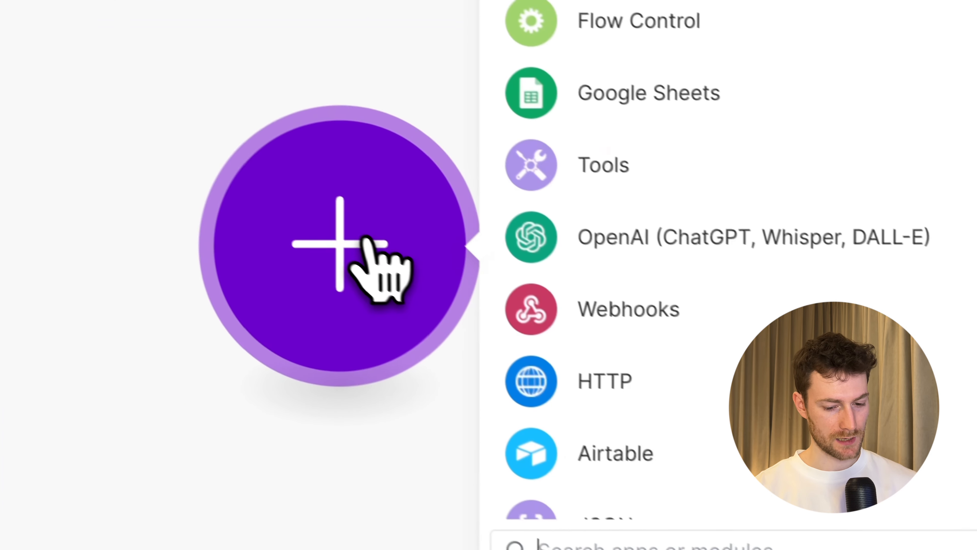
{"action": "type", "text": "set var"}
{"action": "left_click", "coordinate": [650, 5]}
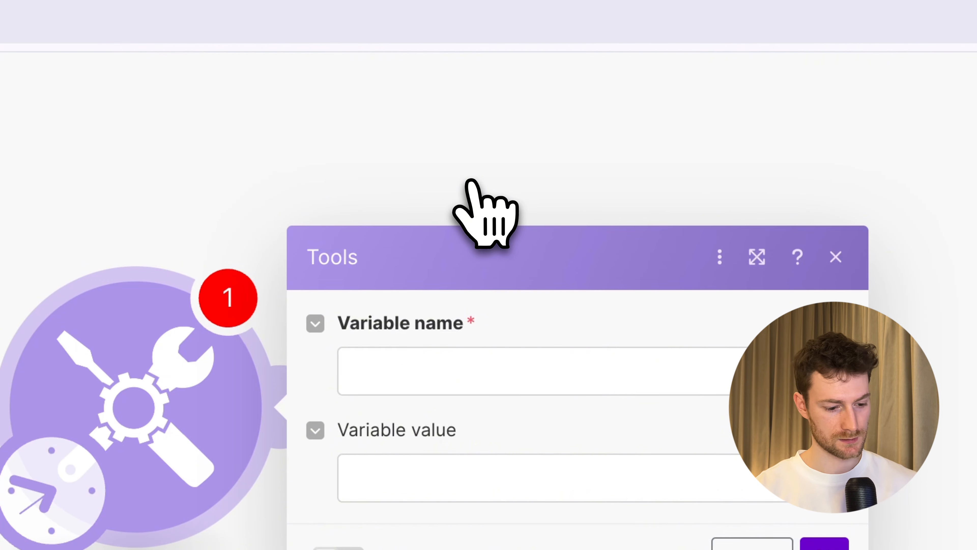
{"action": "left_click", "coordinate": [493, 375]}
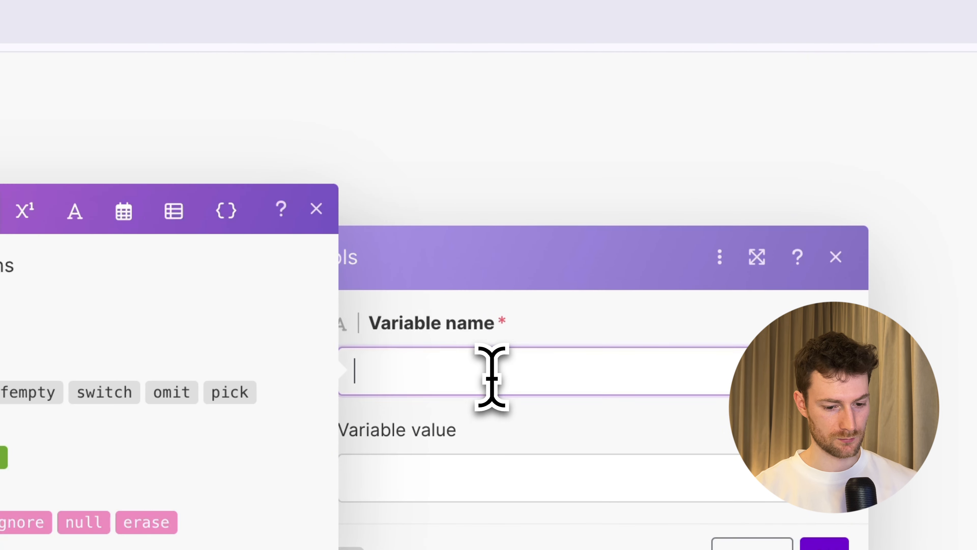
{"action": "type", "text": "preferredT"}
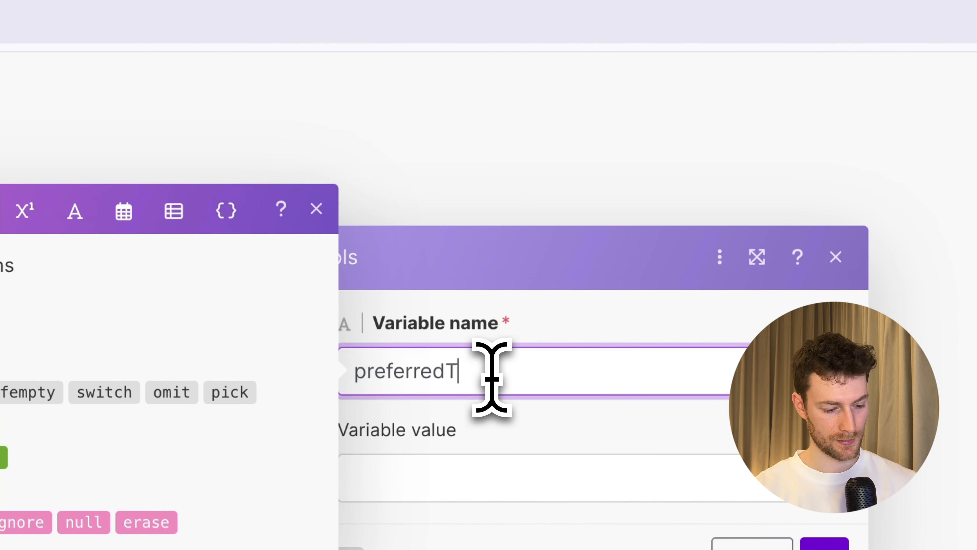
{"action": "type", "text": "ime"}
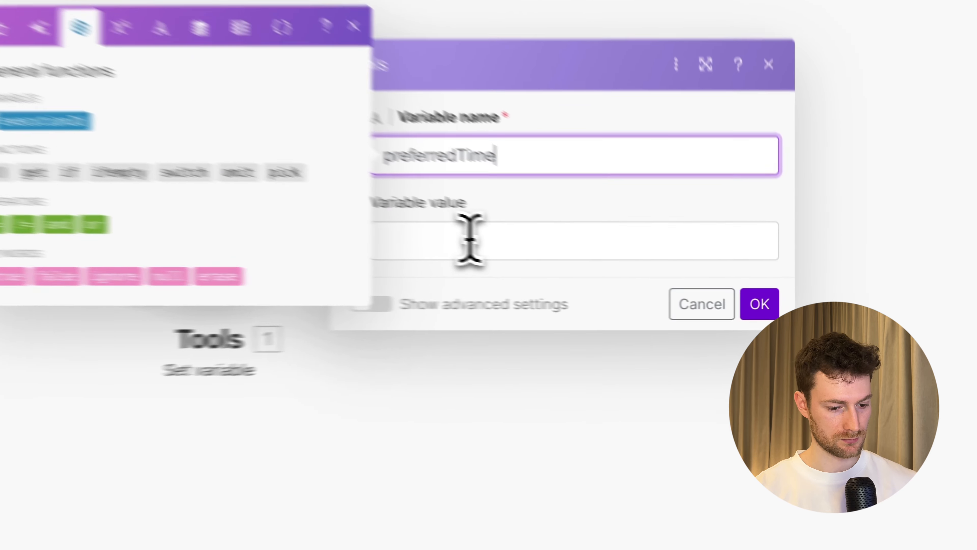
{"action": "left_click", "coordinate": [601, 268]}
{"action": "type", "text": "Friday"}
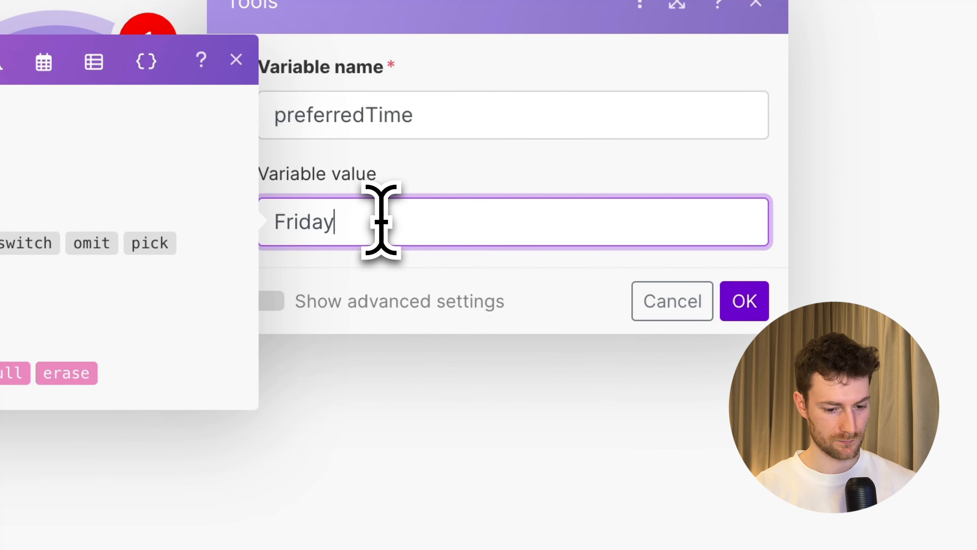
{"action": "left_click", "coordinate": [734, 309]}
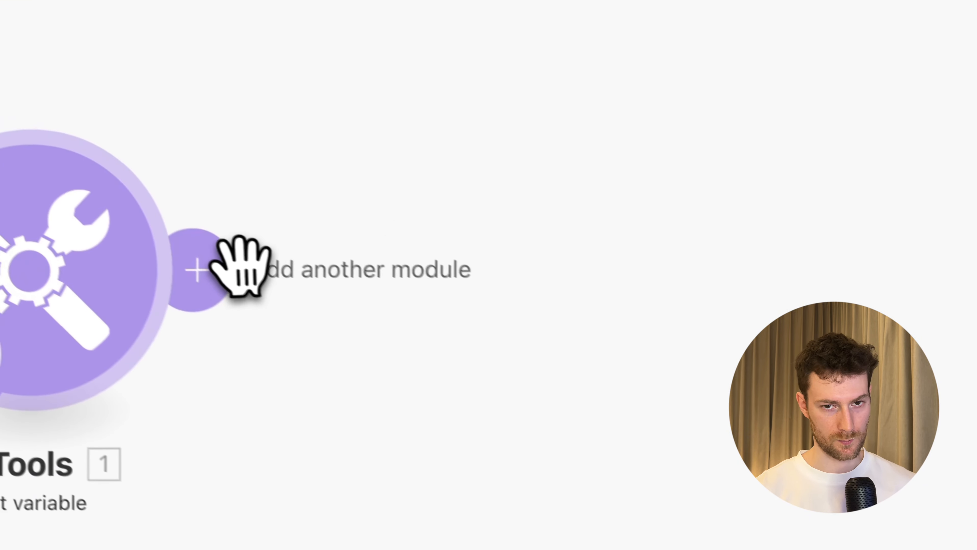
Add an OpenAI Create a Completion module after the variable step and start a new OpenAI connection.
{"action": "left_click", "coordinate": [230, 254]}
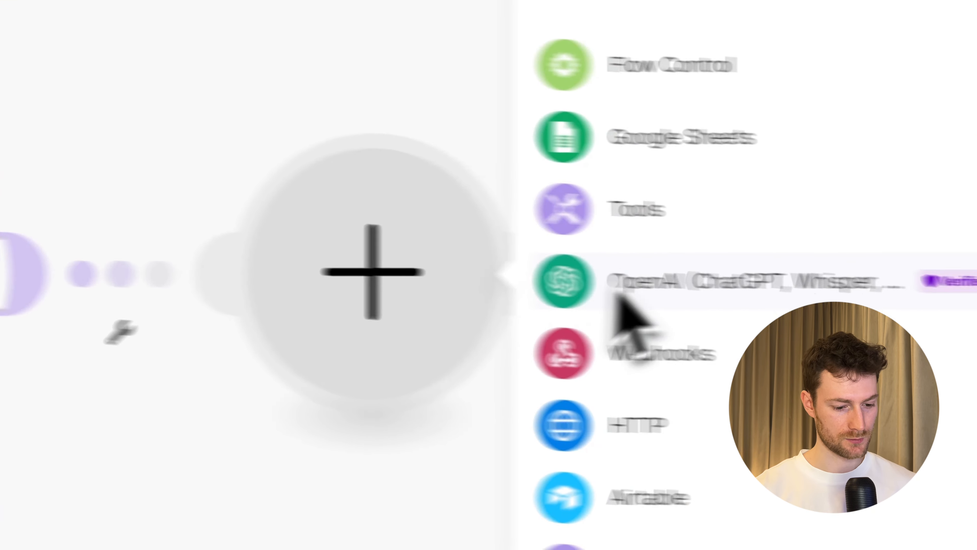
{"action": "left_click", "coordinate": [631, 282]}
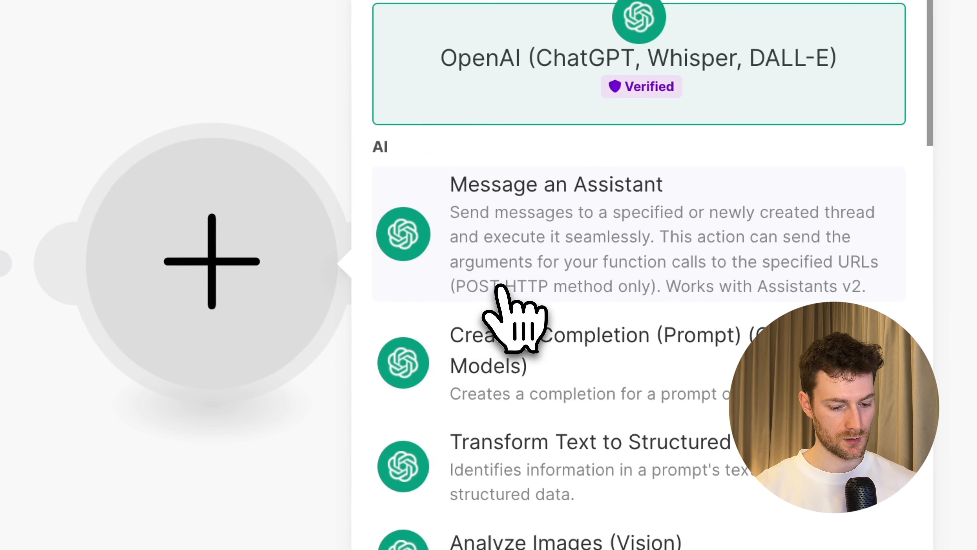
{"action": "left_click", "coordinate": [568, 362]}
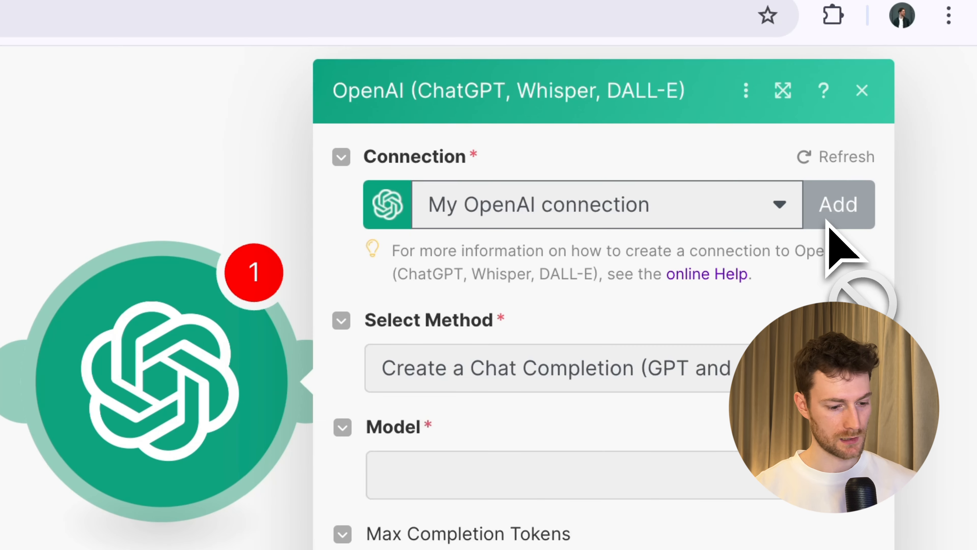
{"action": "left_click", "coordinate": [830, 219]}
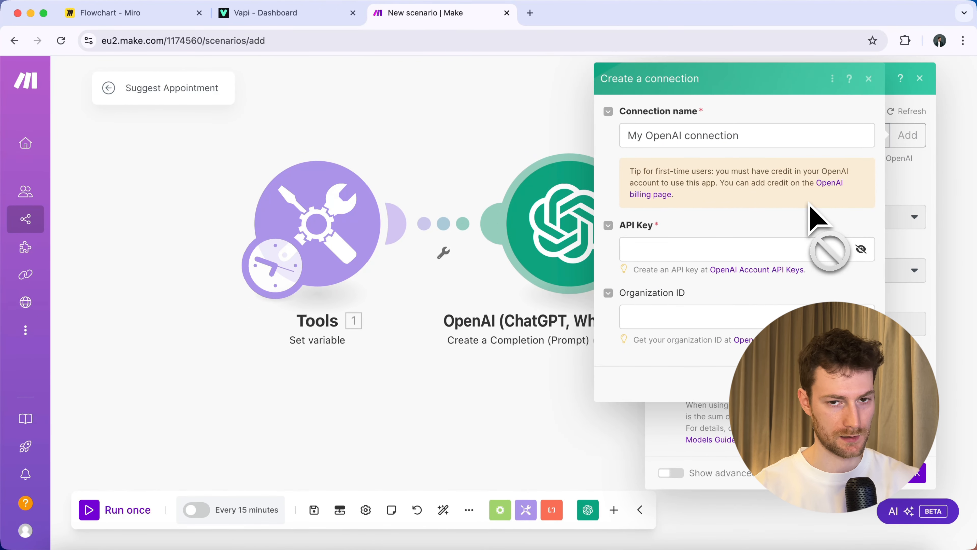
{"action": "left_click", "coordinate": [827, 184]}
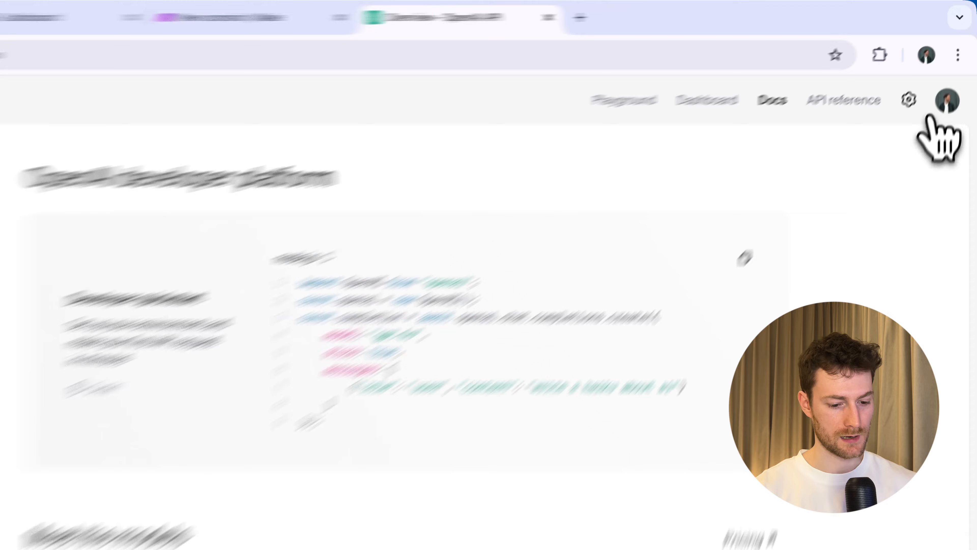
Create a secret key named 'make' in the Default project and copy it.
{"action": "left_click", "coordinate": [955, 74]}
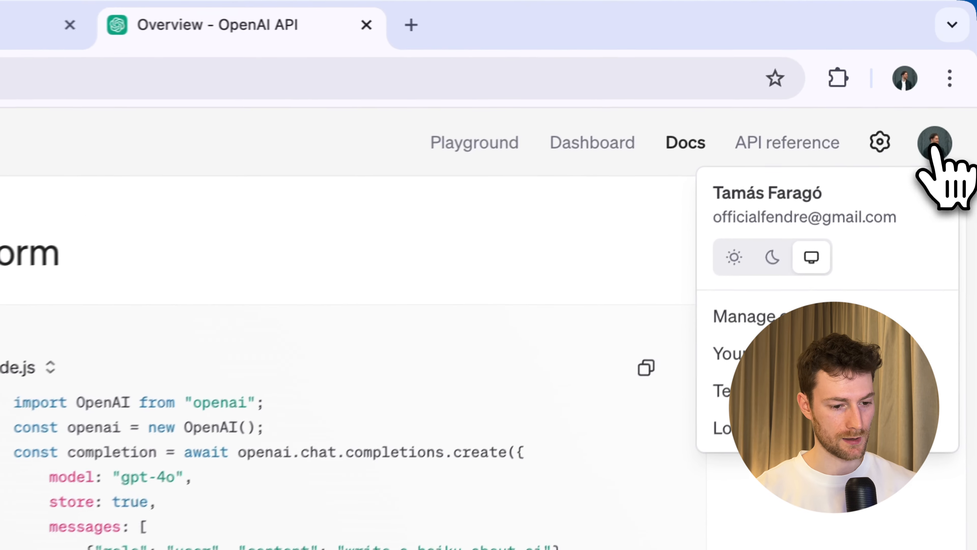
{"action": "left_click", "coordinate": [719, 365]}
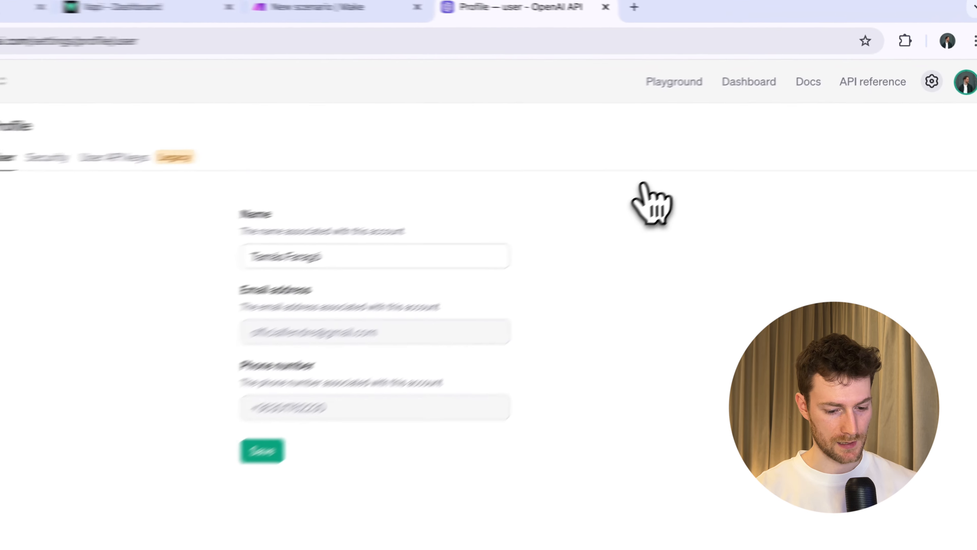
{"action": "left_click", "coordinate": [53, 203]}
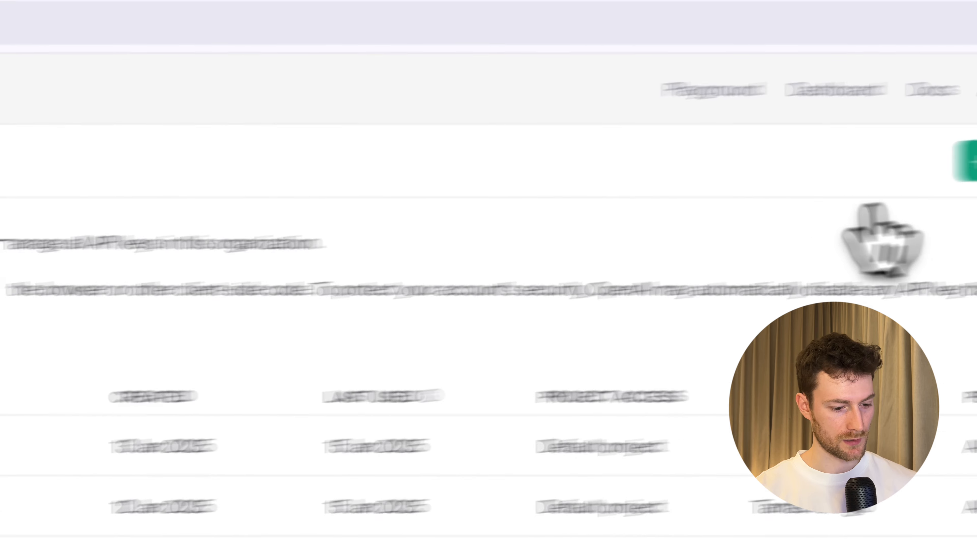
{"action": "left_click", "coordinate": [832, 192]}
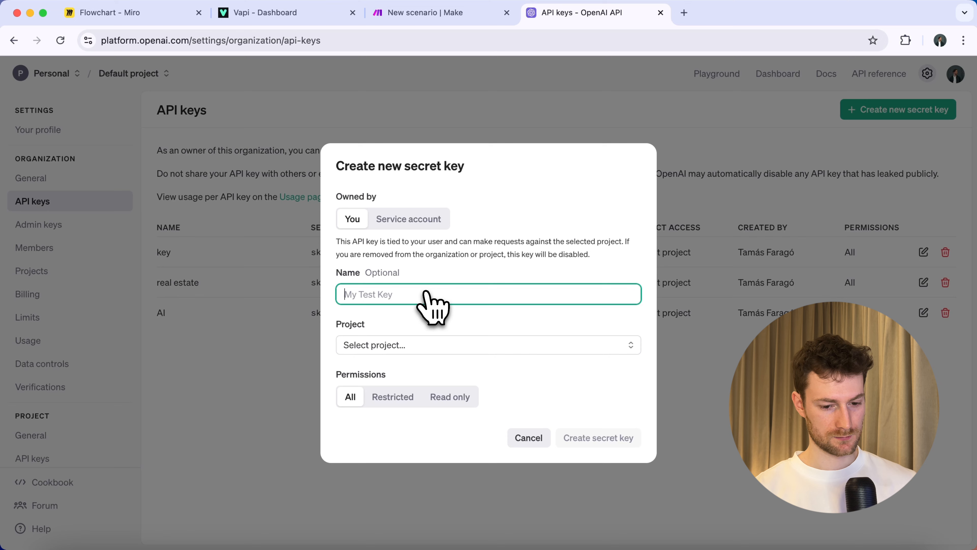
{"action": "type", "text": "make"}
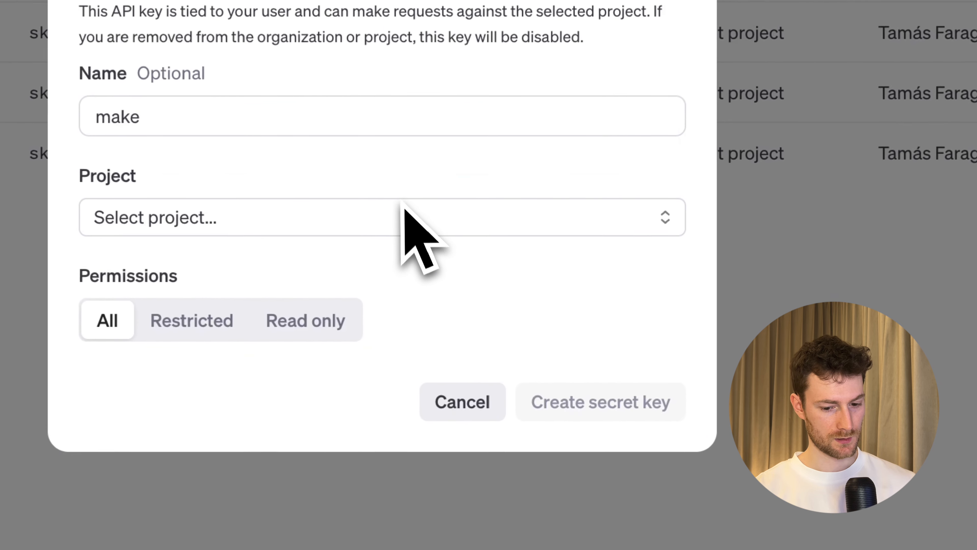
{"action": "left_click", "coordinate": [485, 343]}
{"action": "left_click", "coordinate": [316, 269]}
{"action": "left_click", "coordinate": [593, 402]}
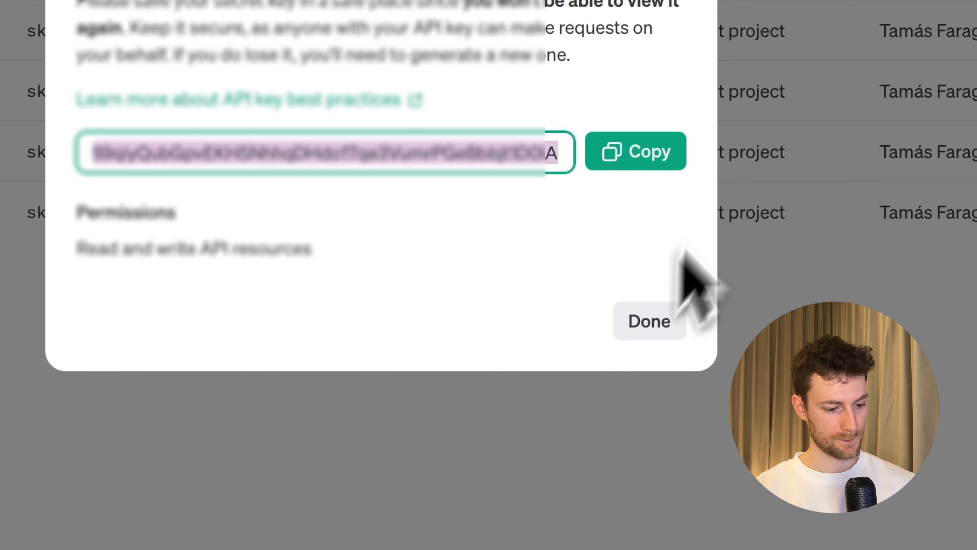
{"action": "left_click", "coordinate": [650, 162]}
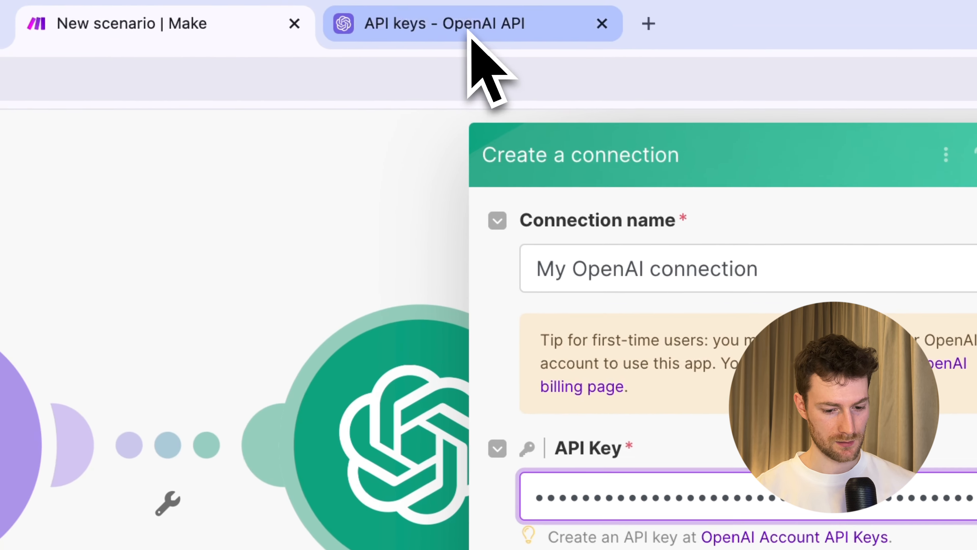
Copy the Organization ID from the OpenAI settings and return to Make.
{"action": "left_click", "coordinate": [423, 11]}
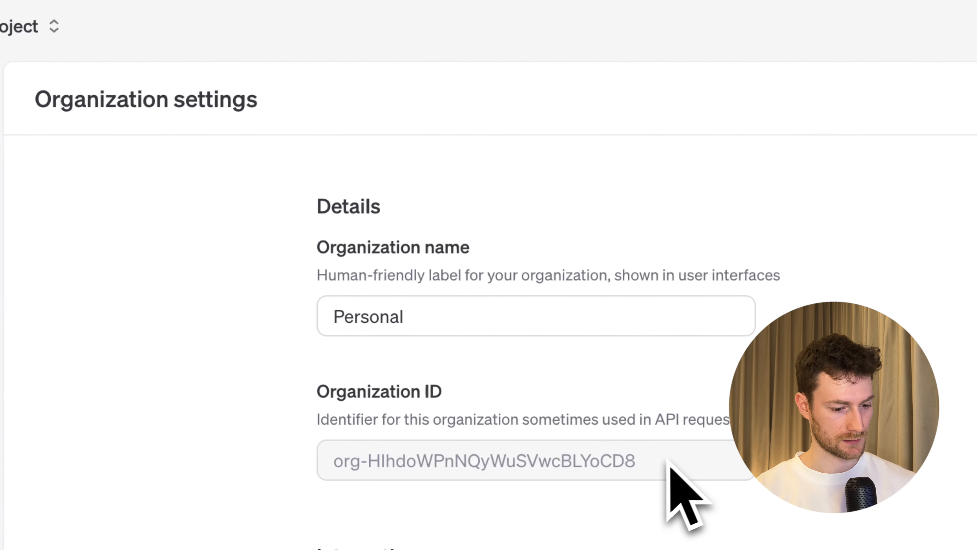
{"action": "left_click_drag", "start_coordinate": [669, 465], "coordinate": [342, 469]}
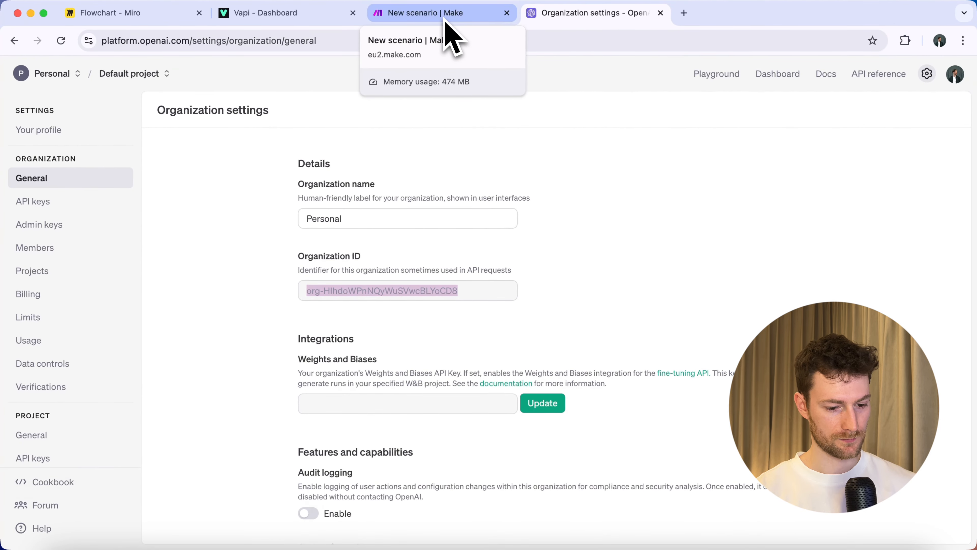
{"action": "left_click", "coordinate": [446, 17]}
Paste the Organization ID into the connection form and save the OpenAI connection.
{"action": "left_click", "coordinate": [458, 350]}
{"action": "key", "text": "super+v"}
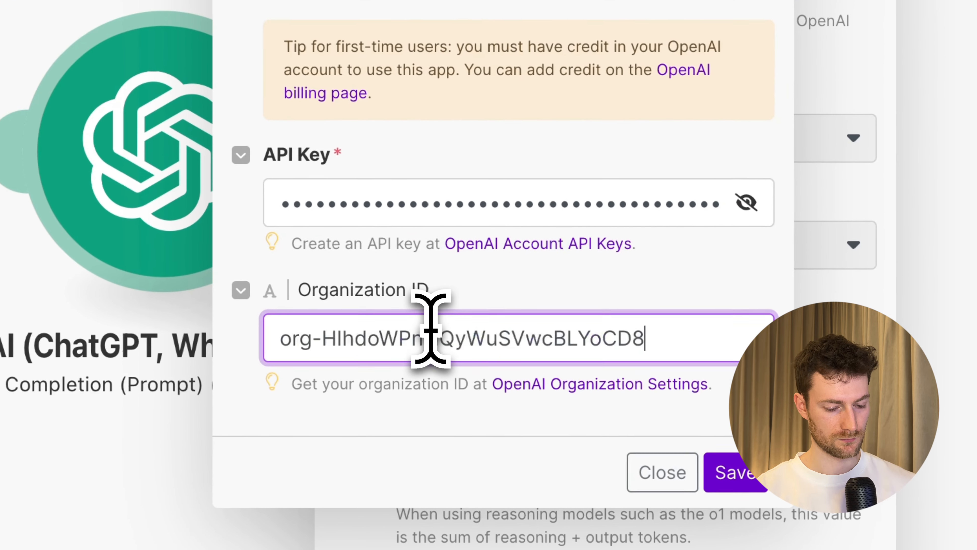
{"action": "left_click", "coordinate": [736, 471]}
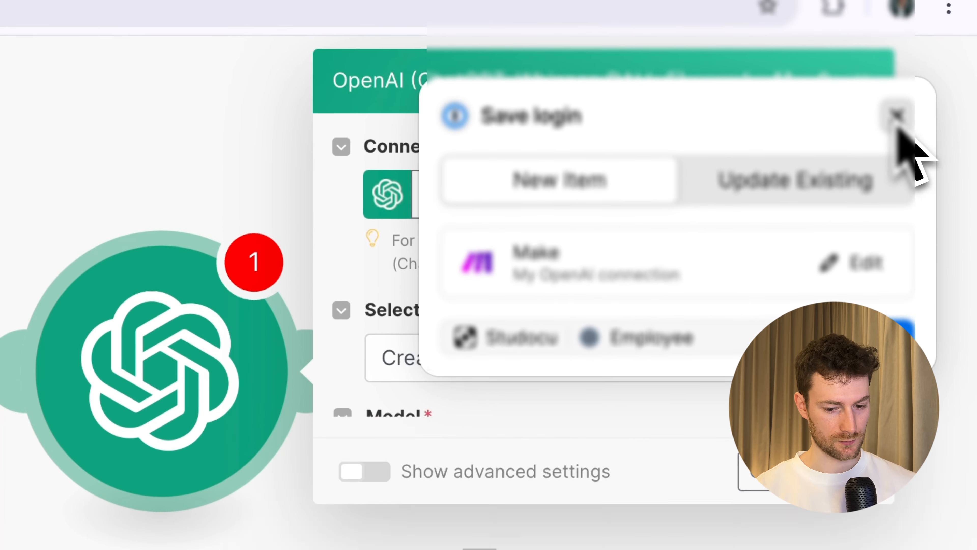
{"action": "left_click", "coordinate": [898, 127]}
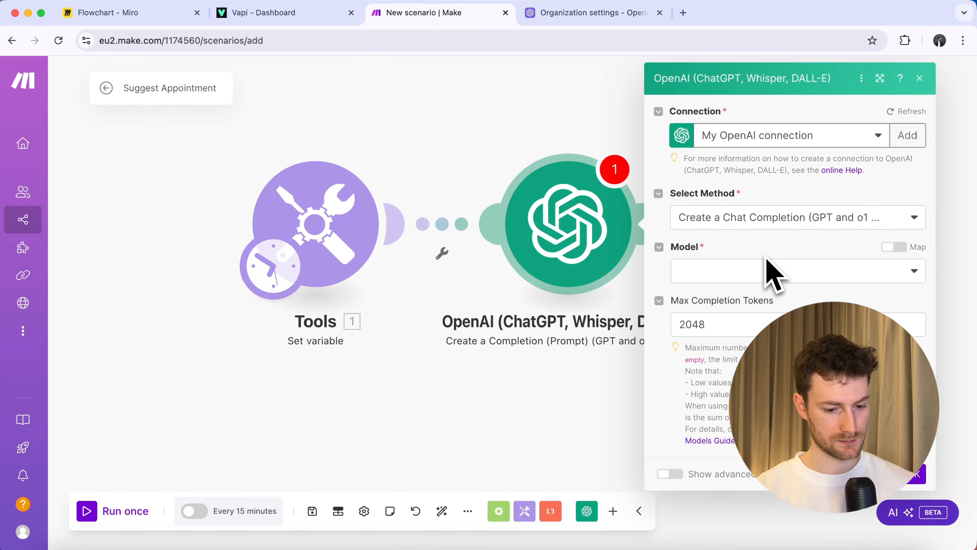
Set the OpenAI module's model to gpt-3.5-turbo.
{"action": "left_click", "coordinate": [769, 271]}
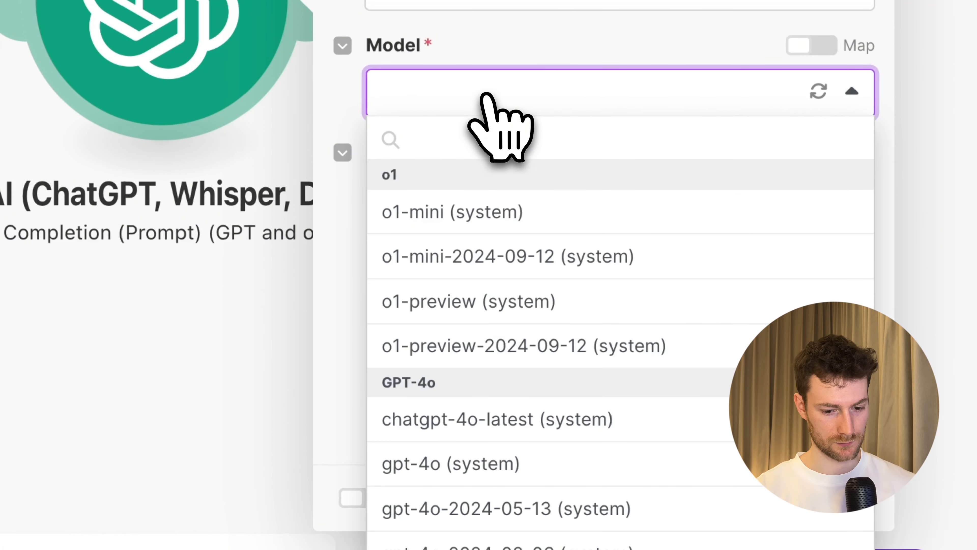
{"action": "scroll", "coordinate": [498, 397], "scroll_direction": "down", "scroll_amount": 15}
{"action": "left_click", "coordinate": [490, 471]}
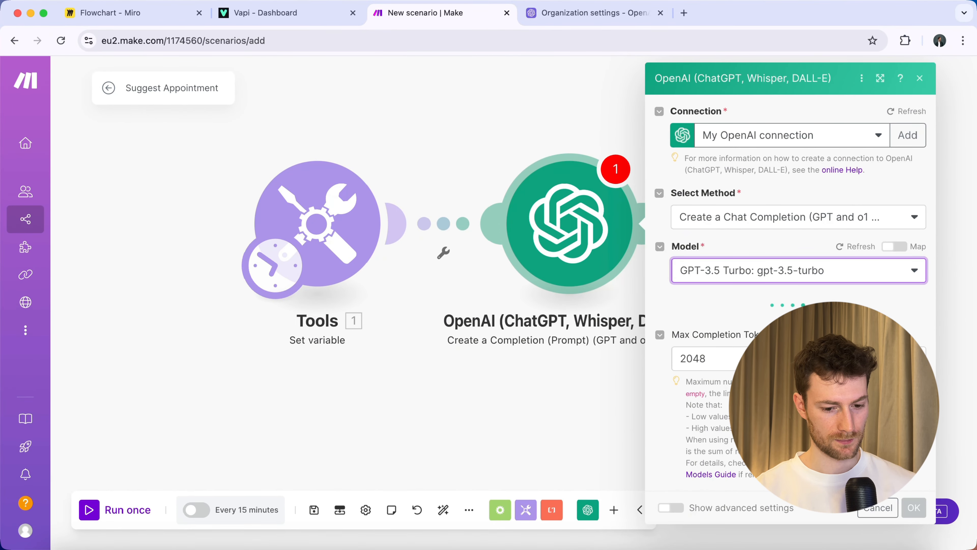
Add a Developer / System message: 'You are a date calculation expert.' plus the ordered weekday list.
{"action": "left_click", "coordinate": [711, 315]}
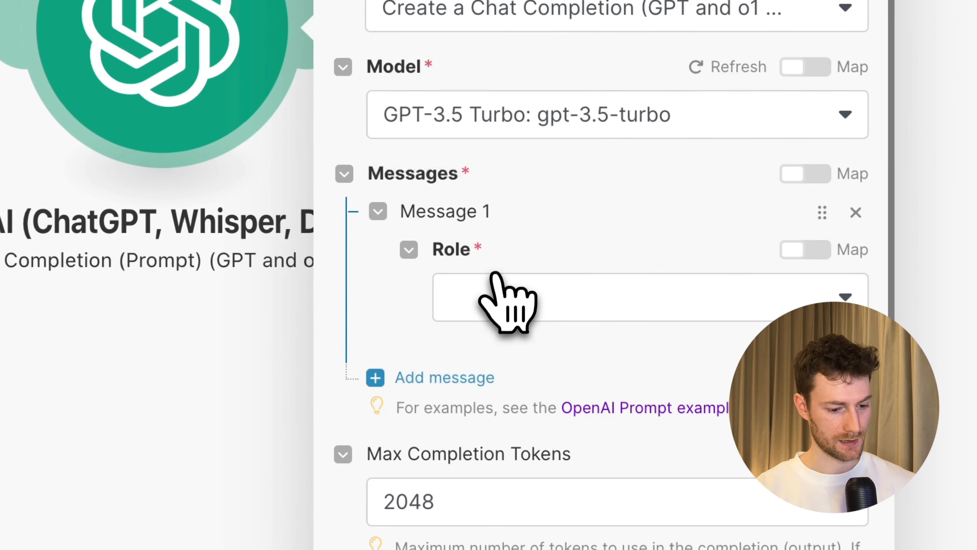
{"action": "left_click", "coordinate": [496, 276]}
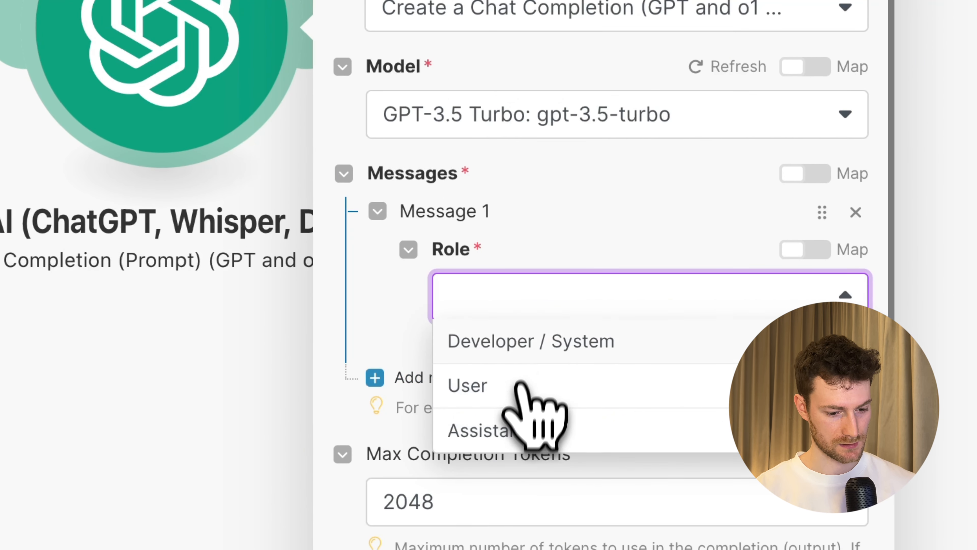
{"action": "left_click", "coordinate": [526, 353]}
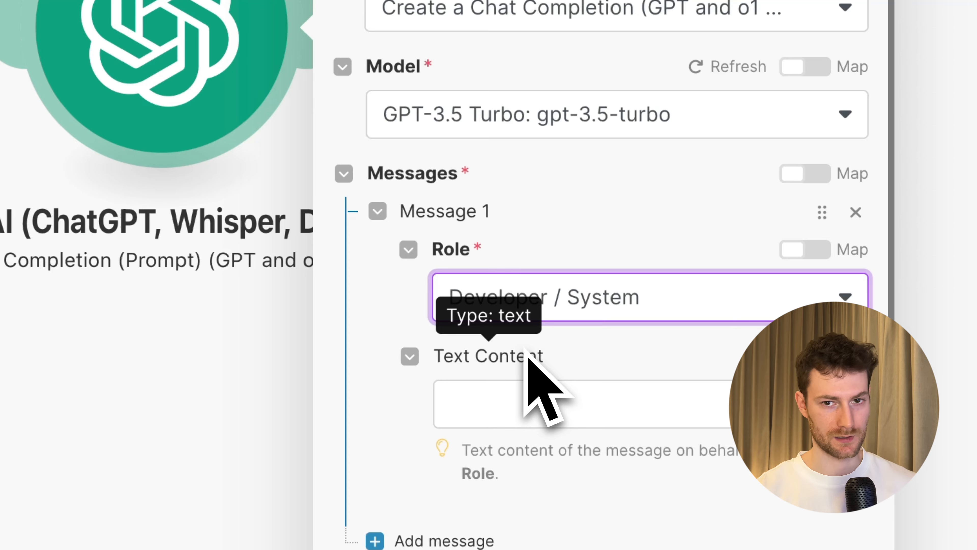
{"action": "left_click", "coordinate": [542, 408]}
{"action": "type", "text": "You are a date calc"}
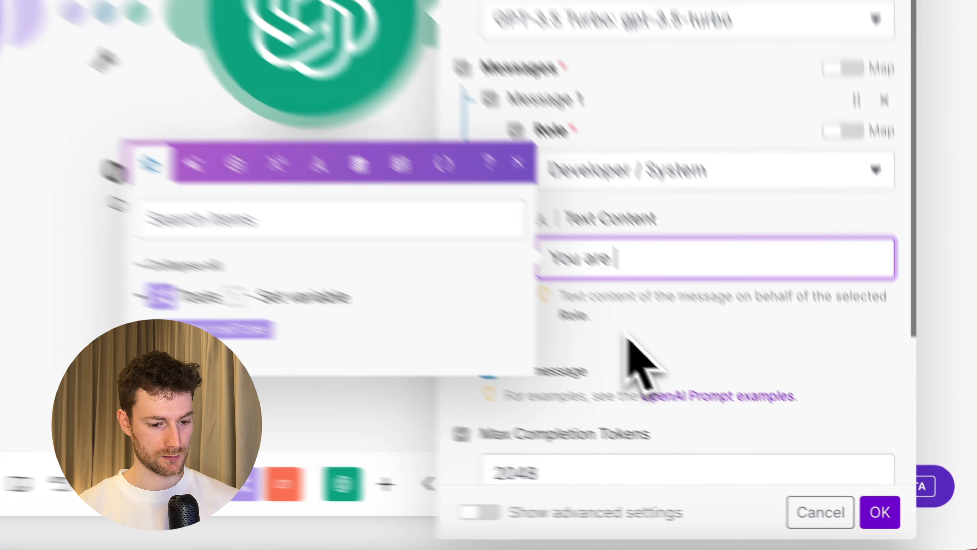
{"action": "type", "text": "ulat"}
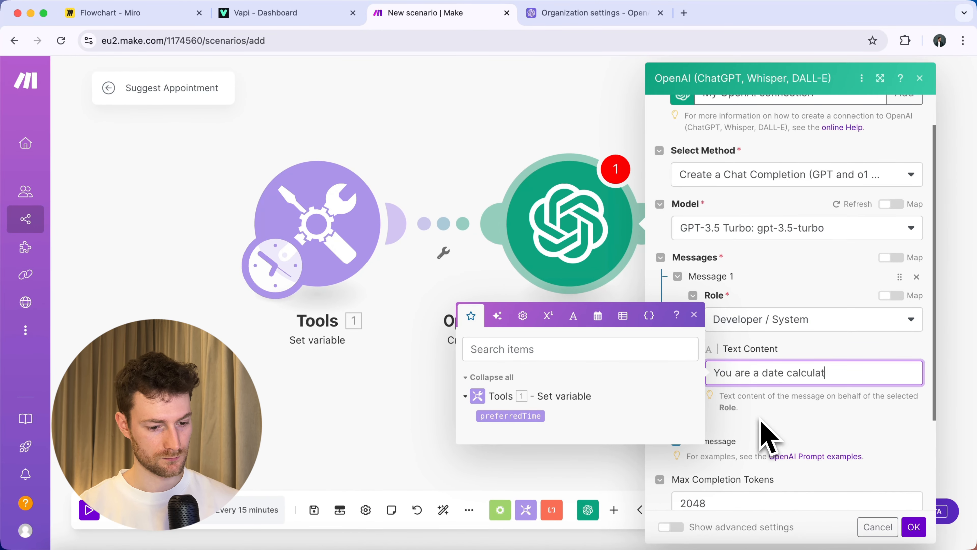
{"action": "type", "text": "ion exper"}
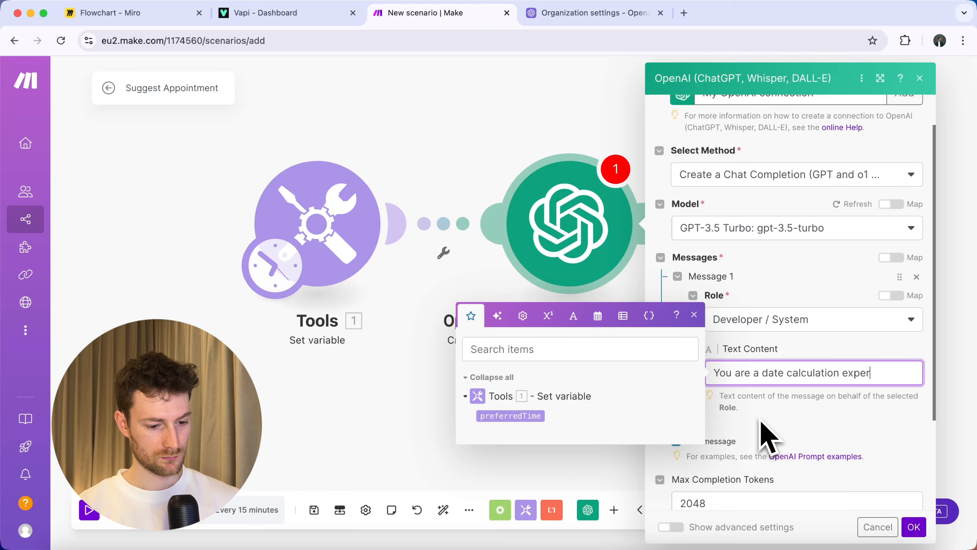
{"action": "type", "text": "t."}
{"action": "key", "text": "Return"}
{"action": "key", "text": "Return"}
{"action": "type", "text": "The days of the week in or"}
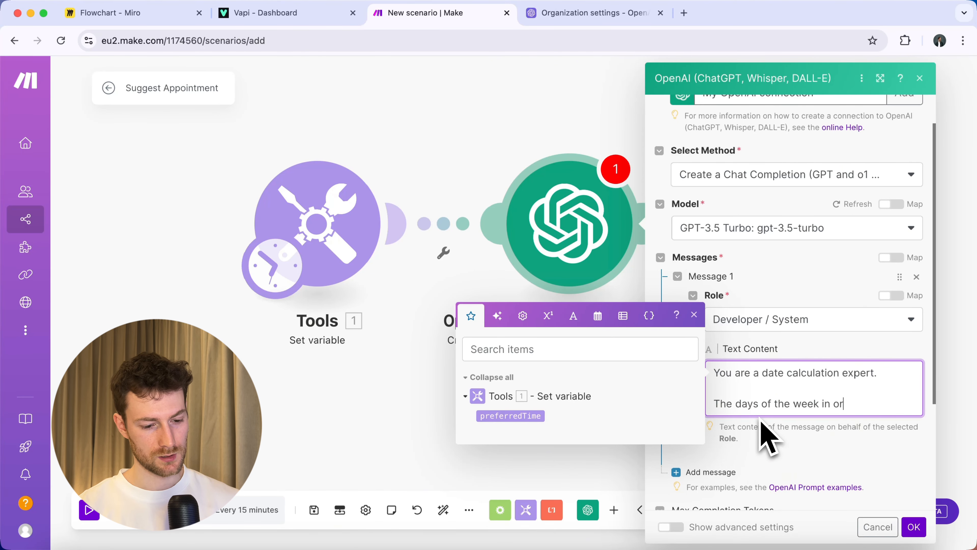
{"action": "type", "text": "der: Monday,"}
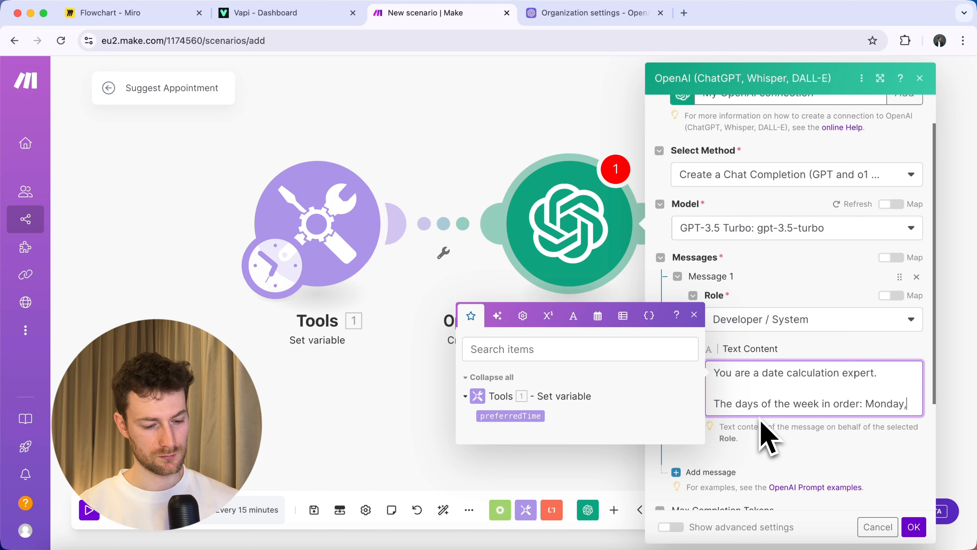
{"action": "type", "text": " Tuesday, Wednesday, Thursda"}
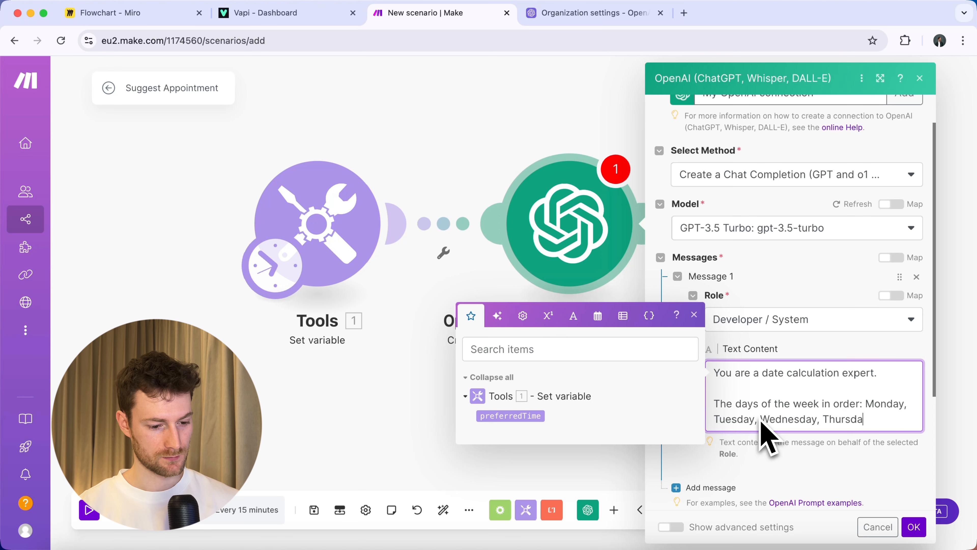
{"action": "type", "text": ", Saturday, Sunday"}
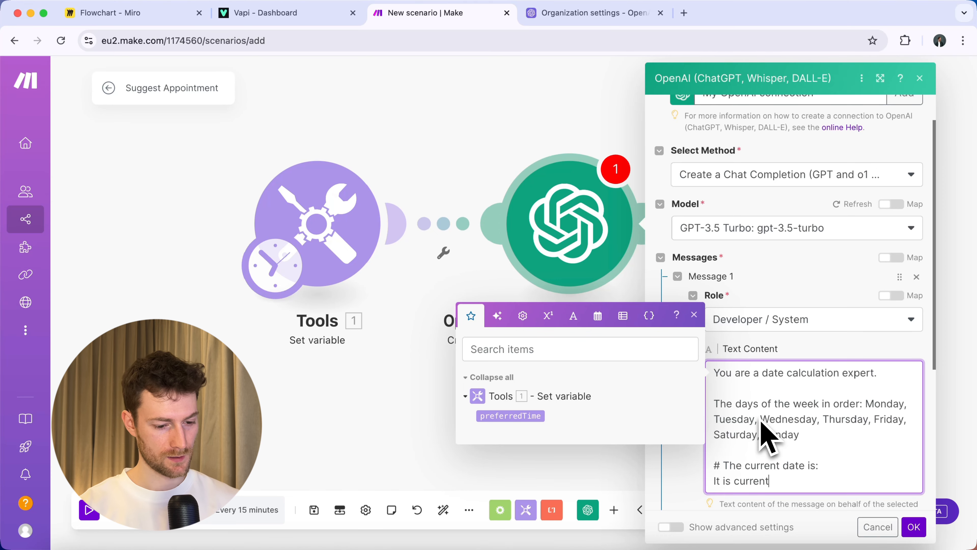
Add the current date as formatDate(now; YYYY/MM/DD) after 'It is currently'.
{"action": "left_click", "coordinate": [598, 316]}
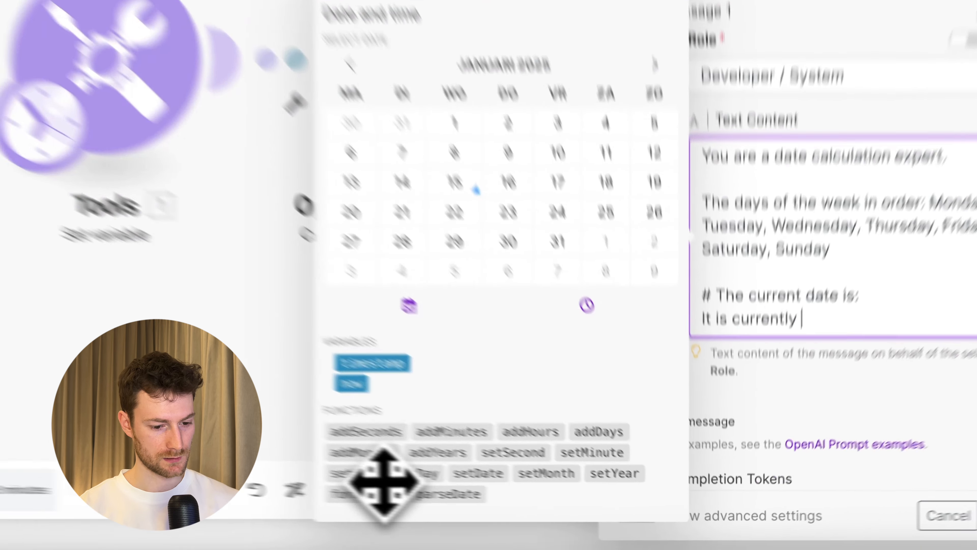
{"action": "left_click", "coordinate": [496, 511]}
{"action": "key", "text": "Left"}
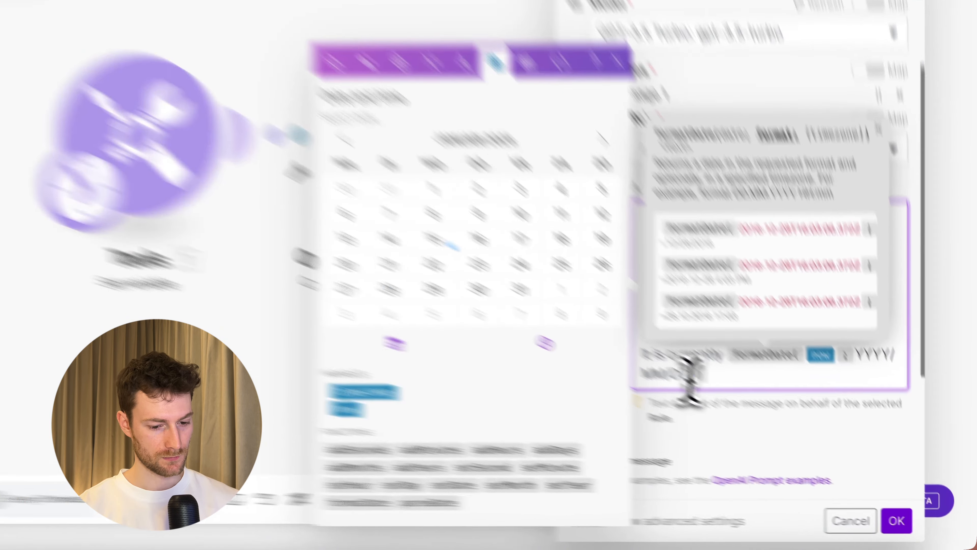
{"action": "left_click", "coordinate": [770, 413]}
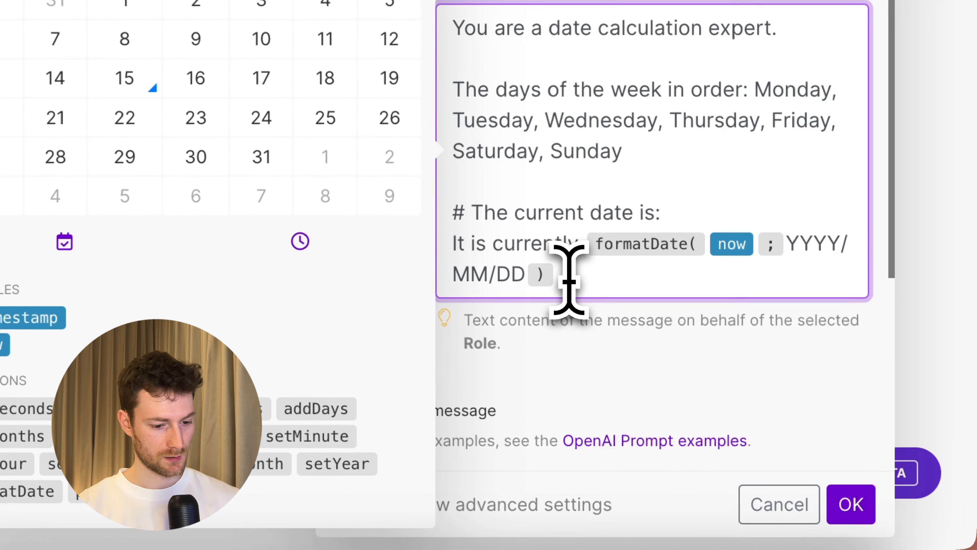
{"action": "key", "text": "Return"}
{"action": "key", "text": "Return"}
Add 'The current day is' with formatDate(now; dddd), then a '# Next week dates' heading.
{"action": "type", "text": "The "}
{"action": "type", "text": "current day "}
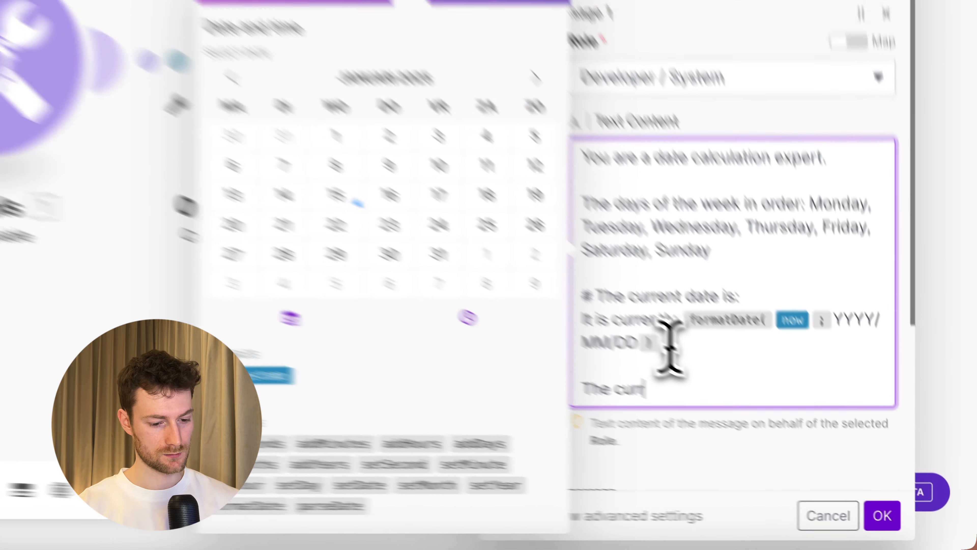
{"action": "type", "text": "is"}
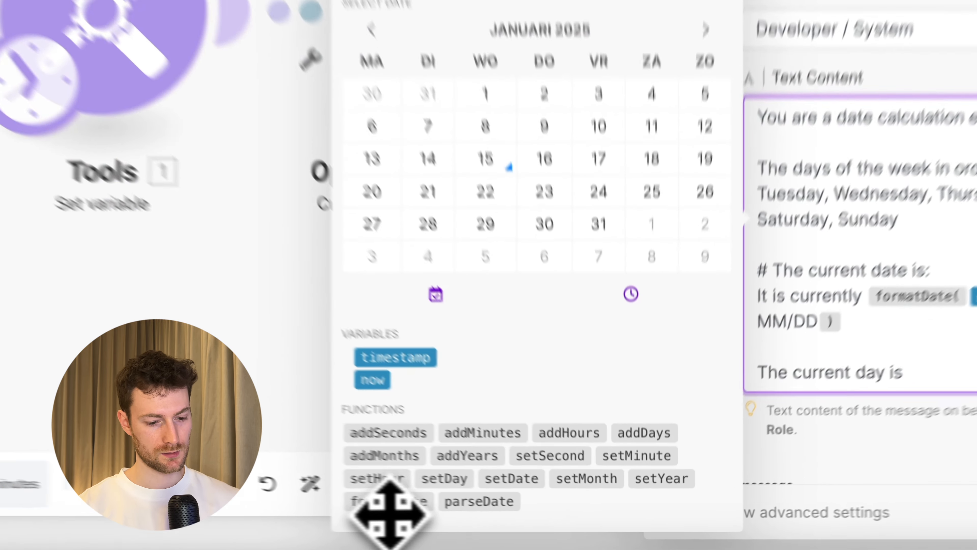
{"action": "left_click", "coordinate": [492, 521]}
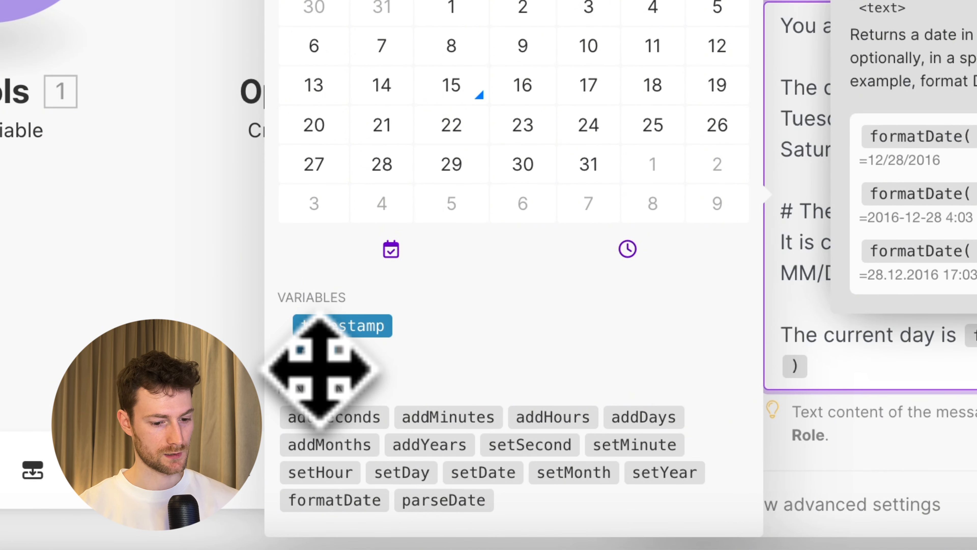
{"action": "type", "text": "dddd"}
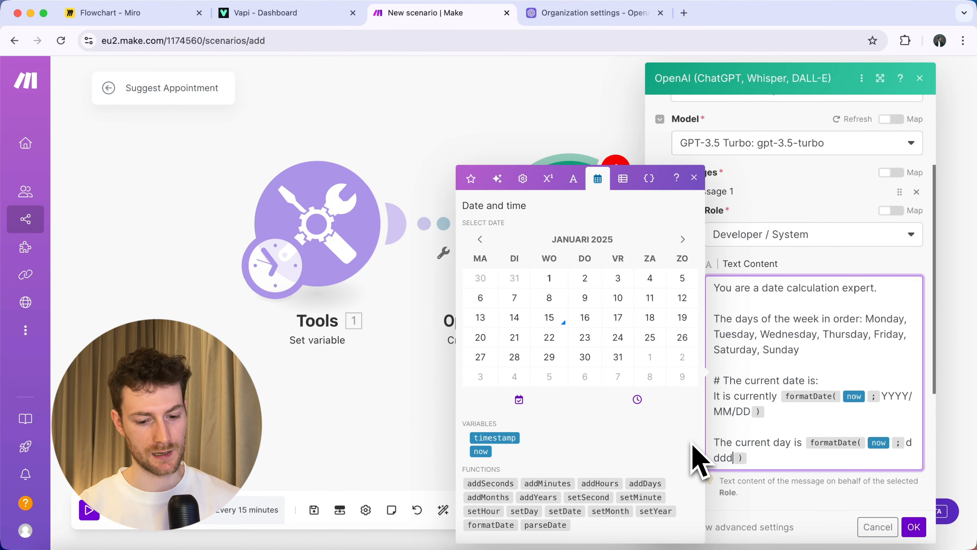
{"action": "left_click", "coordinate": [774, 462]}
{"action": "key", "text": "Return"}
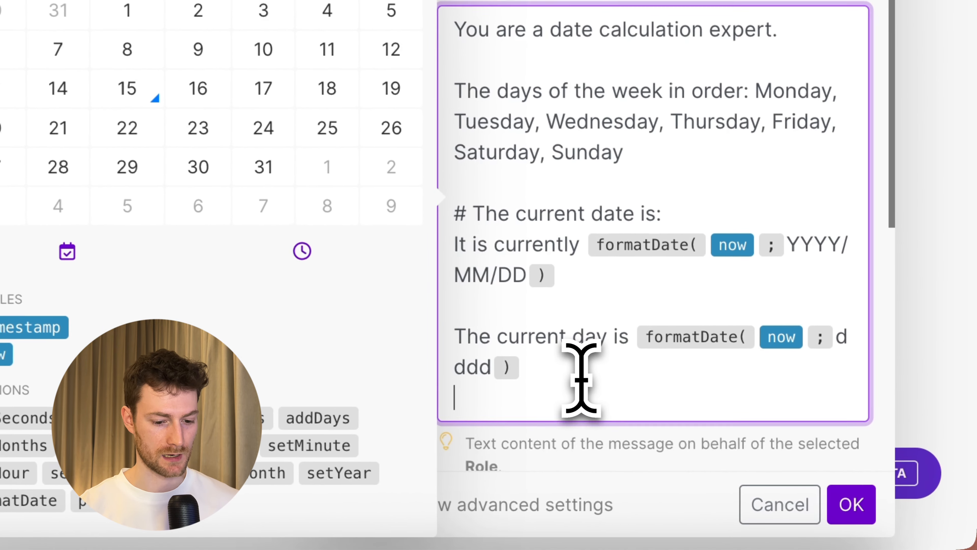
{"action": "key", "text": "Return"}
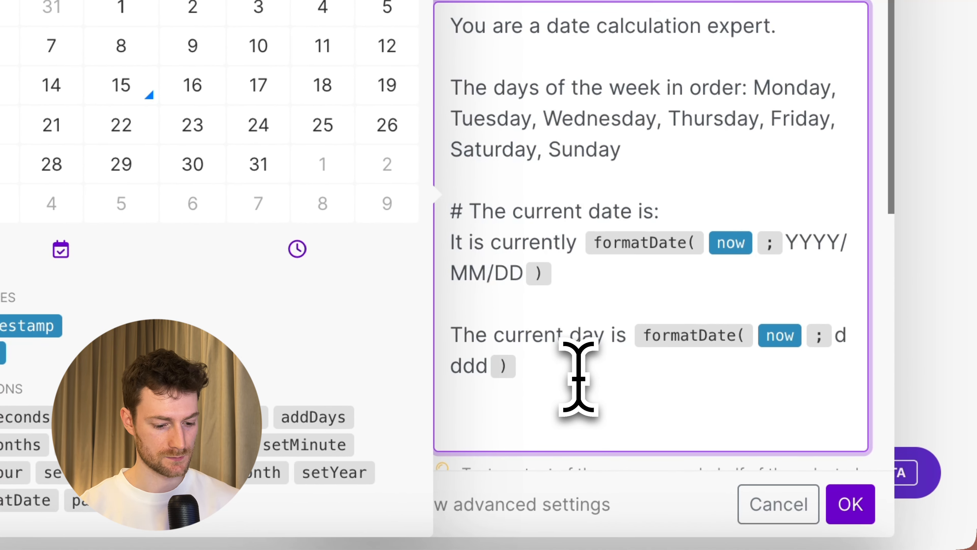
{"action": "type", "text": "# "}
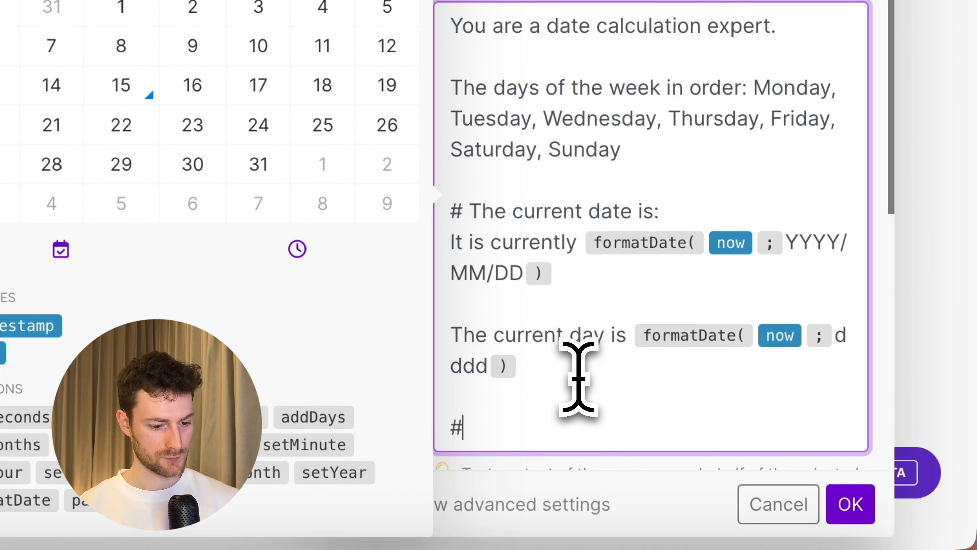
{"action": "type", "text": "Next week da"}
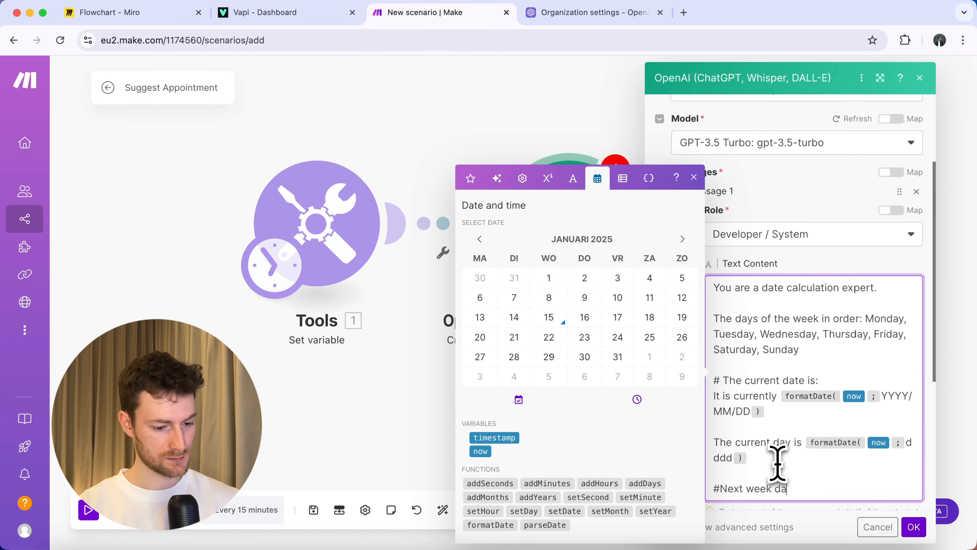
{"action": "type", "text": "tes"}
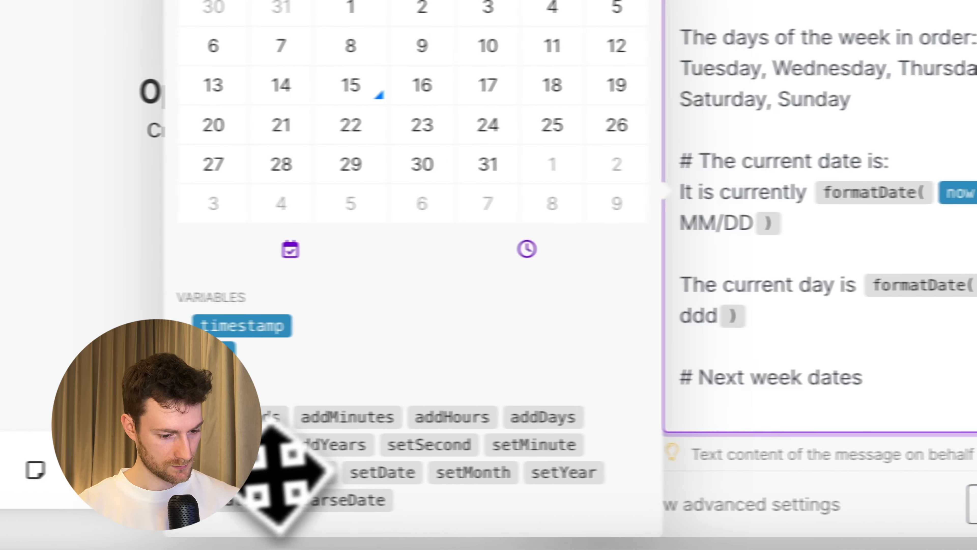
{"action": "key", "text": "Return"}
Start the first next-week line with formatDate(addDays(now;1);dddd) followed by 'will be'.
{"action": "left_click", "coordinate": [272, 505]}
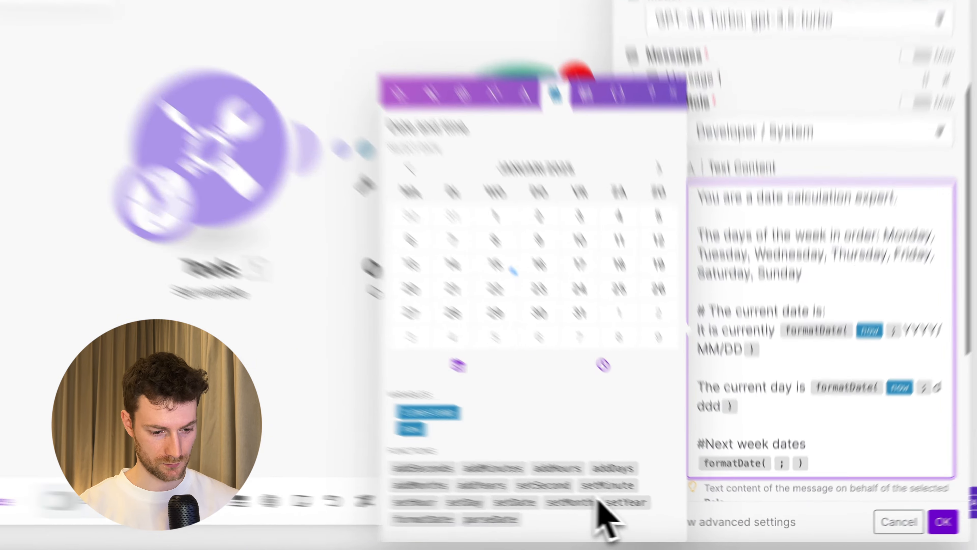
{"action": "left_click", "coordinate": [645, 483]}
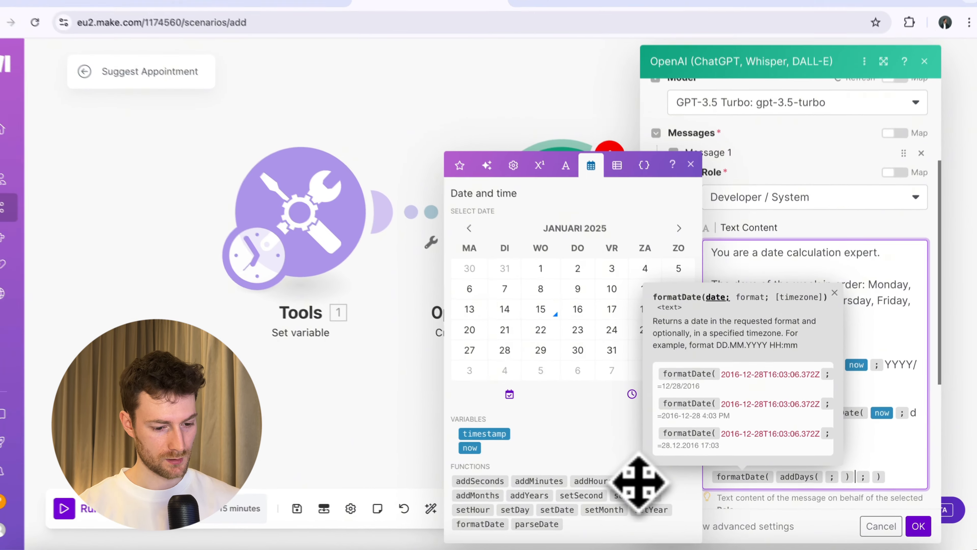
{"action": "key", "text": "Left"}
{"action": "key", "text": "Left"}
{"action": "left_click", "coordinate": [474, 450]}
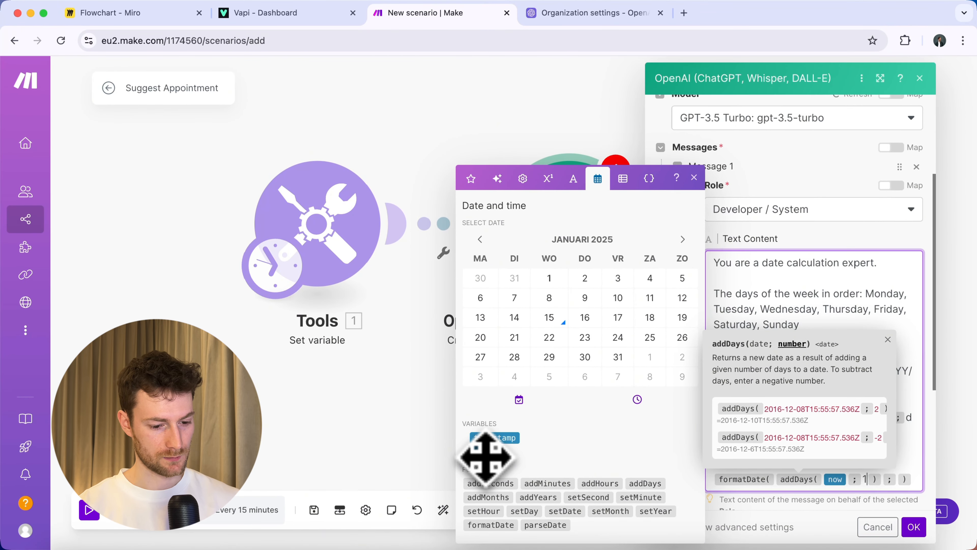
{"action": "key", "text": "Right"}
{"action": "type", "text": "d"}
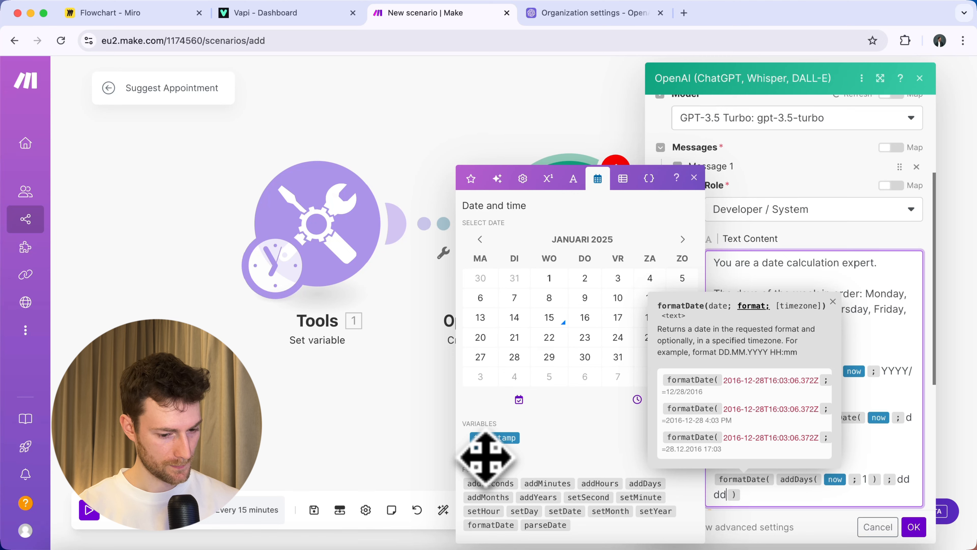
{"action": "key", "text": "Right"}
{"action": "type", "text": "will"}
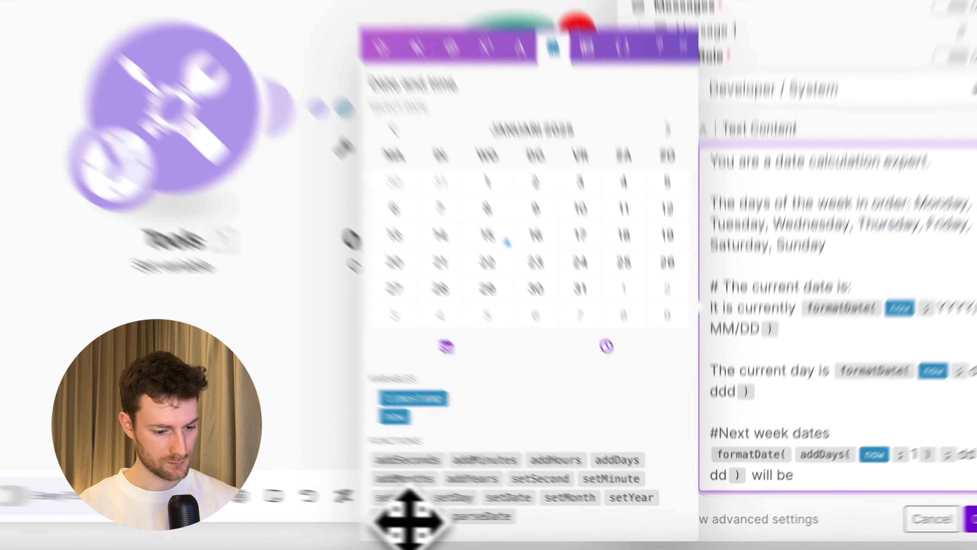
Complete the line with formatDate(addDays(now;1);YYYY/MM/DD), reusing the copied date format.
{"action": "left_click", "coordinate": [490, 525]}
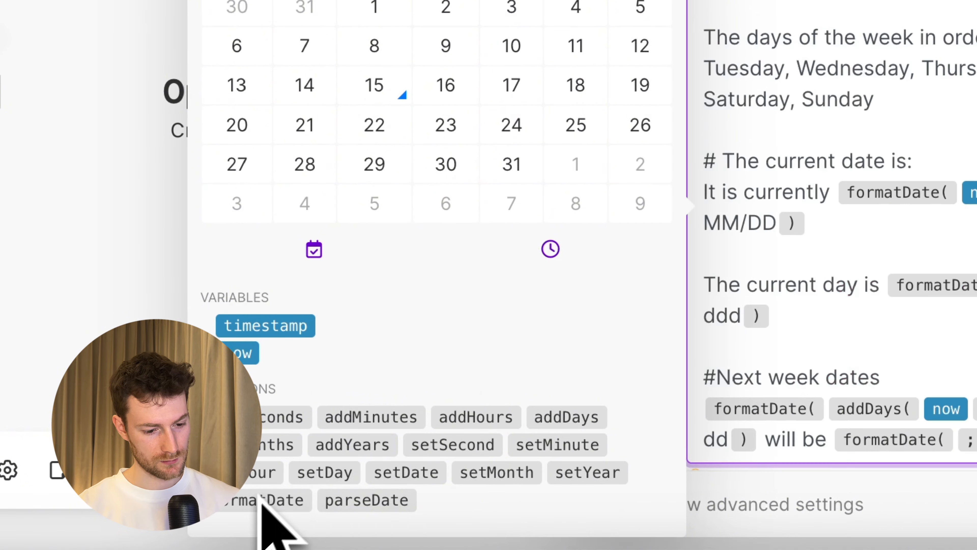
{"action": "left_click", "coordinate": [554, 416]}
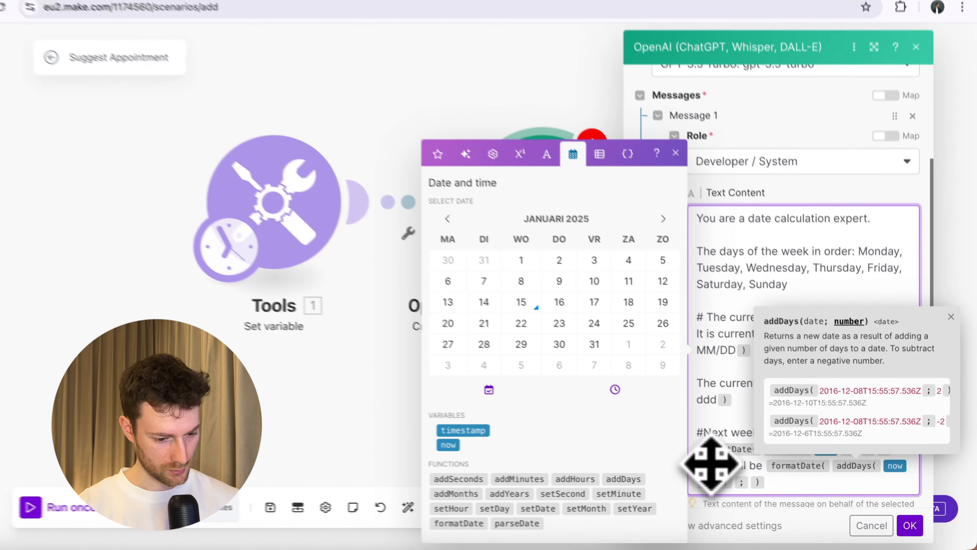
{"action": "type", "text": "7"}
{"action": "key", "text": "Right"}
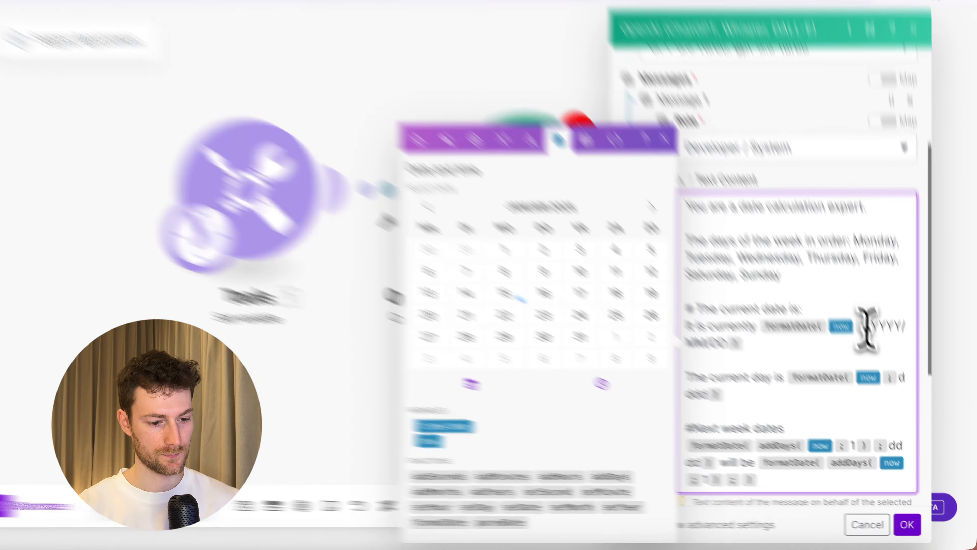
{"action": "left_click_drag", "start_coordinate": [880, 348], "coordinate": [749, 363]}
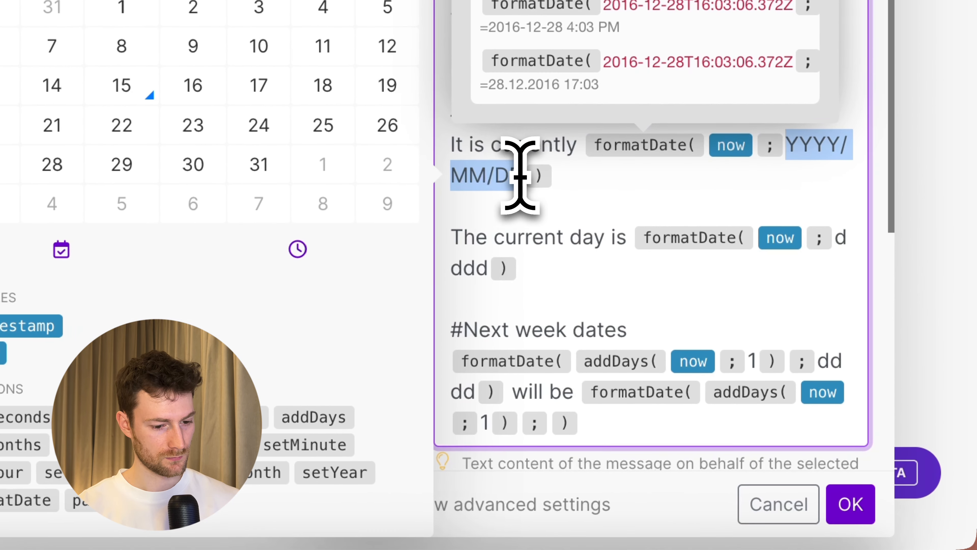
{"action": "key", "text": "ctrl+c"}
{"action": "left_click", "coordinate": [550, 424]}
{"action": "key", "text": "ctrl+v"}
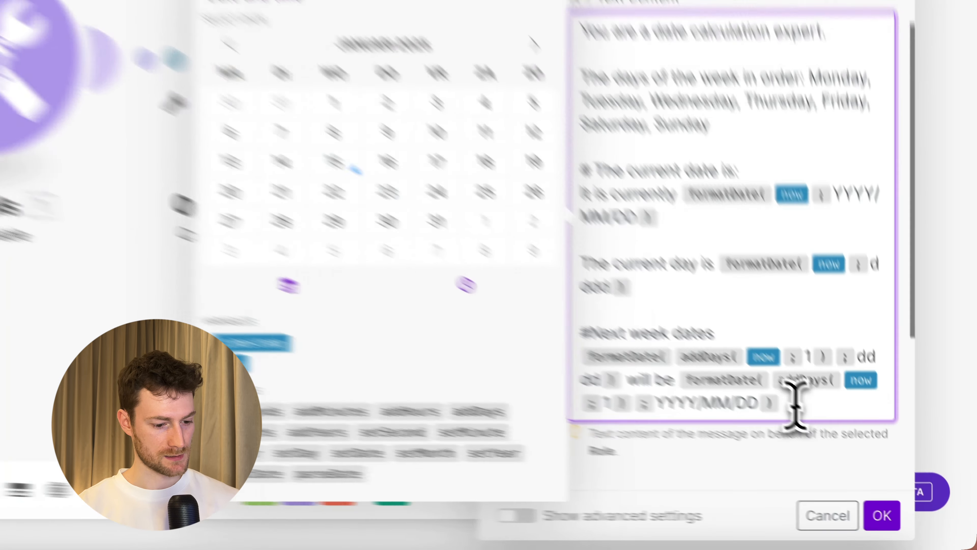
{"action": "left_click_drag", "start_coordinate": [852, 487], "coordinate": [711, 460]}
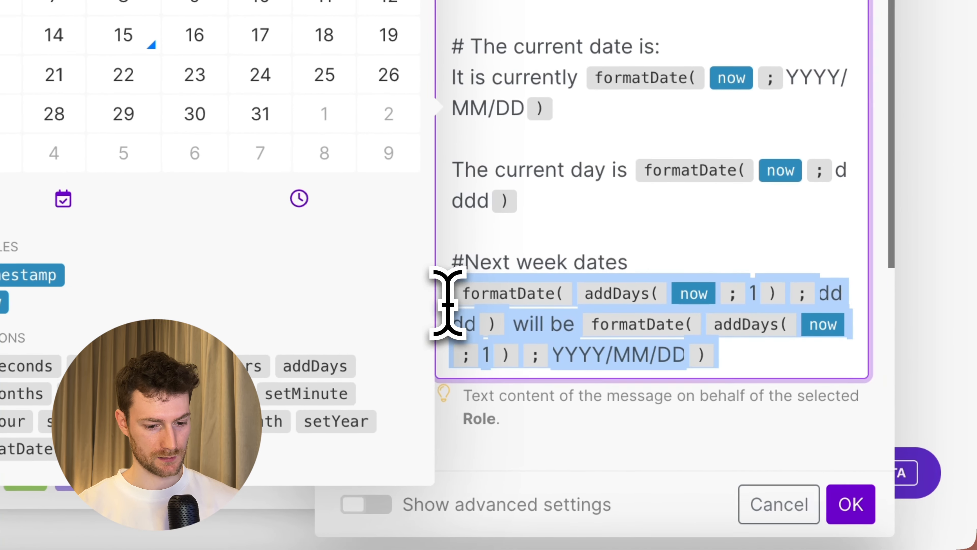
Paste copies of the next-week line, changing their addDays counts to 2 and 3.
{"action": "left_click", "coordinate": [737, 350]}
{"action": "key", "text": "Return"}
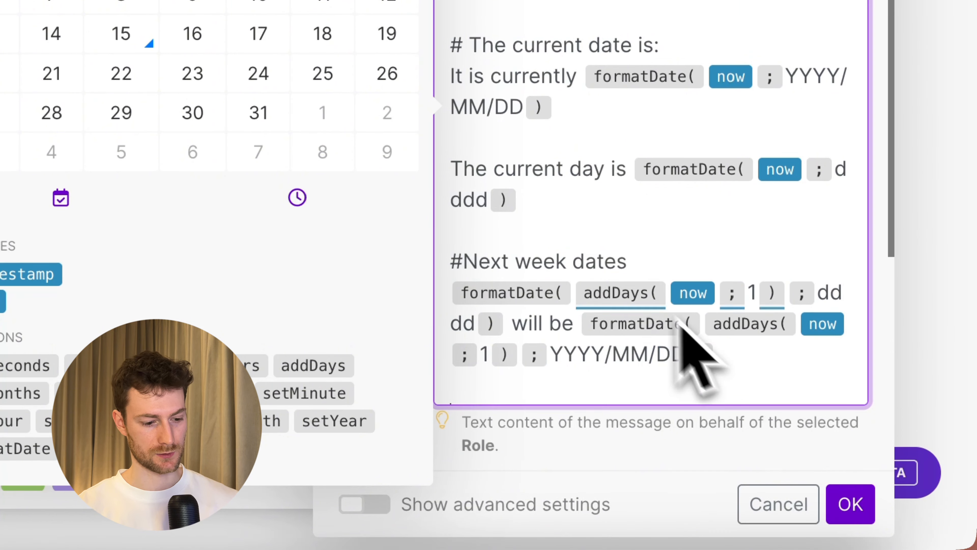
{"action": "key", "text": "super+v"}
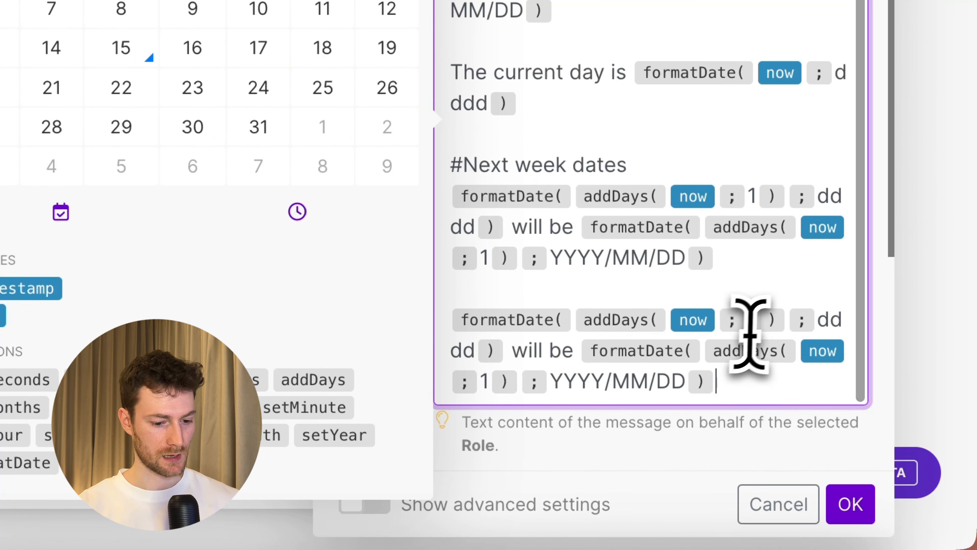
{"action": "double_click", "coordinate": [752, 322]}
{"action": "type", "text": "2"}
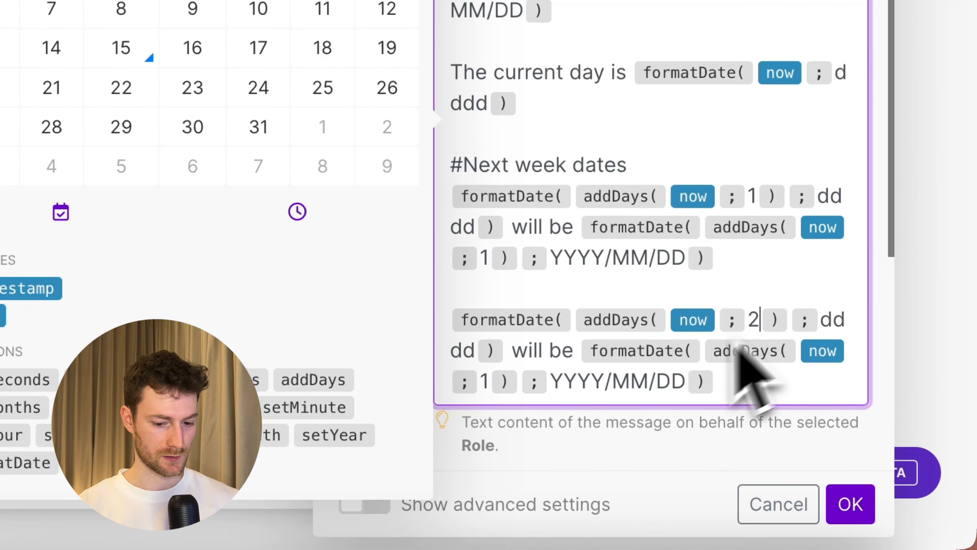
{"action": "double_click", "coordinate": [484, 381]}
{"action": "type", "text": "2"}
{"action": "scroll", "coordinate": [765, 366], "scroll_direction": "down", "scroll_amount": 1}
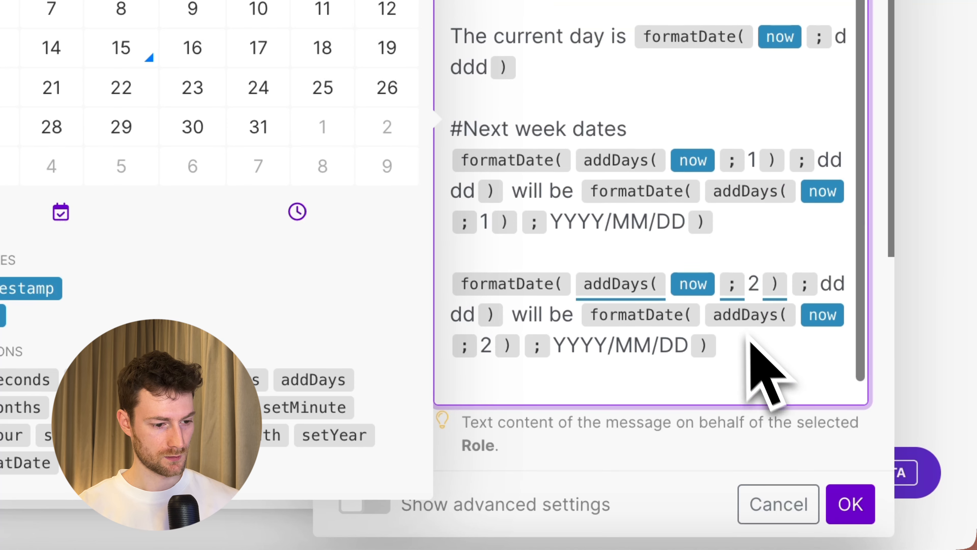
{"action": "left_click", "coordinate": [753, 365]}
{"action": "key", "text": "super+v"}
{"action": "double_click", "coordinate": [754, 319]}
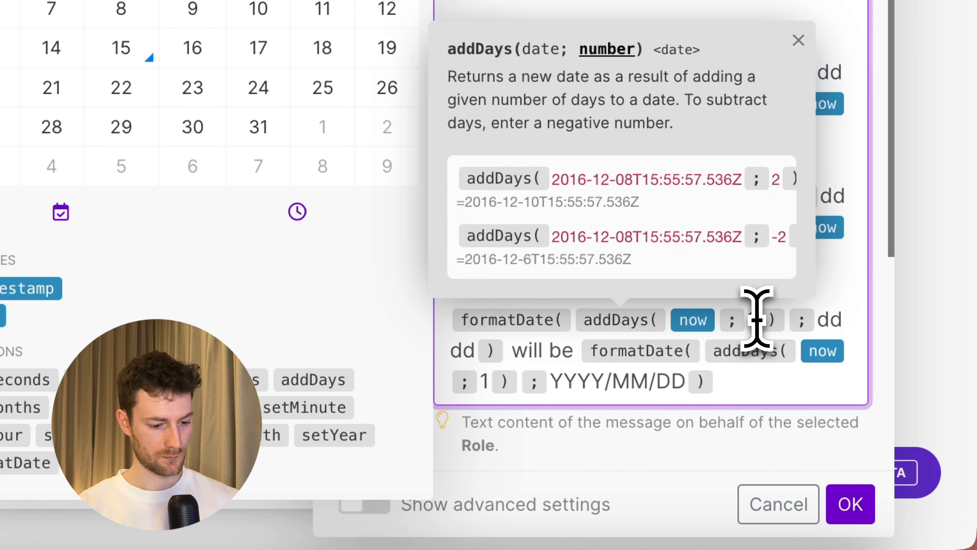
{"action": "type", "text": "3"}
{"action": "double_click", "coordinate": [484, 381]}
{"action": "type", "text": "3"}
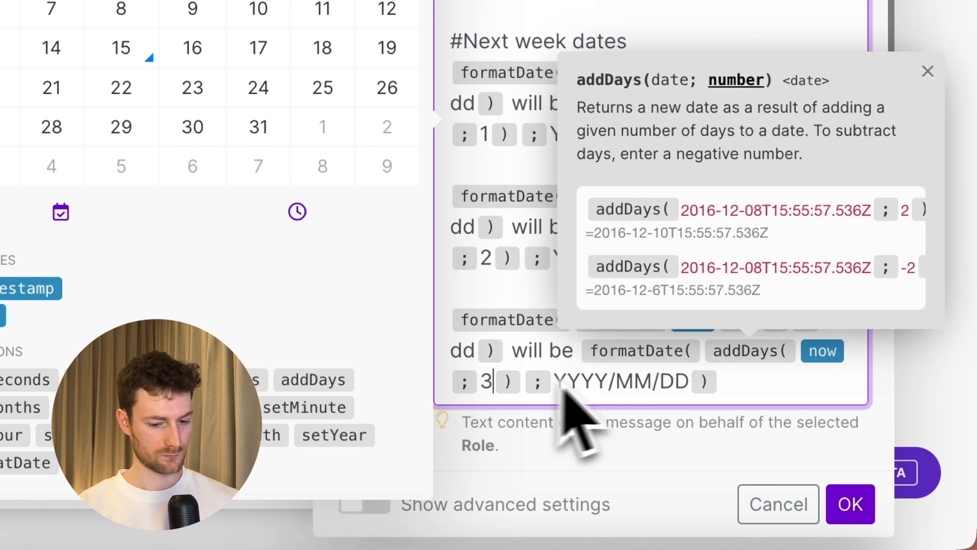
Add the remaining copies, numbered 4 through 7, and start a '# Rules' heading below them.
{"action": "scroll", "coordinate": [710, 308], "scroll_direction": "down", "scroll_amount": 1}
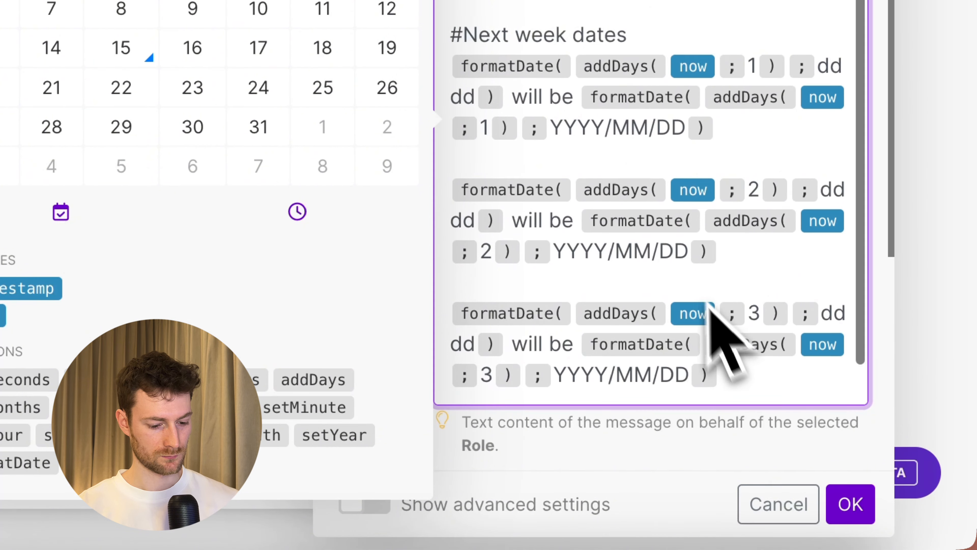
{"action": "key", "text": "super+v"}
{"action": "double_click", "coordinate": [754, 330]}
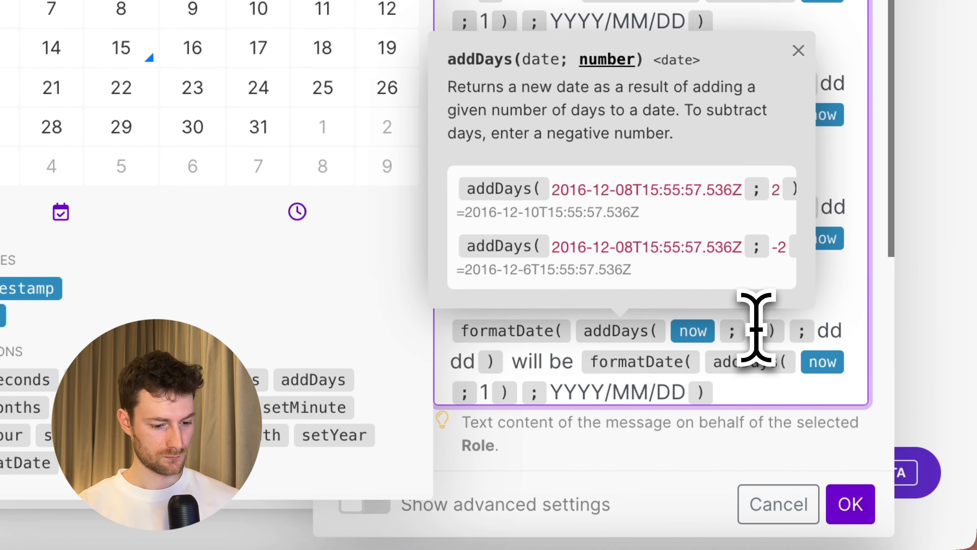
{"action": "type", "text": "4"}
{"action": "double_click", "coordinate": [485, 391]}
{"action": "type", "text": "4"}
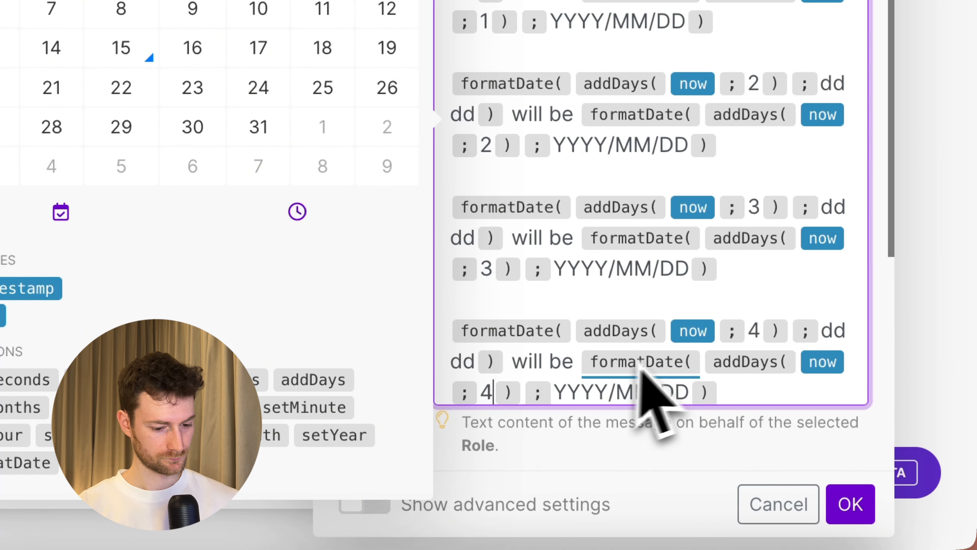
{"action": "scroll", "coordinate": [730, 370], "scroll_direction": "down", "scroll_amount": 3}
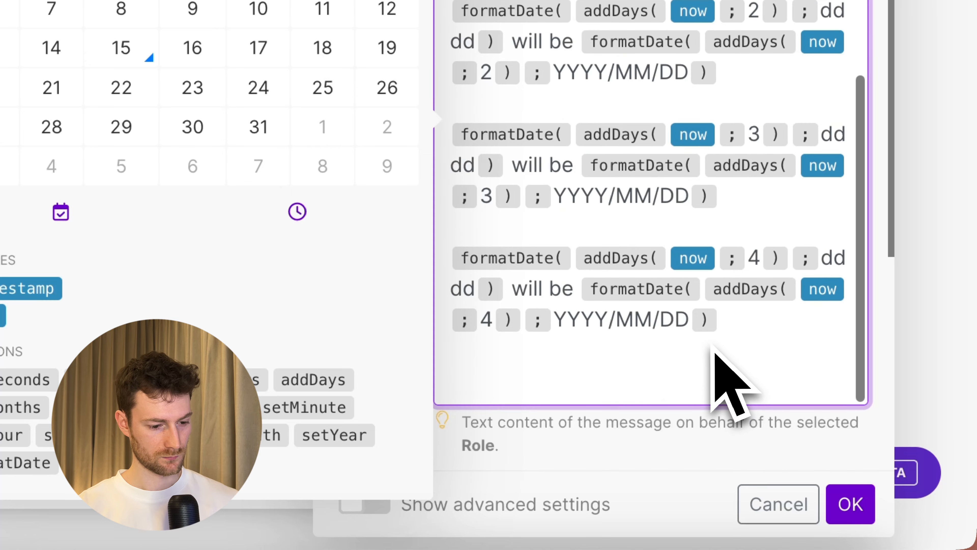
{"action": "left_click", "coordinate": [711, 346]}
{"action": "key", "text": "super+v"}
{"action": "double_click", "coordinate": [754, 330]}
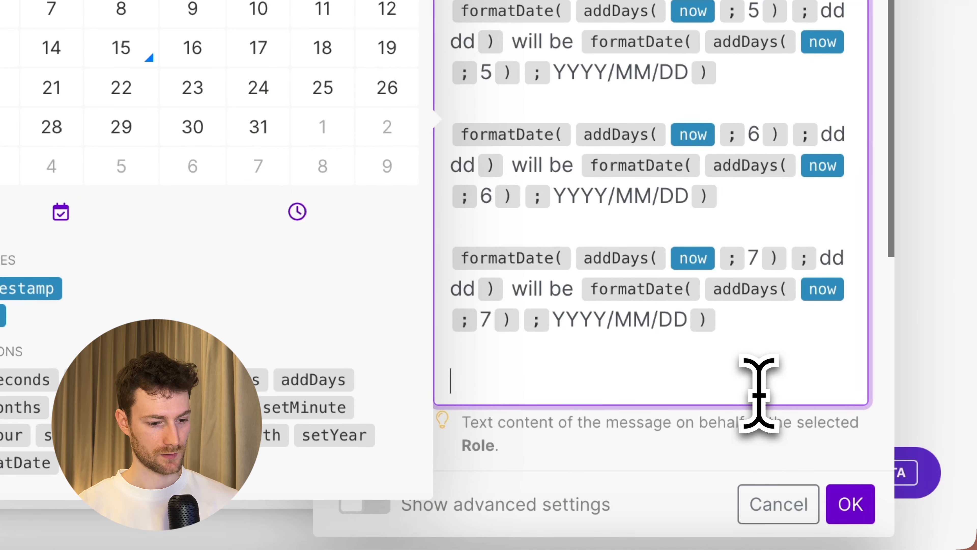
{"action": "type", "text": "# Rules"}
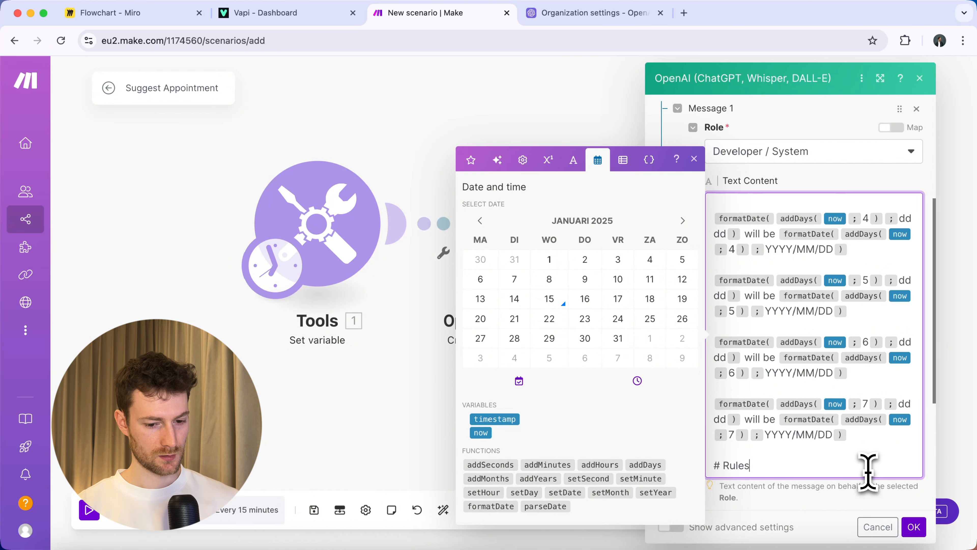
Add four rules: YYYY-MM-DD output, no explanation, dates after today only, and a given day's next occurrence.
{"action": "scroll", "coordinate": [858, 462], "scroll_direction": "down", "scroll_amount": 1}
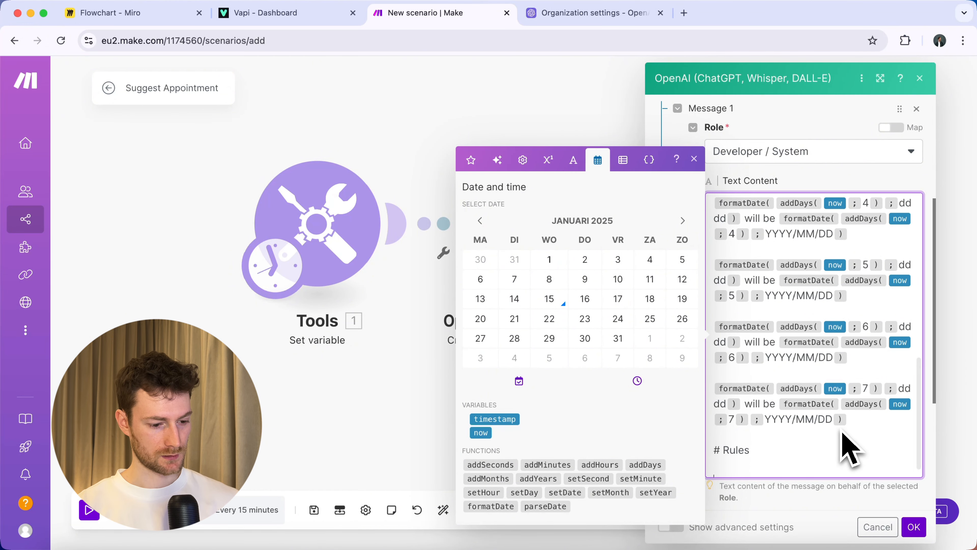
{"action": "scroll", "coordinate": [851, 449], "scroll_direction": "down", "scroll_amount": 1}
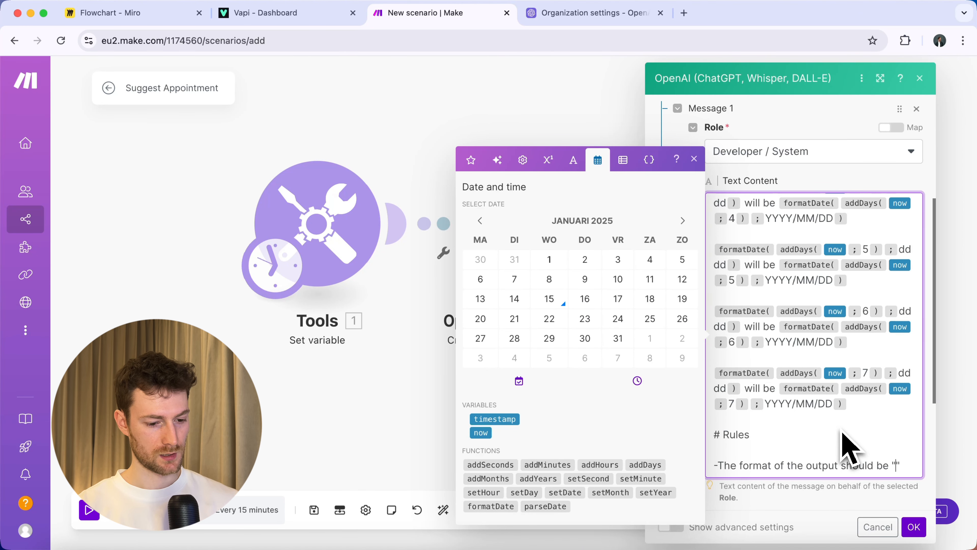
{"action": "type", "text": "YYYY-MM-DD"}
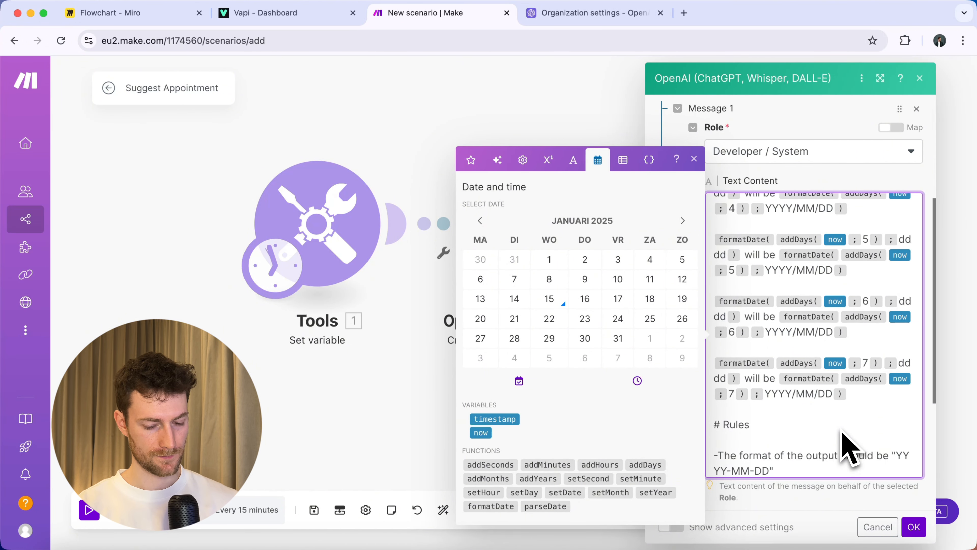
{"action": "key", "text": "Right"}
{"action": "key", "text": "Return"}
{"action": "type", "text": "-D"}
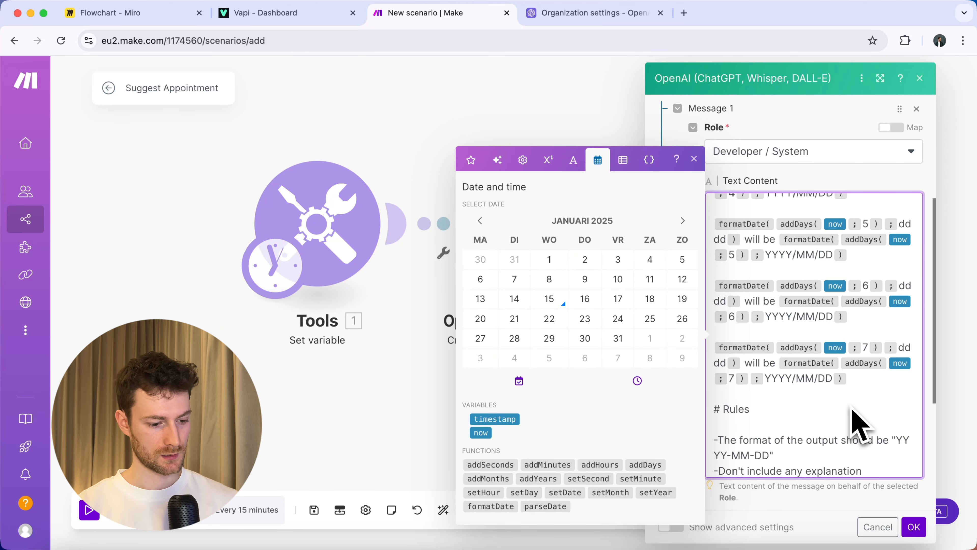
{"action": "key", "text": "Return"}
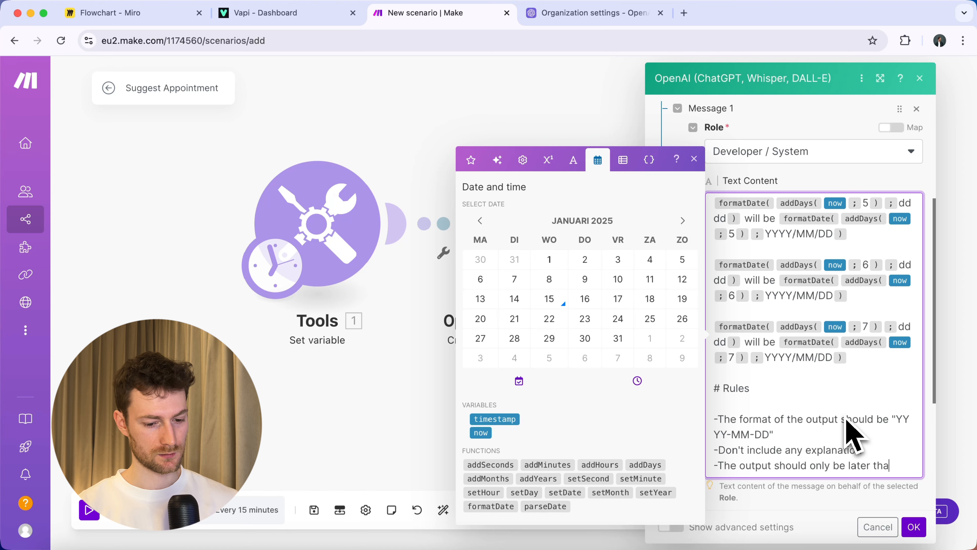
{"action": "type", "text": "-The output should only be later than the cur"}
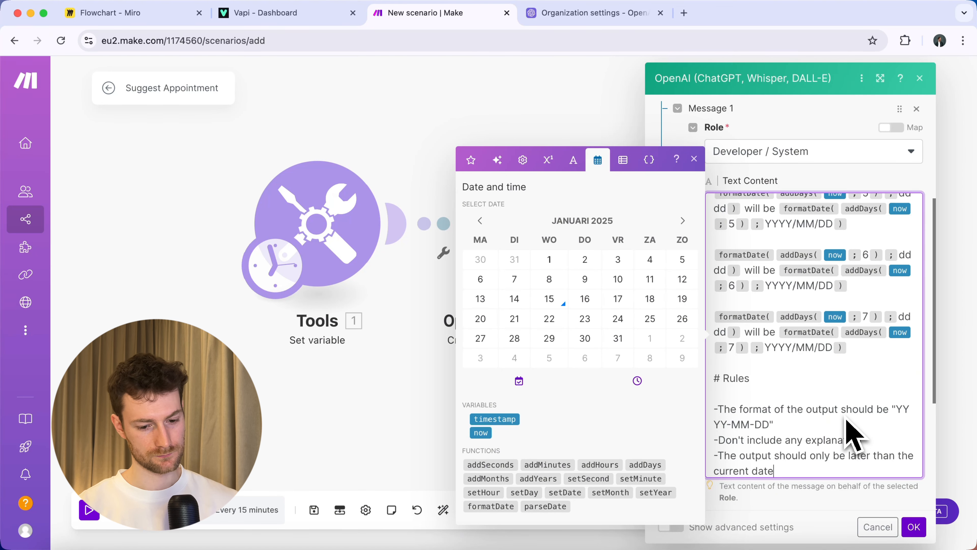
{"action": "type", "text": "rent date"}
{"action": "key", "text": "Return"}
{"action": "type", "text": "-W"}
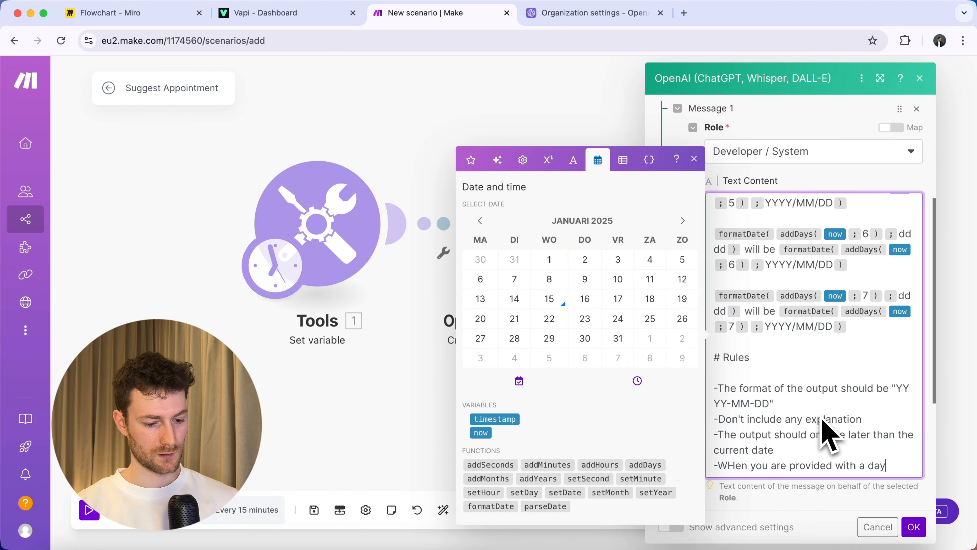
{"action": "type", "text": "the"}
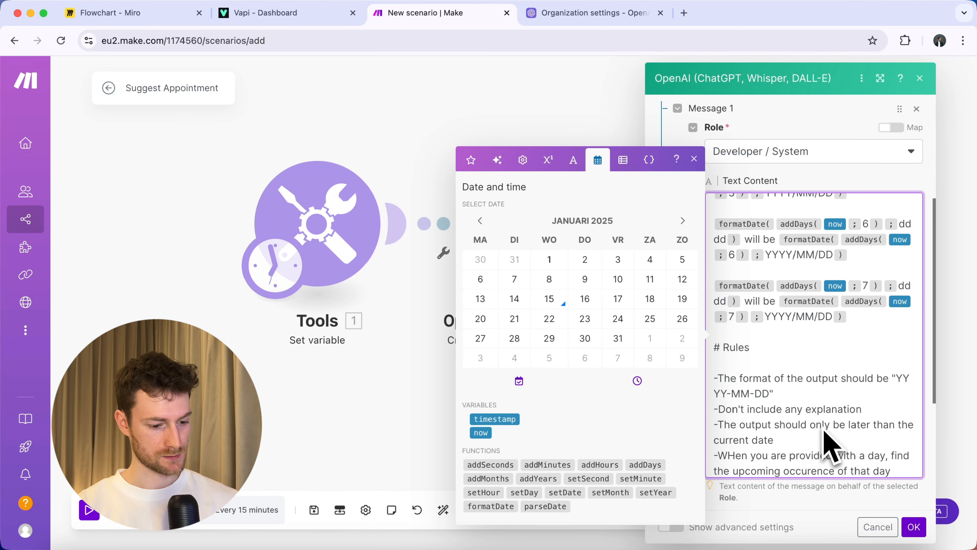
{"action": "scroll", "coordinate": [812, 431], "scroll_direction": "down", "scroll_amount": 10}
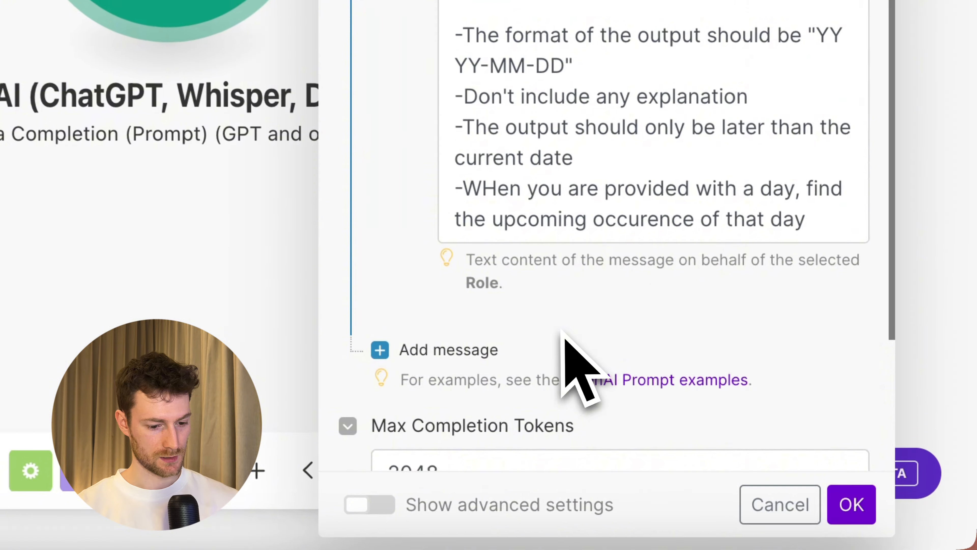
Add a User message '# Task' / 'Find the date for' with preferredTime mapped in, and save the module.
{"action": "scroll", "coordinate": [562, 331], "scroll_direction": "down", "scroll_amount": 5}
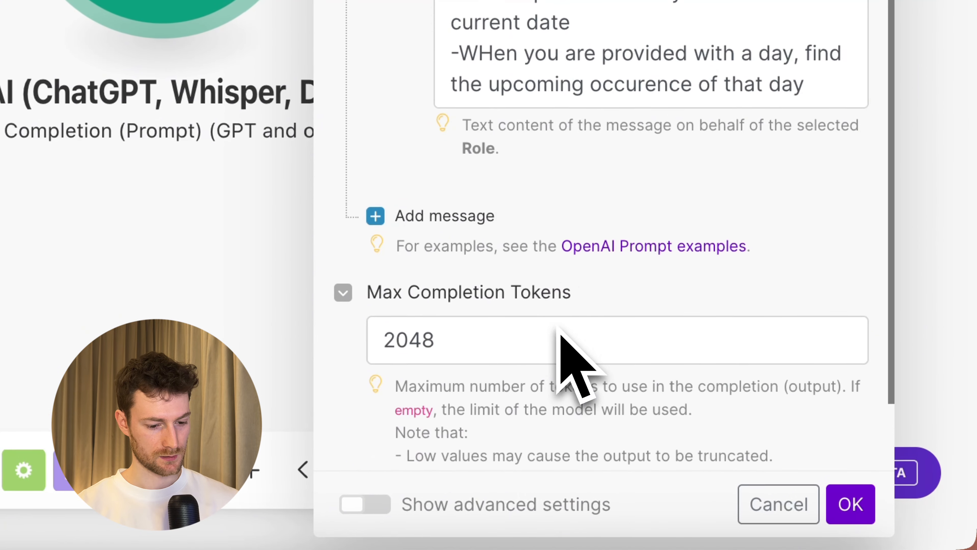
{"action": "left_click", "coordinate": [477, 216]}
{"action": "left_click", "coordinate": [521, 300]}
{"action": "left_click", "coordinate": [516, 341]}
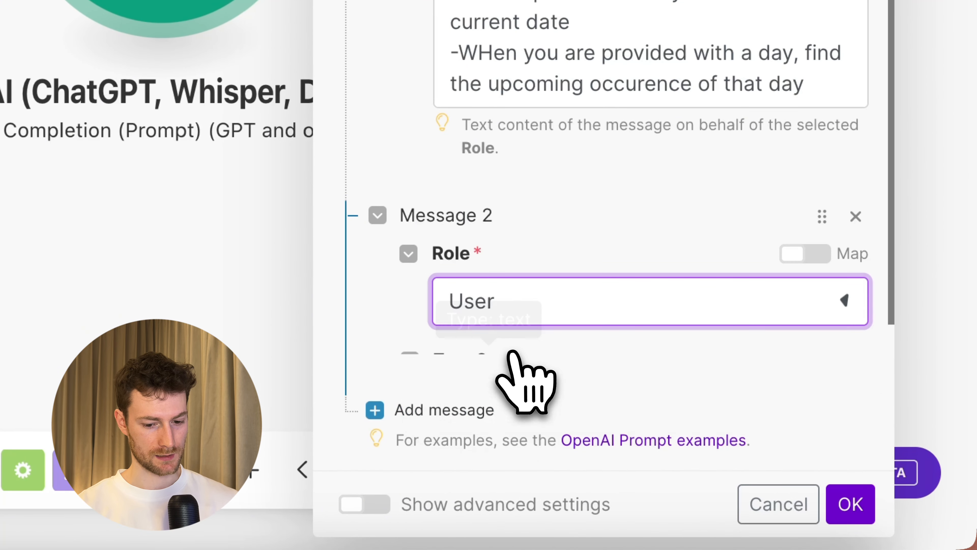
{"action": "left_click", "coordinate": [523, 212]}
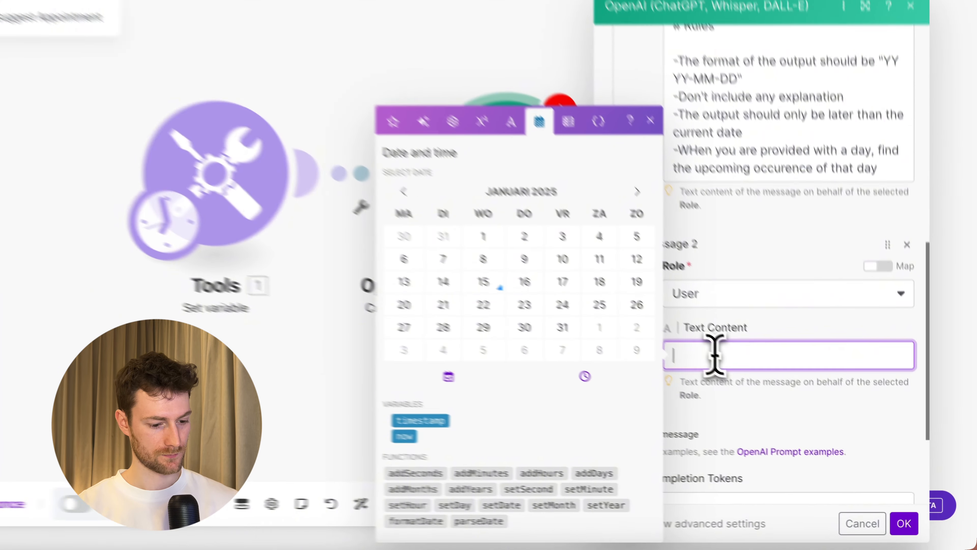
{"action": "type", "text": "#"}
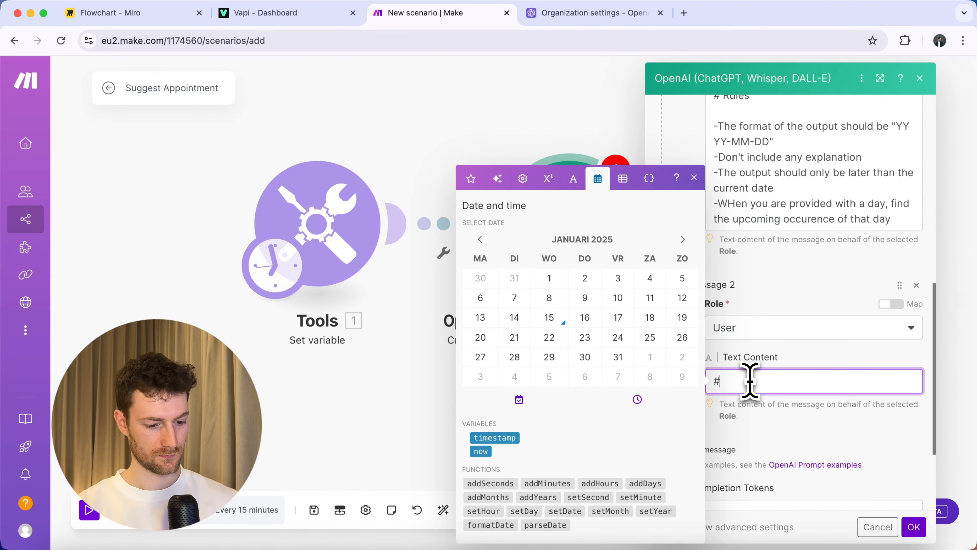
{"action": "type", "text": " Task"}
{"action": "key", "text": "Return"}
{"action": "key", "text": "Return"}
{"action": "type", "text": "Find the date for"}
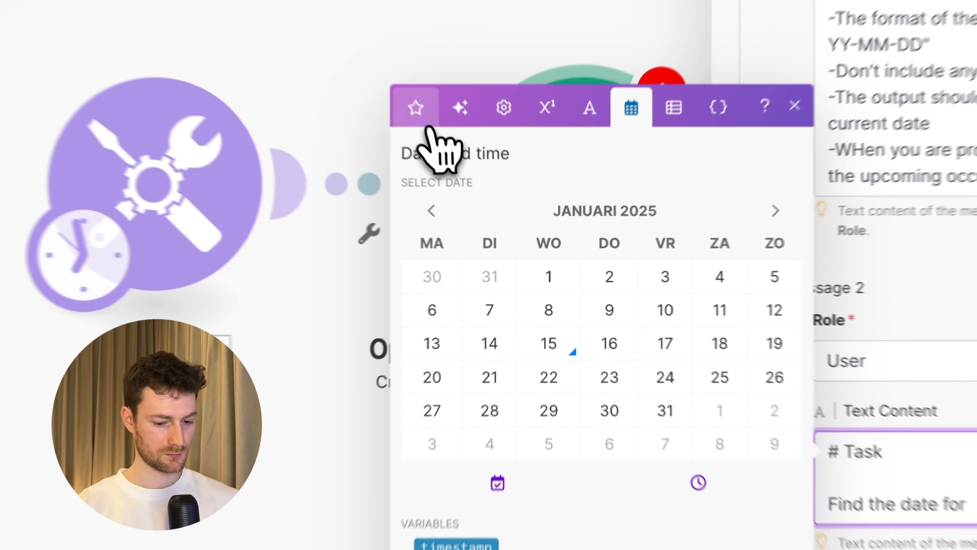
{"action": "left_click", "coordinate": [471, 178]}
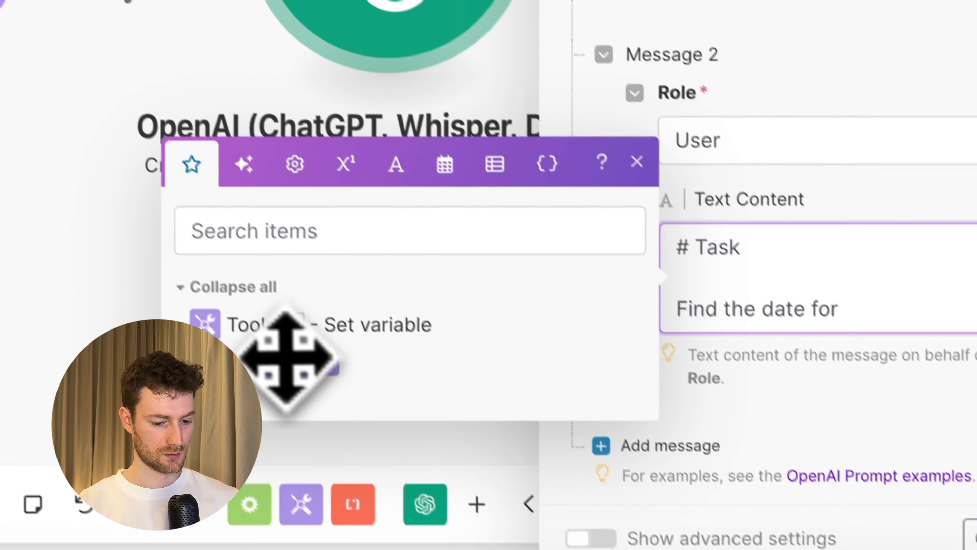
{"action": "left_click_drag", "start_coordinate": [287, 361], "coordinate": [698, 346]}
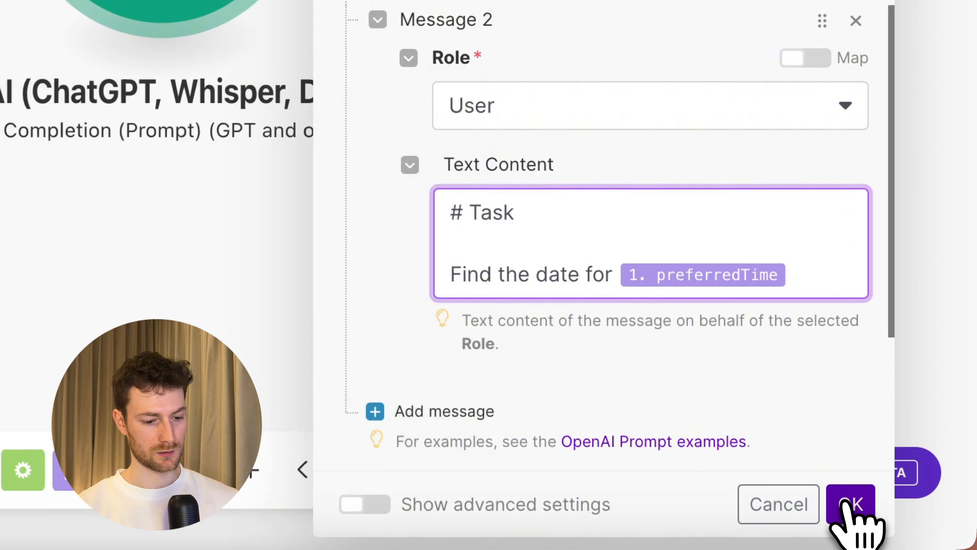
{"action": "left_click", "coordinate": [849, 504]}
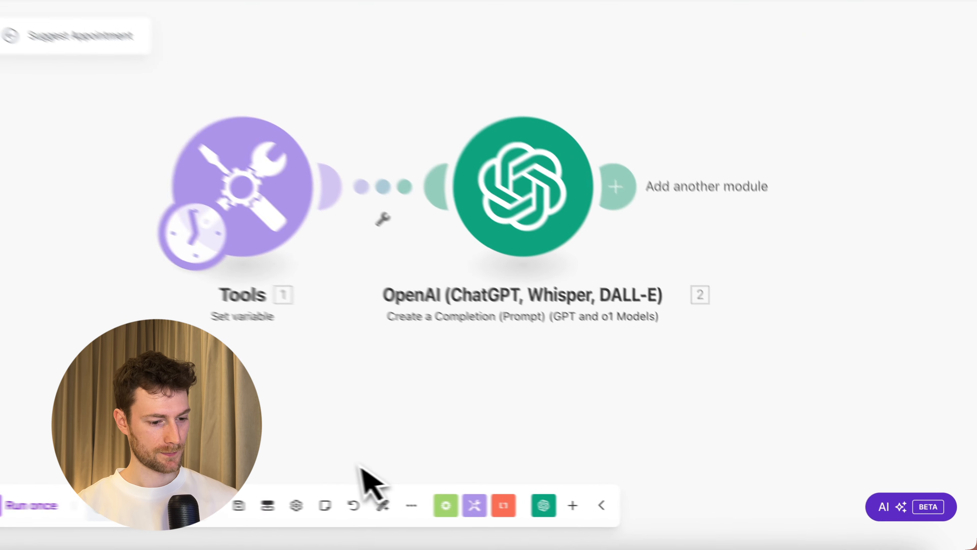
Test-run the scenario and confirm the OpenAI module outputs 2025-01-17 for Friday.
{"action": "left_click", "coordinate": [90, 511]}
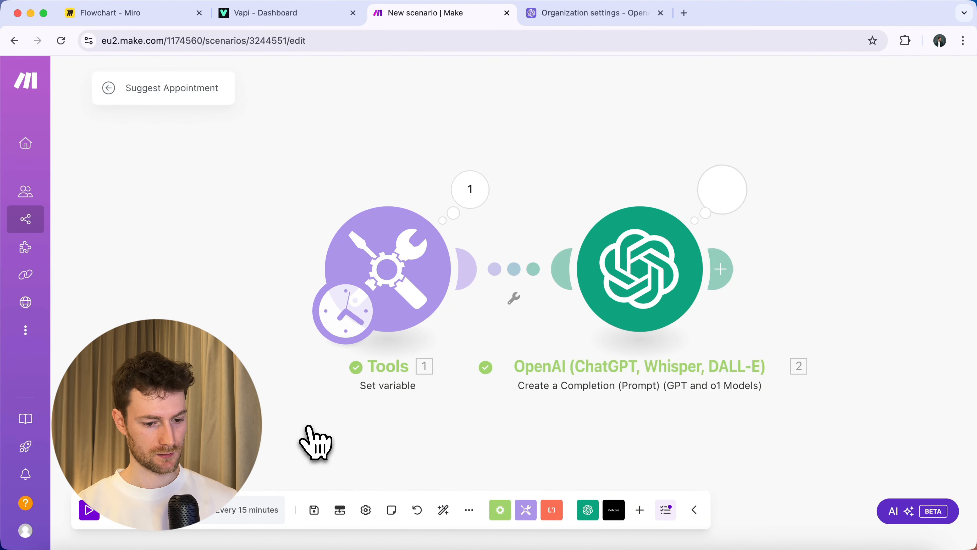
{"action": "left_click", "coordinate": [719, 192]}
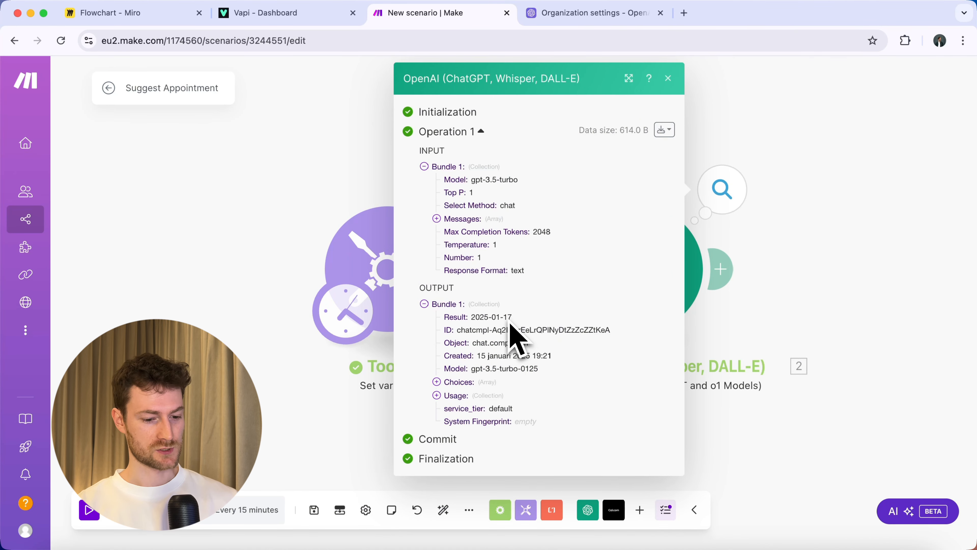
{"action": "left_click", "coordinate": [872, 299]}
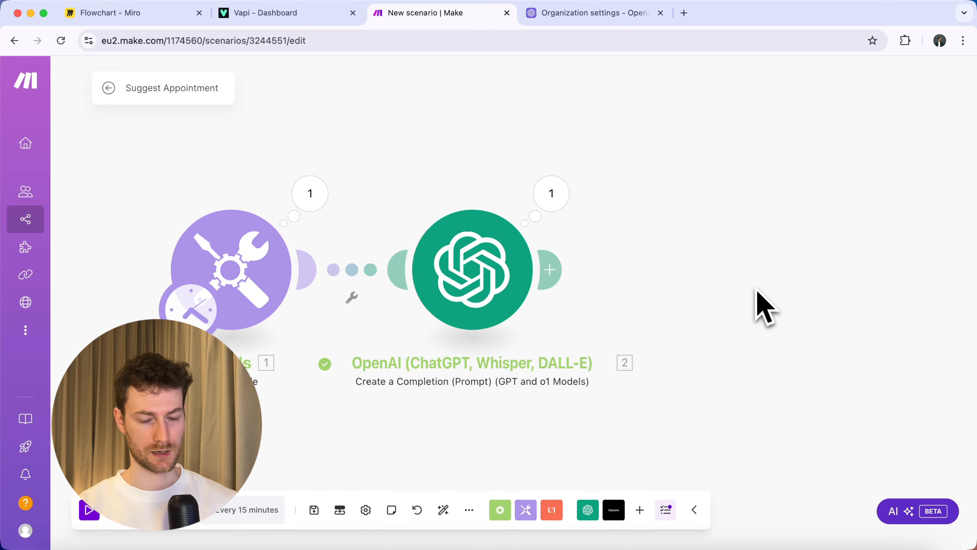
Open Cal.com in a new browser tab and go to its app dashboard.
{"action": "left_click", "coordinate": [684, 13]}
{"action": "type", "text": "cal.com"}
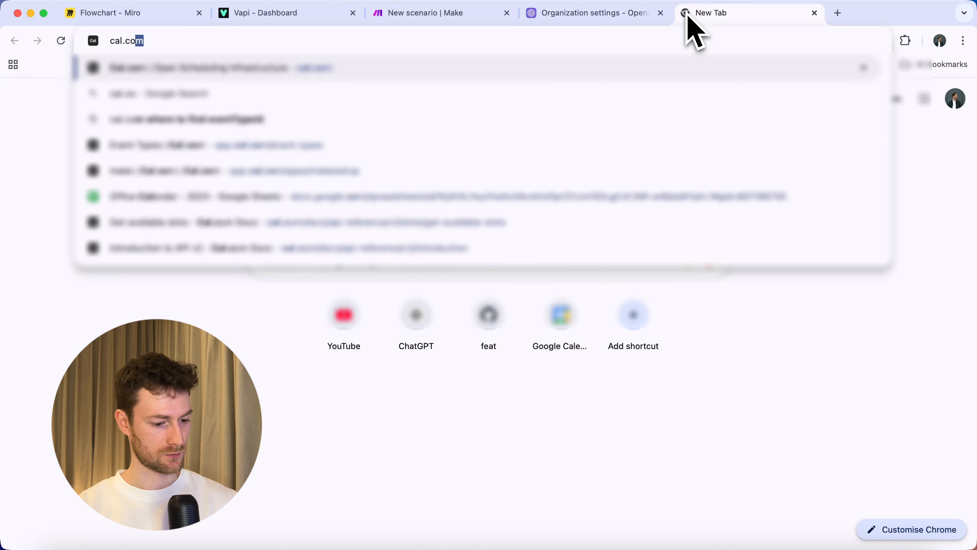
{"action": "key", "text": "Return"}
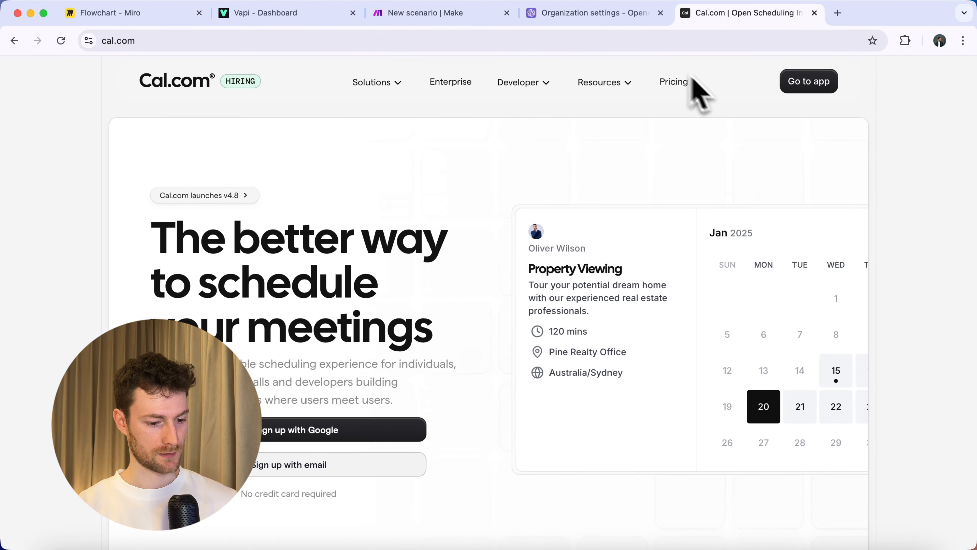
{"action": "left_click", "coordinate": [802, 88]}
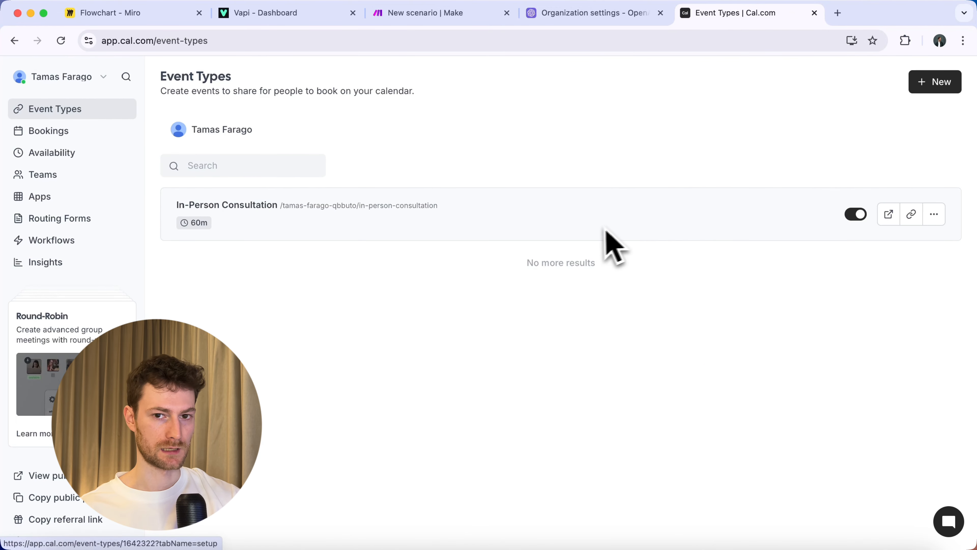
{"action": "left_click", "coordinate": [933, 82]}
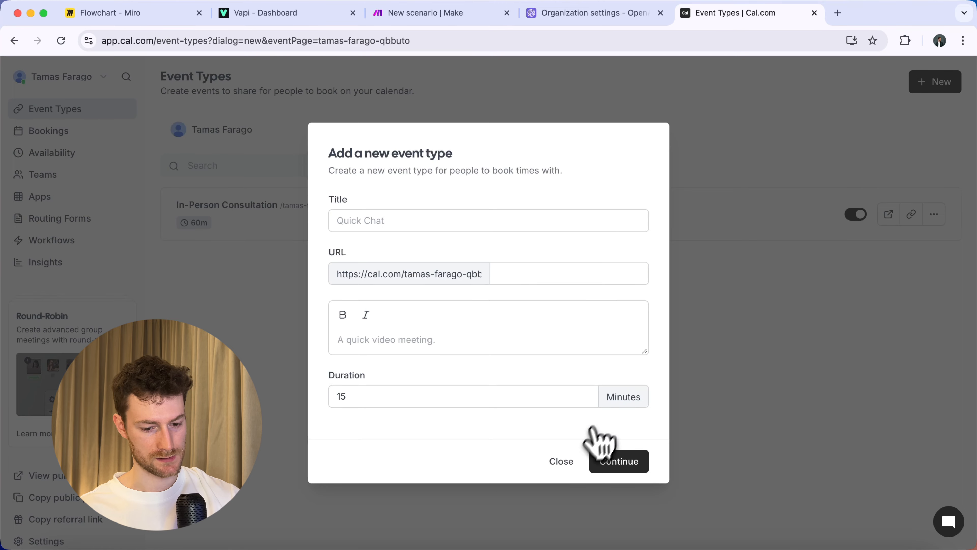
{"action": "left_click", "coordinate": [565, 461]}
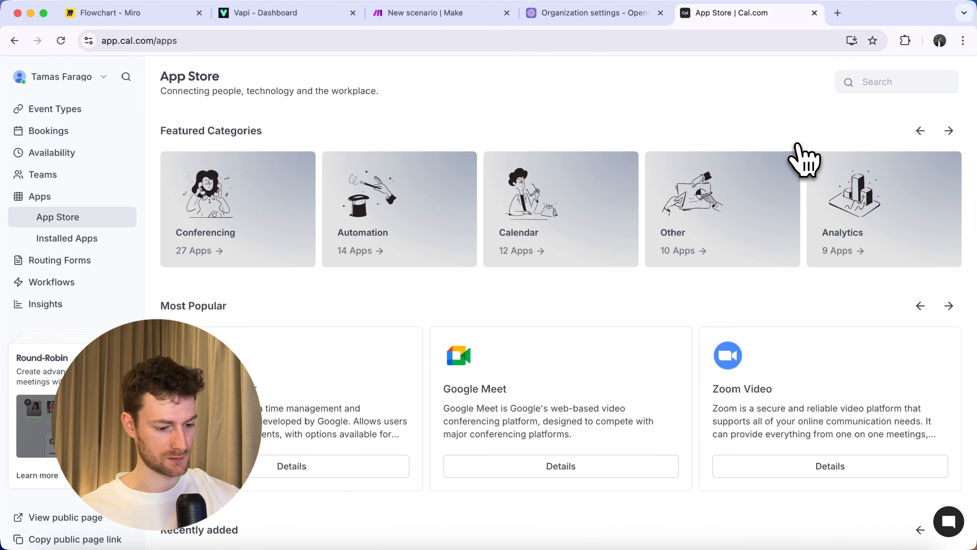
Install the Make app from the Cal.com App Store, then generate and copy its API key.
{"action": "left_click", "coordinate": [867, 82]}
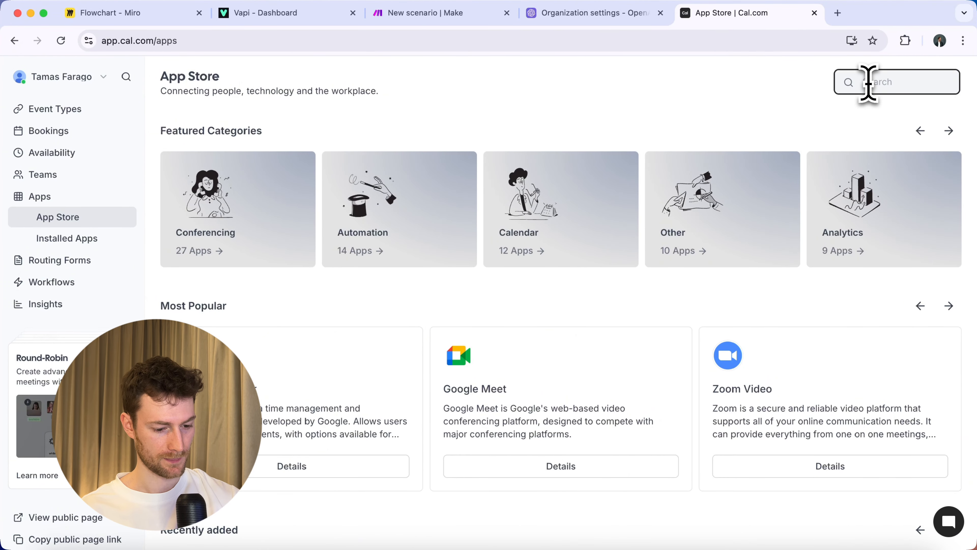
{"action": "type", "text": "make"}
{"action": "left_click", "coordinate": [313, 299]}
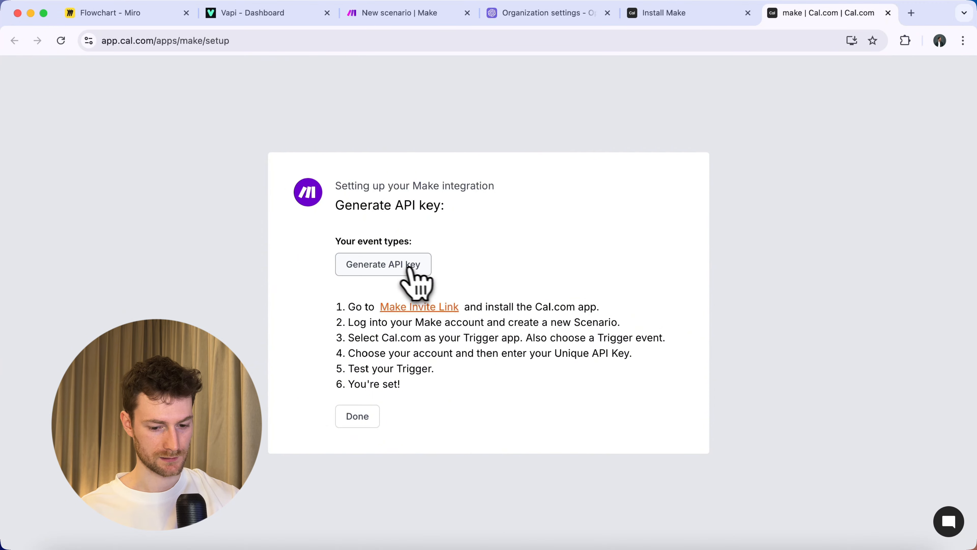
{"action": "left_click", "coordinate": [408, 267]}
{"action": "left_click", "coordinate": [652, 266]}
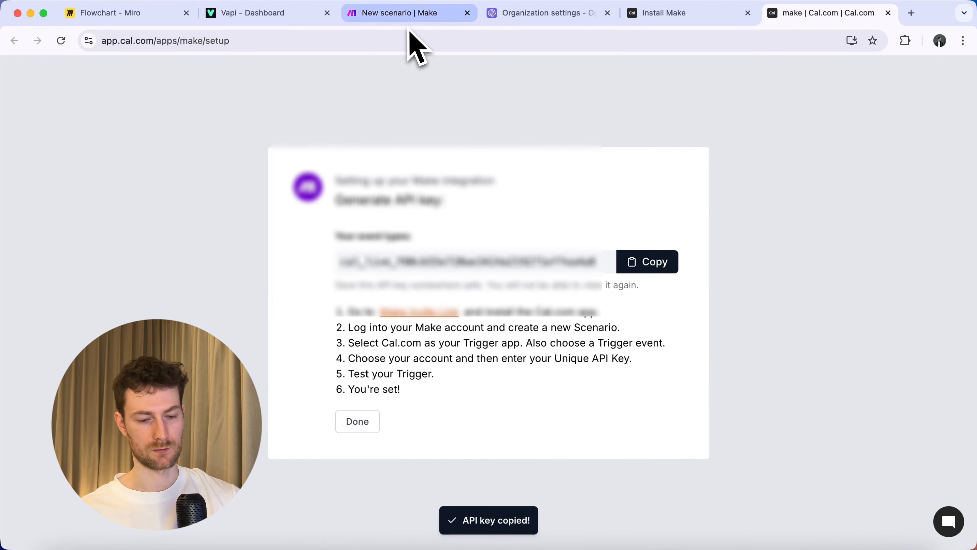
{"action": "left_click", "coordinate": [400, 15]}
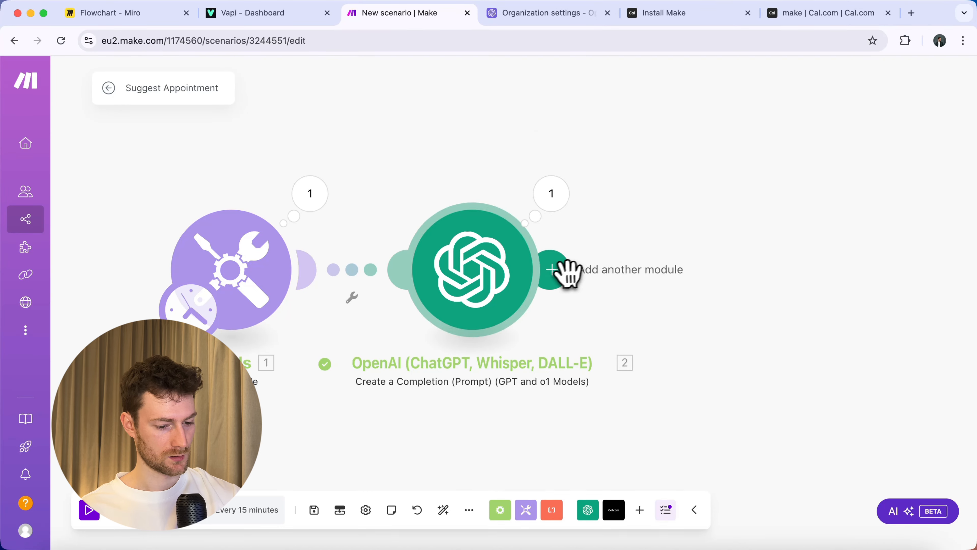
Add a Cal.com 'Make an API call' module after OpenAI, connected via a new connection using the copied API key.
{"action": "left_click", "coordinate": [561, 214]}
{"action": "left_click", "coordinate": [423, 196]}
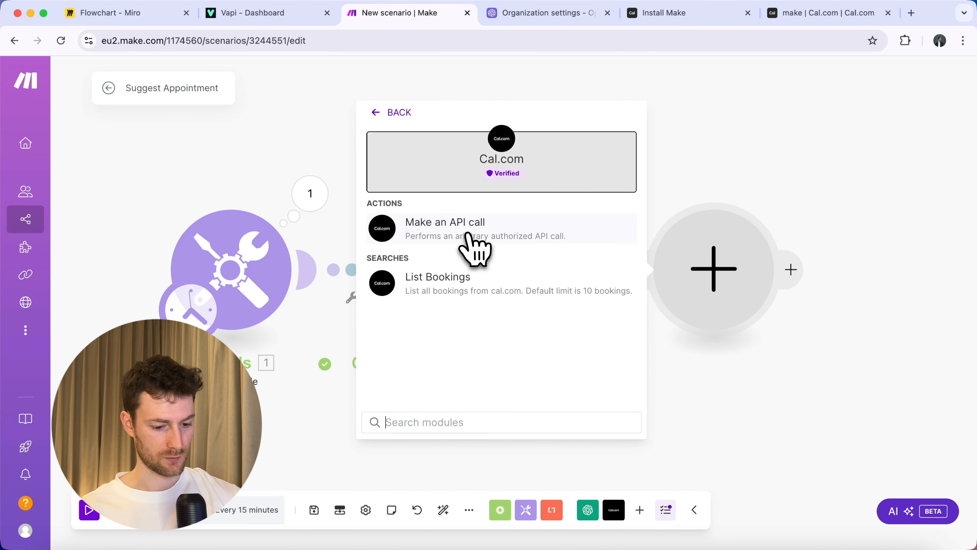
{"action": "left_click", "coordinate": [467, 243]}
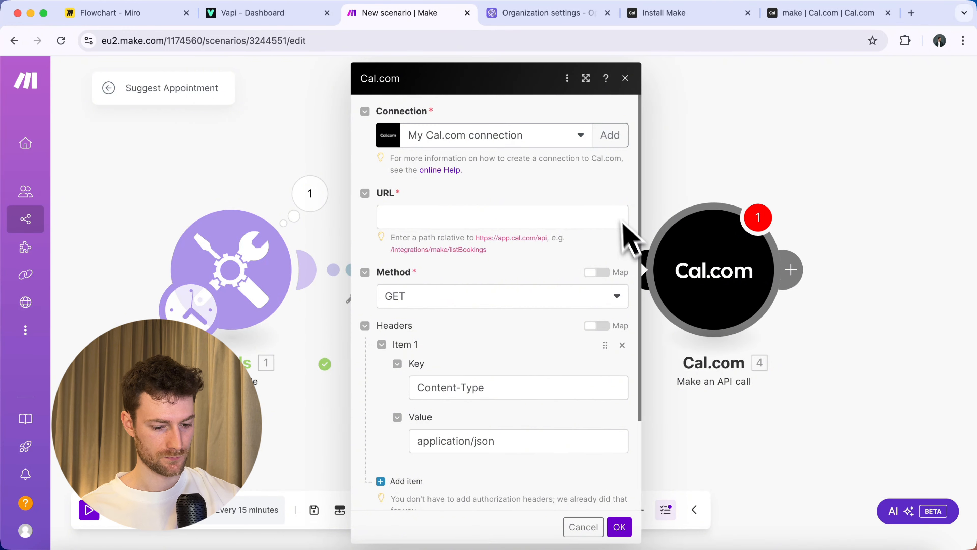
{"action": "left_click", "coordinate": [619, 144]}
{"action": "left_click", "coordinate": [711, 270]}
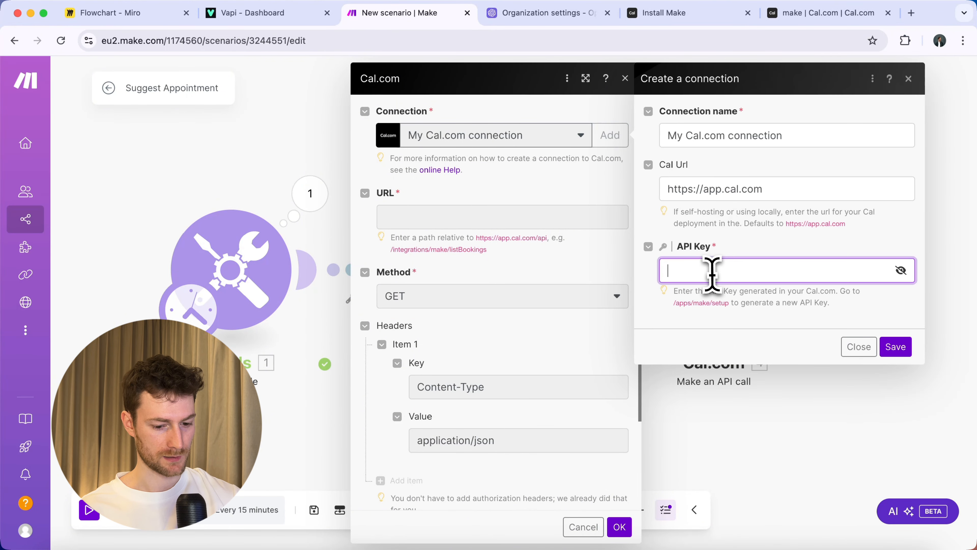
{"action": "left_click", "coordinate": [896, 347]}
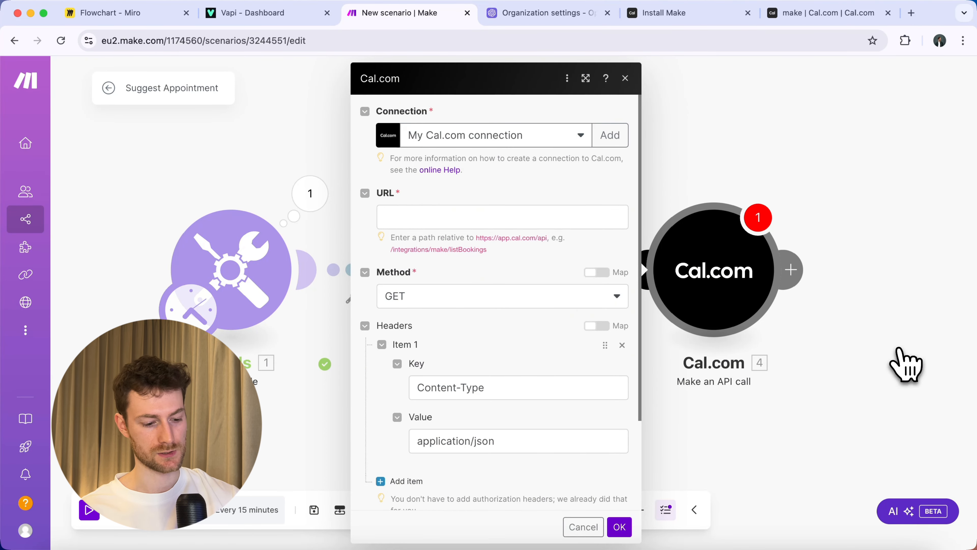
Search the web for 'cal api docs' and open the Cal.com API v2 introduction.
{"action": "left_click", "coordinate": [911, 13]}
{"action": "type", "text": "cal api docs"}
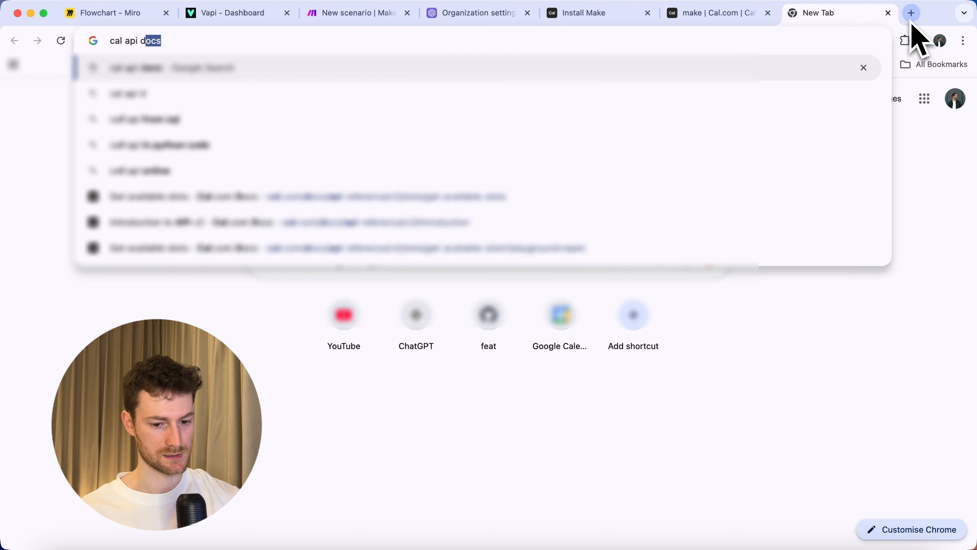
{"action": "key", "text": "Return"}
{"action": "left_click", "coordinate": [274, 223]}
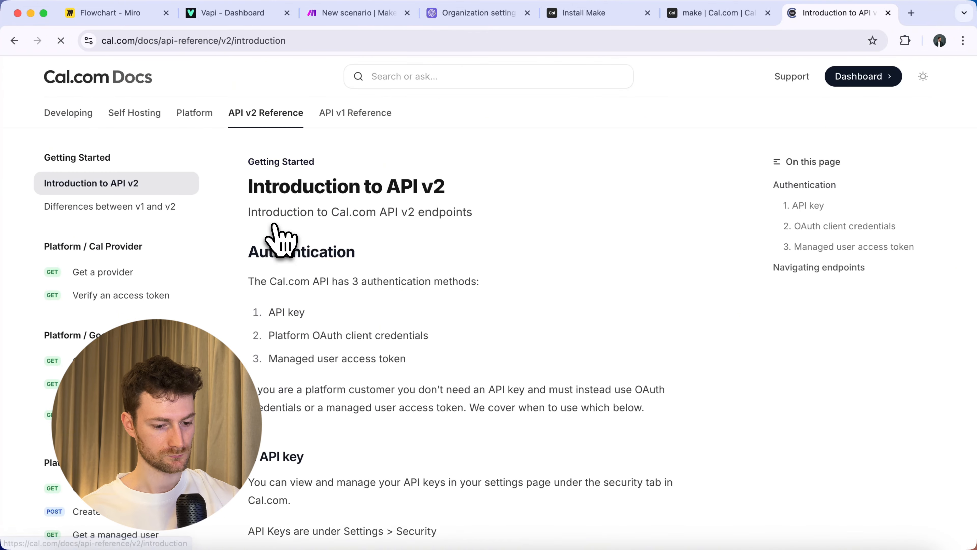
Open the Get available slots reference and select its /v2/slots/available endpoint path.
{"action": "scroll", "coordinate": [139, 308], "scroll_direction": "down", "scroll_amount": 15}
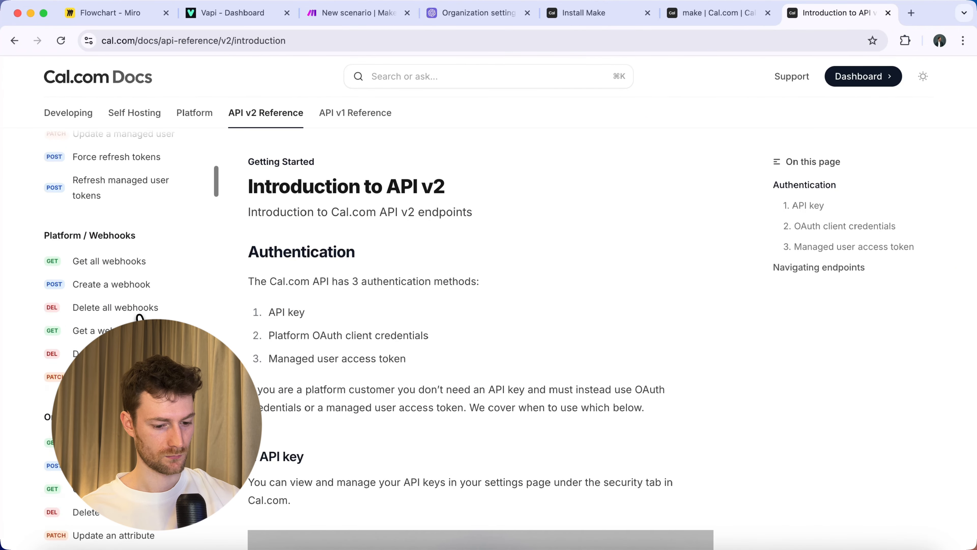
{"action": "scroll", "coordinate": [139, 316], "scroll_direction": "down", "scroll_amount": 20}
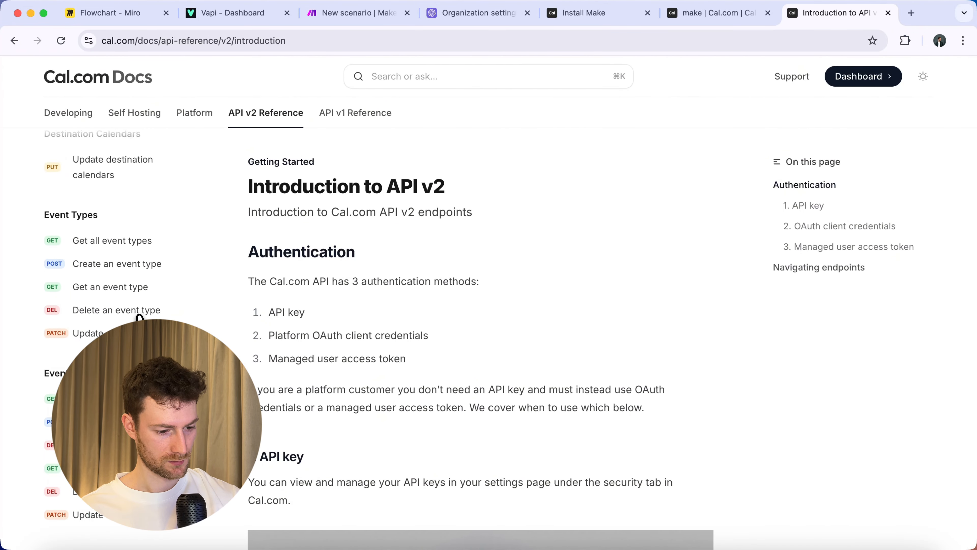
{"action": "scroll", "coordinate": [139, 316], "scroll_direction": "down", "scroll_amount": 20}
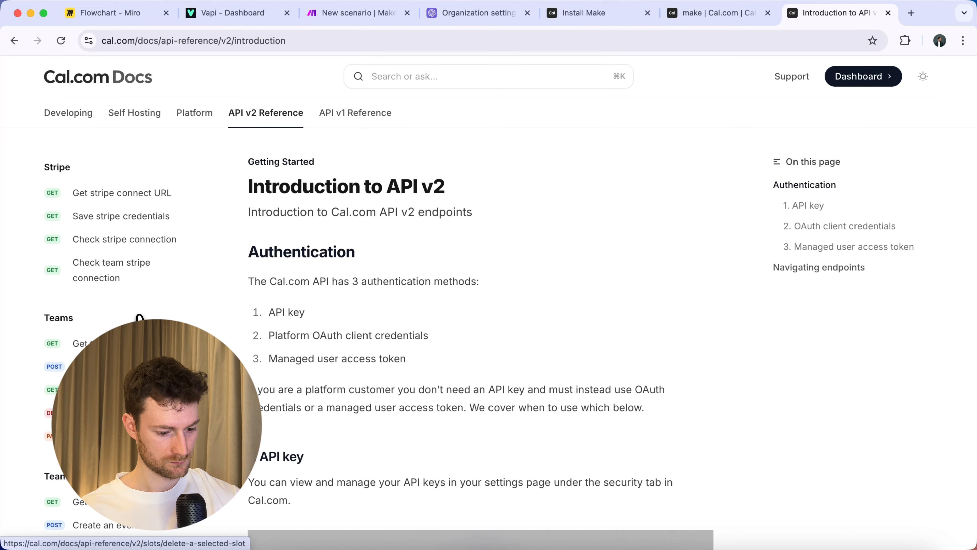
{"action": "scroll", "coordinate": [139, 316], "scroll_direction": "down", "scroll_amount": 5}
{"action": "scroll", "coordinate": [140, 316], "scroll_direction": "up", "scroll_amount": 15}
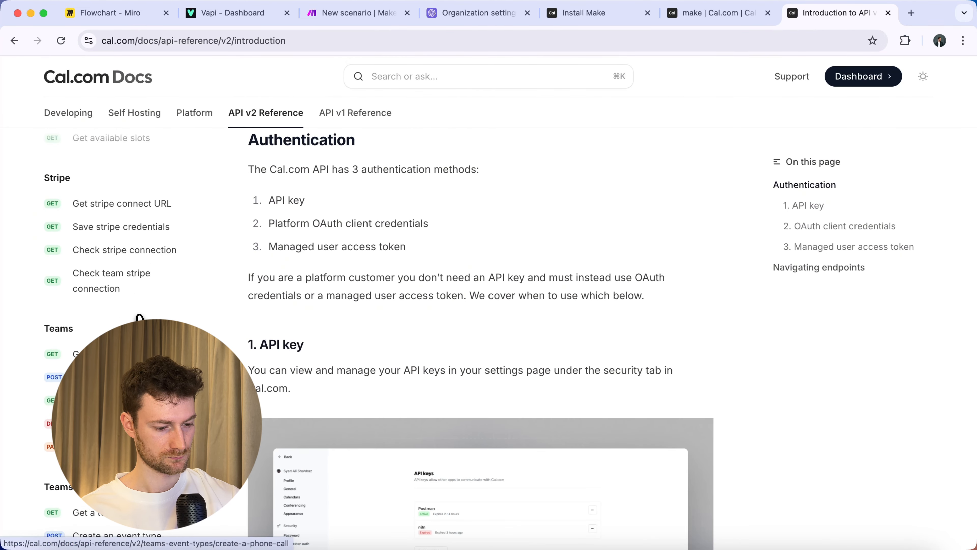
{"action": "scroll", "coordinate": [139, 316], "scroll_direction": "up", "scroll_amount": 2}
{"action": "left_click", "coordinate": [115, 413]}
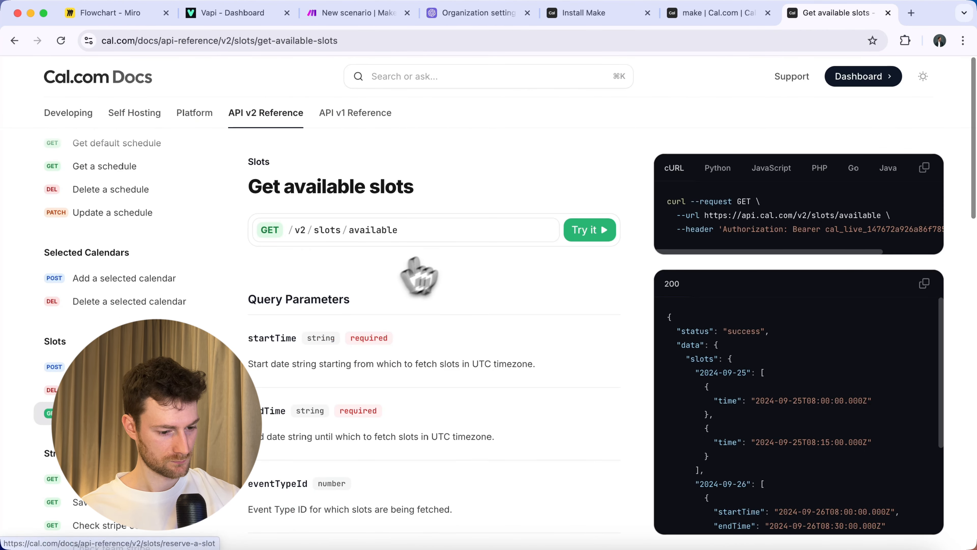
{"action": "left_click_drag", "start_coordinate": [370, 230], "coordinate": [293, 232]}
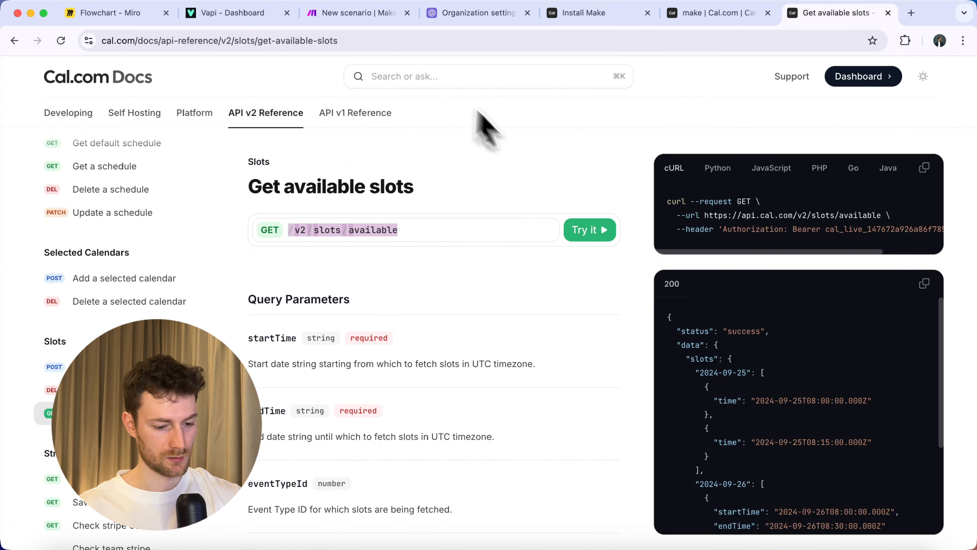
{"action": "left_click", "coordinate": [375, 15]}
{"action": "left_click", "coordinate": [443, 217]}
Set the Cal.com call's URL to /v2/slots/available, checking it against the docs.
{"action": "key", "text": "super+v"}
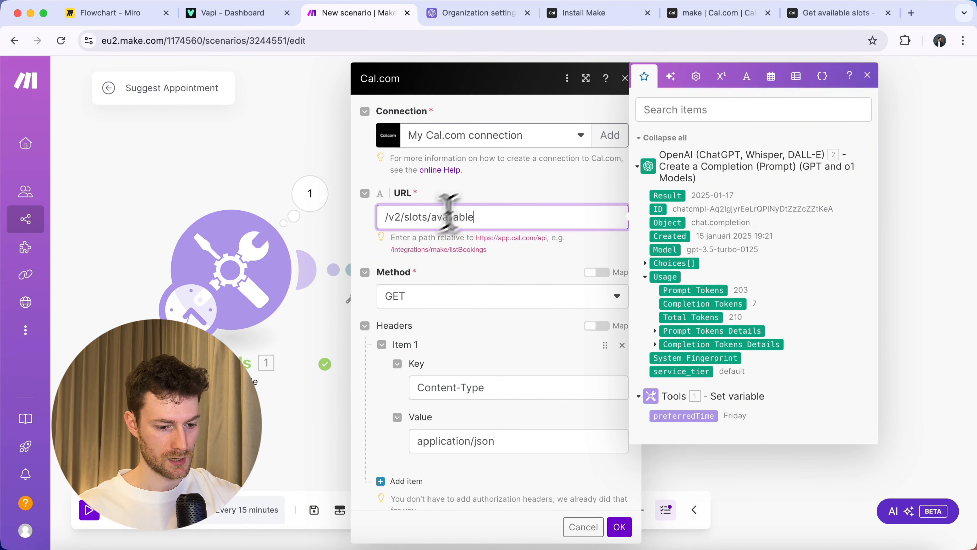
{"action": "left_click", "coordinate": [827, 16]}
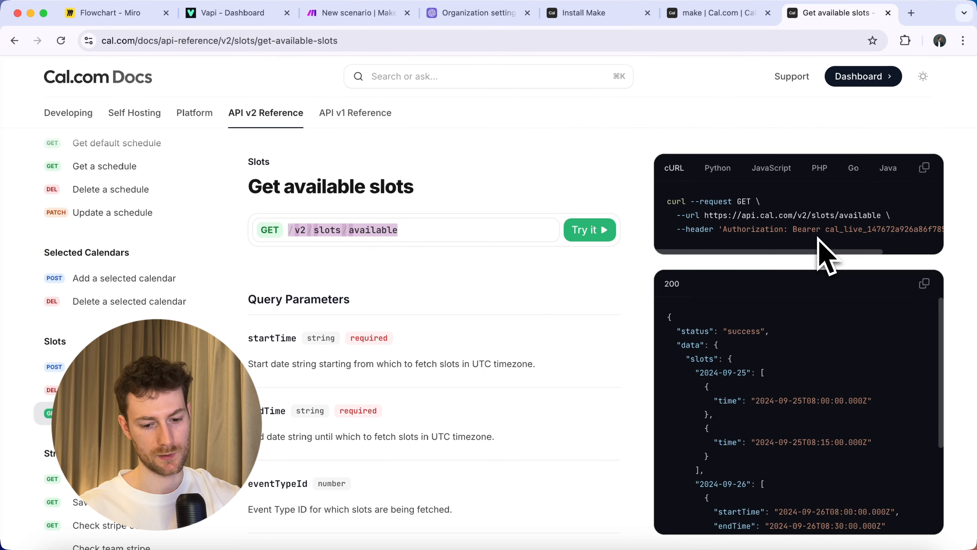
{"action": "scroll", "coordinate": [549, 304], "scroll_direction": "down", "scroll_amount": 3}
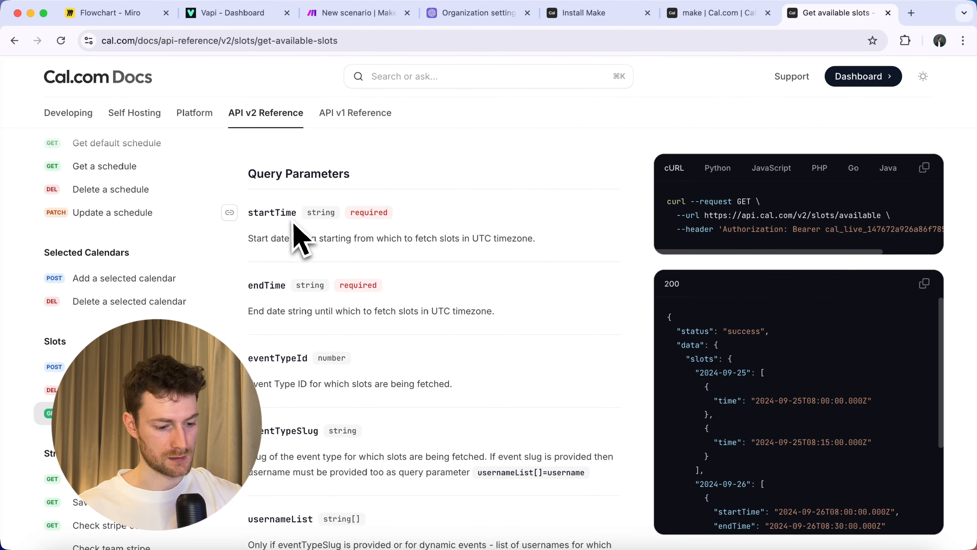
{"action": "left_click", "coordinate": [372, 15]}
{"action": "left_click", "coordinate": [433, 227]}
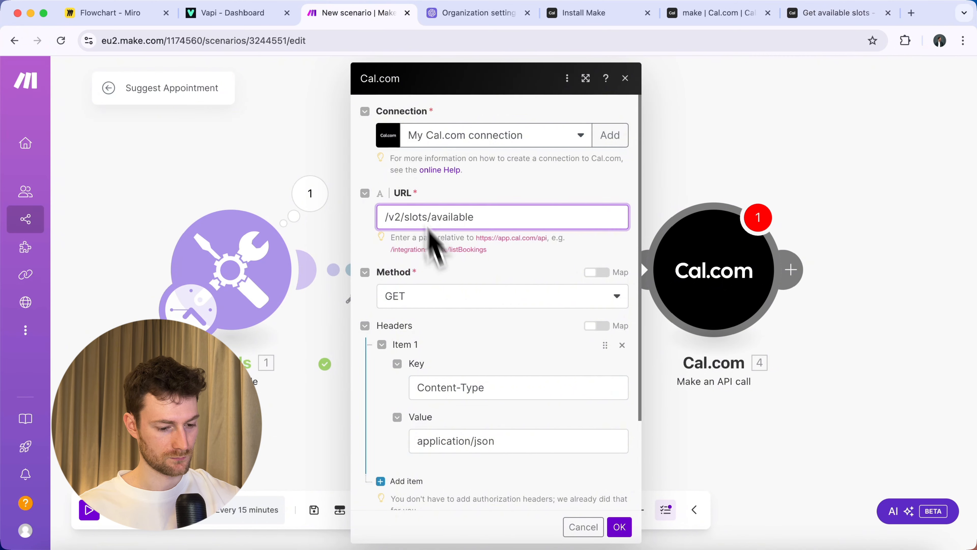
{"action": "scroll", "coordinate": [475, 375], "scroll_direction": "down", "scroll_amount": 3}
Add a startTime query parameter with value formatDate(now; YYYY-MM-DDTHH:mm:ss).
{"action": "left_click", "coordinate": [419, 440]}
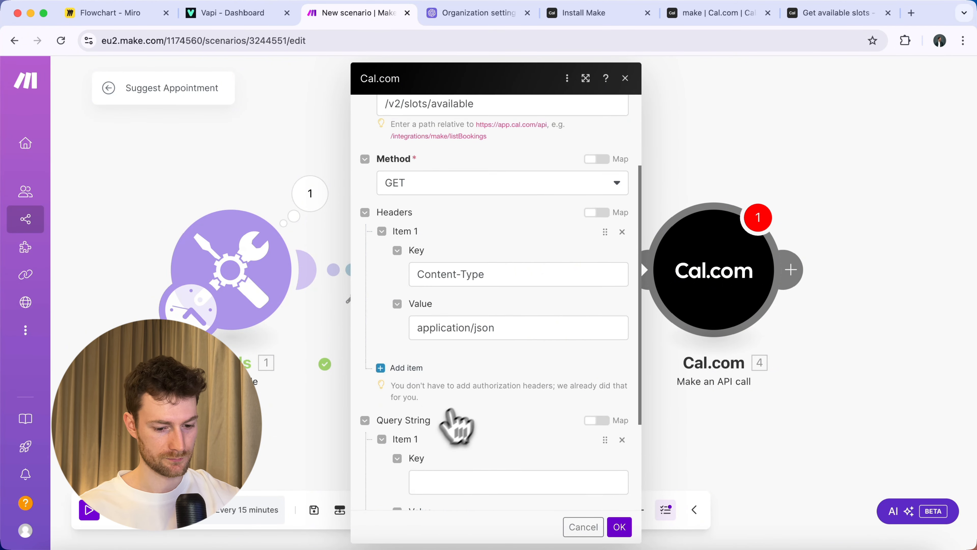
{"action": "scroll", "coordinate": [462, 412], "scroll_direction": "down", "scroll_amount": 3}
{"action": "left_click", "coordinate": [454, 346]}
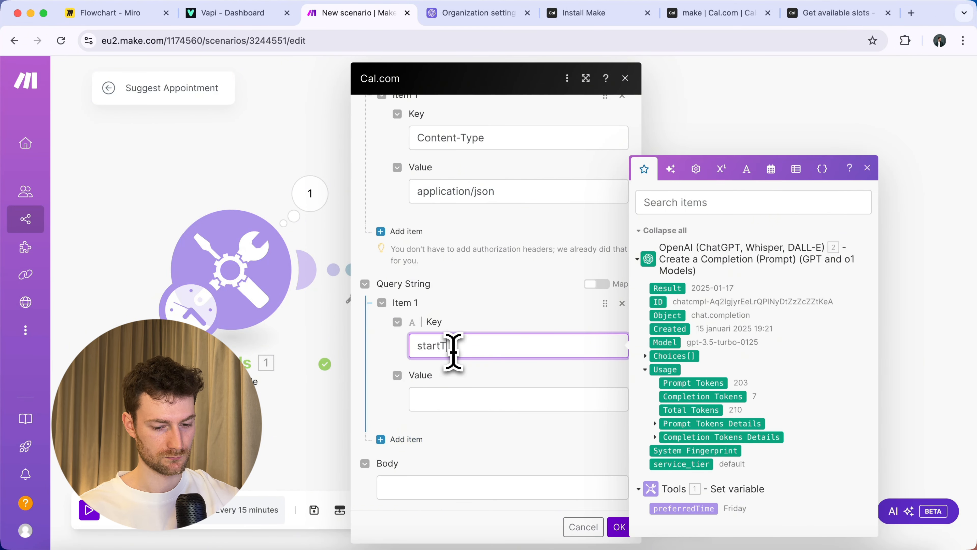
{"action": "left_click", "coordinate": [462, 399]}
{"action": "left_click", "coordinate": [664, 524]}
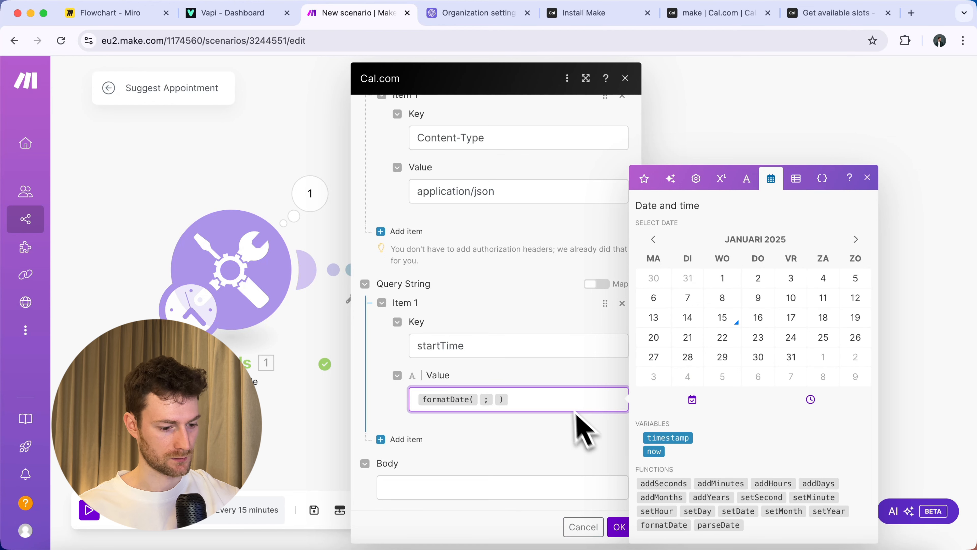
{"action": "key", "text": "Left"}
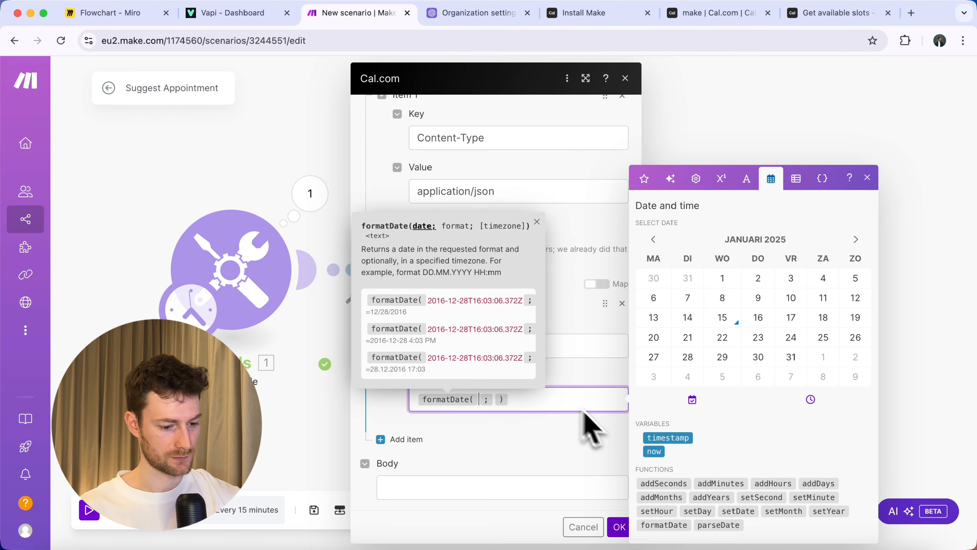
{"action": "left_click", "coordinate": [654, 451]}
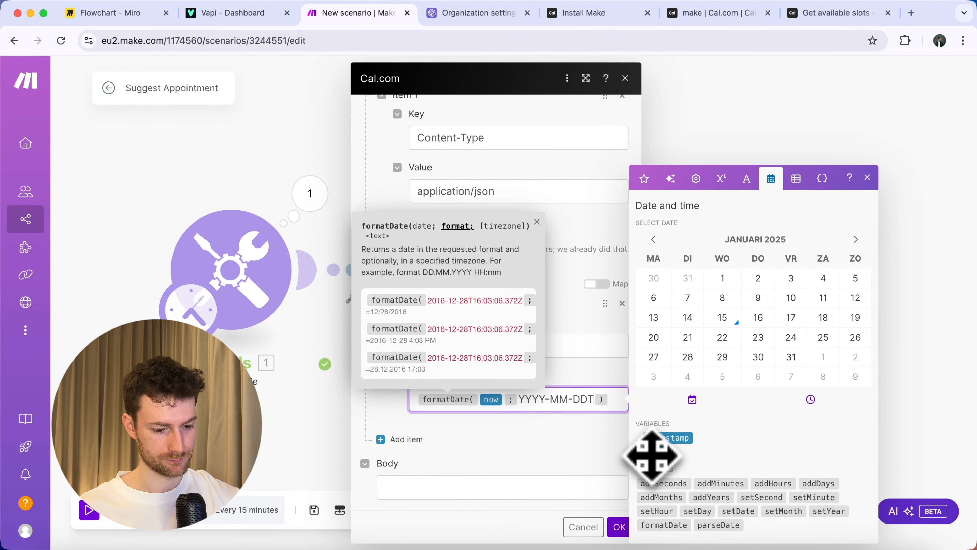
{"action": "type", "text": "HH:mm:ss"}
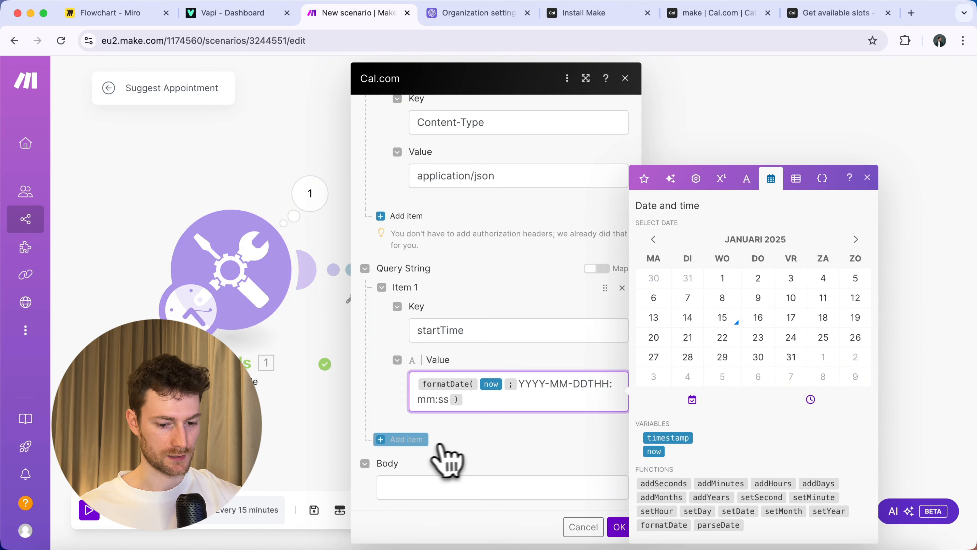
{"action": "left_click", "coordinate": [419, 438]}
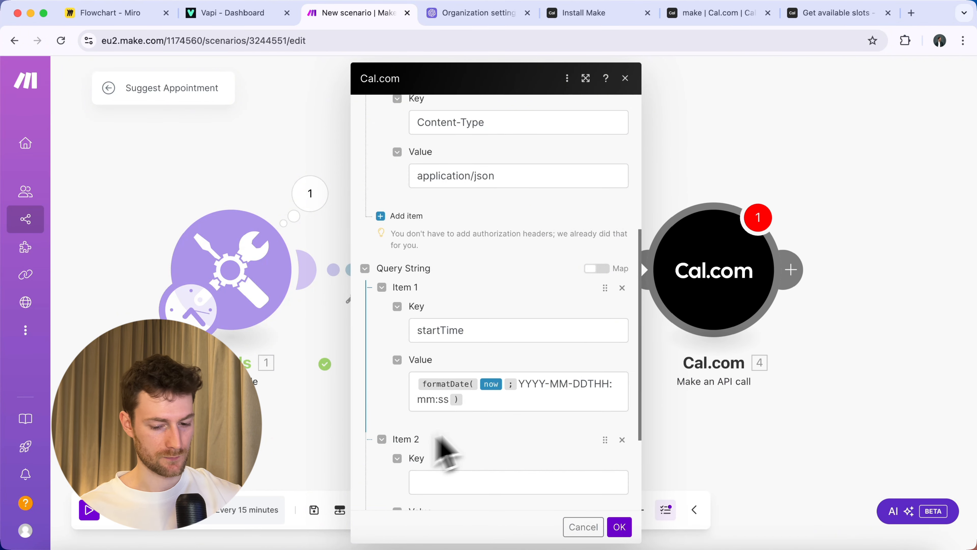
{"action": "scroll", "coordinate": [500, 423], "scroll_direction": "down", "scroll_amount": 5}
Add an endTime query parameter, copying in the startTime date formula as its value.
{"action": "left_click", "coordinate": [467, 348]}
{"action": "type", "text": "endT"}
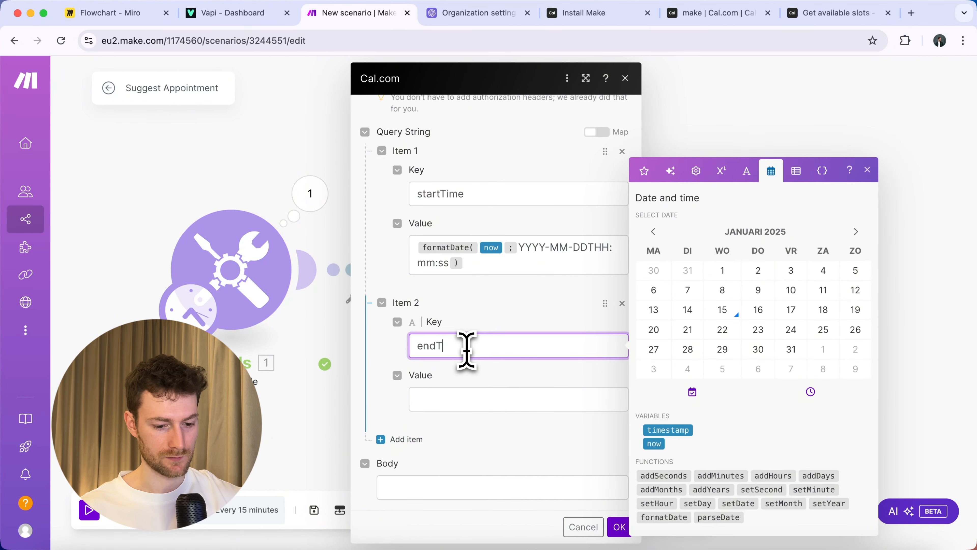
{"action": "type", "text": "ime"}
{"action": "left_click", "coordinate": [484, 269]}
{"action": "key", "text": "super+a"}
{"action": "key", "text": "super+c"}
{"action": "left_click", "coordinate": [469, 400]}
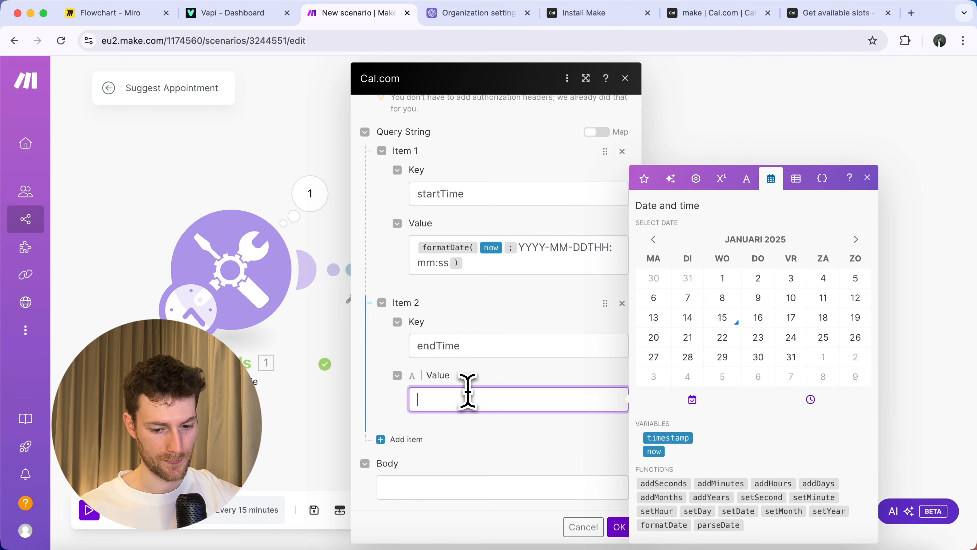
{"action": "key", "text": "super+v"}
Change endTime's date to addDays(now; 7) so it covers seven days ahead.
{"action": "left_click", "coordinate": [502, 400]}
{"action": "key", "text": "BackSpace"}
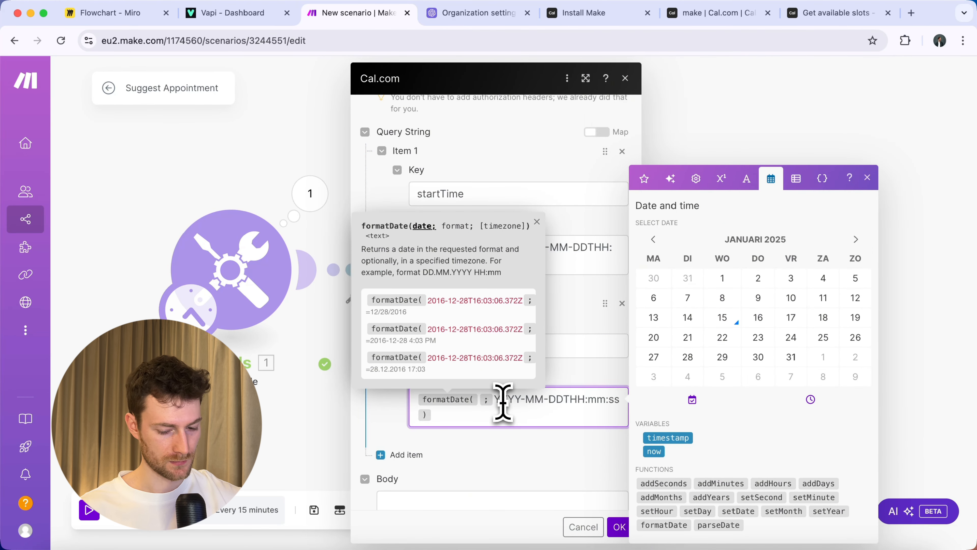
{"action": "type", "text": "addDays"}
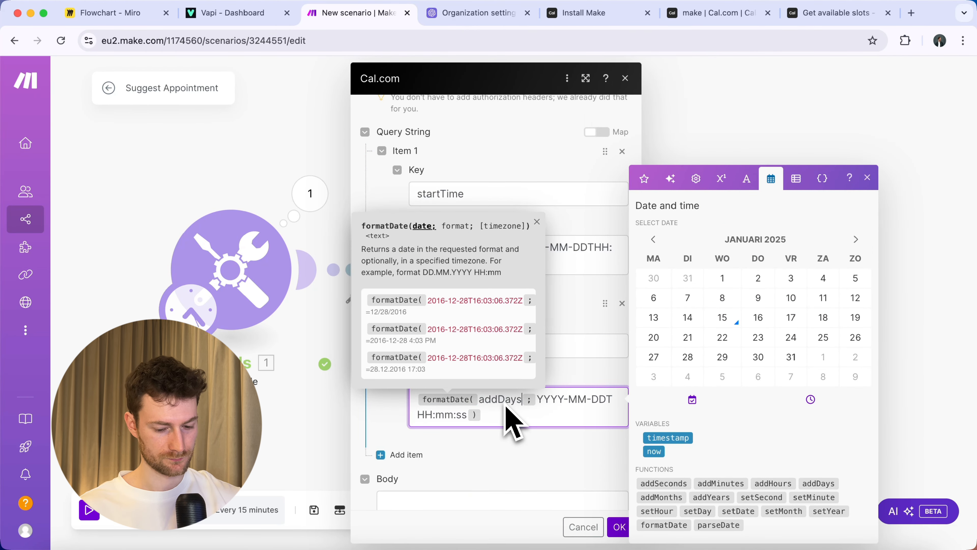
{"action": "type", "text": "("}
{"action": "key", "text": "Left"}
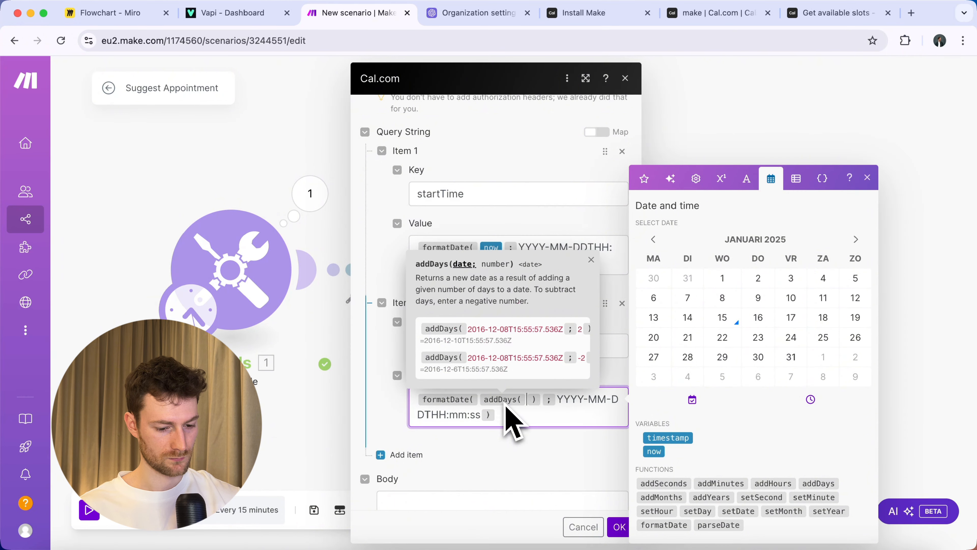
{"action": "left_click", "coordinate": [654, 451]}
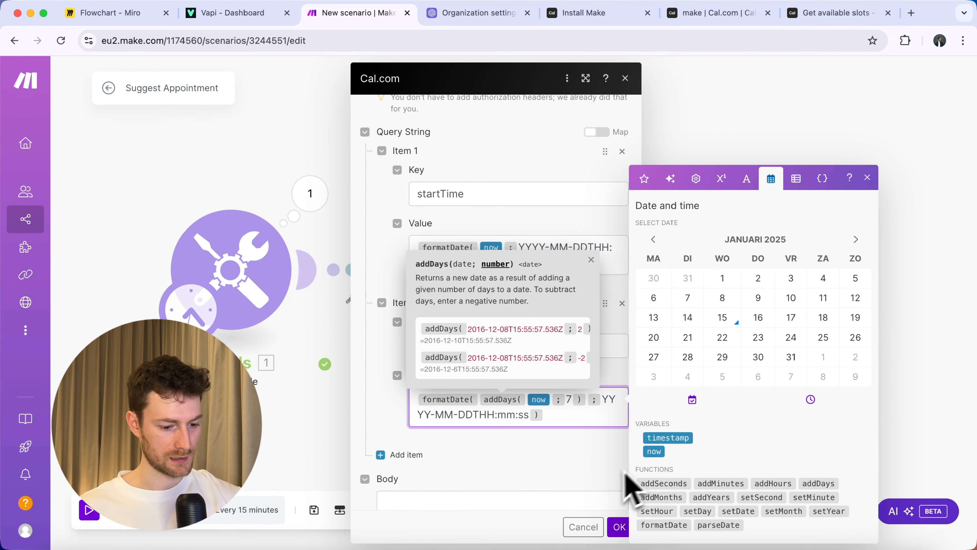
{"action": "left_click", "coordinate": [454, 451]}
{"action": "scroll", "coordinate": [454, 451], "scroll_direction": "down", "scroll_amount": 1}
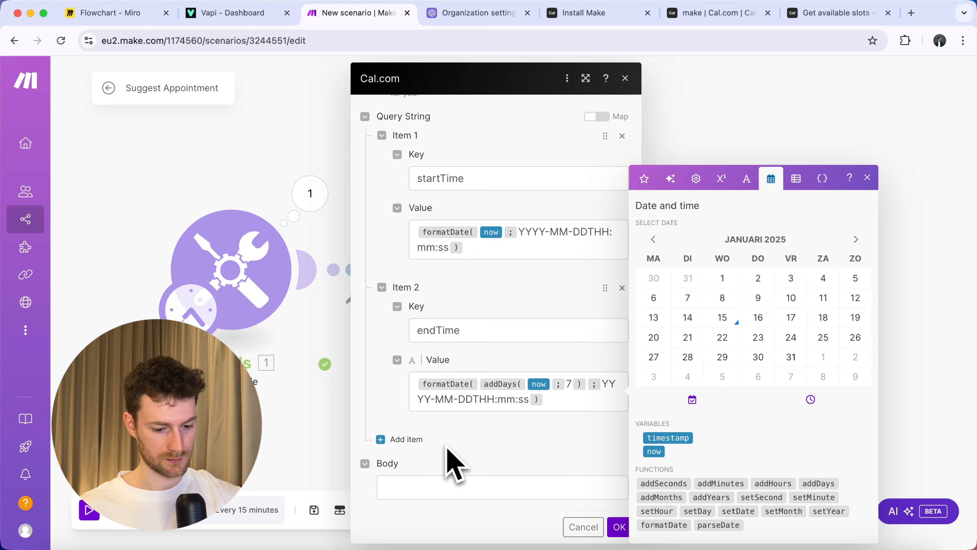
Add an eventTypeId parameter and copy ID 1642322 from the In-Person Consultation event's URL.
{"action": "left_click", "coordinate": [407, 439]}
{"action": "scroll", "coordinate": [471, 442], "scroll_direction": "down", "scroll_amount": 3}
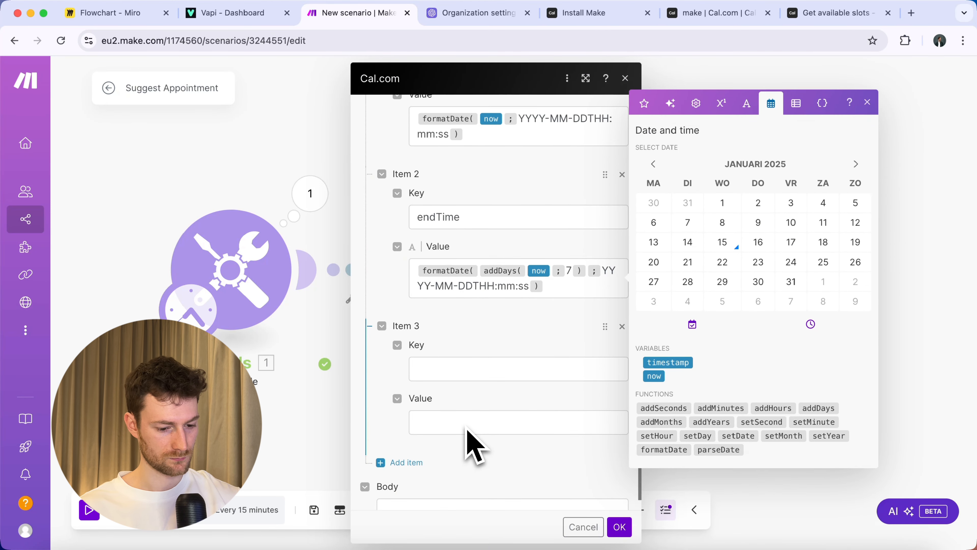
{"action": "left_click", "coordinate": [463, 373]}
{"action": "type", "text": "eventTypeId"}
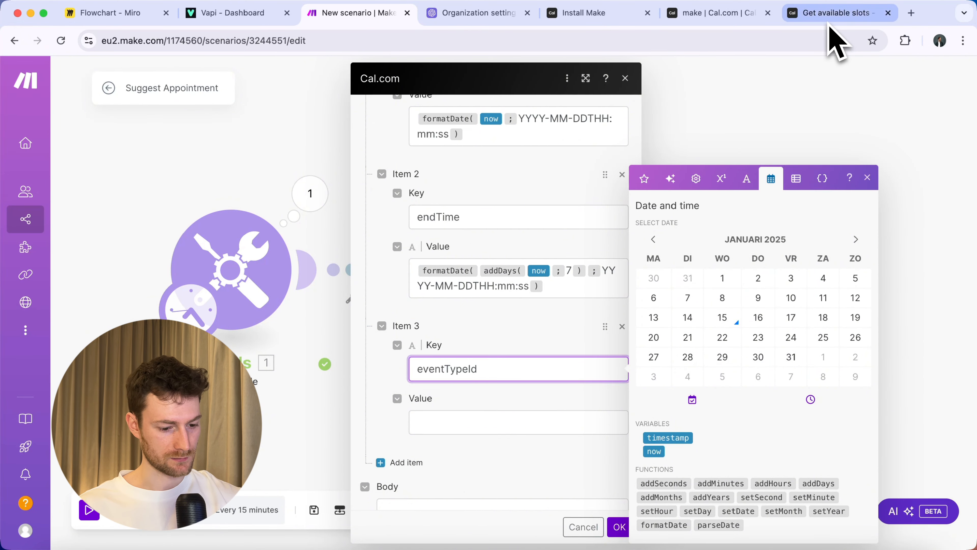
{"action": "left_click", "coordinate": [723, 14]}
{"action": "left_click", "coordinate": [265, 219]}
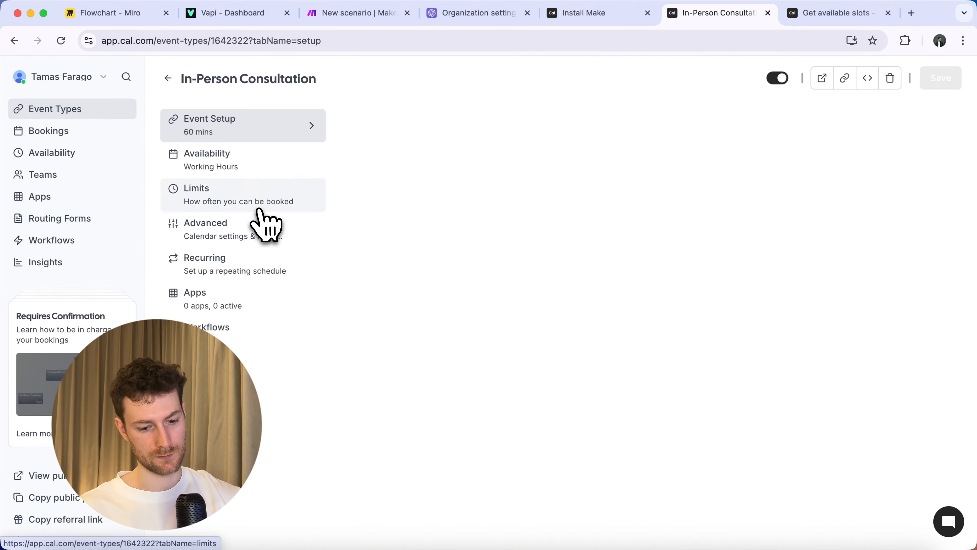
{"action": "double_click", "coordinate": [257, 40]}
{"action": "left_click", "coordinate": [280, 40]}
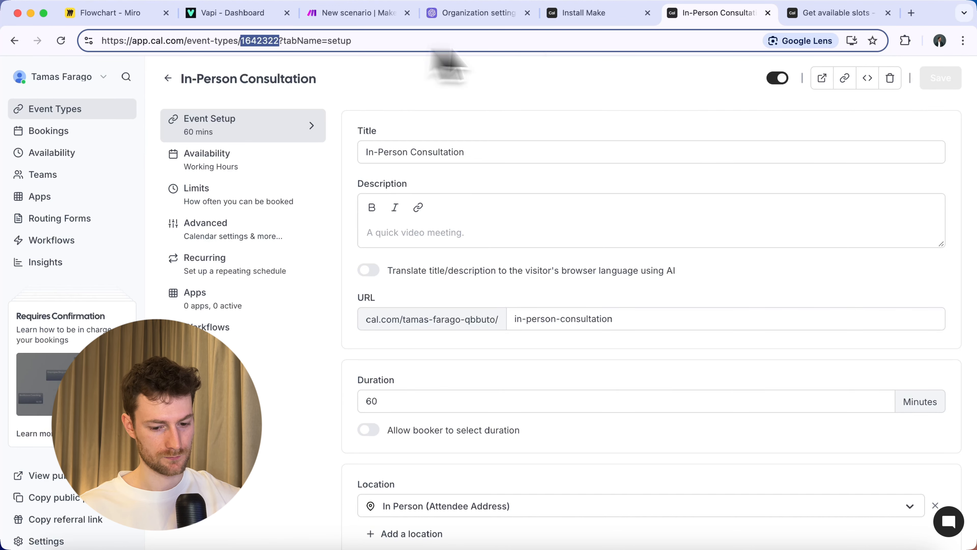
{"action": "left_click", "coordinate": [354, 14]}
Paste 1642322 as the eventTypeId value and add a duration parameter of 60.
{"action": "left_click", "coordinate": [492, 422]}
{"action": "key", "text": "cmd+v"}
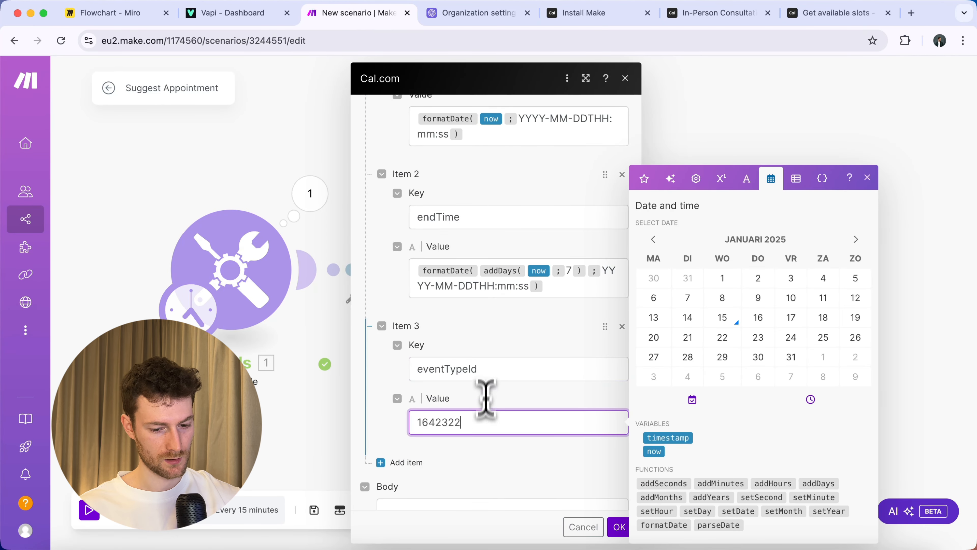
{"action": "scroll", "coordinate": [495, 385], "scroll_direction": "down", "scroll_amount": 1}
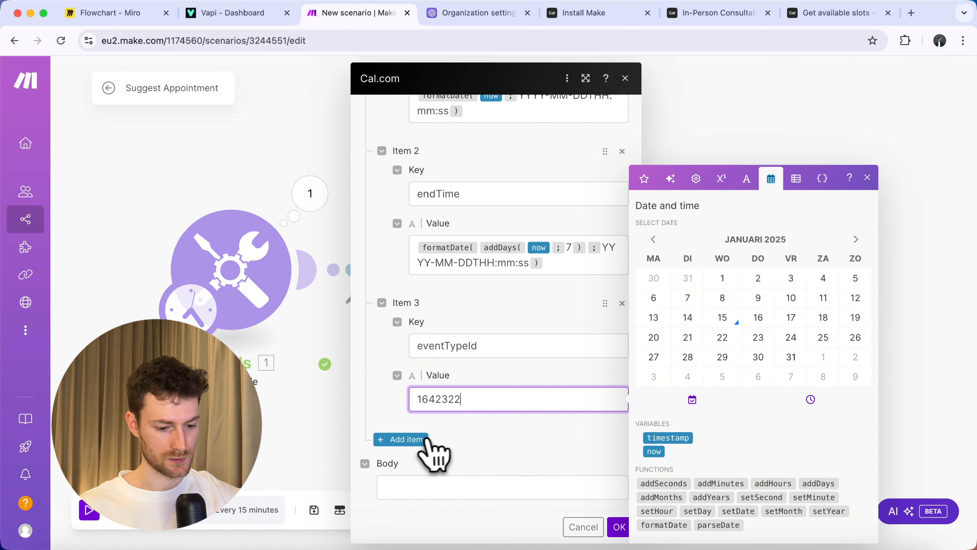
{"action": "left_click", "coordinate": [415, 439]}
{"action": "left_click", "coordinate": [447, 344]}
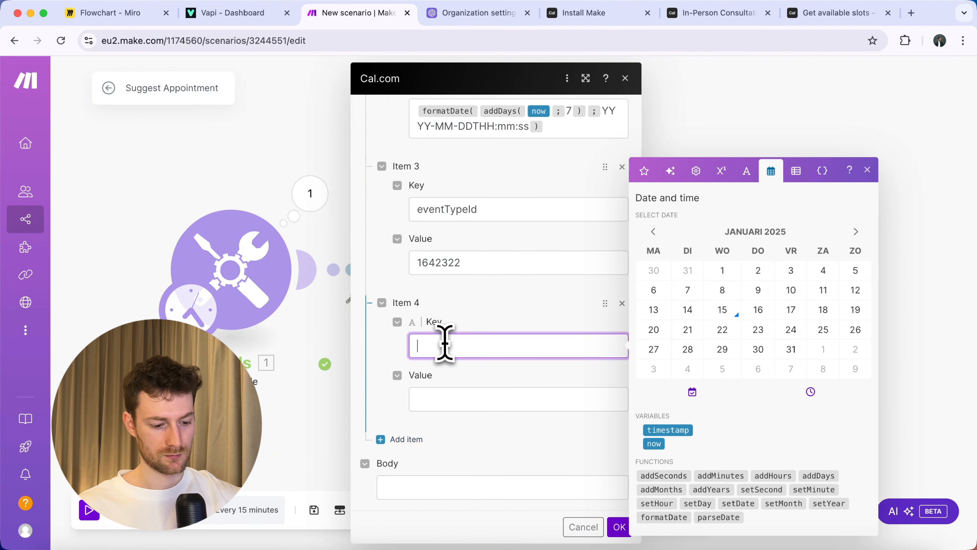
{"action": "type", "text": "duration"}
{"action": "left_click", "coordinate": [461, 399]}
{"action": "type", "text": "60"}
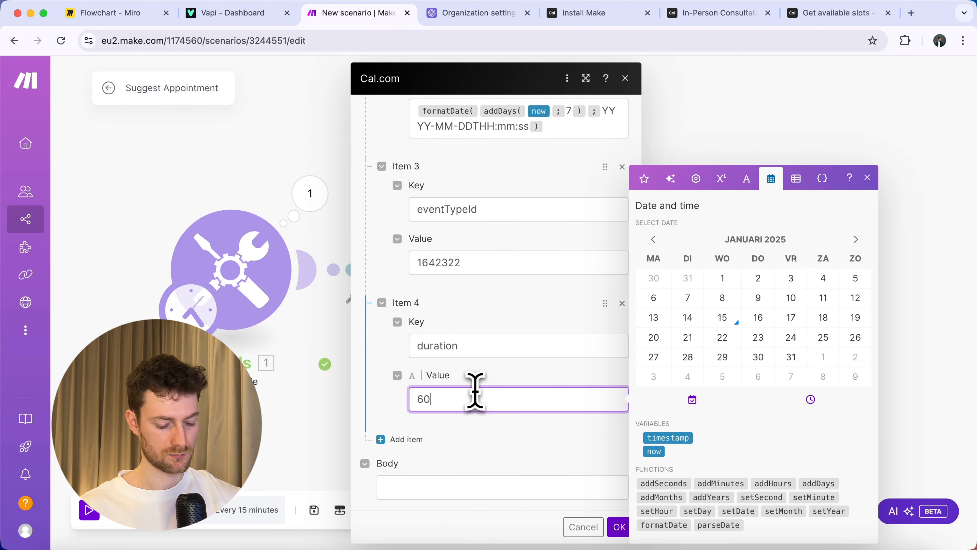
Add a timeZone parameter of Europe/Amsterdam and confirm the API call settings.
{"action": "left_click", "coordinate": [417, 439]}
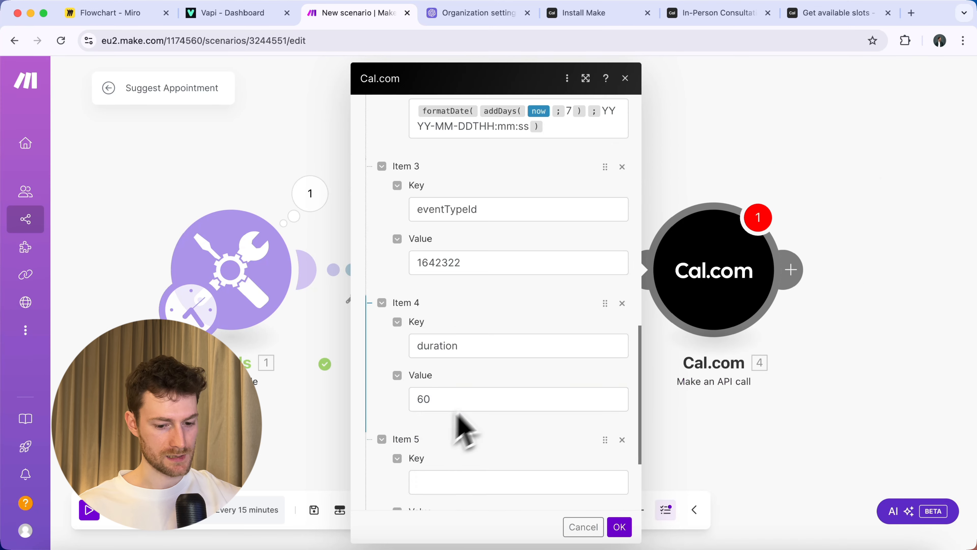
{"action": "left_click", "coordinate": [448, 349]}
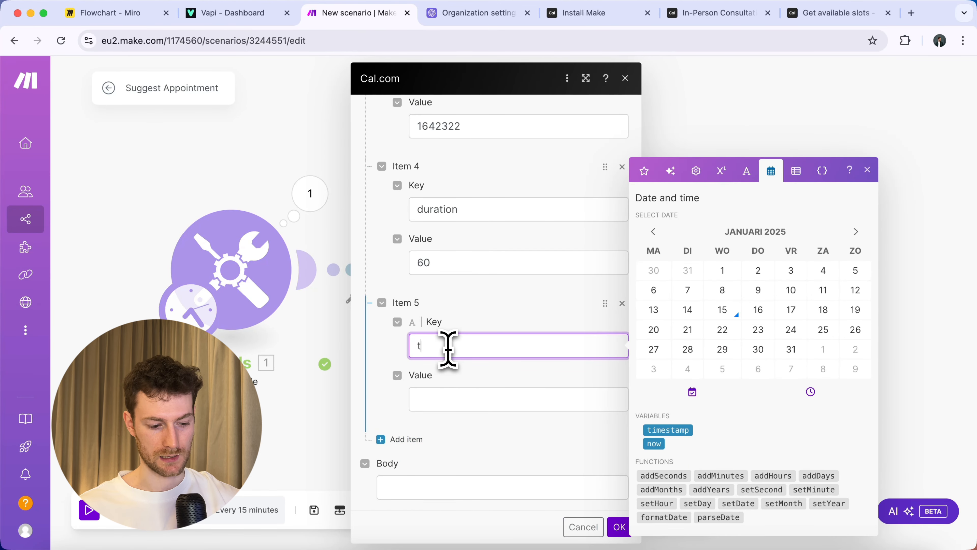
{"action": "left_click", "coordinate": [450, 400]}
{"action": "type", "text": "Europe/A"}
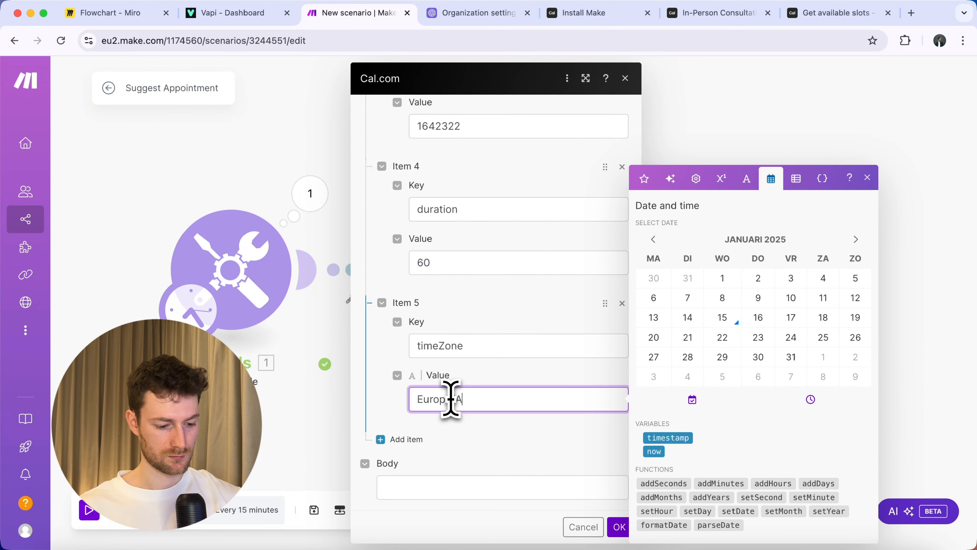
{"action": "type", "text": "msterdam"}
{"action": "left_click", "coordinate": [479, 439]}
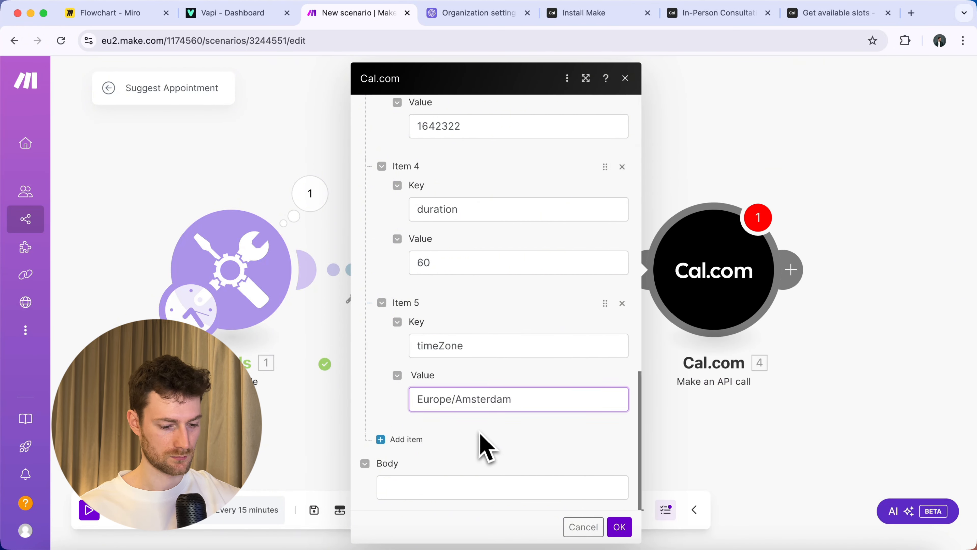
{"action": "left_click", "coordinate": [619, 527]}
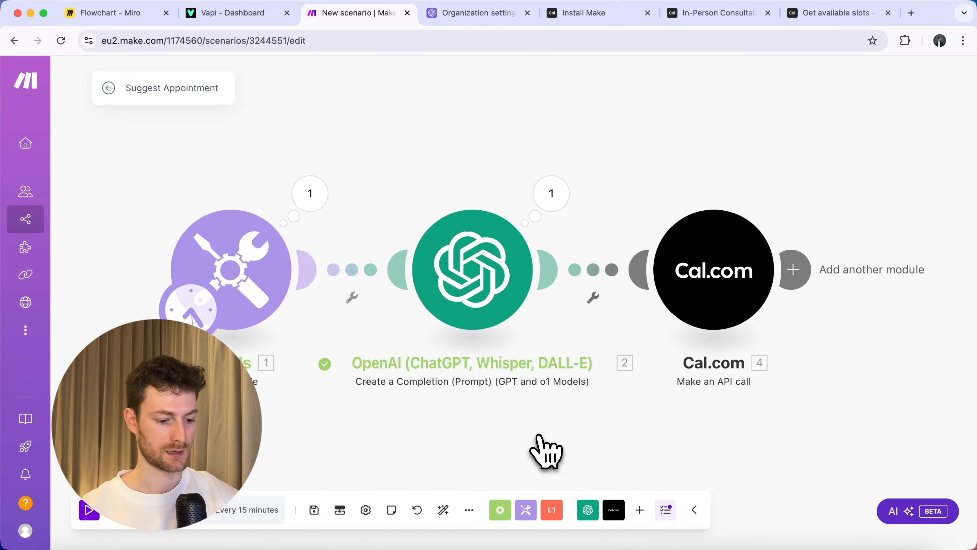
Test-run the scenario and inspect the Cal.com output's body data slots.
{"action": "left_click", "coordinate": [89, 510]}
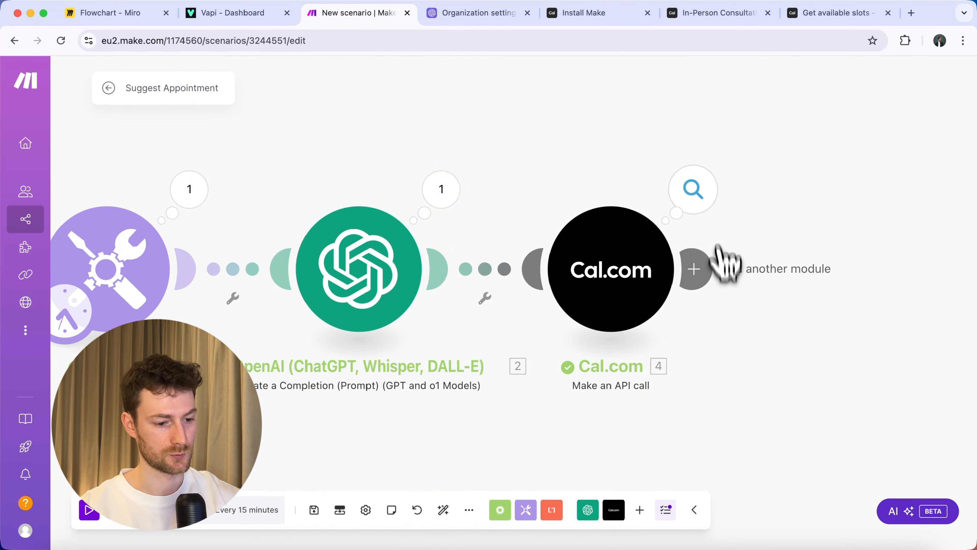
{"action": "left_click", "coordinate": [693, 190]}
{"action": "left_click", "coordinate": [426, 267]}
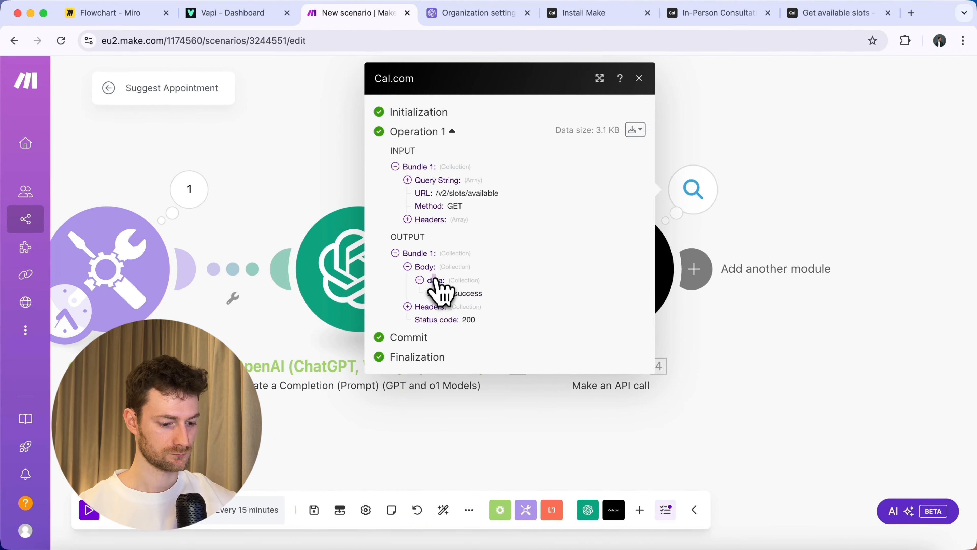
{"action": "left_click", "coordinate": [436, 279]}
{"action": "left_click", "coordinate": [448, 293]}
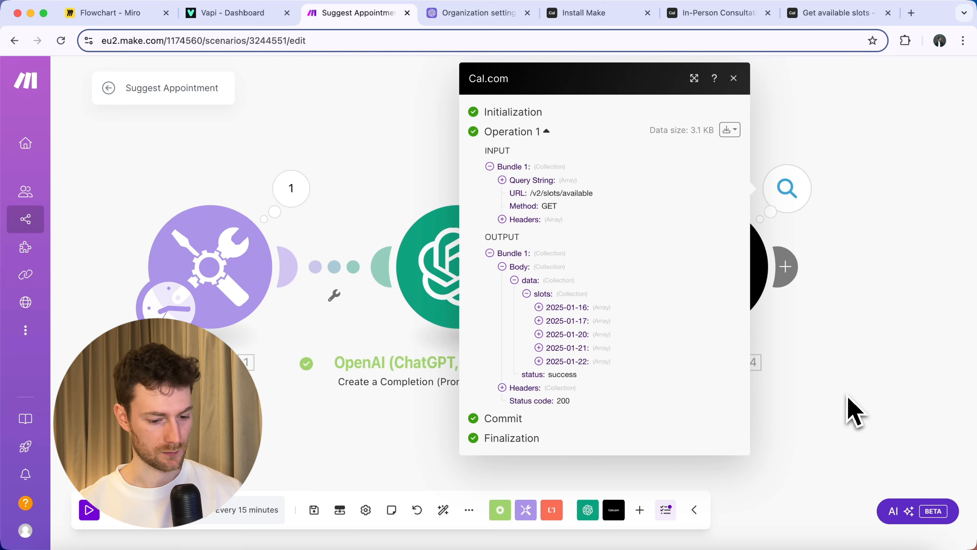
{"action": "left_click", "coordinate": [852, 410]}
{"action": "left_click_drag", "start_coordinate": [861, 404], "coordinate": [611, 393]}
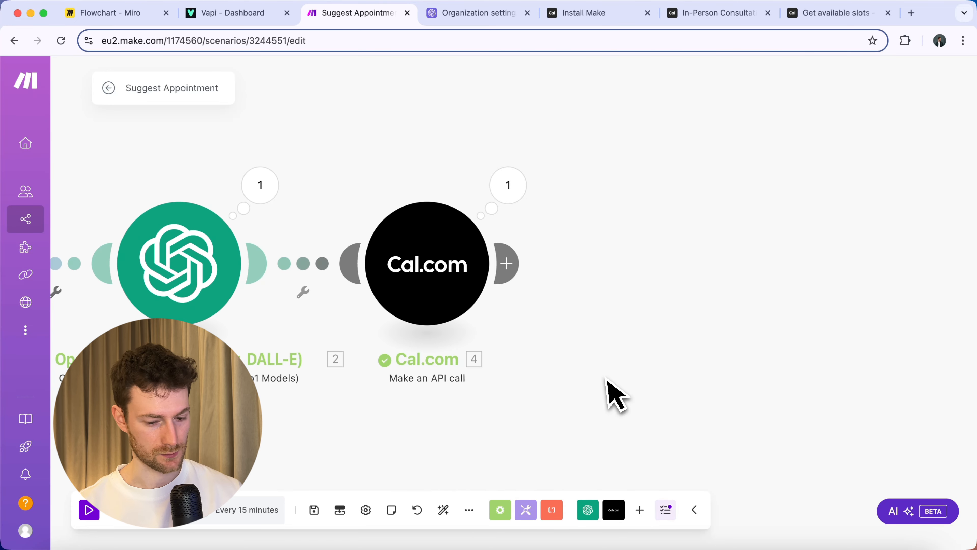
Add a Set variable module named slotsArray with value toArray(body.data.slots).
{"action": "left_click", "coordinate": [515, 264]}
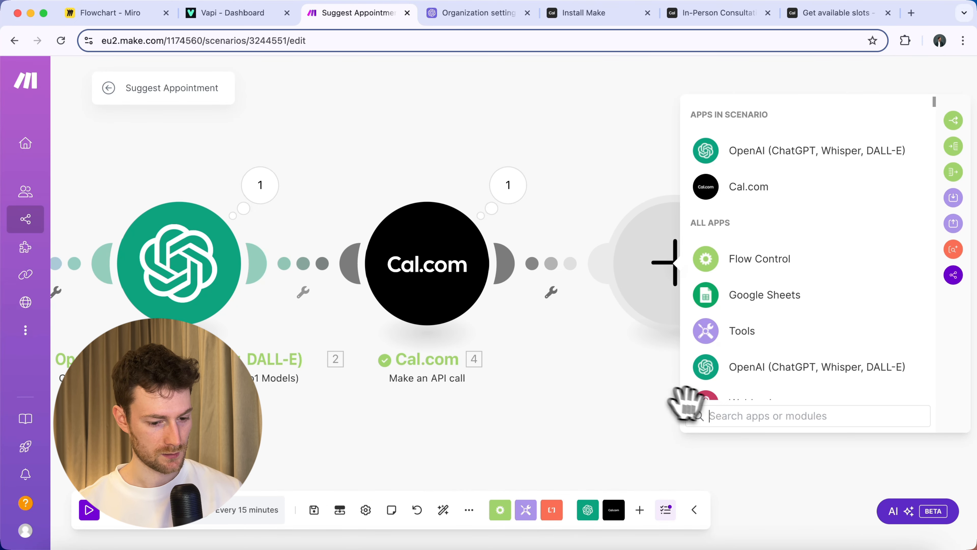
{"action": "type", "text": "set var"}
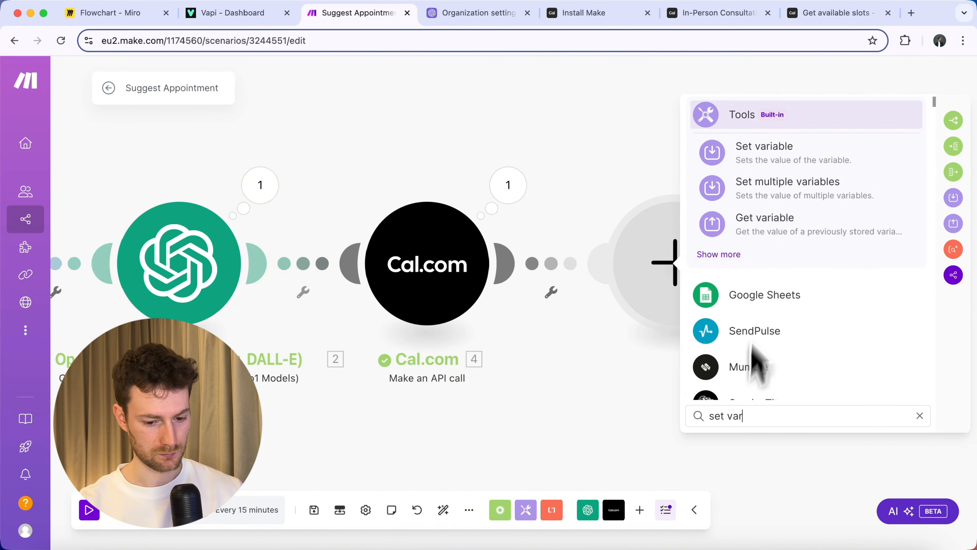
{"action": "left_click", "coordinate": [763, 163]}
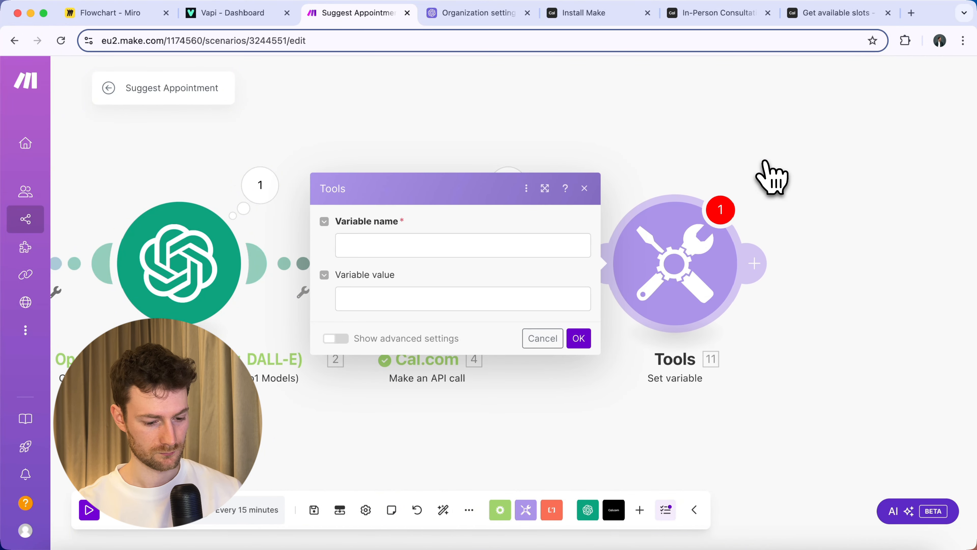
{"action": "left_click", "coordinate": [442, 247]}
{"action": "type", "text": "slotsArray"}
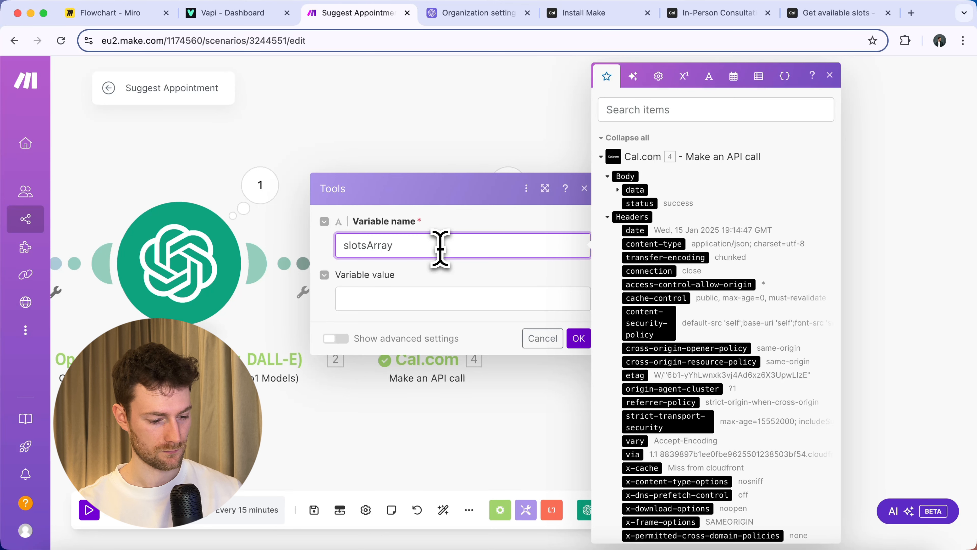
{"action": "left_click", "coordinate": [372, 297]}
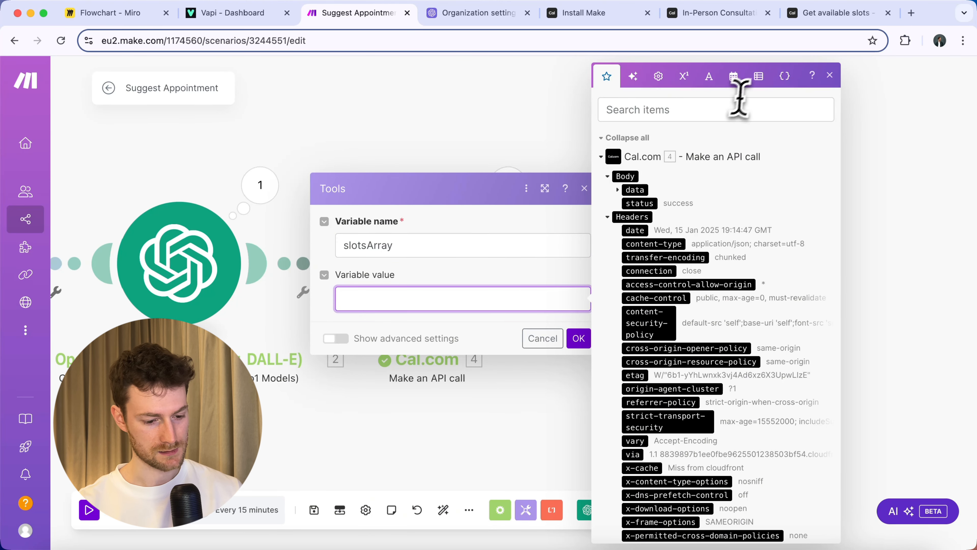
{"action": "left_click", "coordinate": [758, 77]}
{"action": "left_click", "coordinate": [686, 330]}
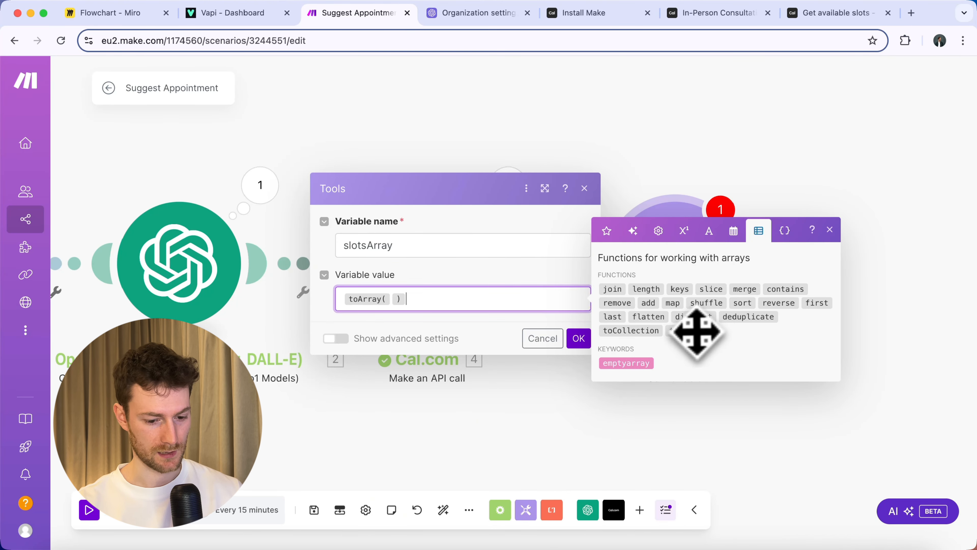
{"action": "left_click", "coordinate": [607, 230]}
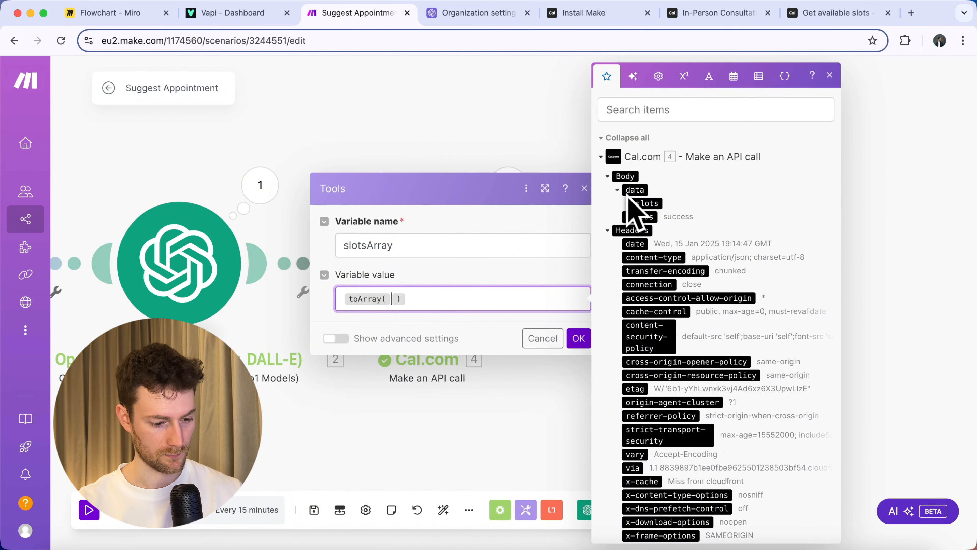
{"action": "left_click", "coordinate": [641, 201]}
{"action": "left_click", "coordinate": [577, 338]}
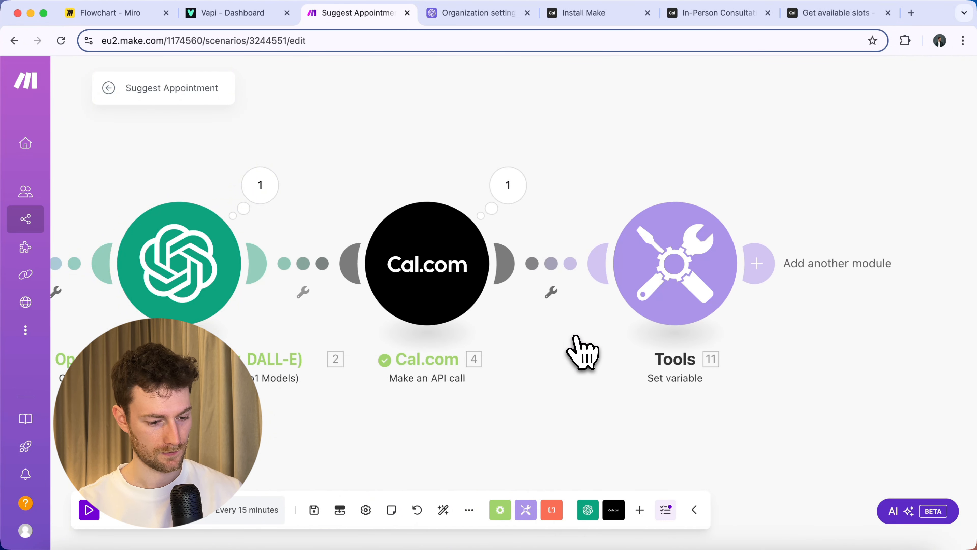
Re-run the scenario and verify slotsArray holds five date-keyed entries, first 2025-01-16.
{"action": "left_click", "coordinate": [90, 510]}
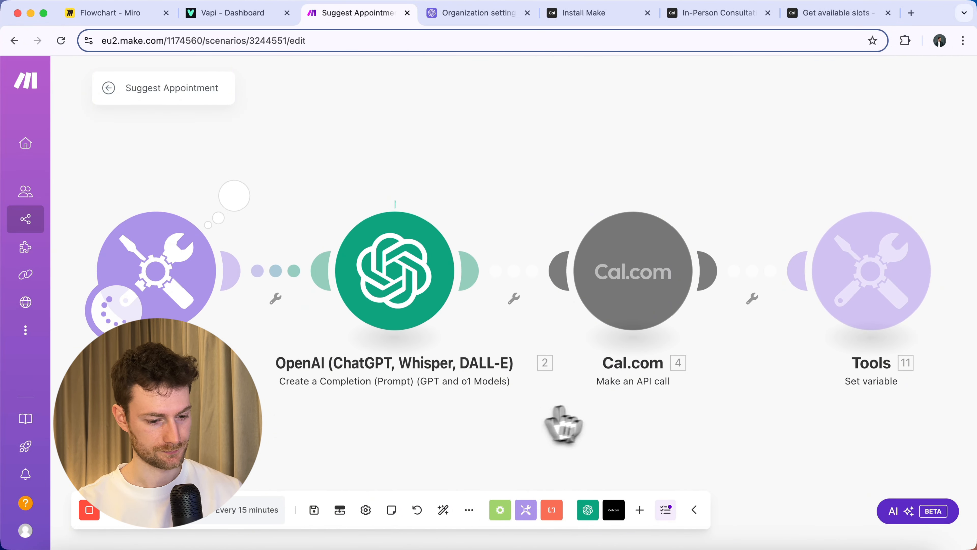
{"action": "scroll", "coordinate": [719, 415], "scroll_direction": "right", "scroll_amount": 10}
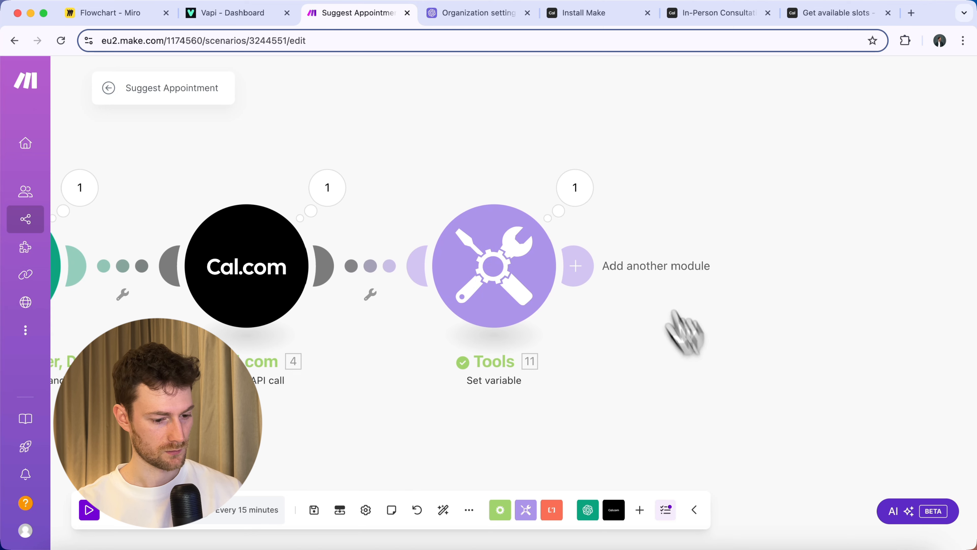
{"action": "left_click", "coordinate": [591, 190]}
{"action": "left_click", "coordinate": [680, 255]}
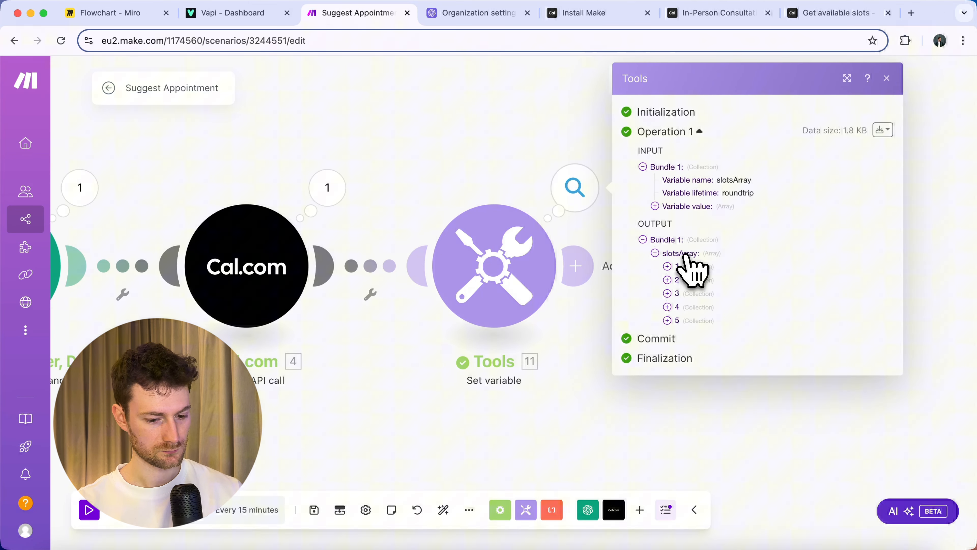
{"action": "left_click", "coordinate": [704, 266]}
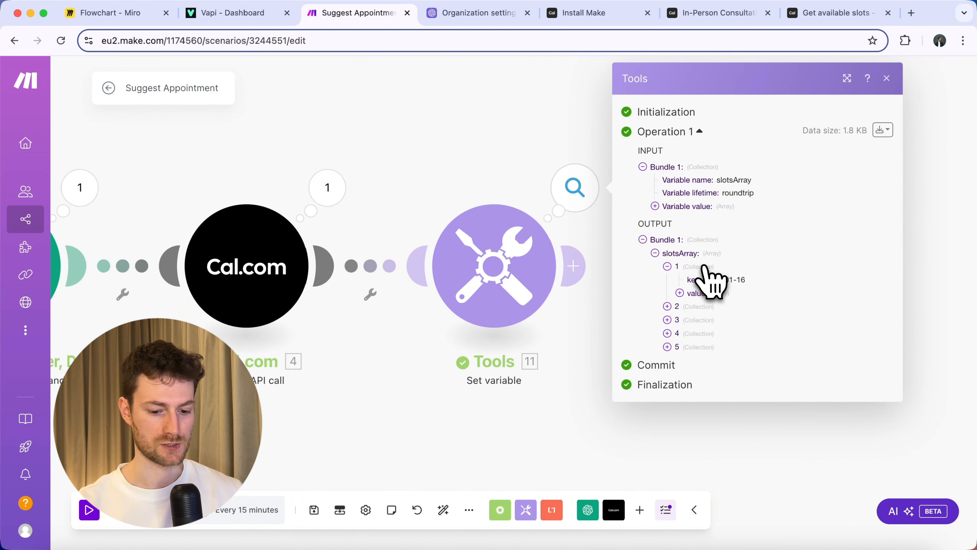
{"action": "left_click", "coordinate": [604, 355]}
{"action": "scroll", "coordinate": [624, 346], "scroll_direction": "right", "scroll_amount": 3}
{"action": "left_click", "coordinate": [470, 264]}
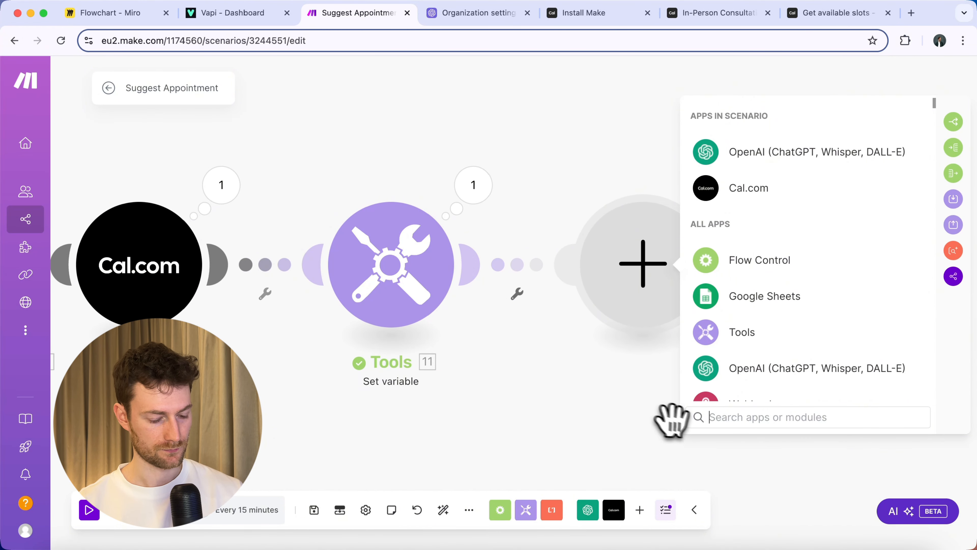
Add an Iterator module mapping 11.slotsArray[].
{"action": "type", "text": "iterato"}
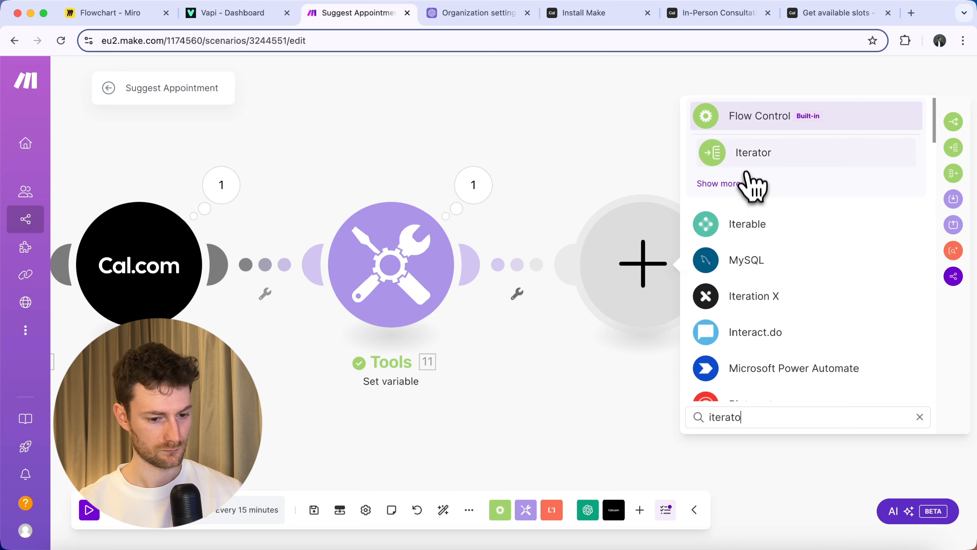
{"action": "left_click", "coordinate": [752, 158]}
{"action": "left_click", "coordinate": [733, 274]}
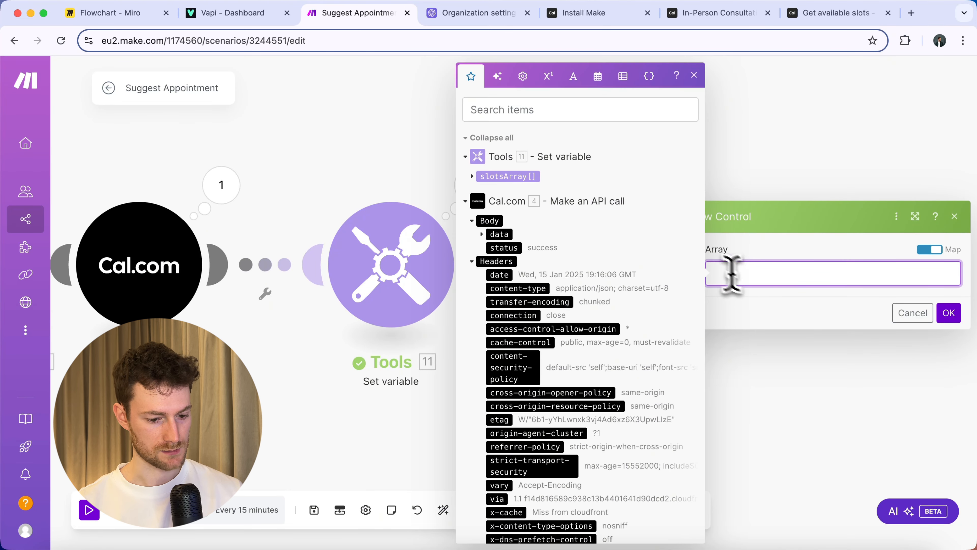
{"action": "left_click", "coordinate": [491, 178]}
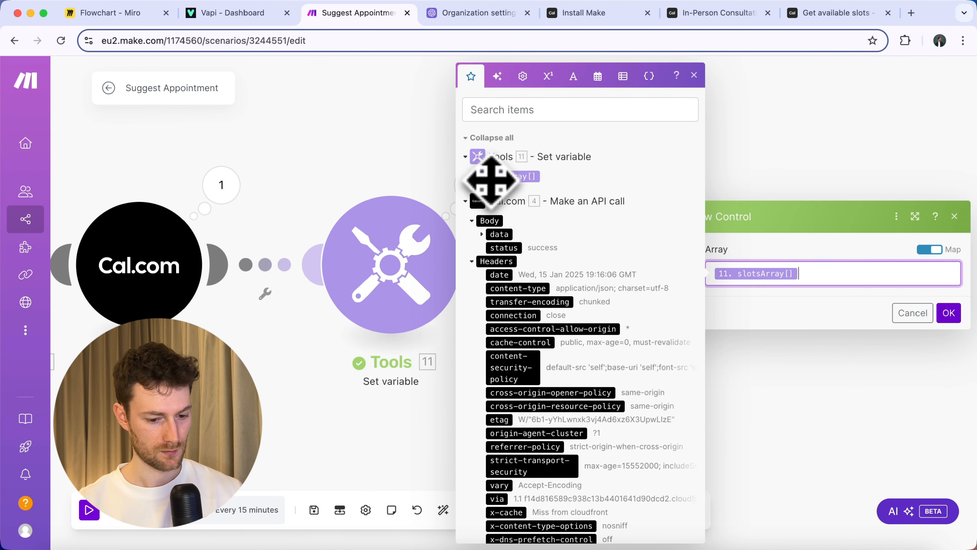
{"action": "left_click", "coordinate": [948, 313]}
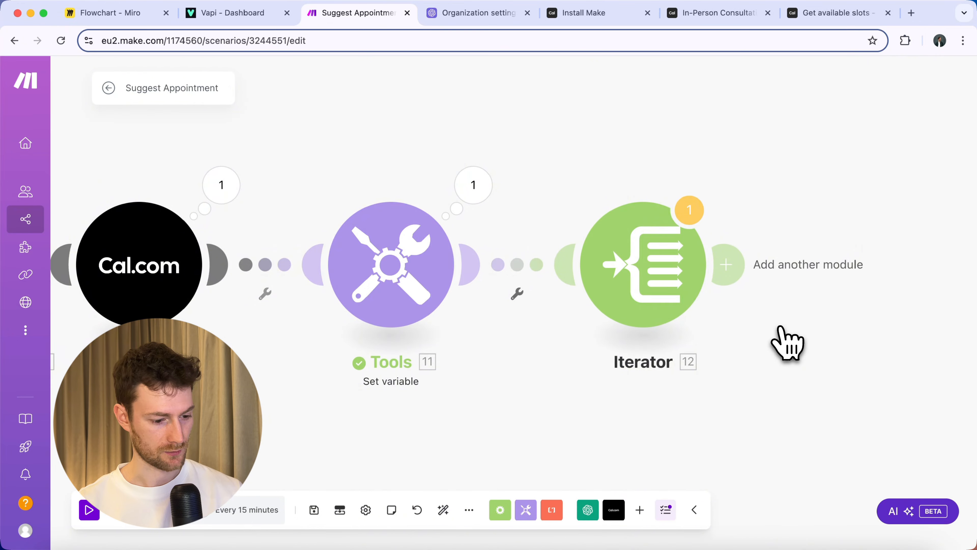
Add an Array aggregator with source module Iterator [12], aggregating Value and key.
{"action": "left_click", "coordinate": [633, 266]}
{"action": "type", "text": "a"}
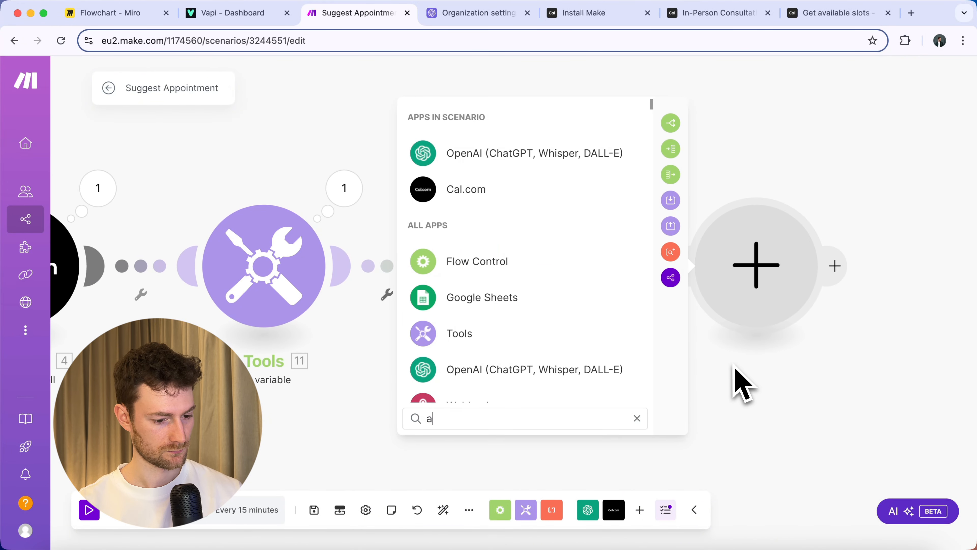
{"action": "type", "text": "rray agfg"}
{"action": "key", "text": "BackSpace"}
{"action": "key", "text": "BackSpace"}
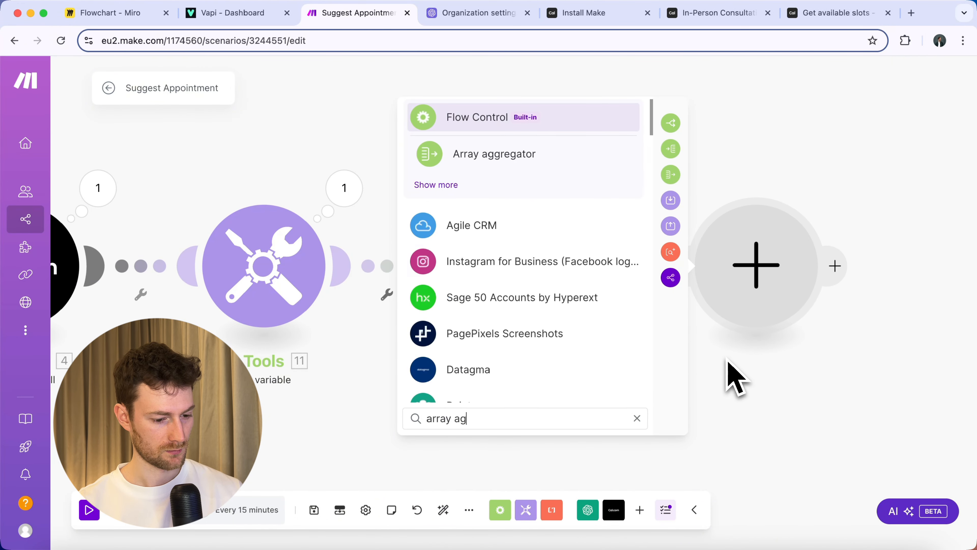
{"action": "type", "text": "greg"}
{"action": "left_click", "coordinate": [588, 170]}
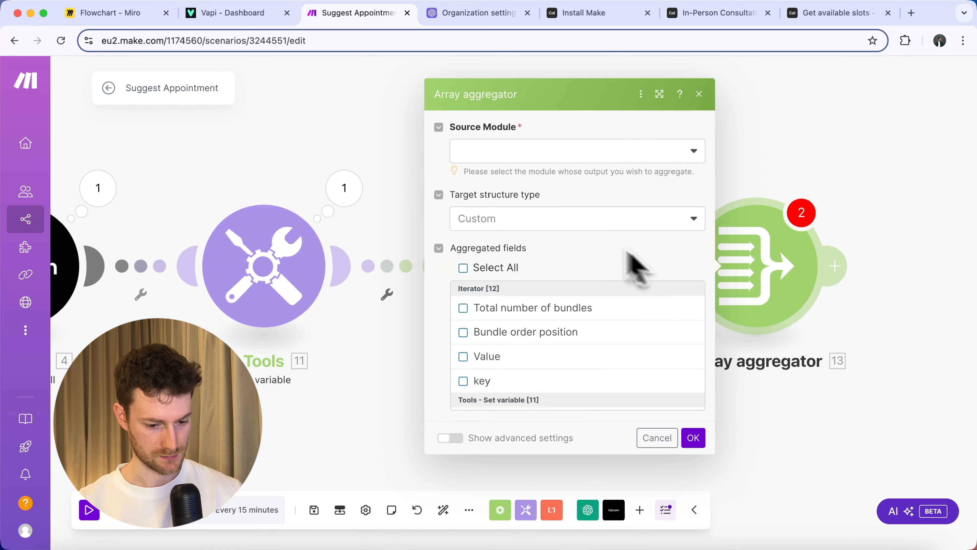
{"action": "left_click", "coordinate": [525, 154]}
{"action": "left_click", "coordinate": [522, 175]}
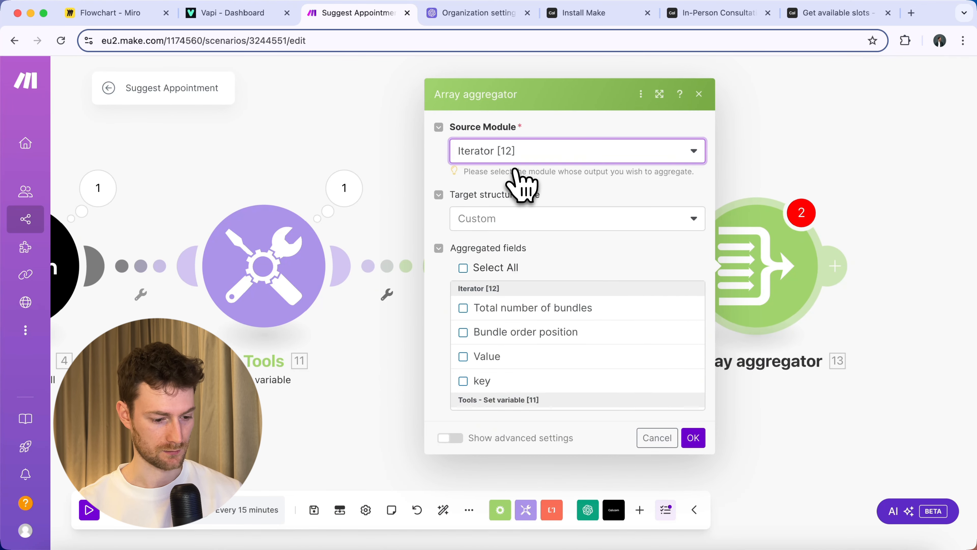
{"action": "left_click", "coordinate": [500, 358]}
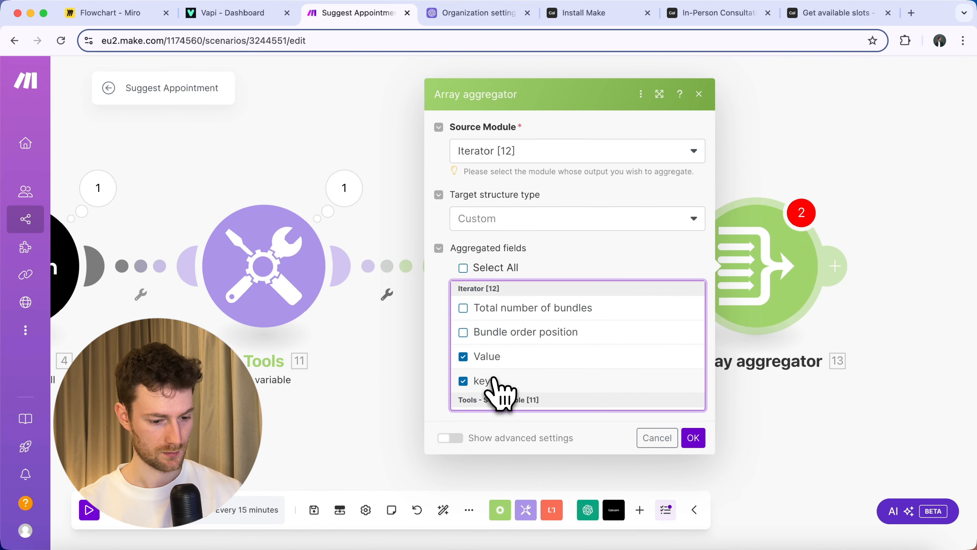
{"action": "left_click", "coordinate": [693, 437]}
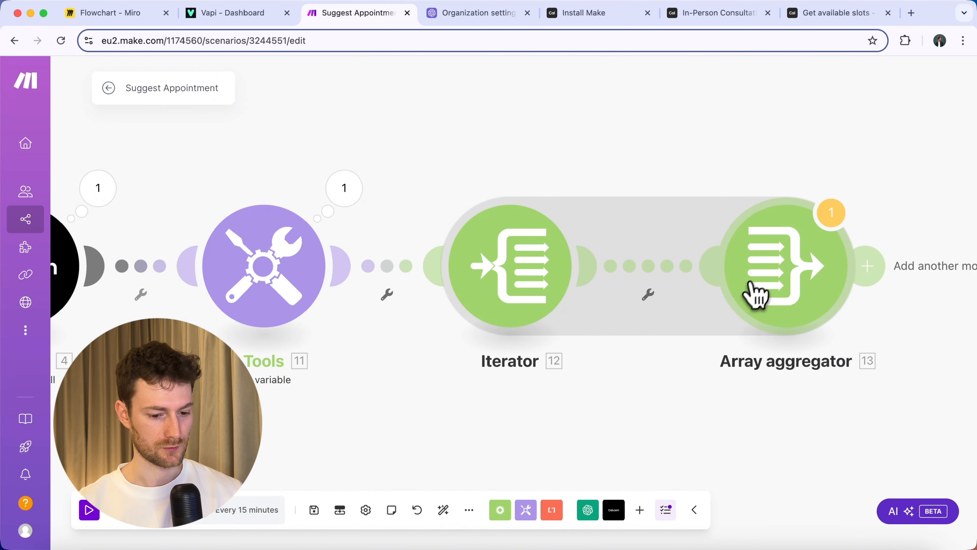
{"action": "scroll", "coordinate": [731, 308], "scroll_direction": "right", "scroll_amount": 5}
Filter the Iterator-to-aggregator link so the day's key equals the OpenAI Result.
{"action": "left_click", "coordinate": [536, 269]}
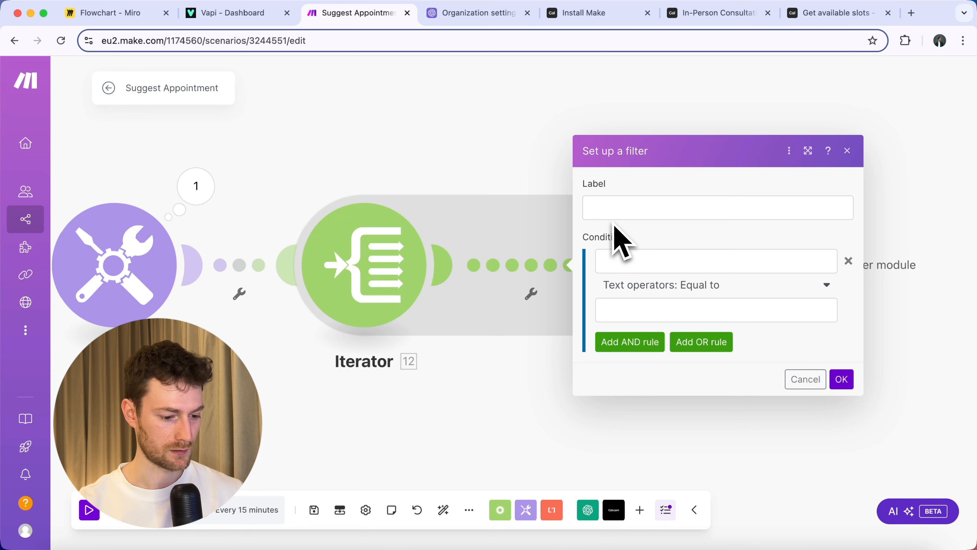
{"action": "left_click", "coordinate": [630, 261]}
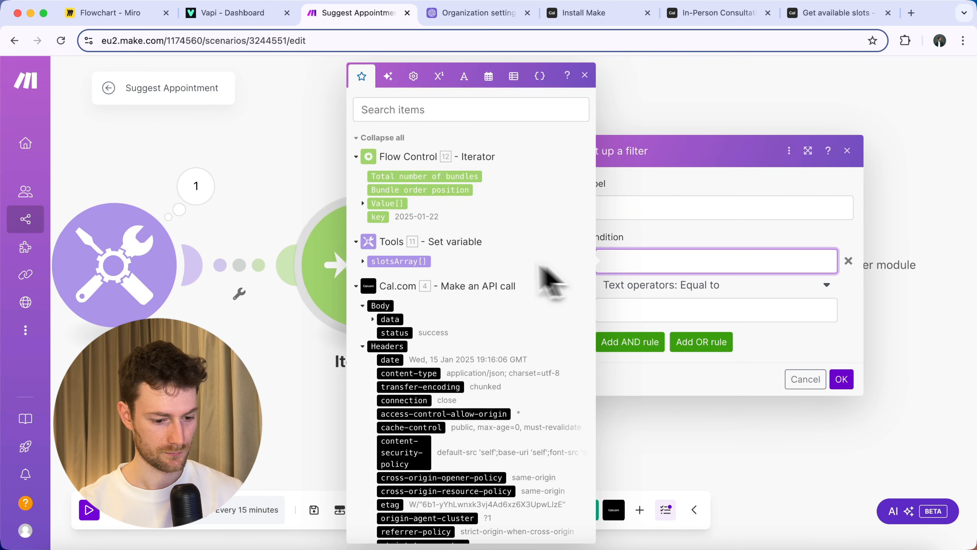
{"action": "left_click", "coordinate": [385, 216]}
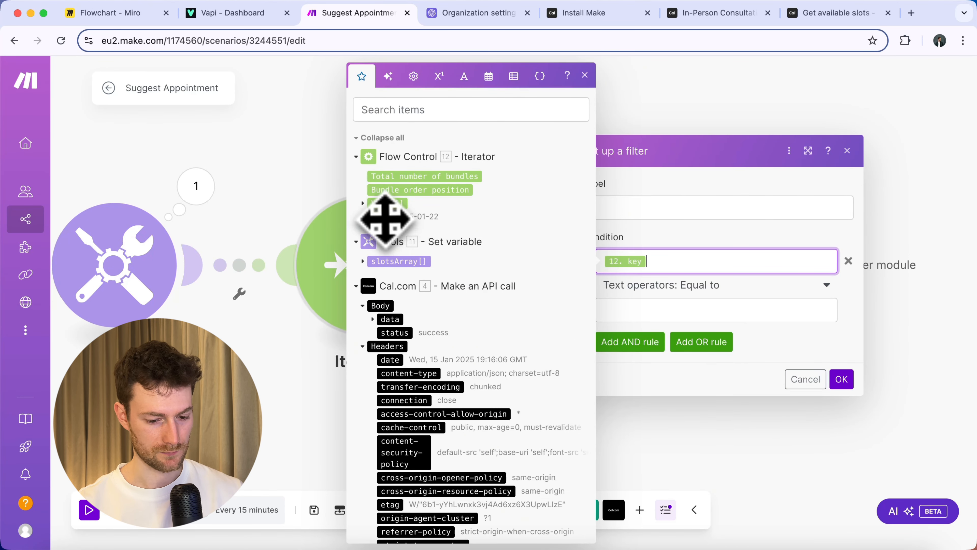
{"action": "left_click", "coordinate": [672, 310]}
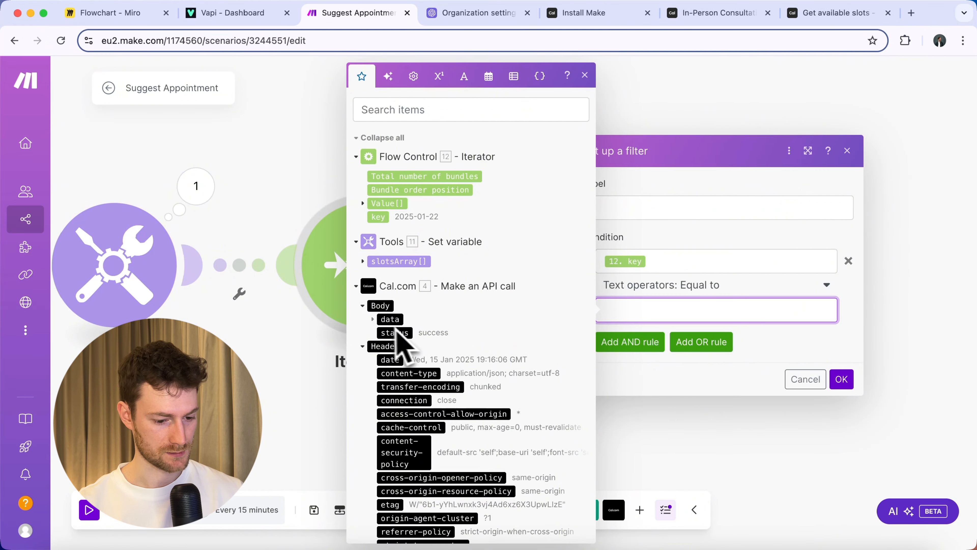
{"action": "scroll", "coordinate": [379, 331], "scroll_direction": "down", "scroll_amount": 15}
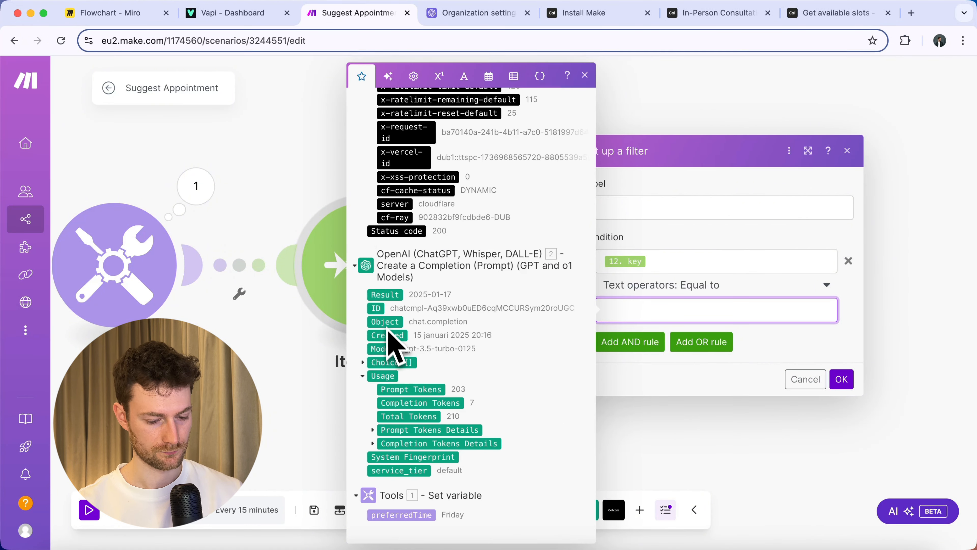
{"action": "left_click", "coordinate": [387, 297]}
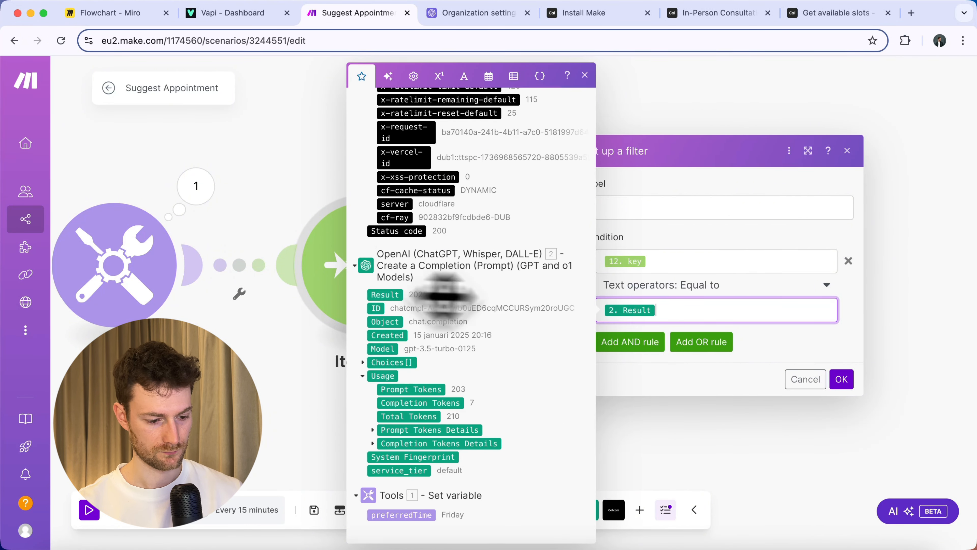
{"action": "left_click", "coordinate": [841, 379]}
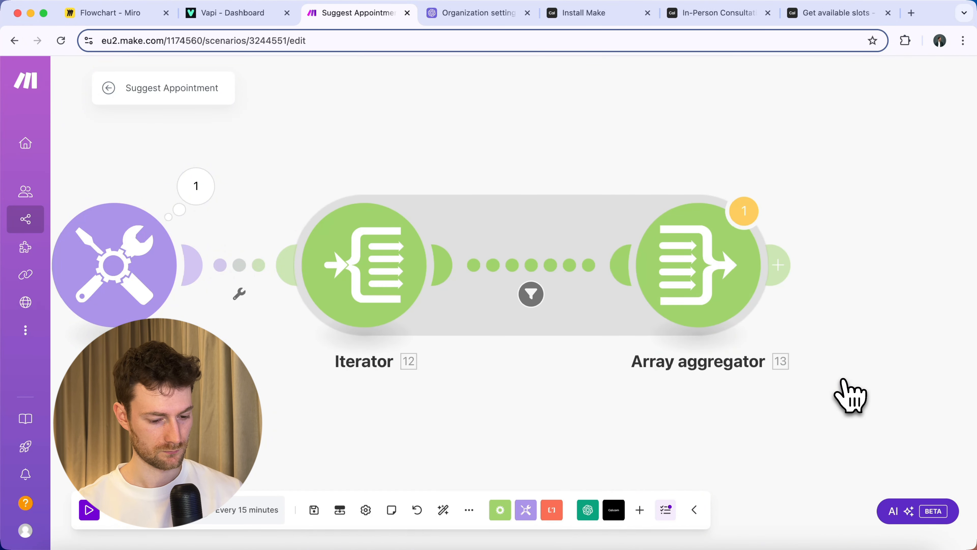
Test-run the scenario, confirm one aggregator bundle keyed 2025-01-17, then add a following module.
{"action": "left_click", "coordinate": [122, 521]}
{"action": "left_click", "coordinate": [575, 354]}
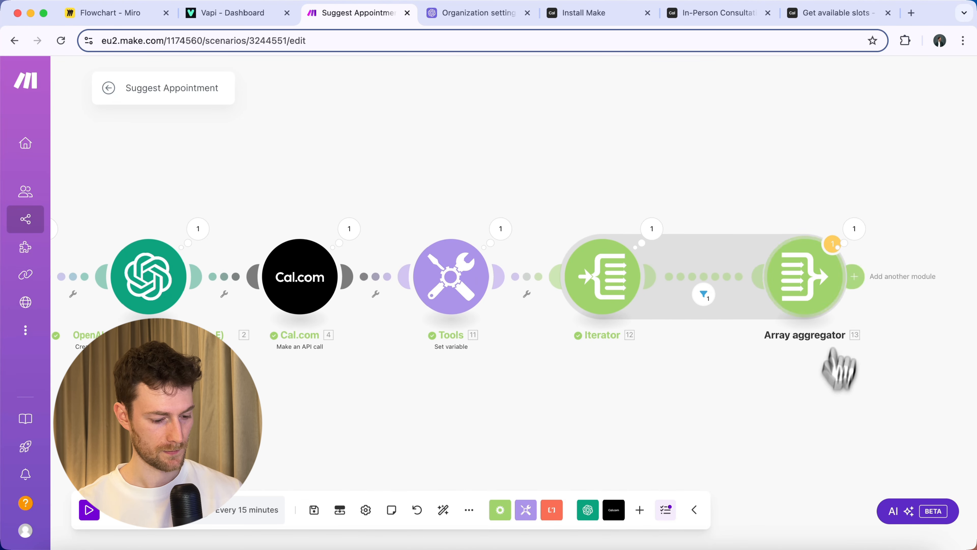
{"action": "left_click", "coordinate": [853, 228]}
{"action": "left_click", "coordinate": [604, 294]}
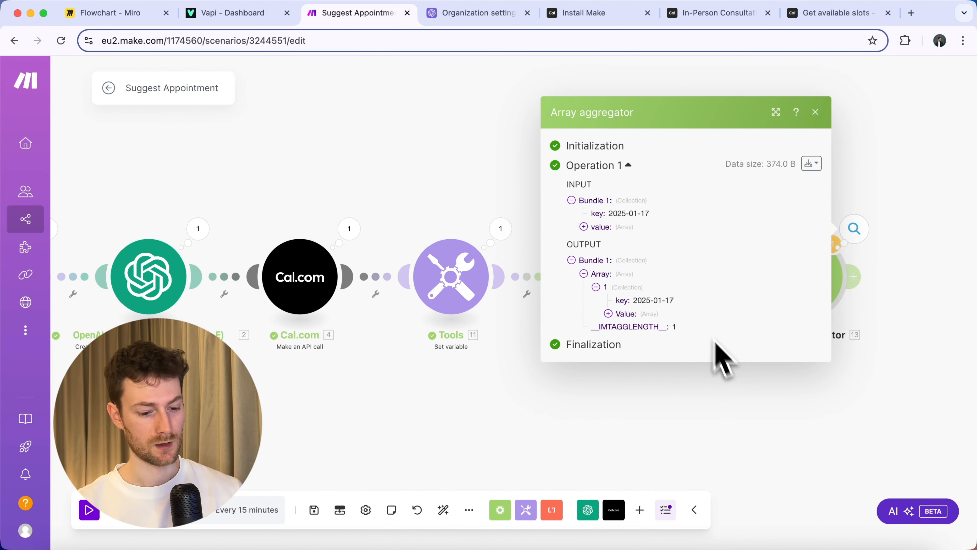
{"action": "left_click", "coordinate": [740, 429]}
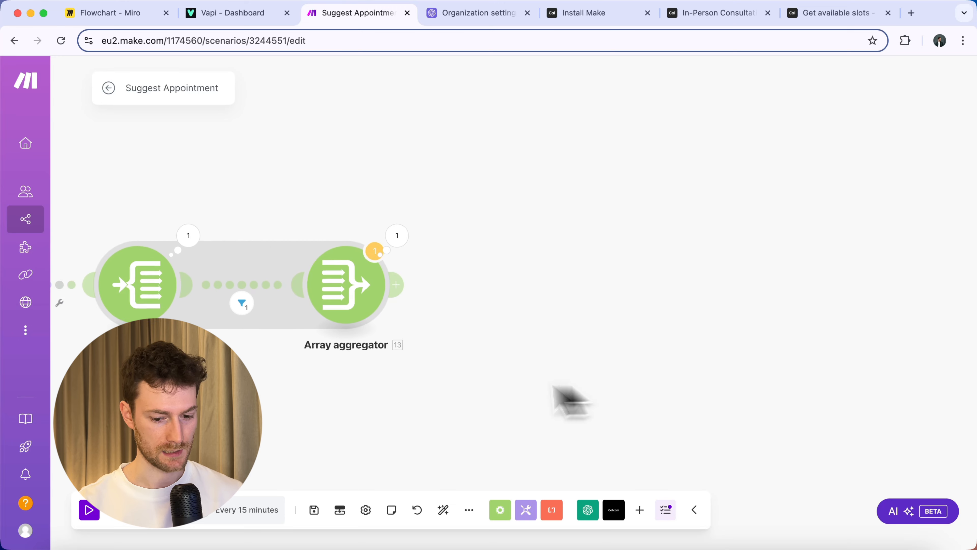
{"action": "left_click", "coordinate": [384, 285]}
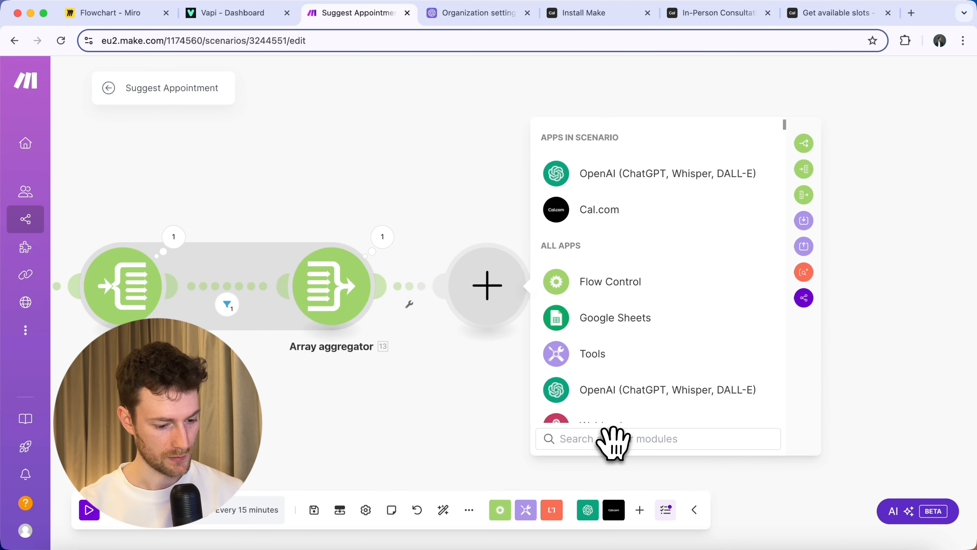
Add a Router after the Array aggregator and label its first route 'The day is available'.
{"action": "type", "text": "router"}
{"action": "left_click", "coordinate": [614, 181]}
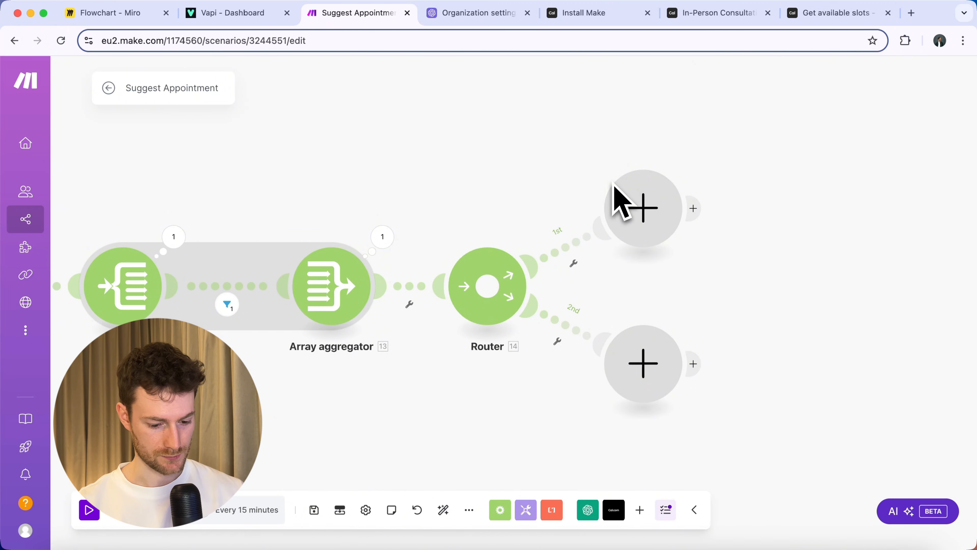
{"action": "left_click", "coordinate": [576, 244]}
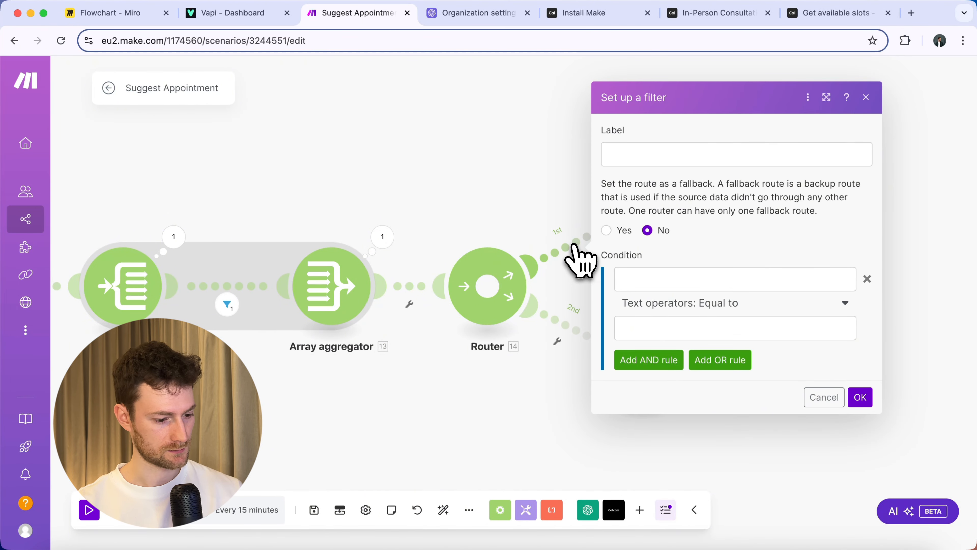
{"action": "left_click", "coordinate": [641, 156]}
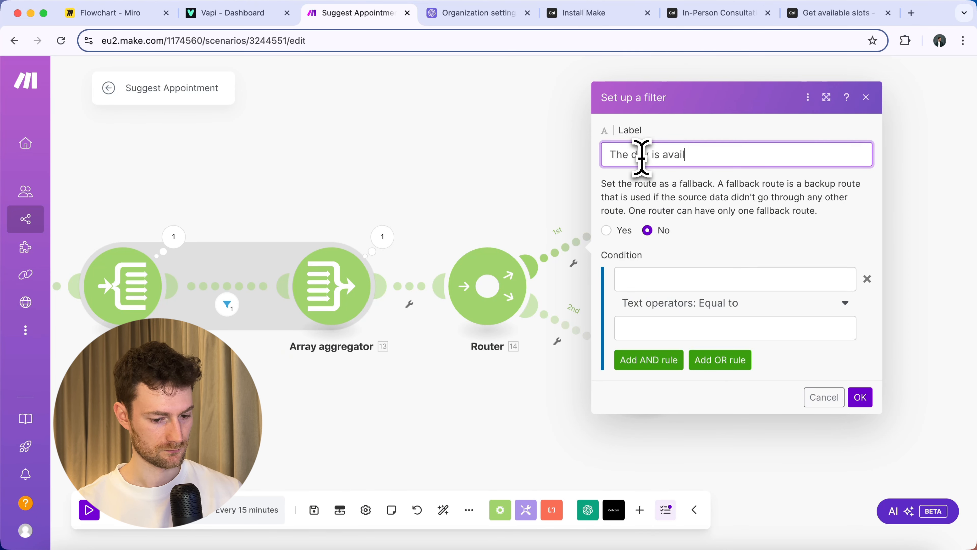
Make the first route pass only when the aggregated Array's length is greater than 0.
{"action": "left_click", "coordinate": [659, 278]}
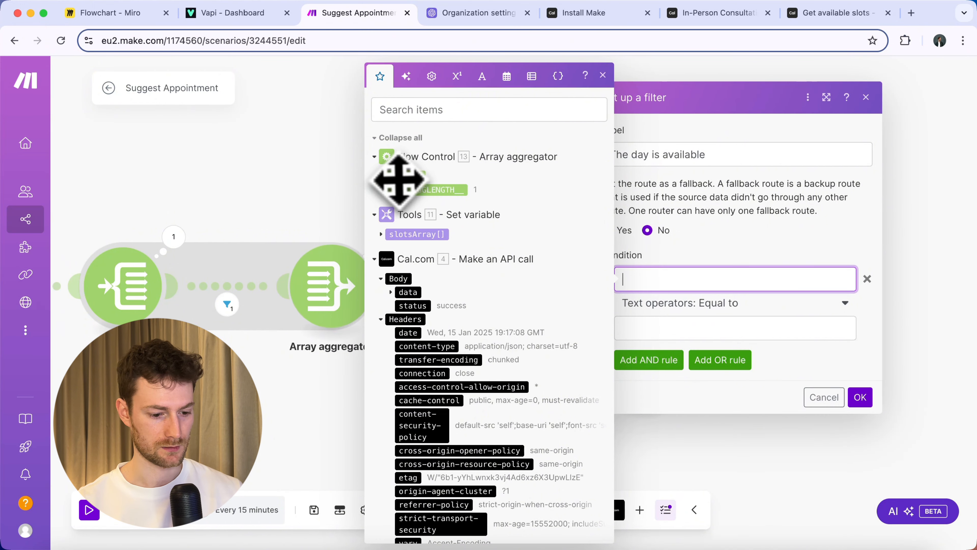
{"action": "left_click", "coordinate": [402, 178]}
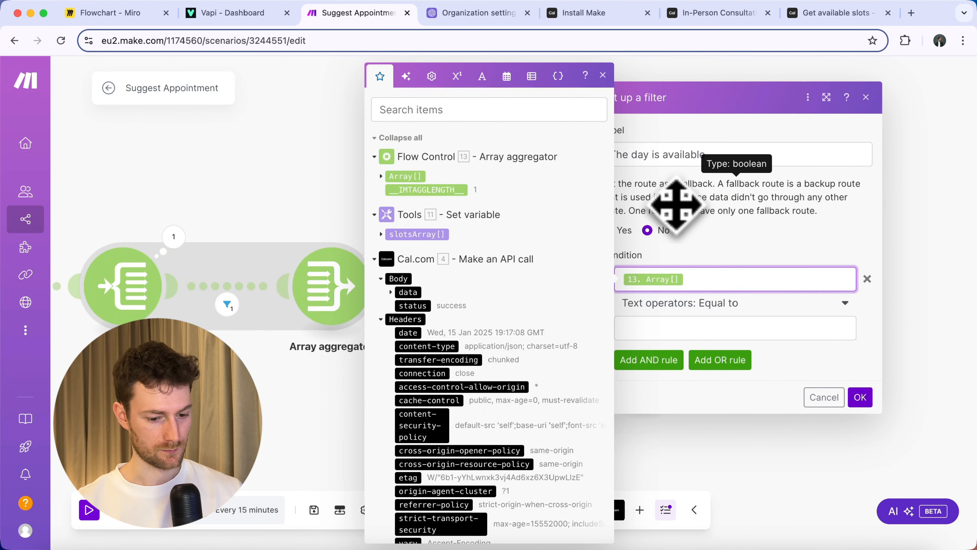
{"action": "left_click", "coordinate": [718, 305]}
{"action": "left_click", "coordinate": [717, 307]}
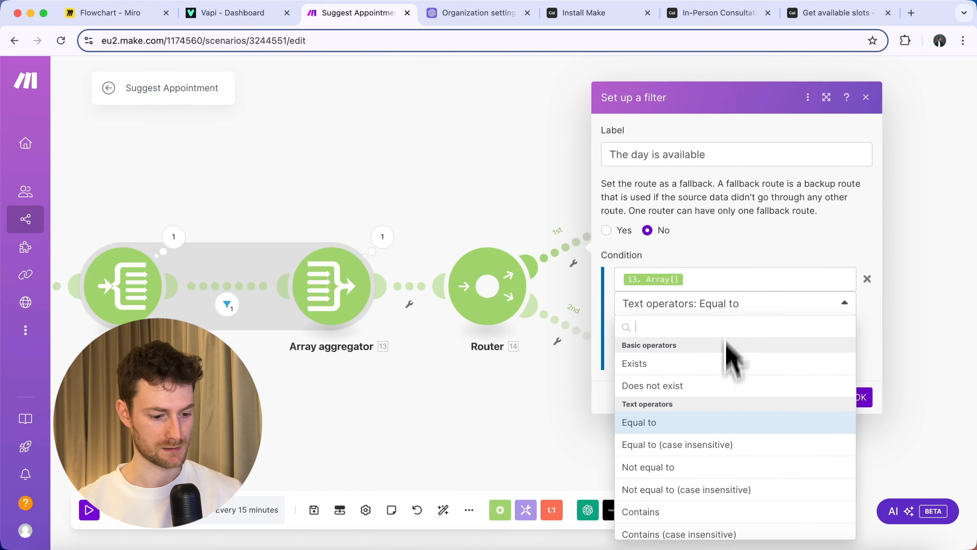
{"action": "scroll", "coordinate": [704, 434], "scroll_direction": "down", "scroll_amount": 15}
{"action": "scroll", "coordinate": [716, 461], "scroll_direction": "up", "scroll_amount": 1}
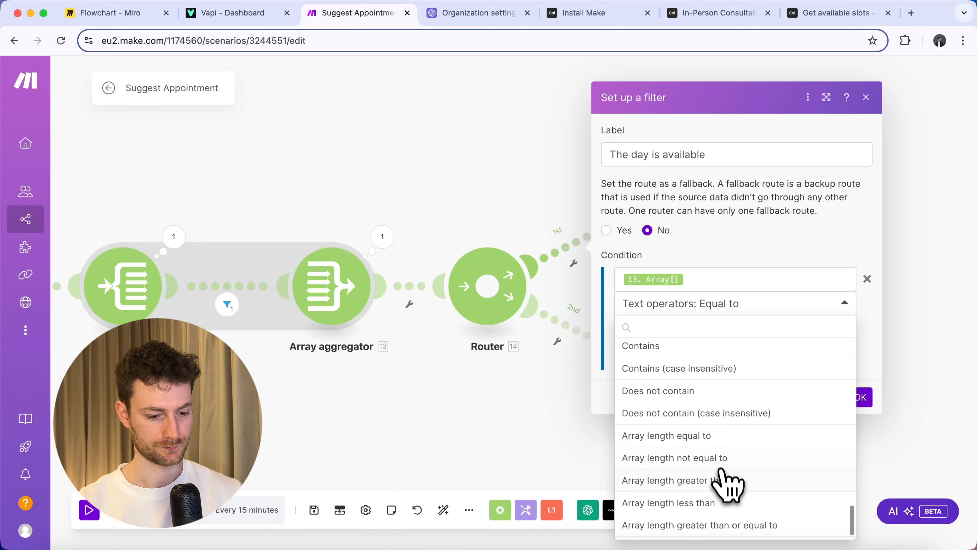
{"action": "left_click", "coordinate": [716, 481]}
{"action": "left_click", "coordinate": [693, 331]}
{"action": "type", "text": "0"}
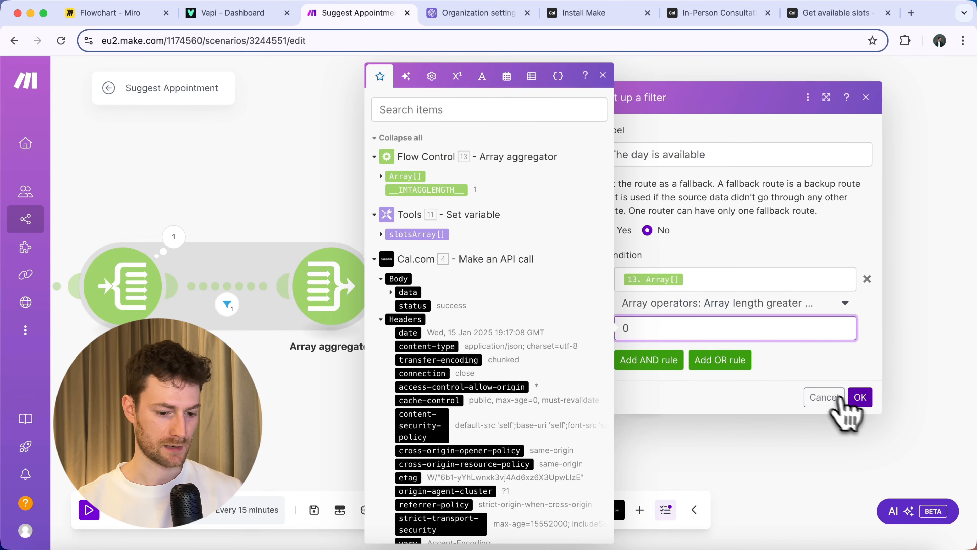
{"action": "left_click", "coordinate": [860, 397]}
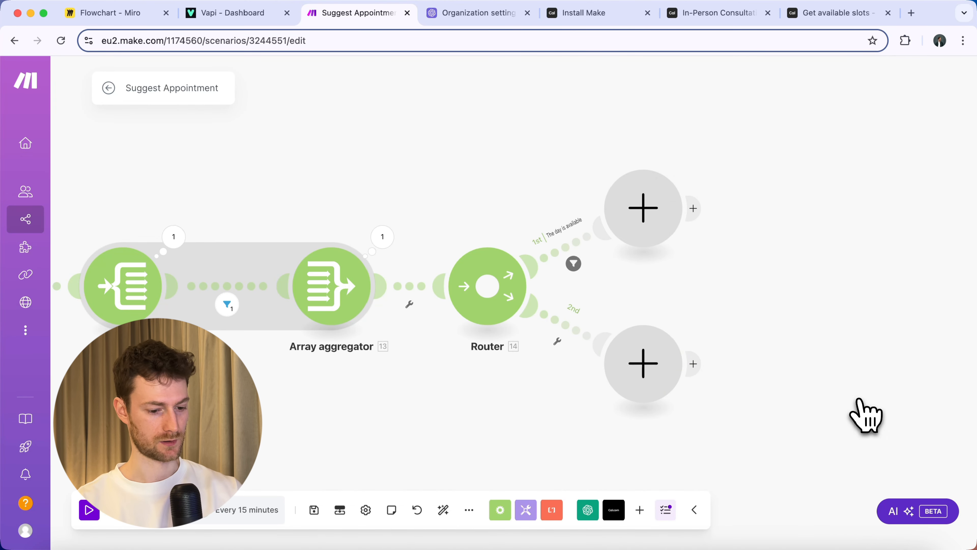
Add an Iterator on the first route that iterates over the aggregated array's Value.
{"action": "scroll", "coordinate": [786, 279], "scroll_direction": "right", "scroll_amount": 5}
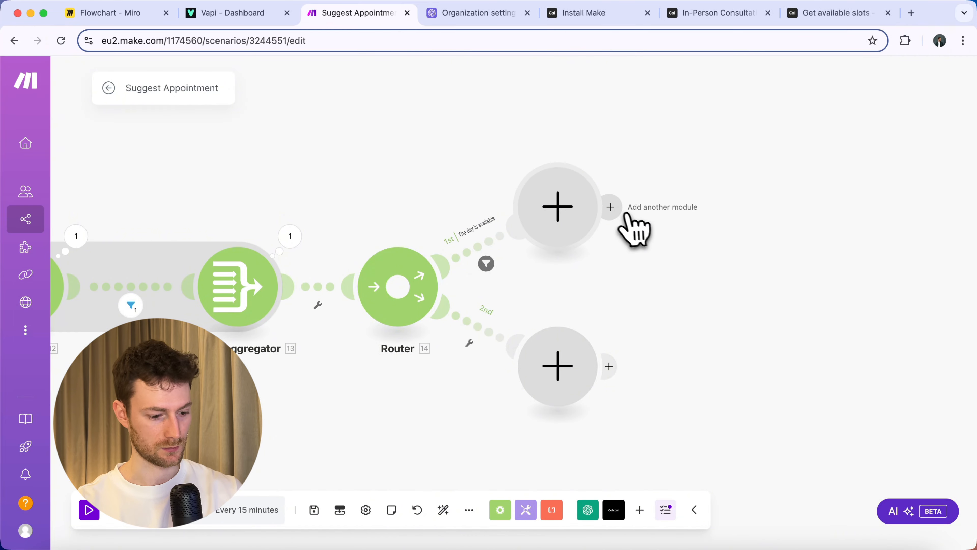
{"action": "left_click", "coordinate": [564, 211]}
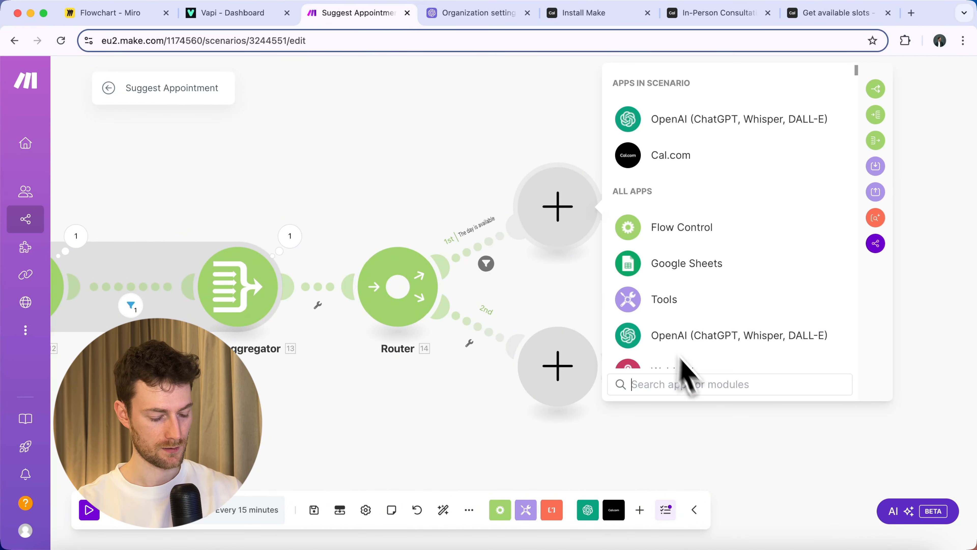
{"action": "left_click", "coordinate": [692, 383]}
{"action": "type", "text": "itera"}
{"action": "left_click", "coordinate": [711, 125]}
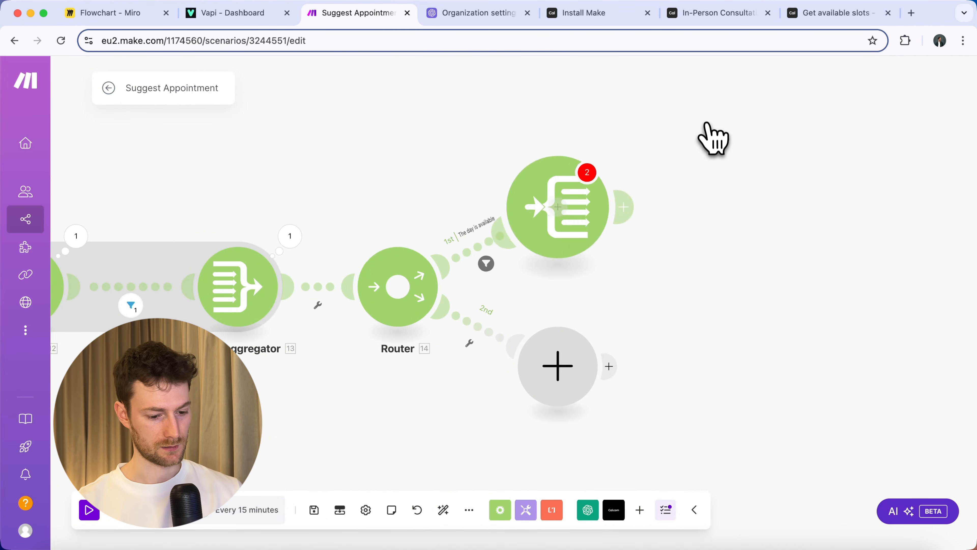
{"action": "left_click", "coordinate": [688, 215]}
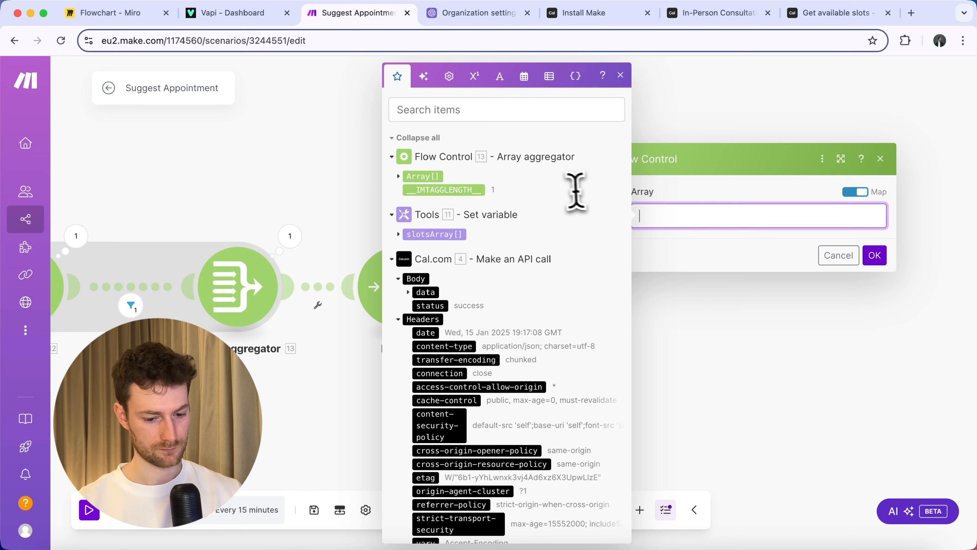
{"action": "left_click", "coordinate": [398, 176]}
{"action": "left_click", "coordinate": [425, 190]}
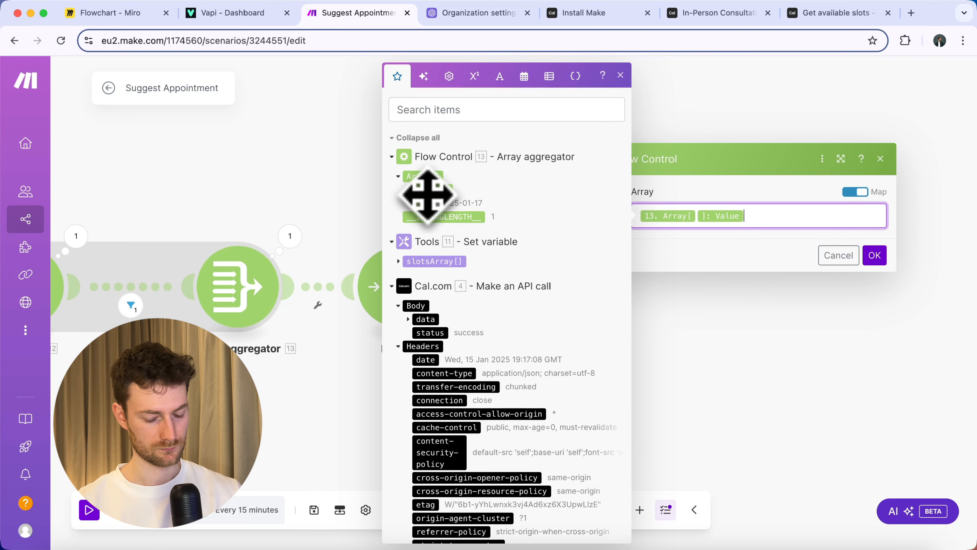
{"action": "left_click", "coordinate": [875, 255]}
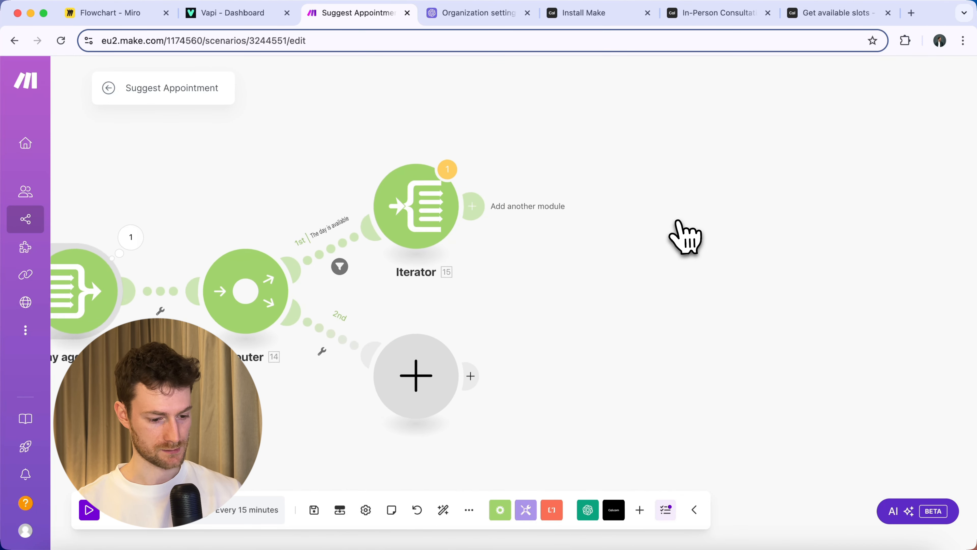
Add a Text aggregator sourced from the Iterator, with text formatDate(time; hh:mm A).
{"action": "left_click", "coordinate": [395, 206]}
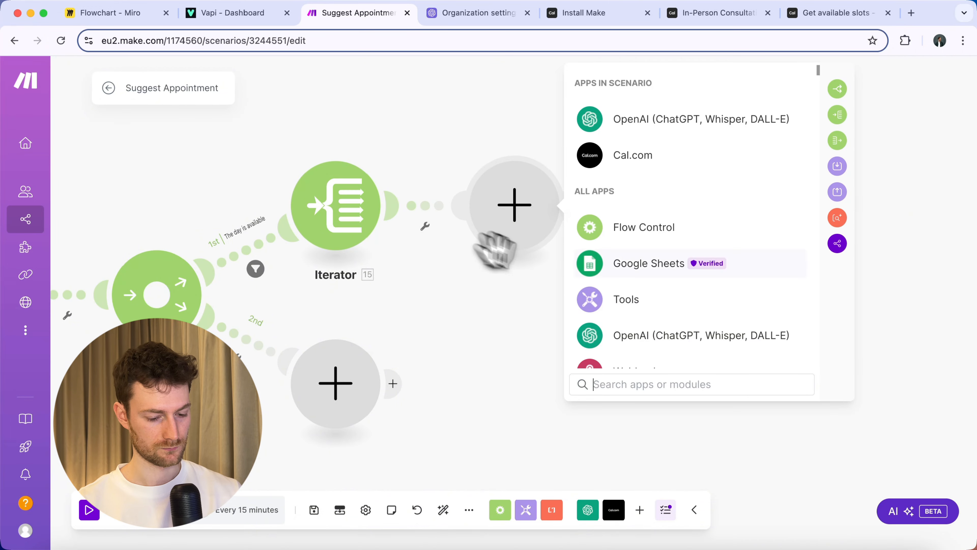
{"action": "type", "text": "text agg"}
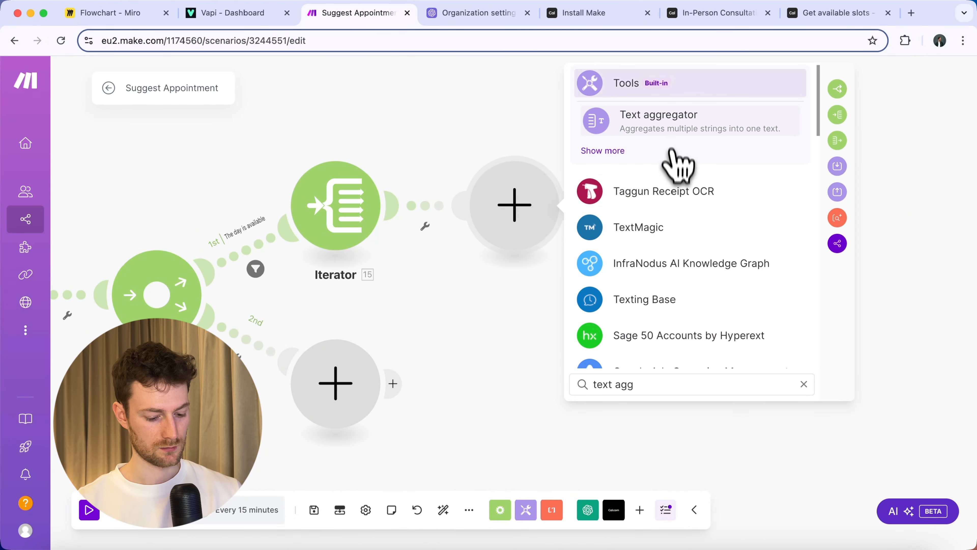
{"action": "left_click", "coordinate": [667, 129]}
{"action": "left_click", "coordinate": [640, 193]}
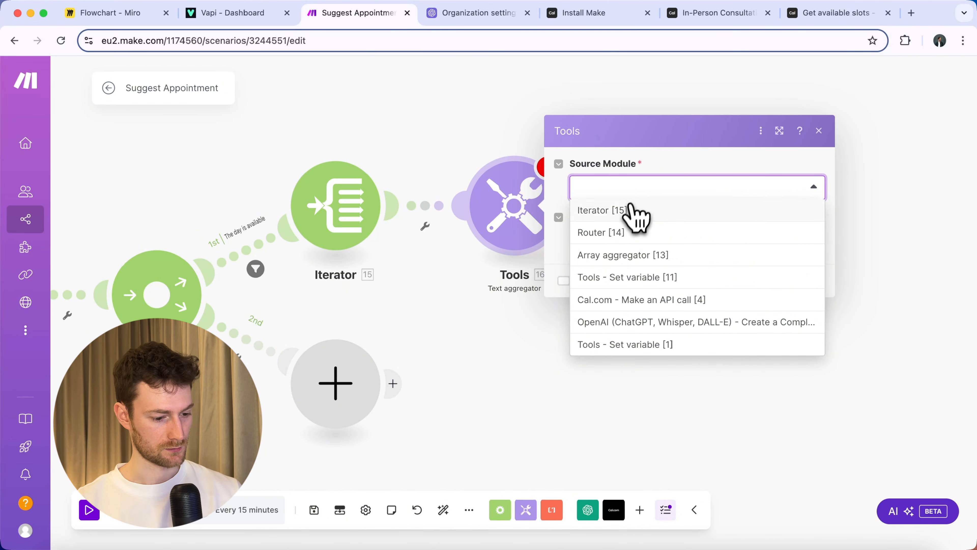
{"action": "left_click", "coordinate": [635, 211]}
{"action": "left_click", "coordinate": [625, 242]}
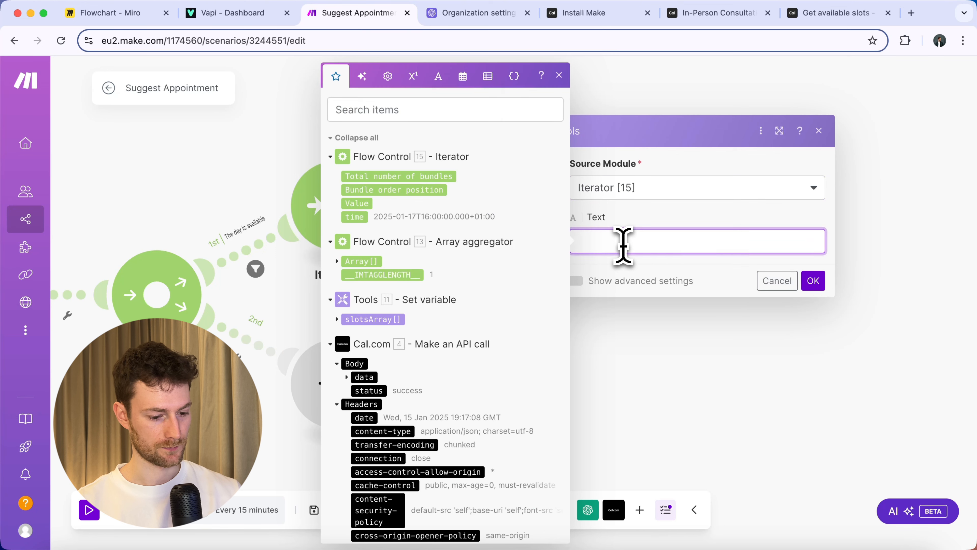
{"action": "left_click", "coordinate": [463, 75]}
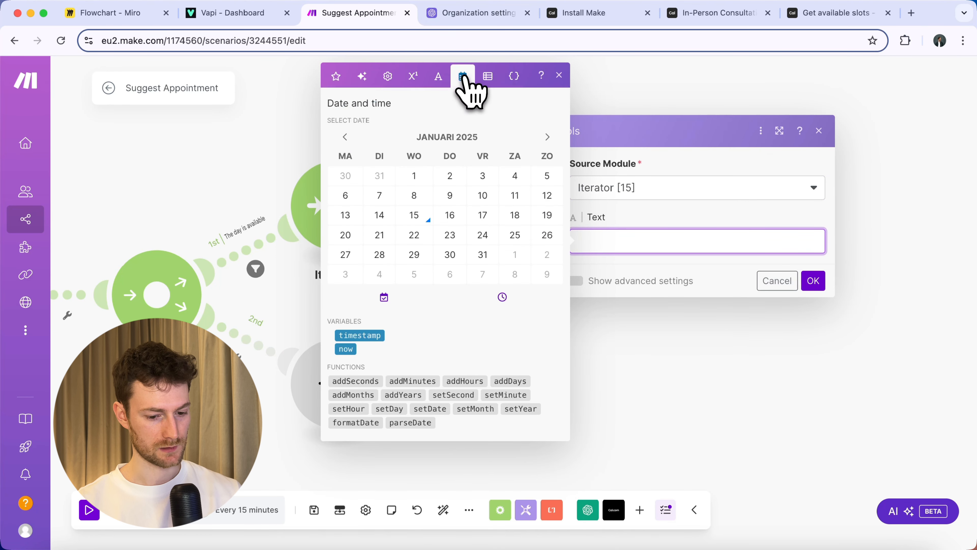
{"action": "left_click", "coordinate": [355, 423]}
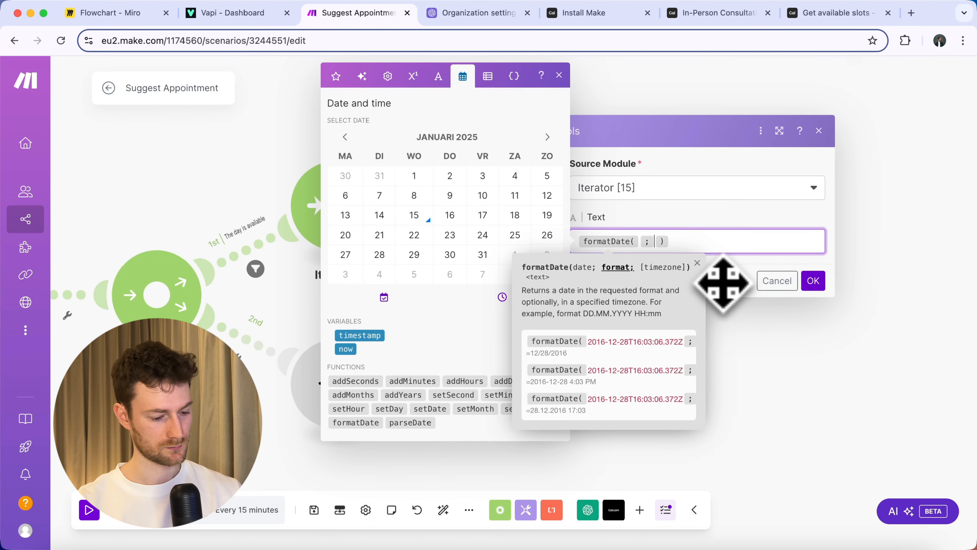
{"action": "left_click", "coordinate": [639, 241]}
{"action": "left_click", "coordinate": [336, 76]}
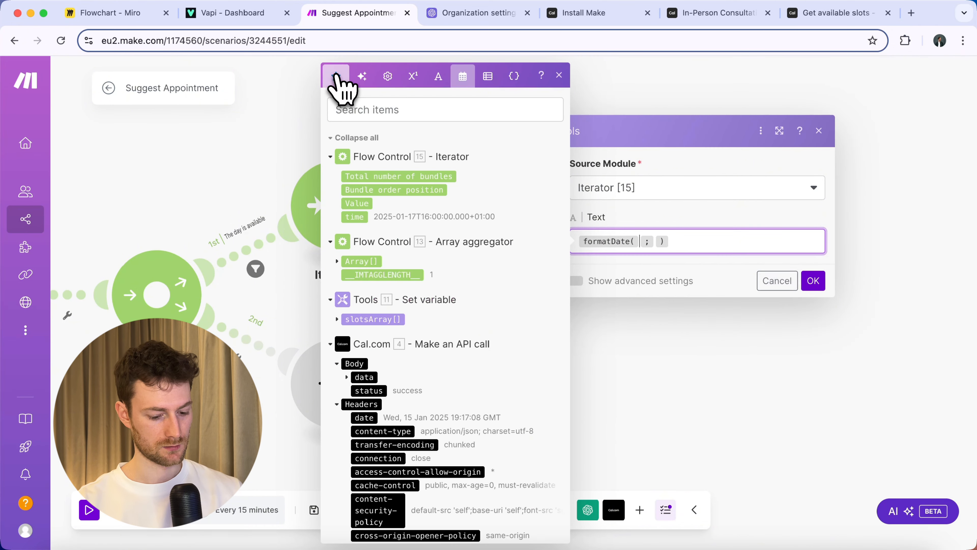
{"action": "left_click", "coordinate": [356, 217]}
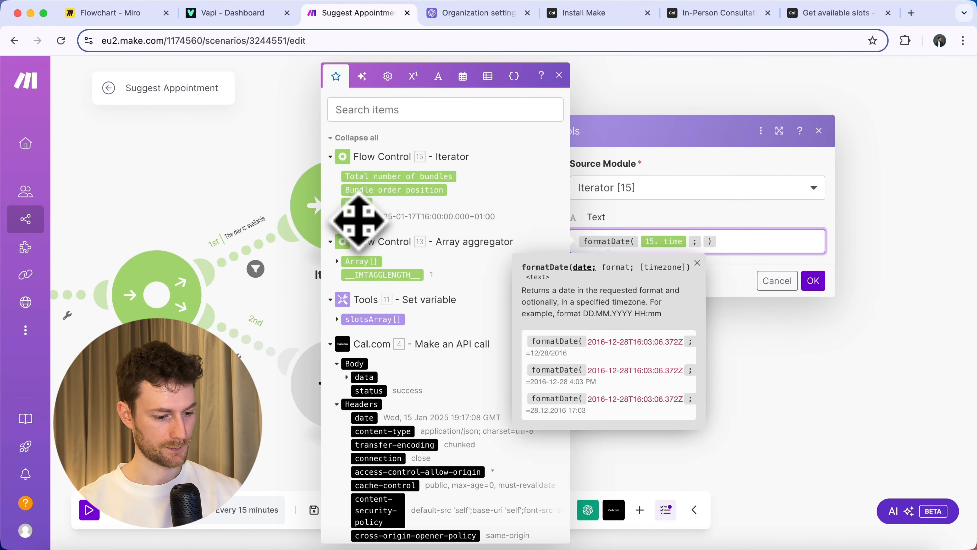
{"action": "key", "text": "Right"}
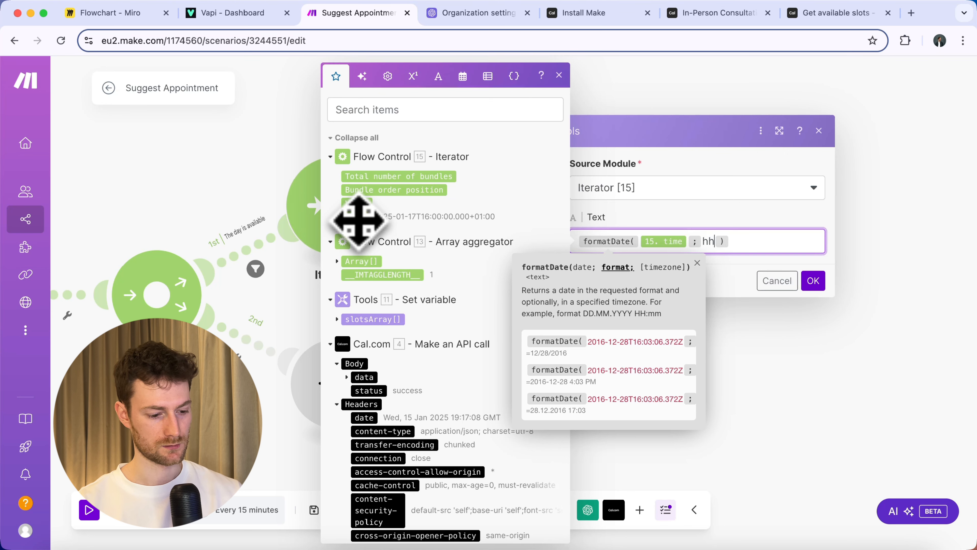
{"action": "type", "text": "hh:mm A"}
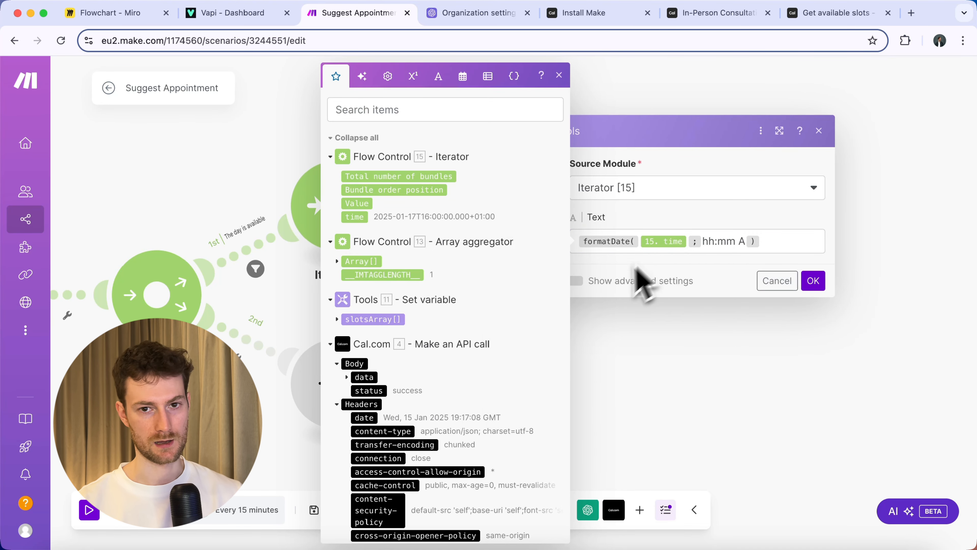
Set the aggregator's custom row separator to a comma and run the scenario once.
{"action": "left_click", "coordinate": [644, 280]}
{"action": "left_click", "coordinate": [642, 243]}
{"action": "left_click", "coordinate": [646, 265]}
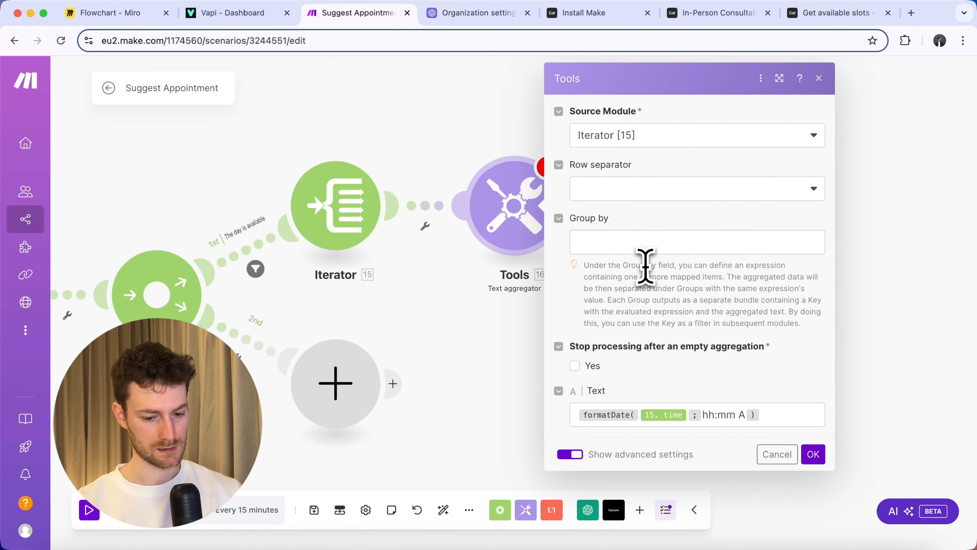
{"action": "left_click", "coordinate": [627, 190]}
{"action": "left_click", "coordinate": [616, 275]}
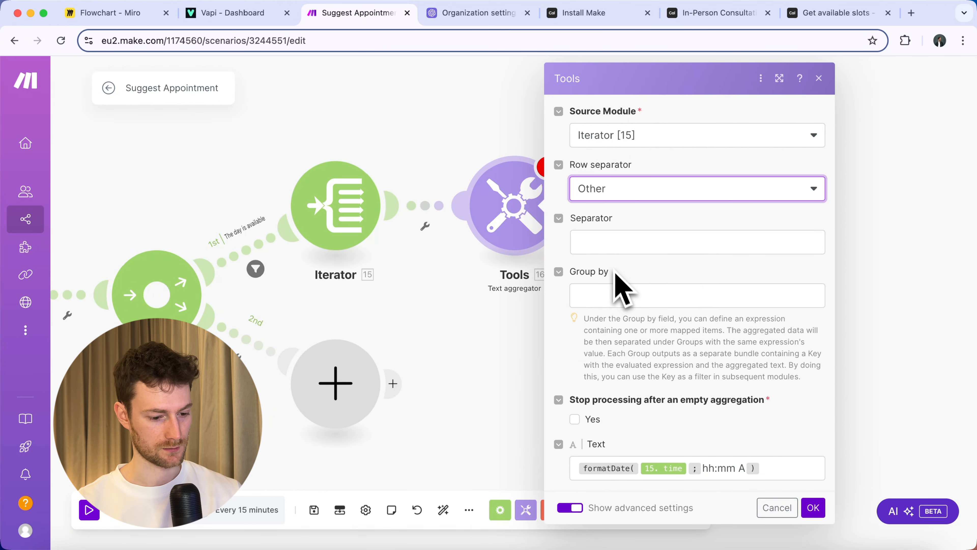
{"action": "left_click", "coordinate": [610, 243]}
{"action": "type", "text": ","}
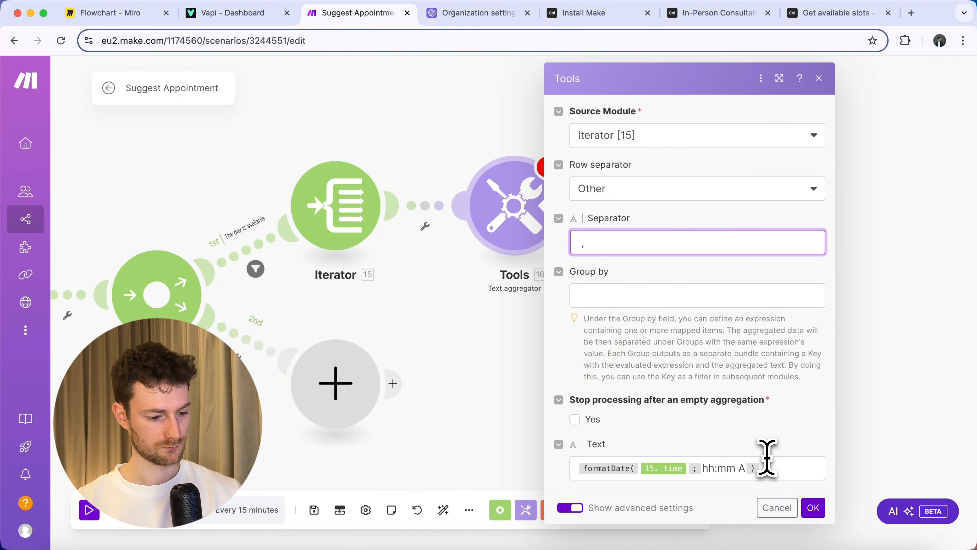
{"action": "left_click", "coordinate": [813, 507]}
{"action": "left_click", "coordinate": [90, 510]}
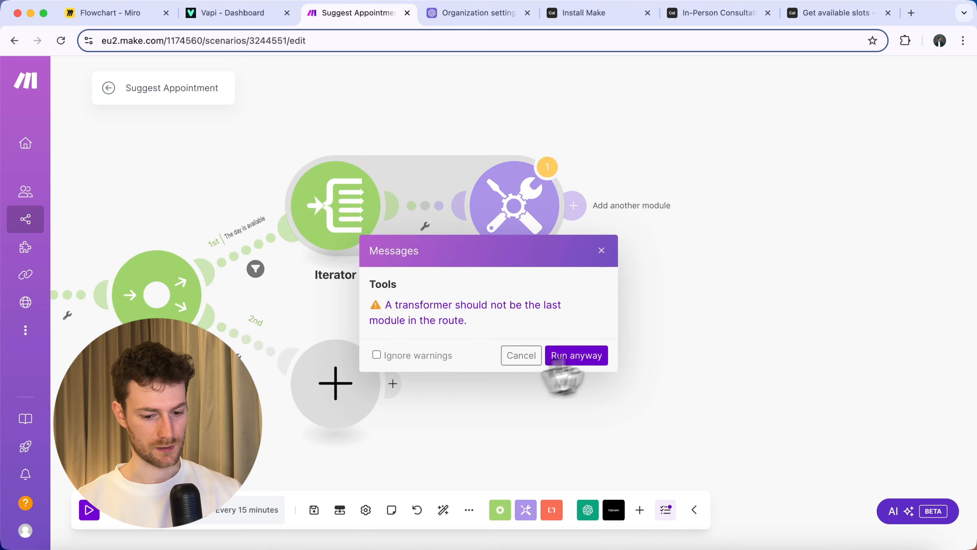
Run anyway and confirm the Text aggregator outputs seven comma-separated times, 09:00 AM to 04:00 PM.
{"action": "left_click", "coordinate": [575, 354]}
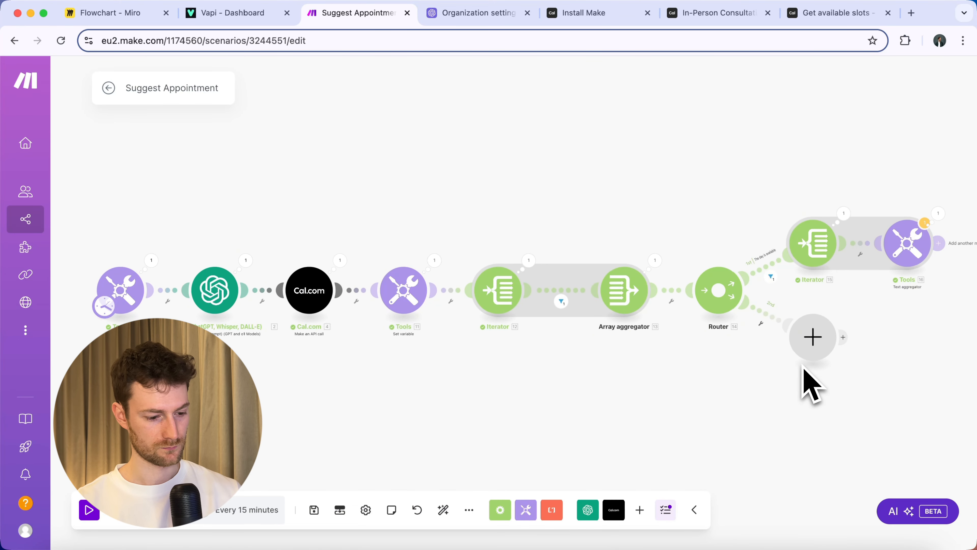
{"action": "scroll", "coordinate": [810, 385], "scroll_direction": "right", "scroll_amount": 5}
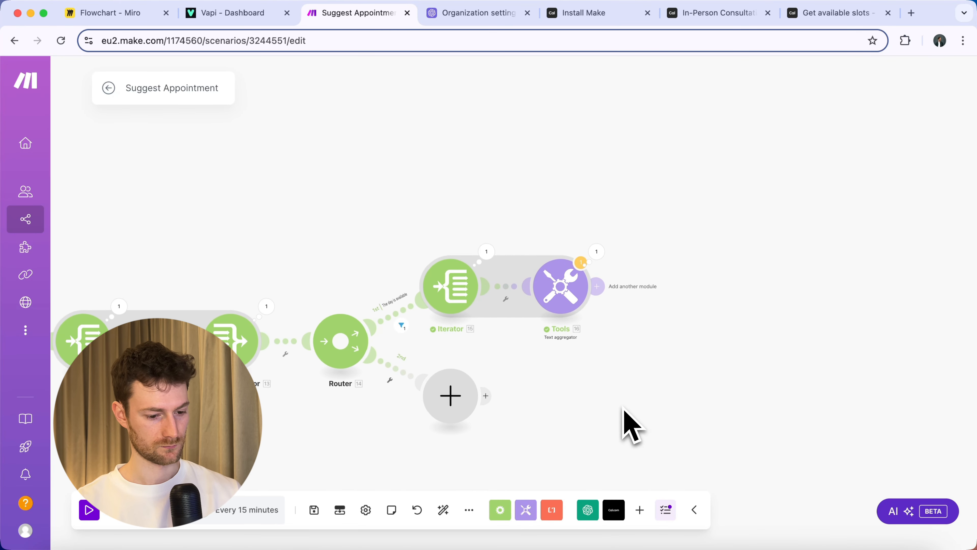
{"action": "left_click", "coordinate": [606, 270]}
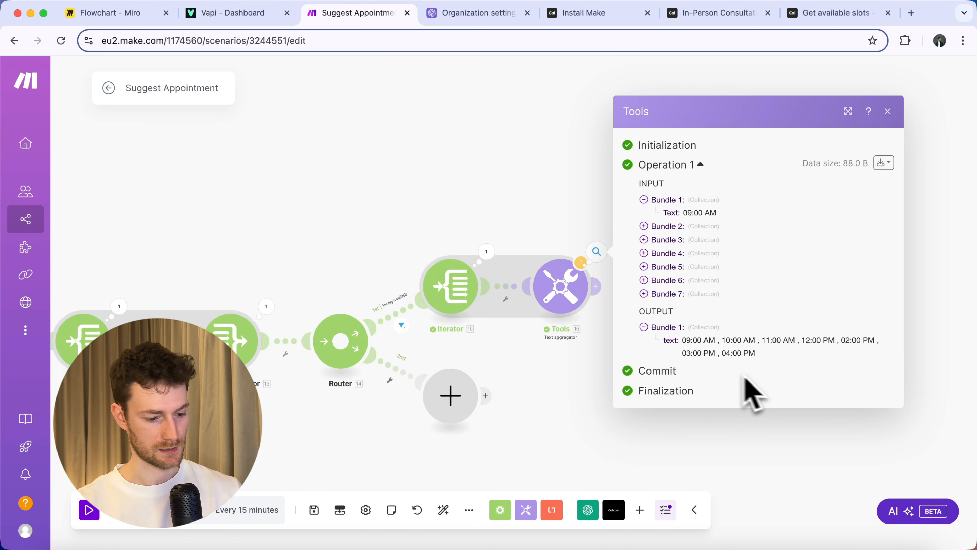
{"action": "left_click", "coordinate": [578, 393]}
{"action": "scroll", "coordinate": [412, 416], "scroll_direction": "up", "scroll_amount": 5}
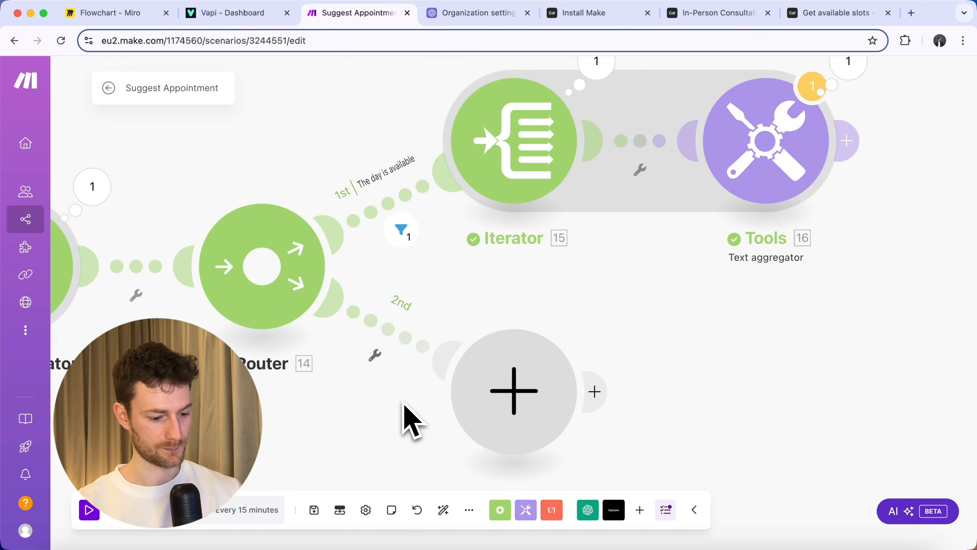
Mark the router's second route as the fallback route.
{"action": "left_click", "coordinate": [397, 349]}
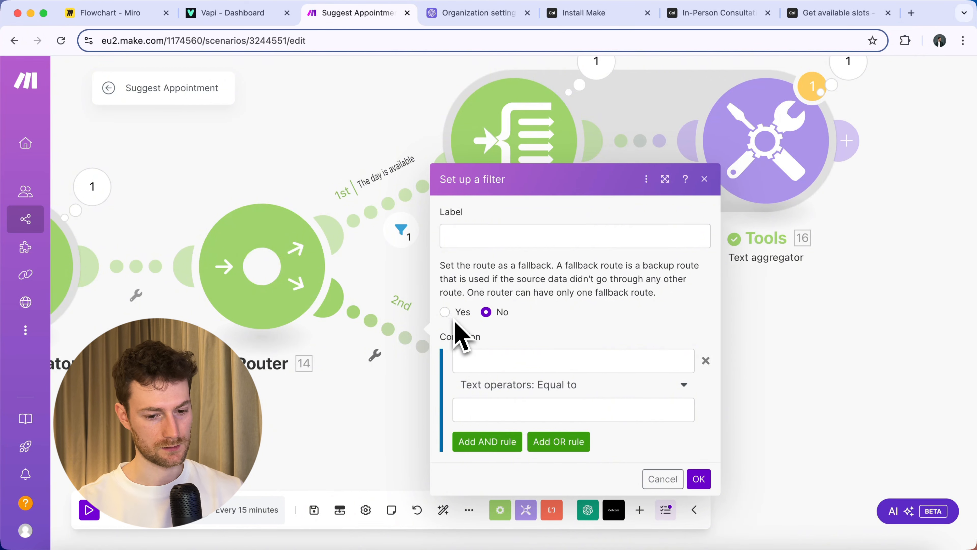
{"action": "left_click", "coordinate": [699, 478]}
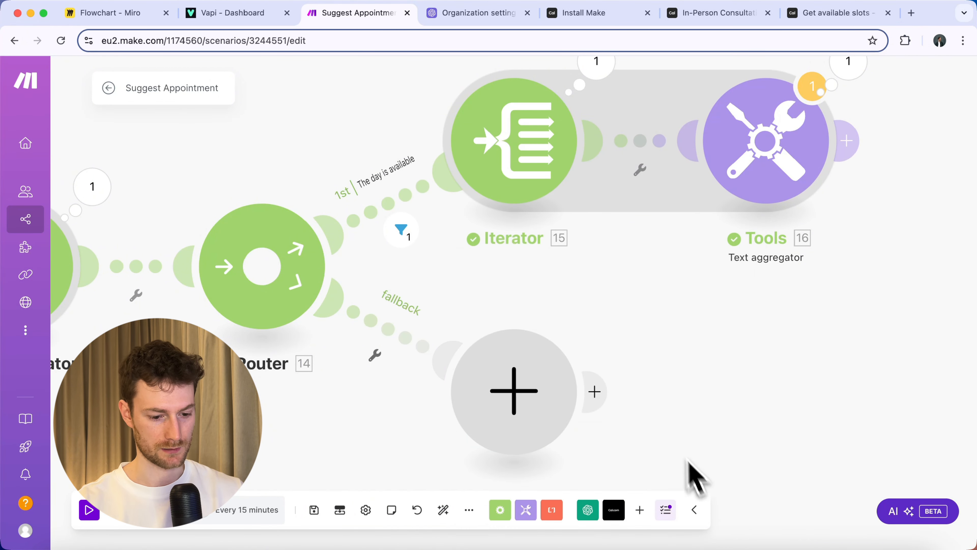
{"action": "left_click_drag", "start_coordinate": [694, 475], "coordinate": [577, 316]}
Add a Set variable module named availableDays holding the Cal.com body data slots.
{"action": "left_click", "coordinate": [427, 300]}
{"action": "type", "text": "s"}
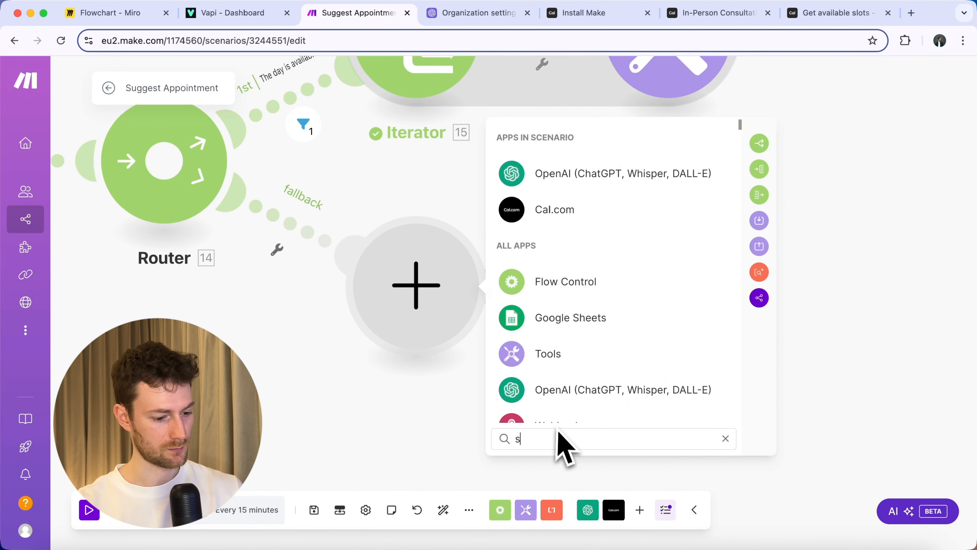
{"action": "type", "text": "et vari"}
{"action": "left_click", "coordinate": [573, 175]}
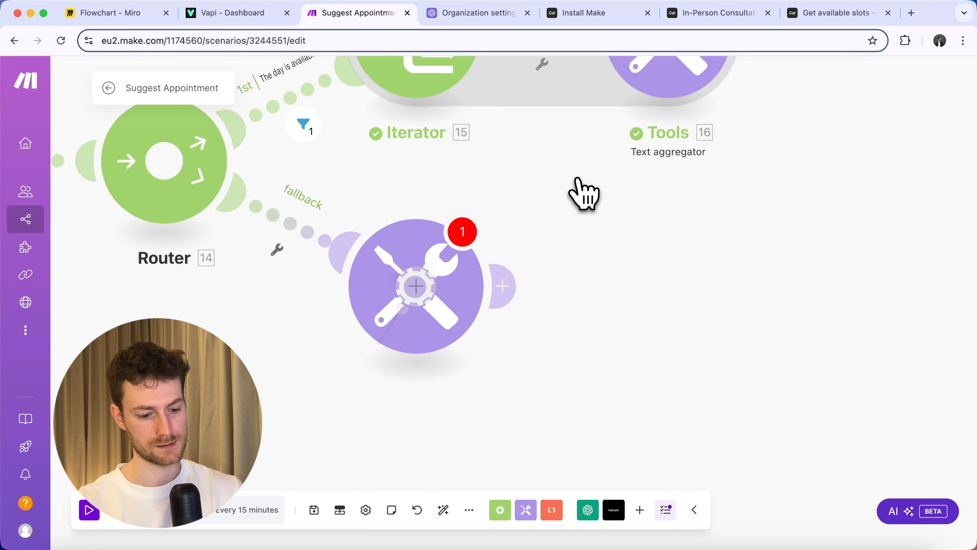
{"action": "left_click", "coordinate": [581, 269]}
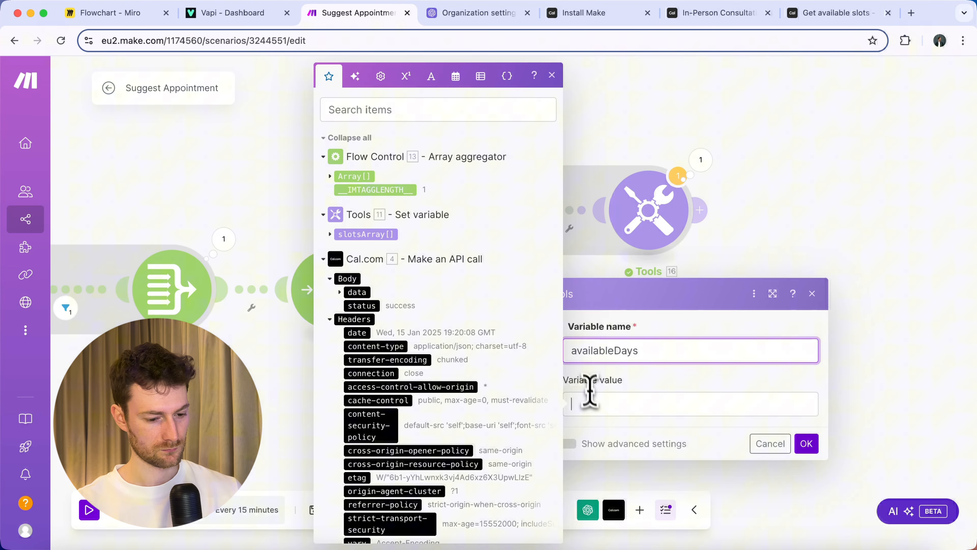
{"action": "left_click", "coordinate": [593, 404]}
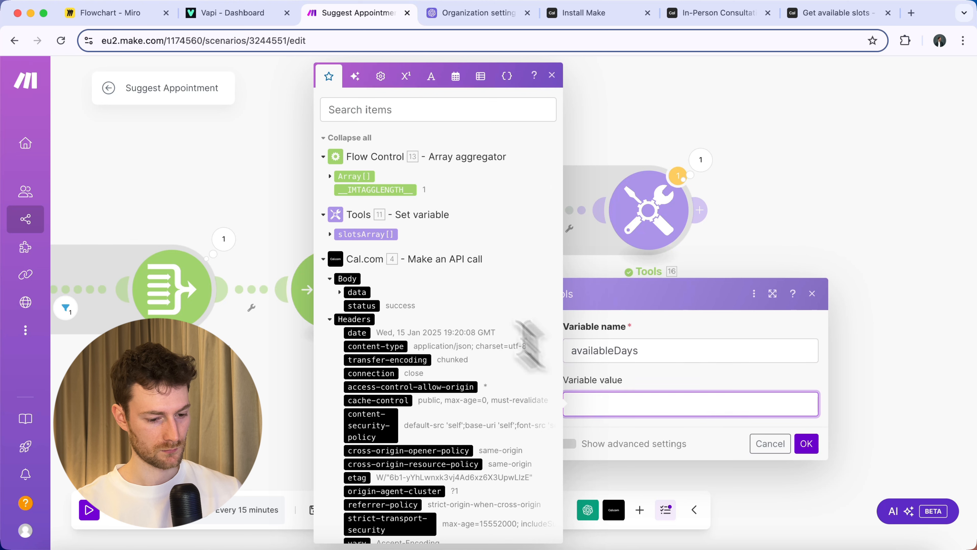
{"action": "left_click", "coordinate": [348, 293]}
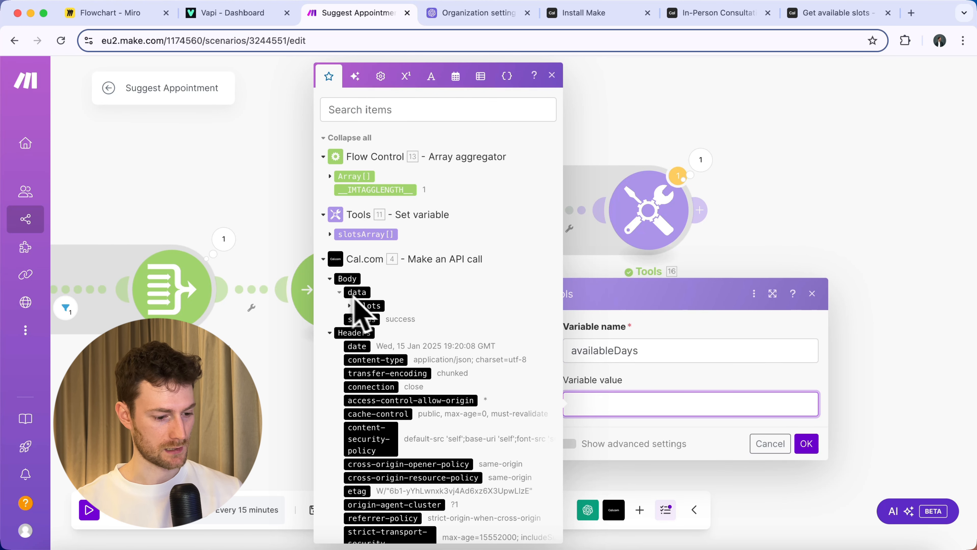
{"action": "left_click", "coordinate": [367, 305]}
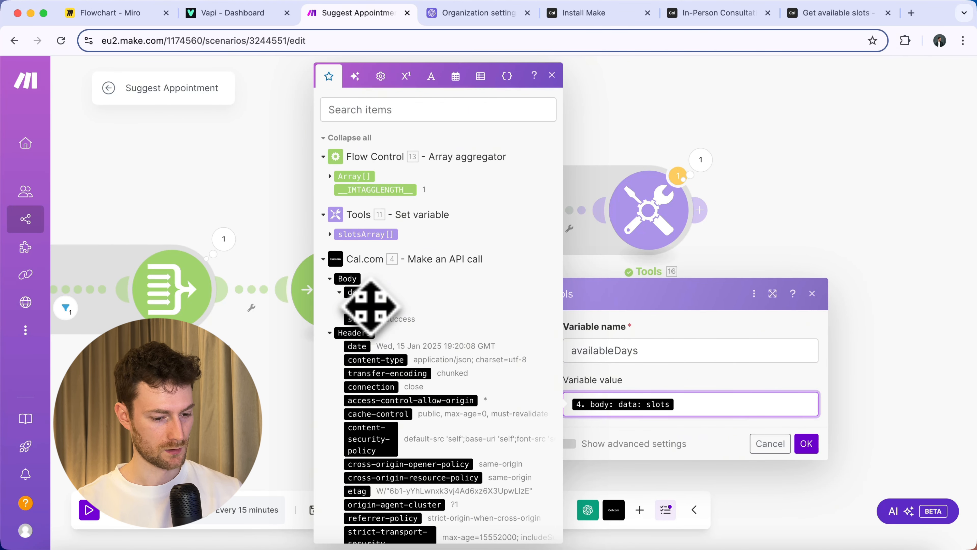
{"action": "left_click", "coordinate": [807, 443]}
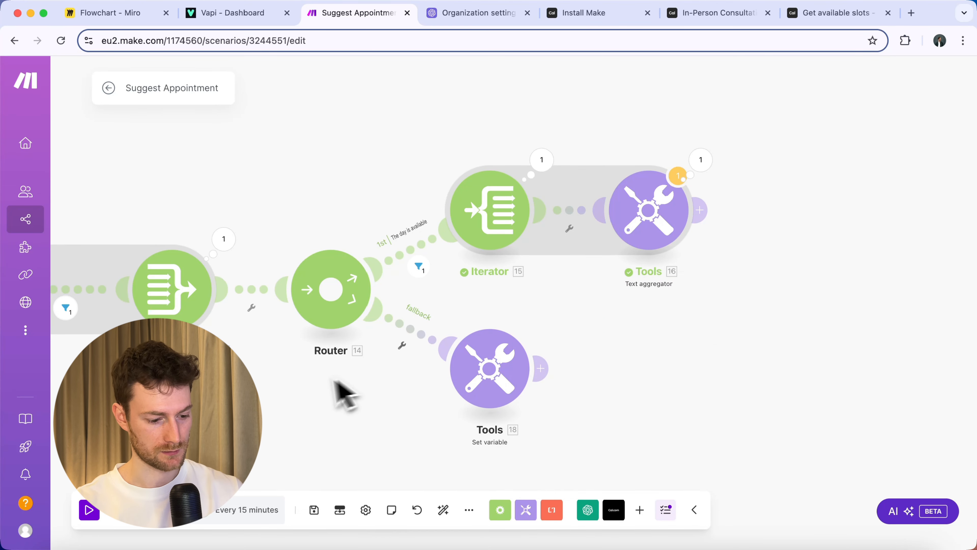
Change the preferredTime variable's value from Friday to Saturday.
{"action": "left_click_drag", "start_coordinate": [347, 383], "coordinate": [681, 379]}
{"action": "left_click_drag", "start_coordinate": [353, 398], "coordinate": [607, 393]}
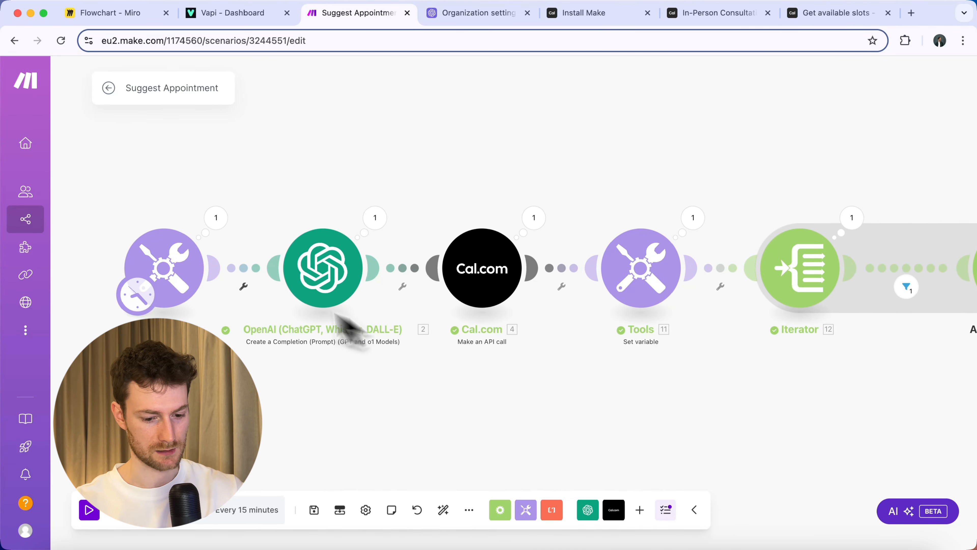
{"action": "left_click", "coordinate": [181, 280]}
{"action": "double_click", "coordinate": [250, 308]}
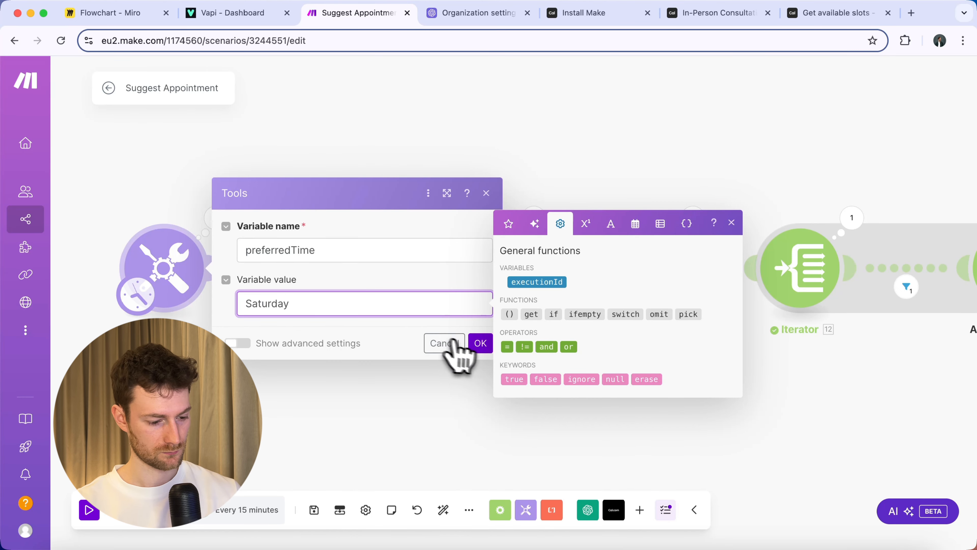
{"action": "left_click", "coordinate": [481, 346]}
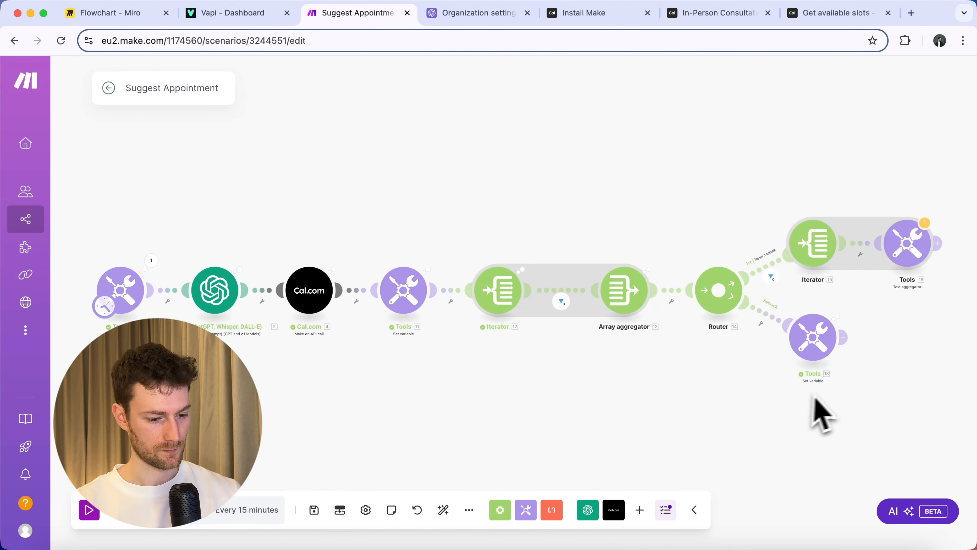
Check the fallback module's output lists availableDays dates starting 2025-01-16.
{"action": "left_click_drag", "start_coordinate": [889, 352], "coordinate": [724, 348]}
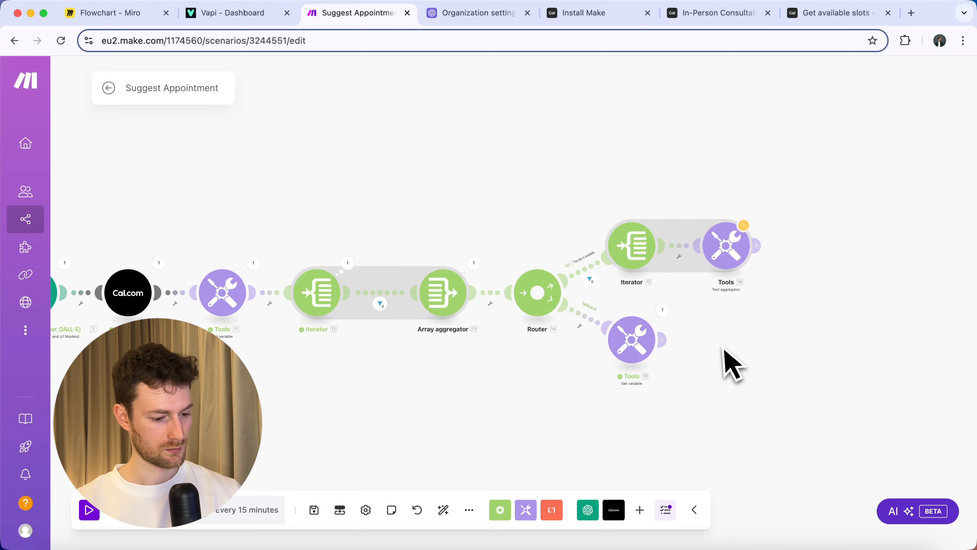
{"action": "left_click", "coordinate": [662, 309]}
{"action": "left_click", "coordinate": [742, 377]}
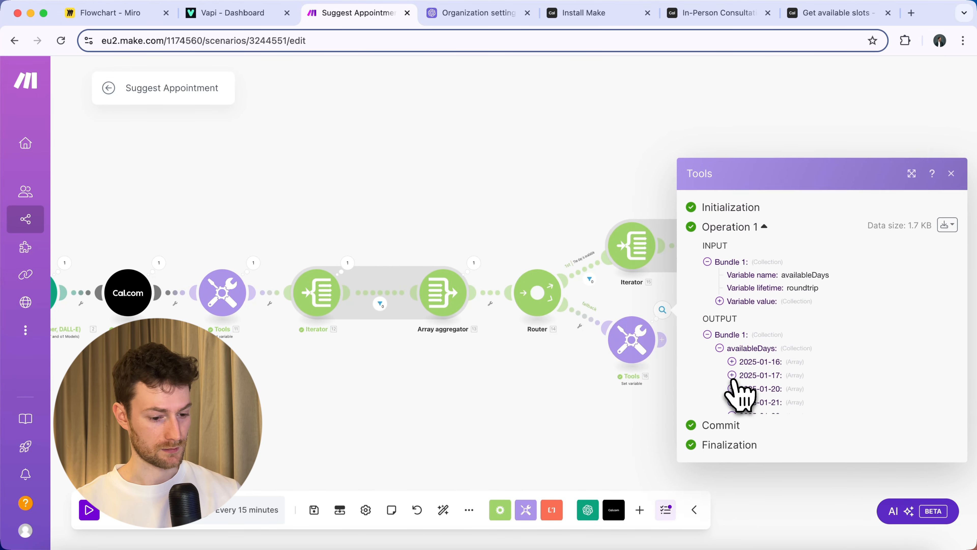
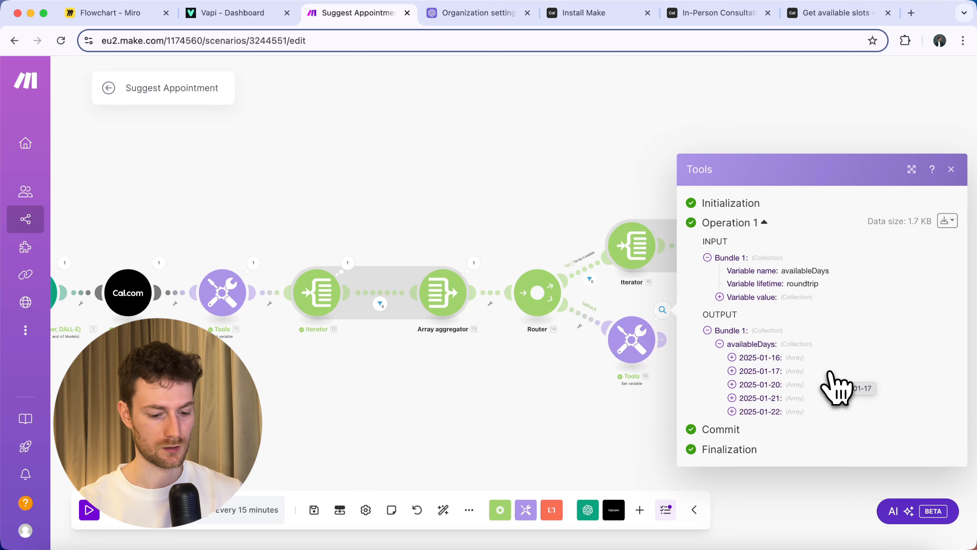
Add an empty module after Tools 18 on the fallback route.
{"action": "key", "text": "Escape"}
{"action": "scroll", "coordinate": [708, 388], "scroll_direction": "up", "scroll_amount": 6}
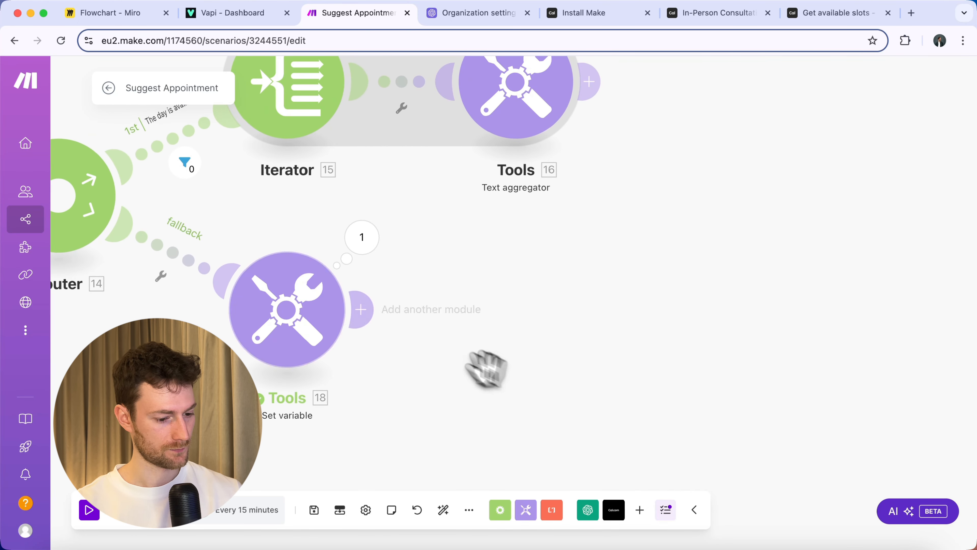
{"action": "left_click", "coordinate": [360, 310]}
Add a Set variable firstAvailableDay = first(11. slotsArray[]) and run the scenario once.
{"action": "type", "text": "set var"}
{"action": "left_click", "coordinate": [673, 200]}
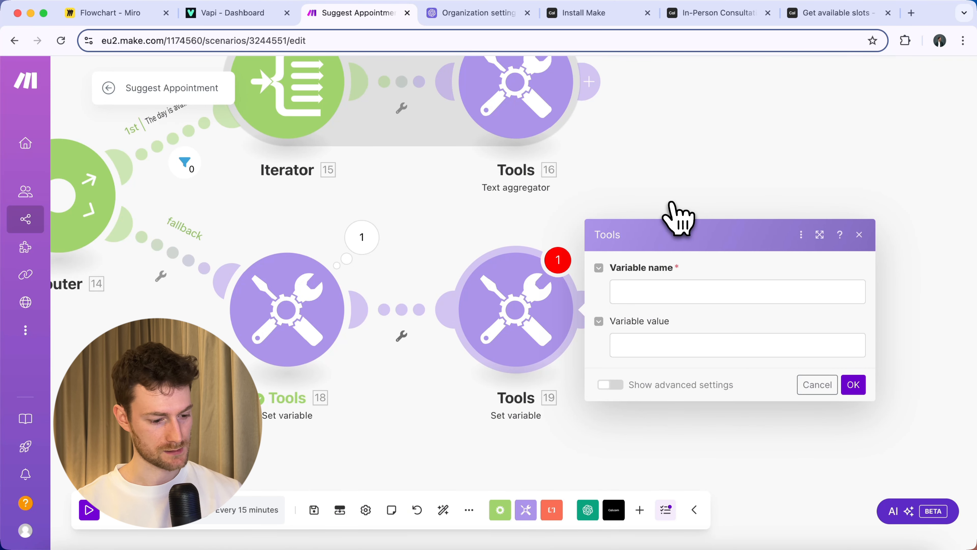
{"action": "left_click", "coordinate": [670, 291]}
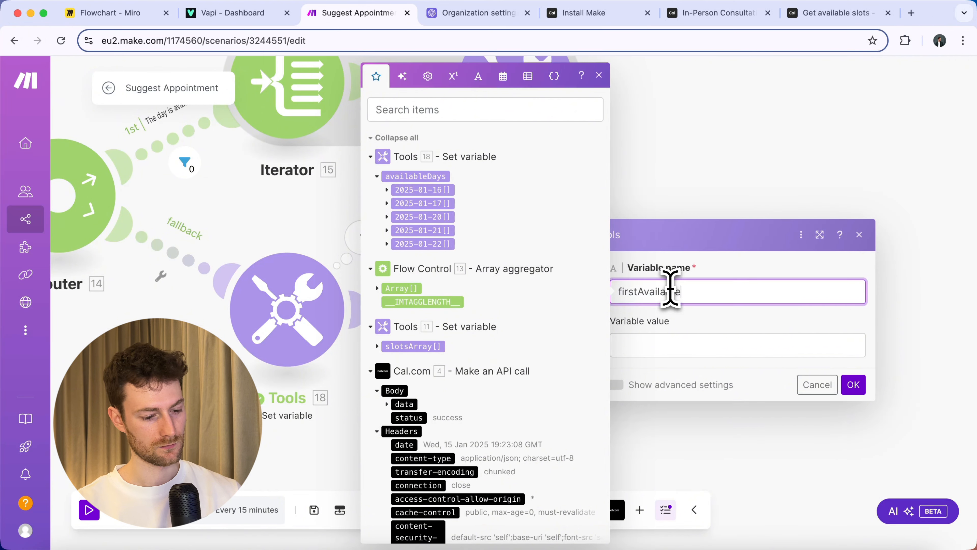
{"action": "left_click", "coordinate": [664, 346]}
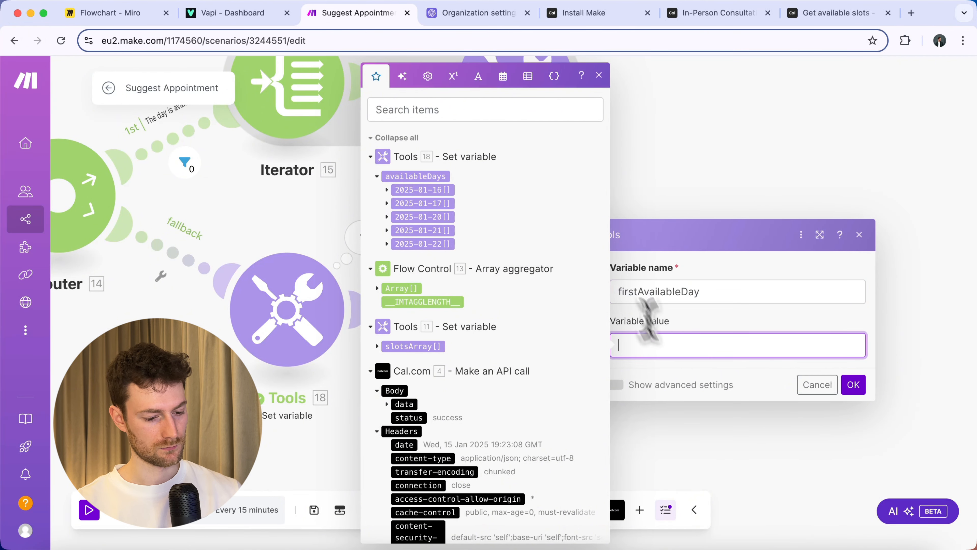
{"action": "left_click", "coordinate": [528, 76]}
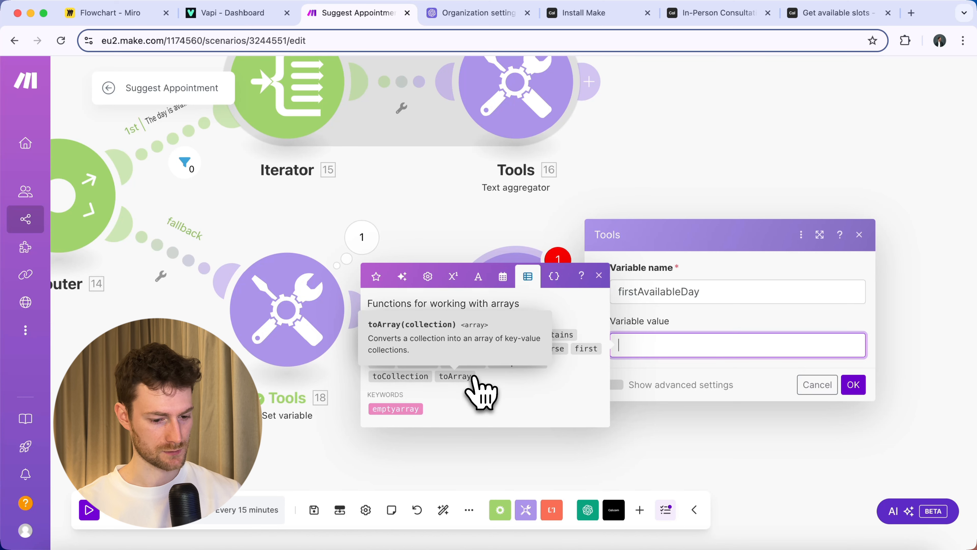
{"action": "left_click_drag", "start_coordinate": [585, 348], "coordinate": [620, 357]}
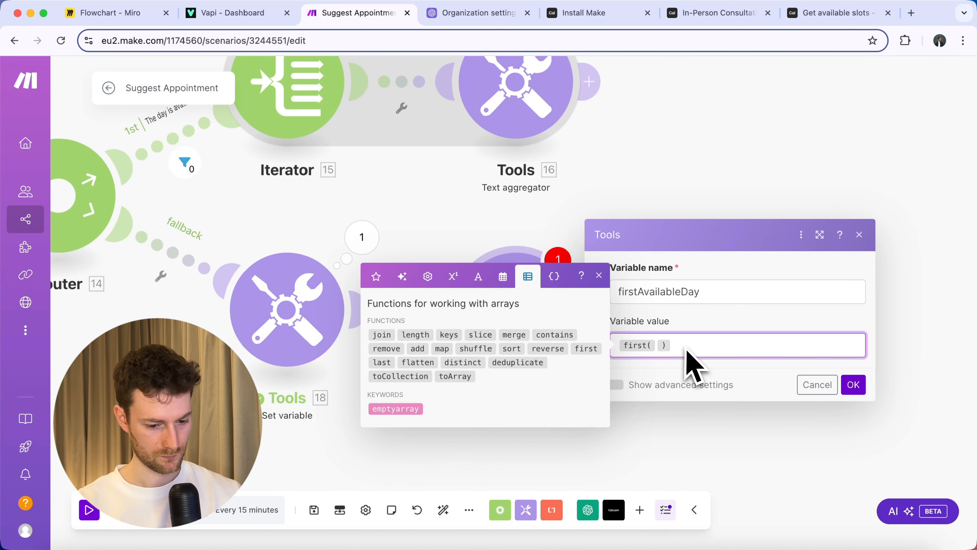
{"action": "left_click", "coordinate": [376, 276]}
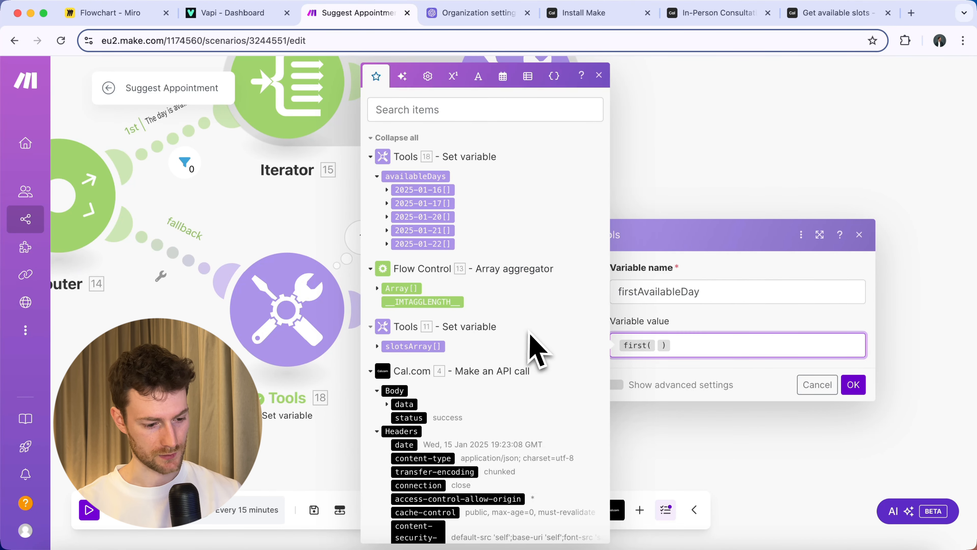
{"action": "left_click", "coordinate": [438, 348]}
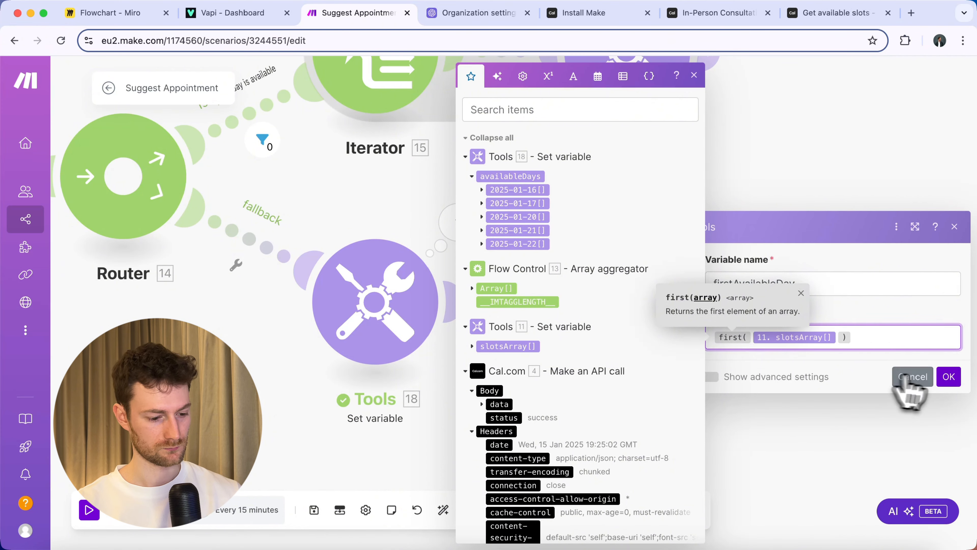
{"action": "left_click", "coordinate": [949, 377]}
{"action": "left_click", "coordinate": [89, 510]}
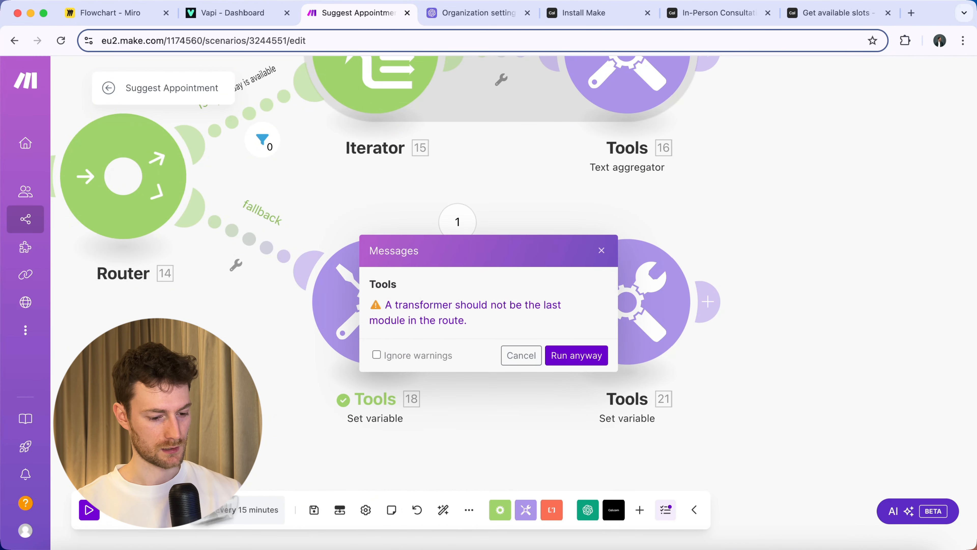
{"action": "left_click", "coordinate": [576, 355]}
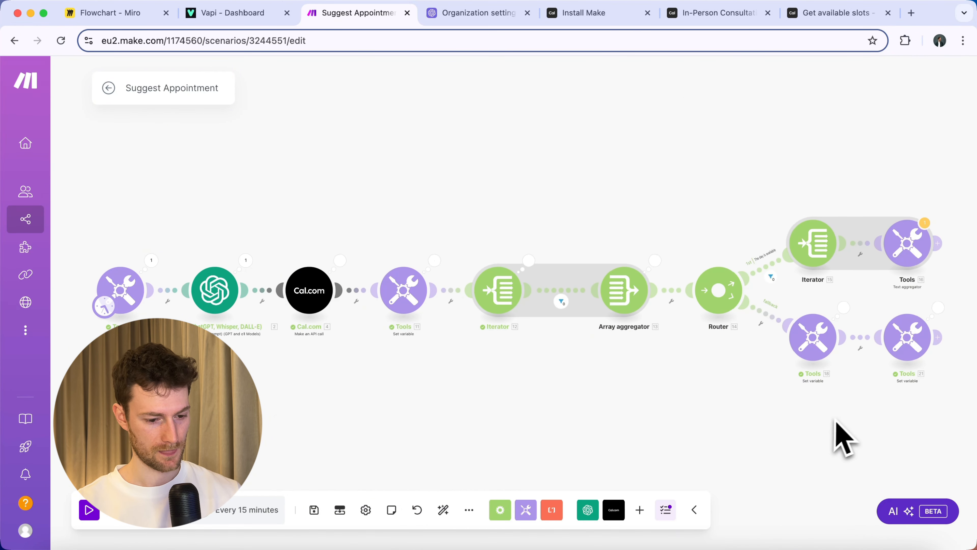
{"action": "left_click", "coordinate": [576, 311]}
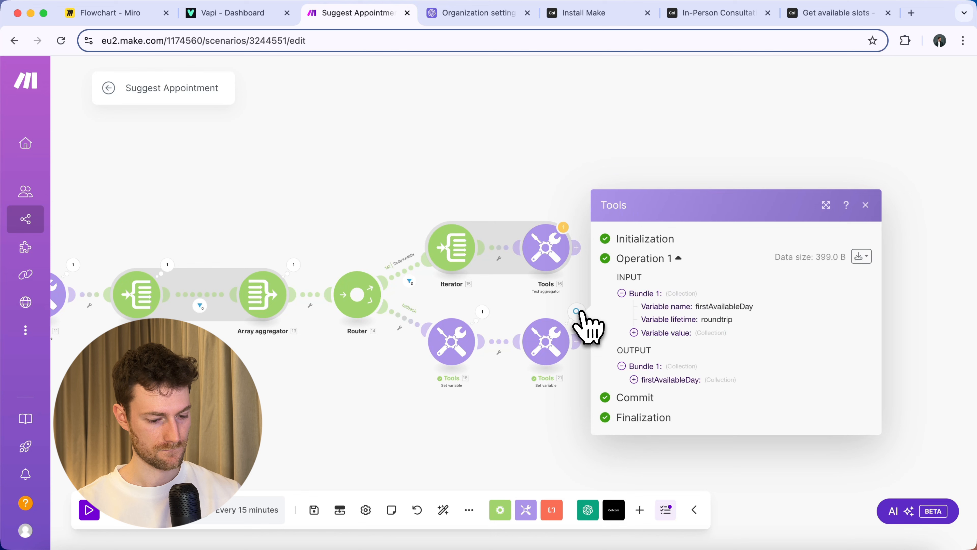
{"action": "left_click", "coordinate": [671, 379]}
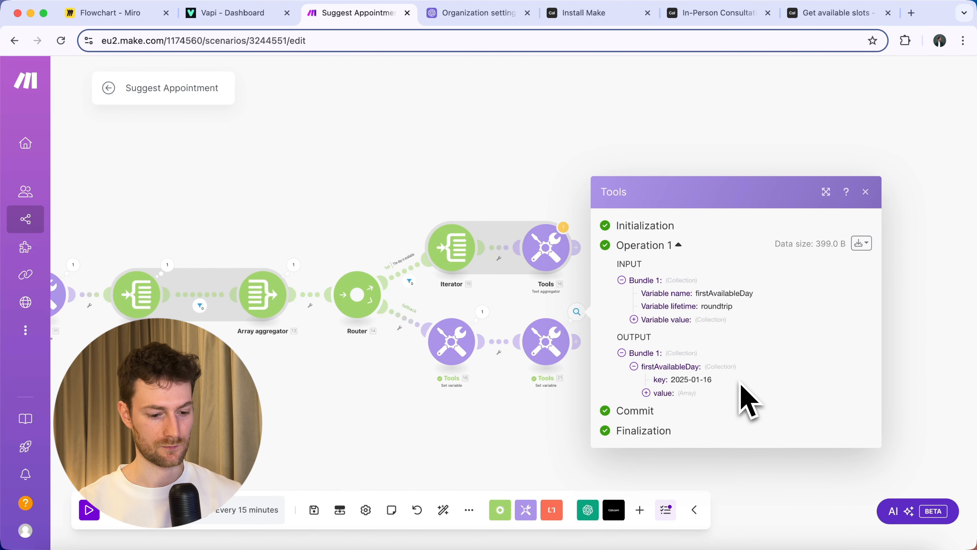
{"action": "left_click", "coordinate": [587, 389]}
Add a Set variable module named nameOfDay after Tools 21.
{"action": "scroll", "coordinate": [615, 370], "scroll_direction": "up", "scroll_amount": 3}
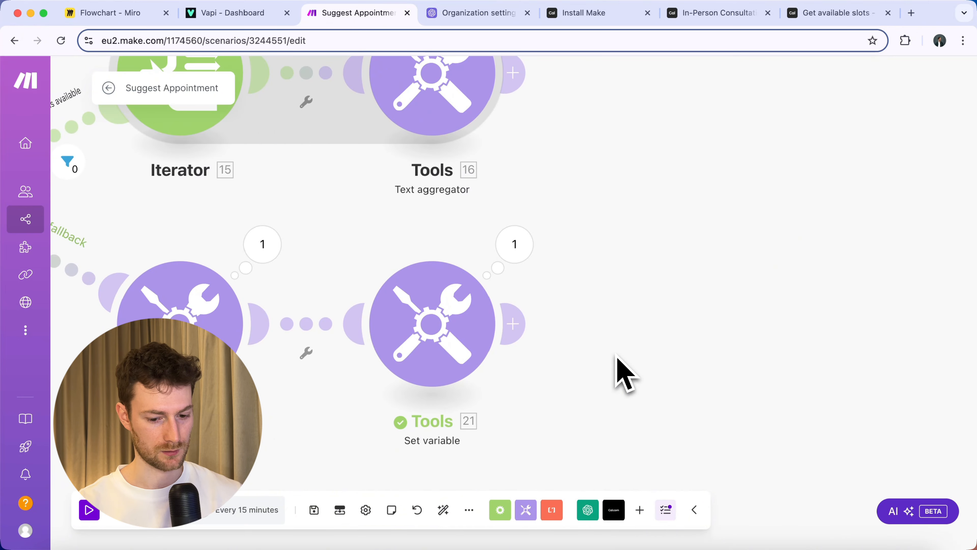
{"action": "left_click", "coordinate": [517, 323]}
{"action": "type", "text": "set var"}
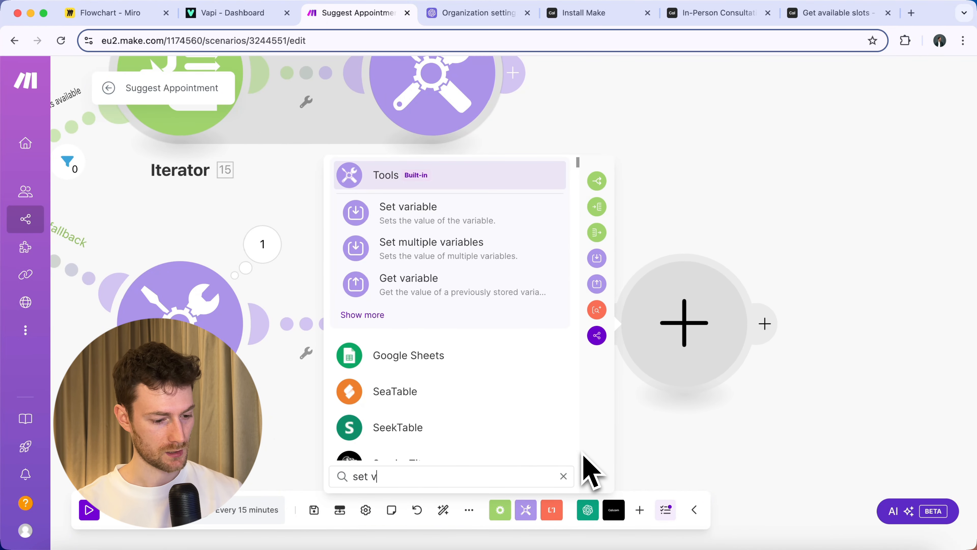
{"action": "left_click", "coordinate": [419, 221]}
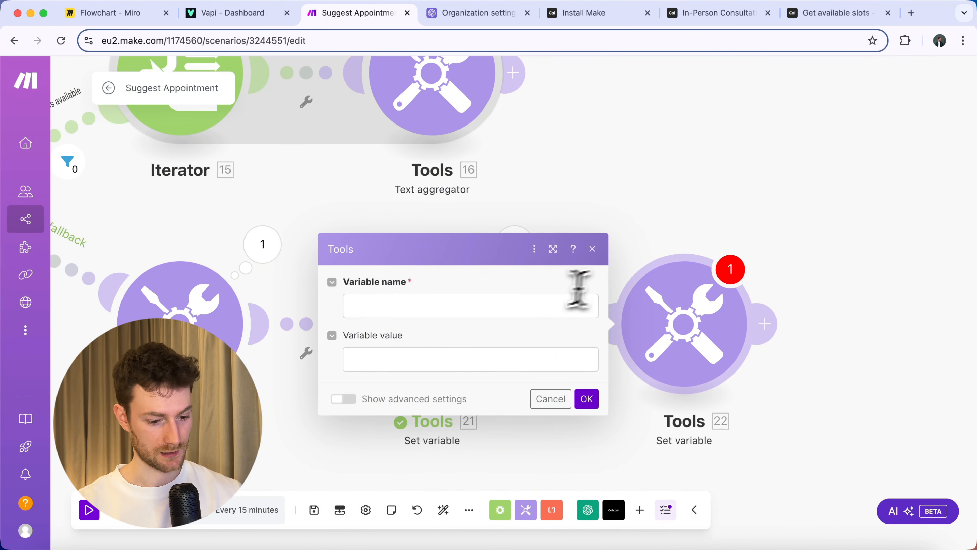
{"action": "left_click", "coordinate": [411, 305]}
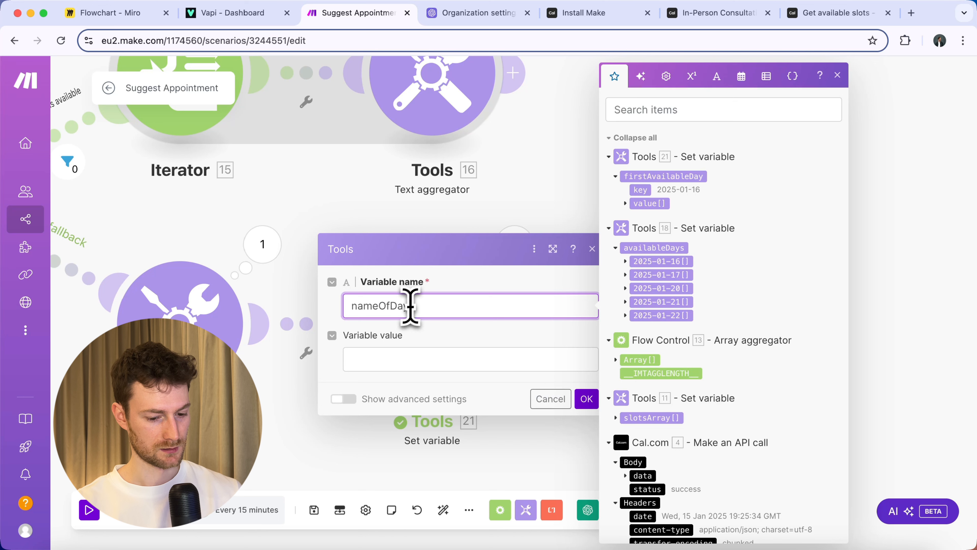
{"action": "left_click", "coordinate": [390, 359]}
Set nameOfDay to formatDate of 21. firstAvailableDay key, then run the scenario once.
{"action": "left_click", "coordinate": [741, 76]}
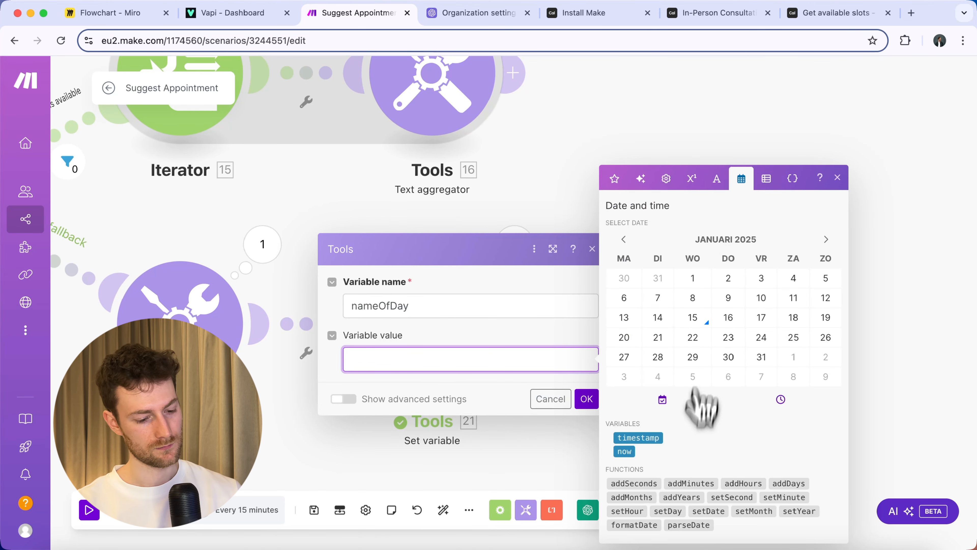
{"action": "left_click", "coordinate": [634, 524]}
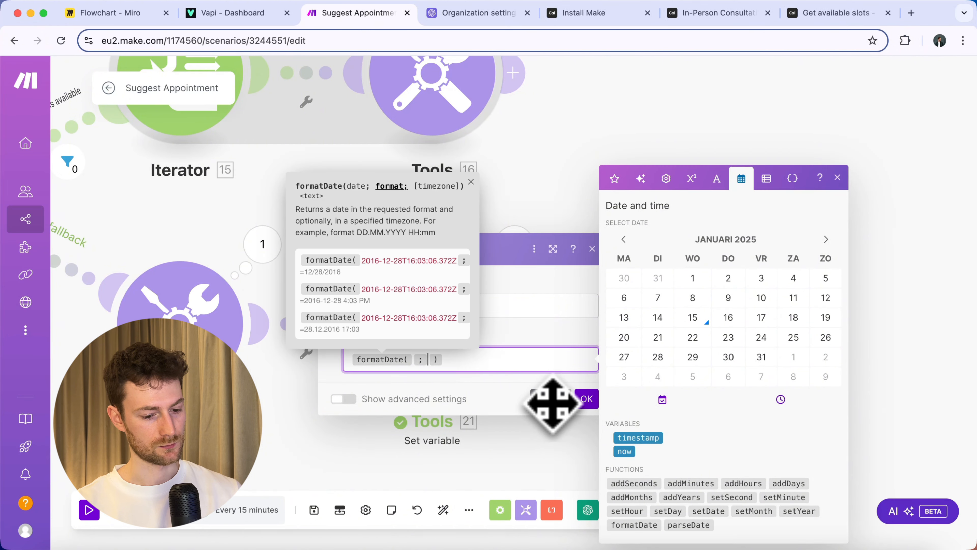
{"action": "left_click", "coordinate": [614, 180]}
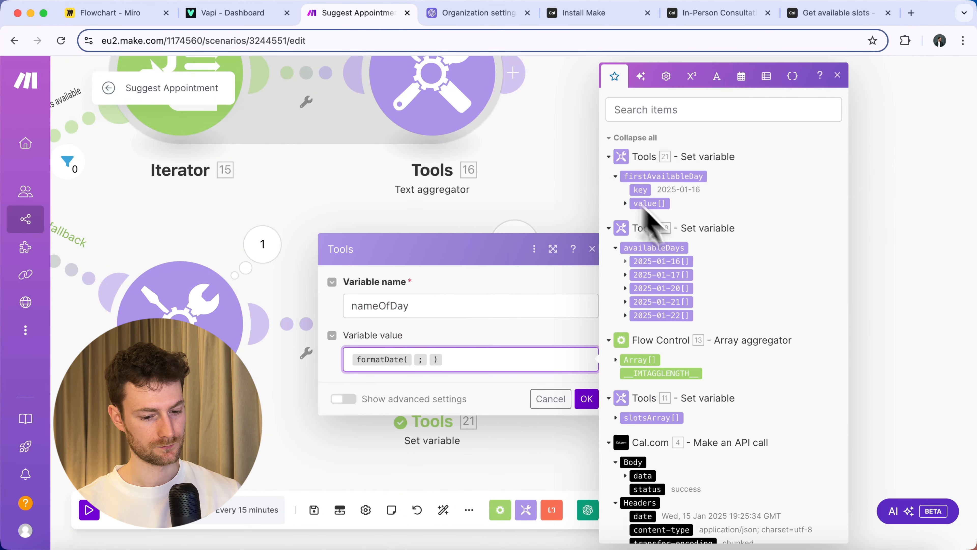
{"action": "left_click", "coordinate": [642, 191]}
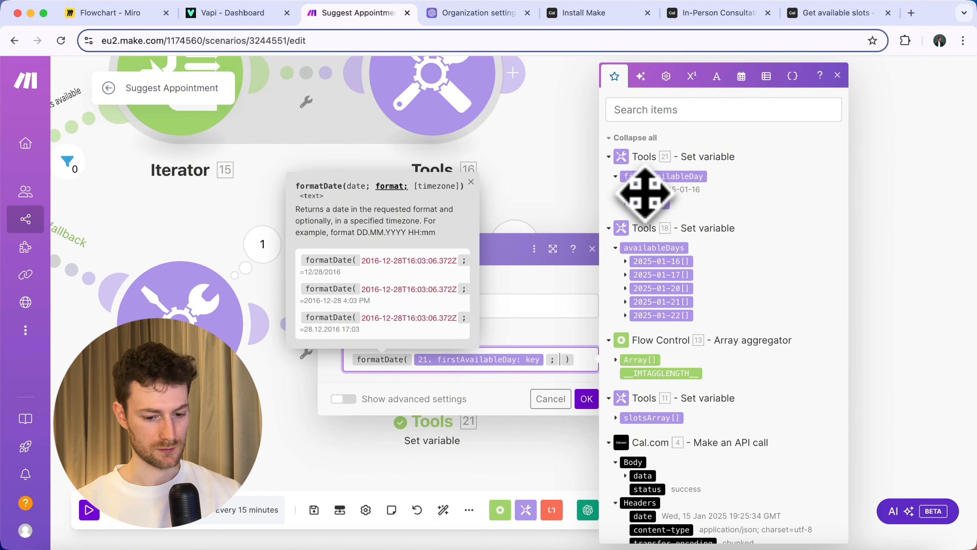
{"action": "left_click", "coordinate": [586, 416]}
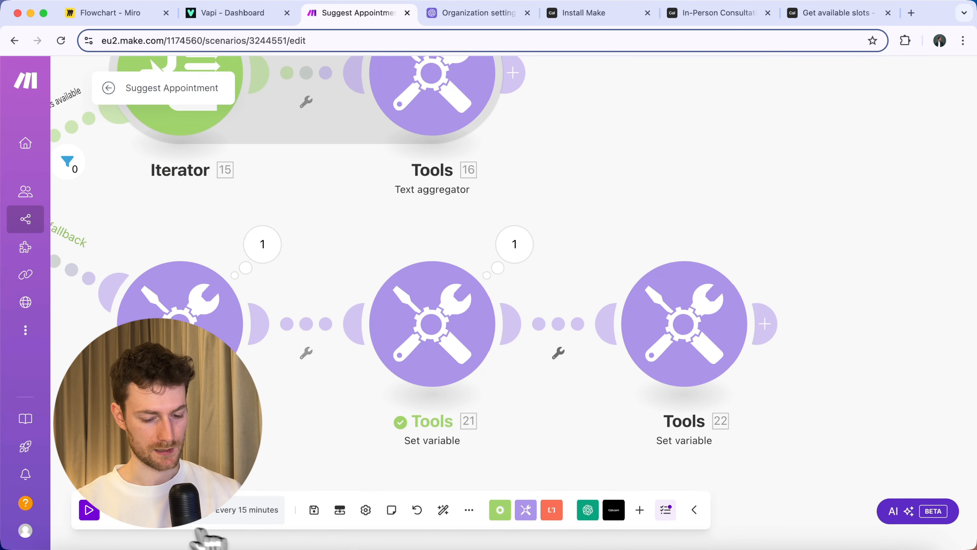
{"action": "left_click", "coordinate": [89, 510]}
{"action": "left_click", "coordinate": [577, 355]}
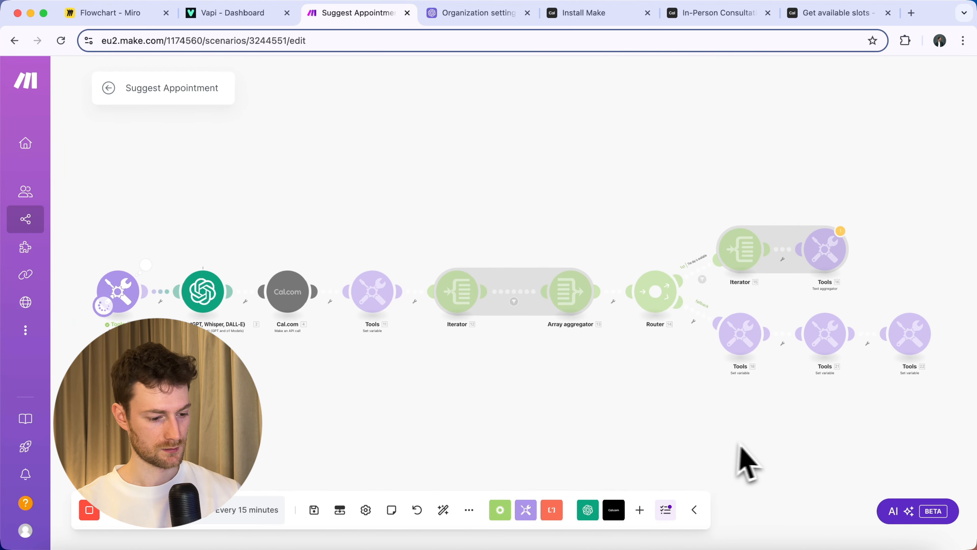
Confirm Tools 22 outputs nameOfDay as Thursday, then add an empty module after it.
{"action": "scroll", "coordinate": [971, 375], "scroll_direction": "up", "scroll_amount": 5}
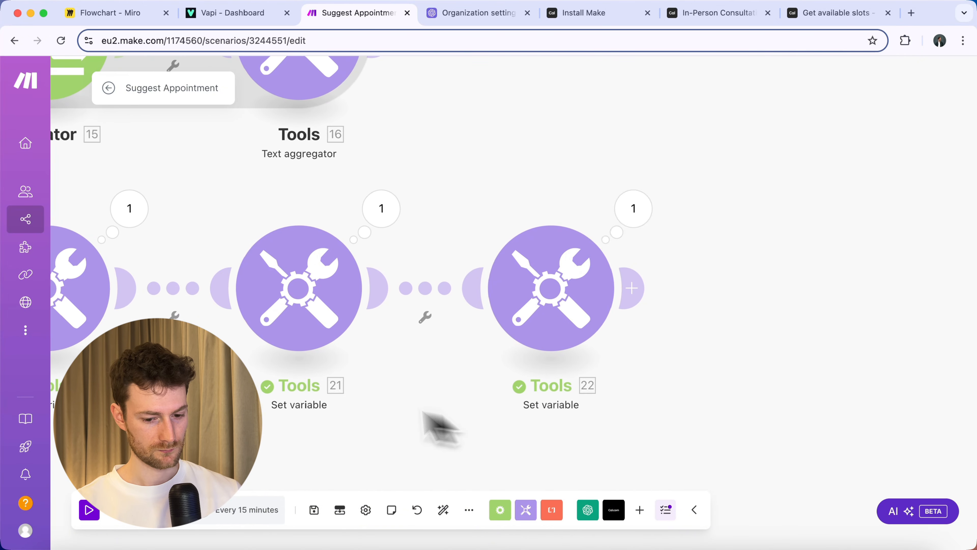
{"action": "left_click", "coordinate": [631, 210]}
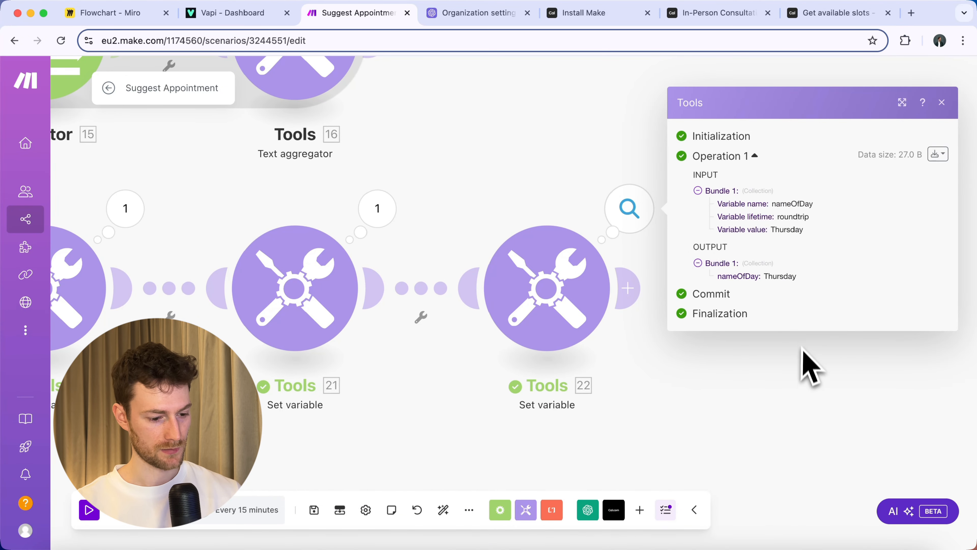
{"action": "left_click", "coordinate": [808, 380]}
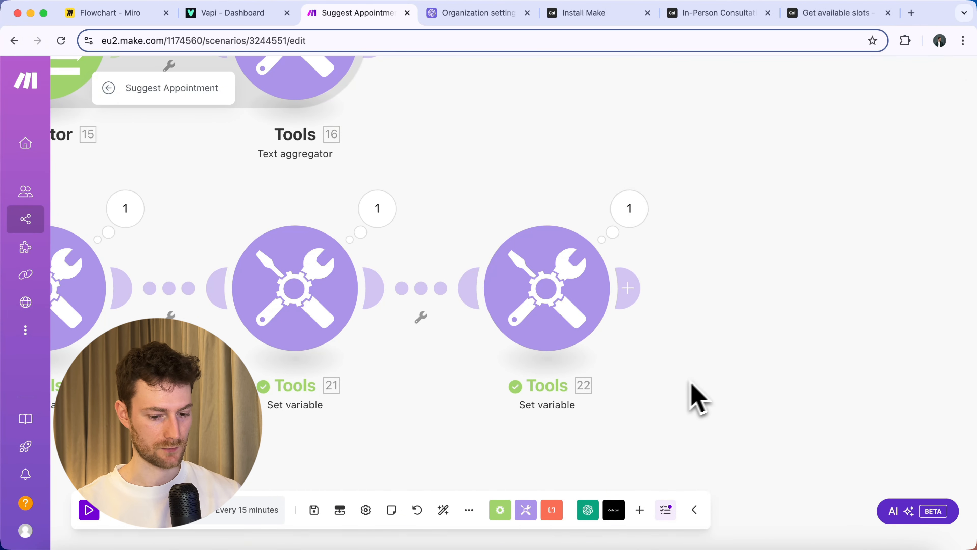
{"action": "left_click_drag", "start_coordinate": [689, 394], "coordinate": [524, 382]}
{"action": "left_click", "coordinate": [385, 291]}
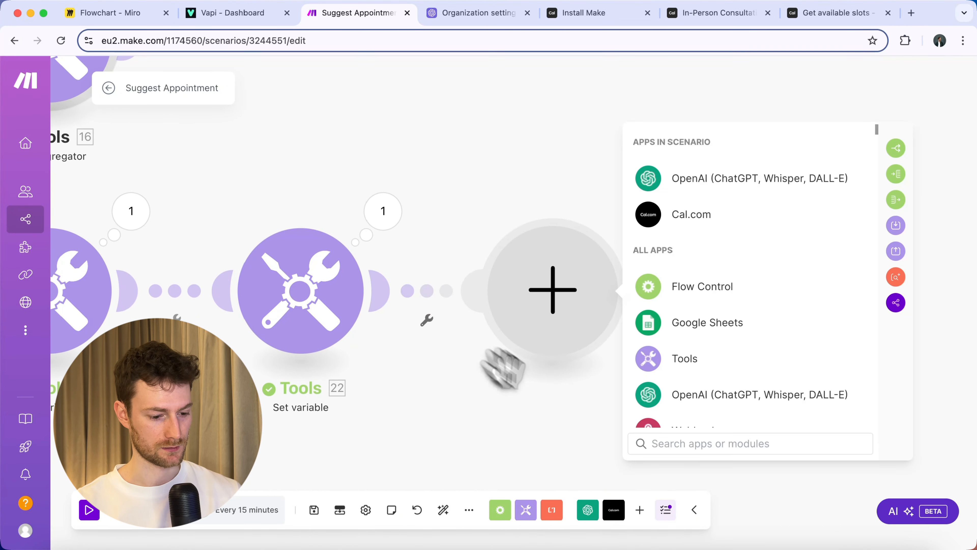
Add an Iterator after Tools 22 looping over 21. firstAvailableDay value[].
{"action": "left_click", "coordinate": [656, 442]}
{"action": "type", "text": "iterator"}
{"action": "left_click", "coordinate": [692, 183]}
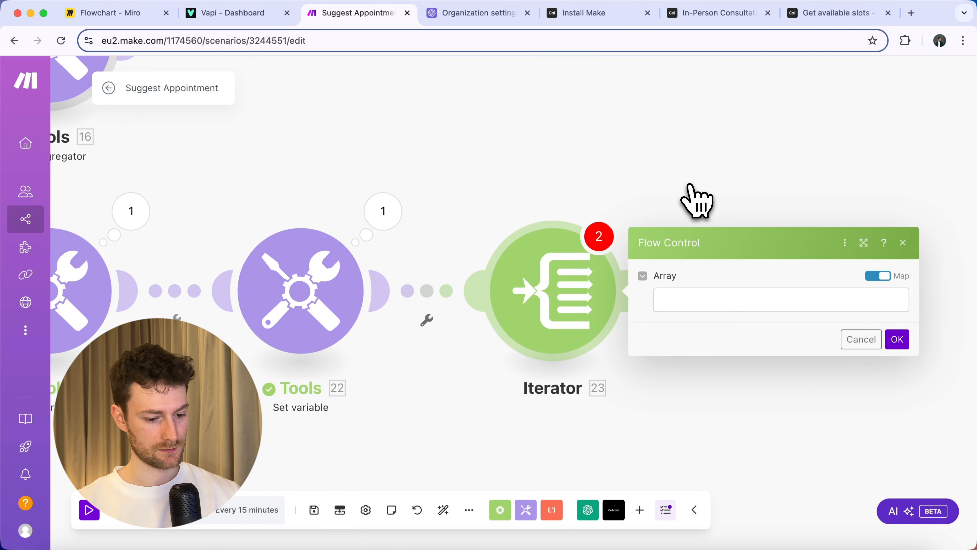
{"action": "left_click", "coordinate": [703, 300]}
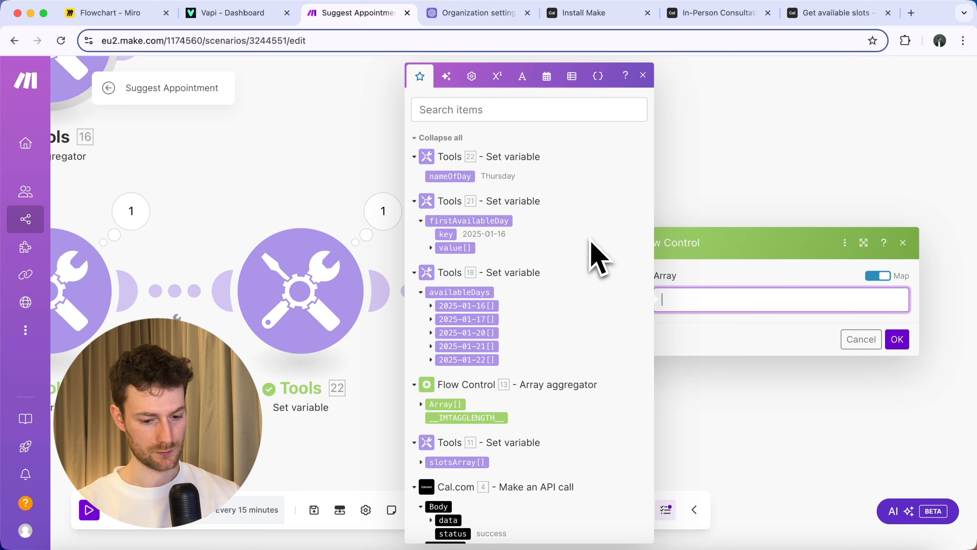
{"action": "left_click", "coordinate": [455, 248]}
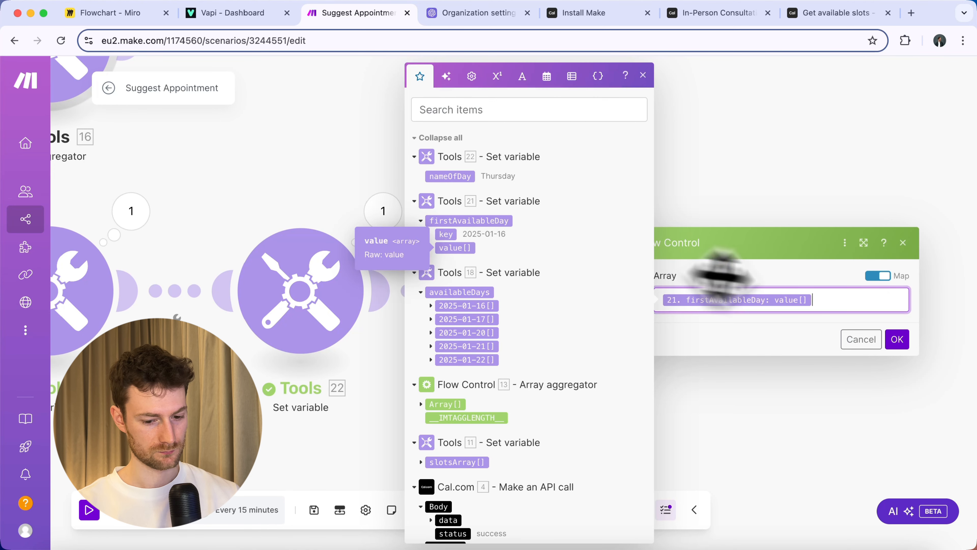
{"action": "left_click", "coordinate": [896, 341]}
{"action": "left_click_drag", "start_coordinate": [842, 377], "coordinate": [569, 376]}
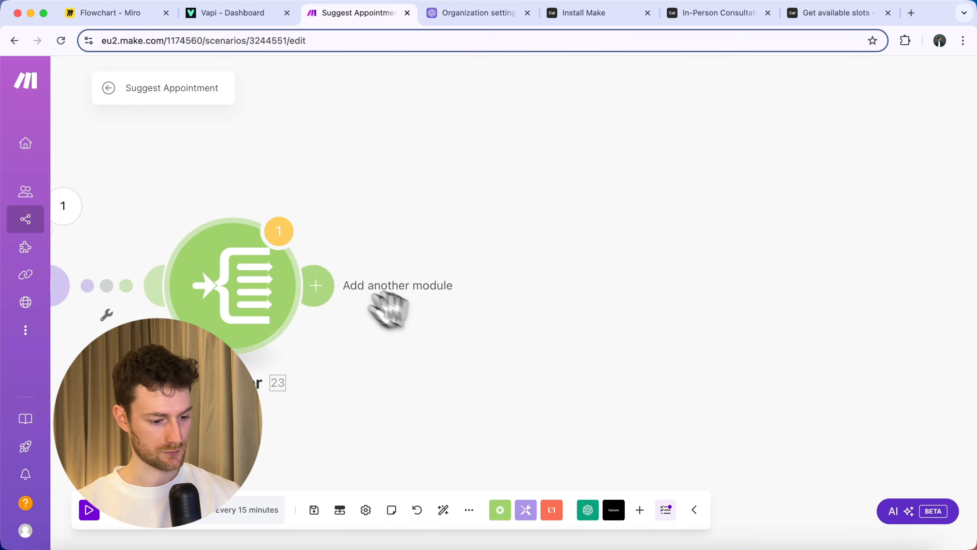
{"action": "left_click", "coordinate": [353, 286]}
Add a Text aggregator with Iterator [23] as its source module.
{"action": "type", "text": "text aggre"}
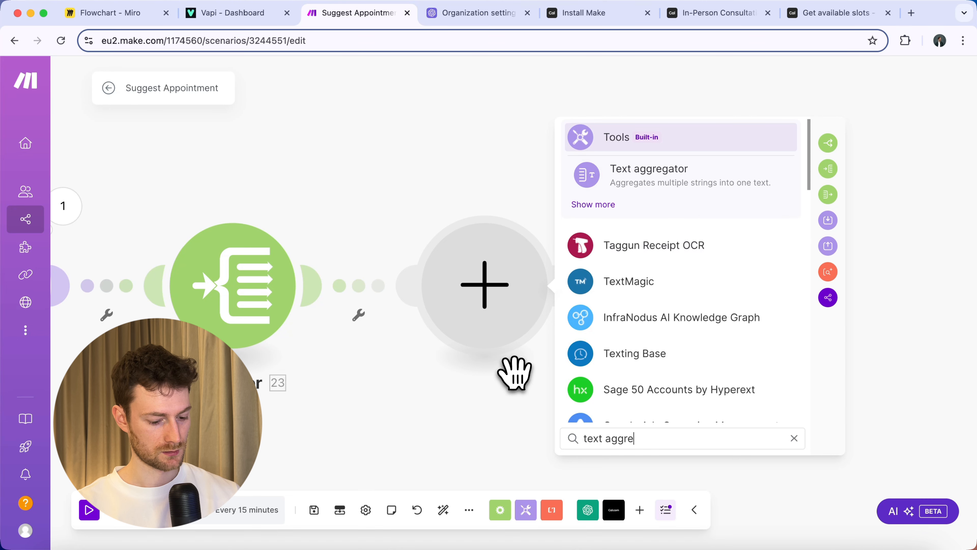
{"action": "left_click", "coordinate": [651, 175]}
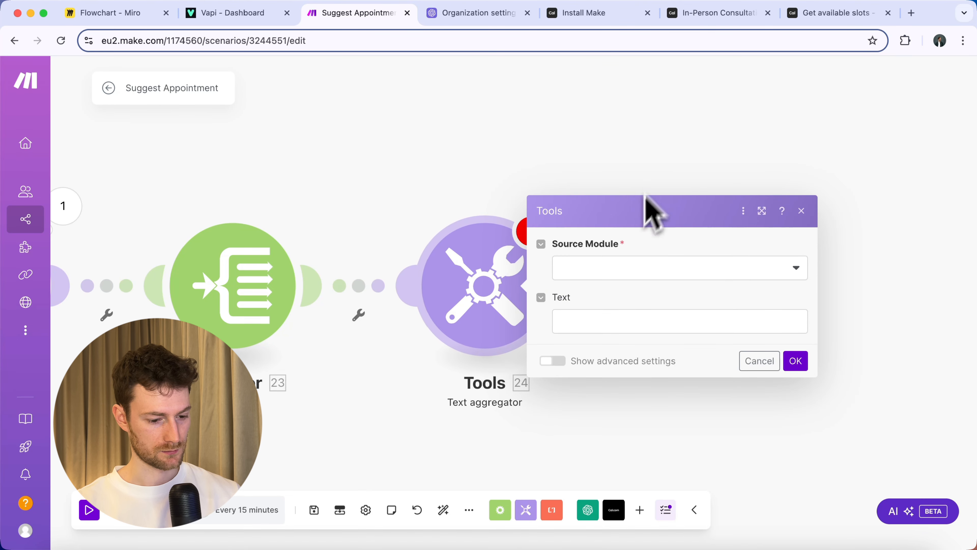
{"action": "left_click", "coordinate": [606, 269]}
{"action": "left_click", "coordinate": [597, 312]}
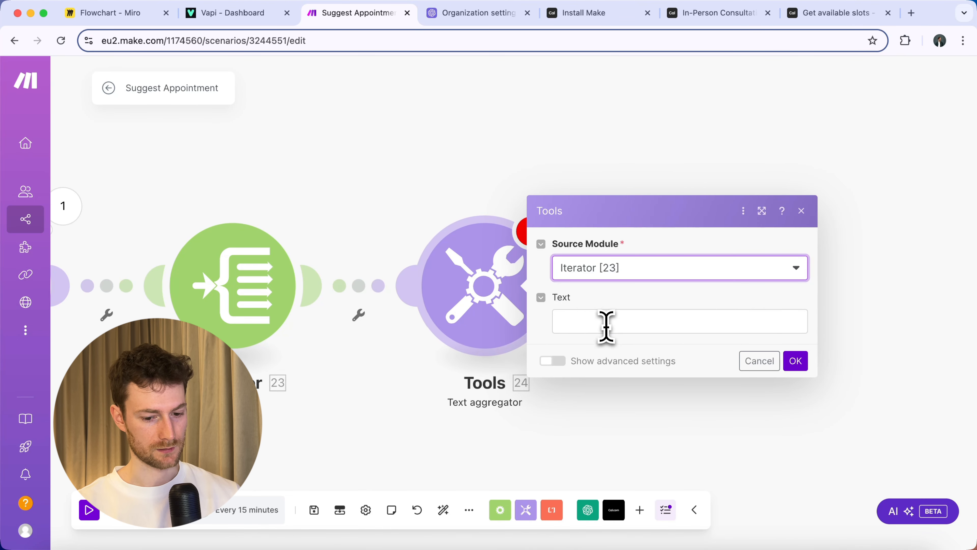
{"action": "left_click", "coordinate": [606, 323]}
Set the aggregator's text to formatDate(23. time; hh:mm A).
{"action": "left_click", "coordinate": [444, 76]}
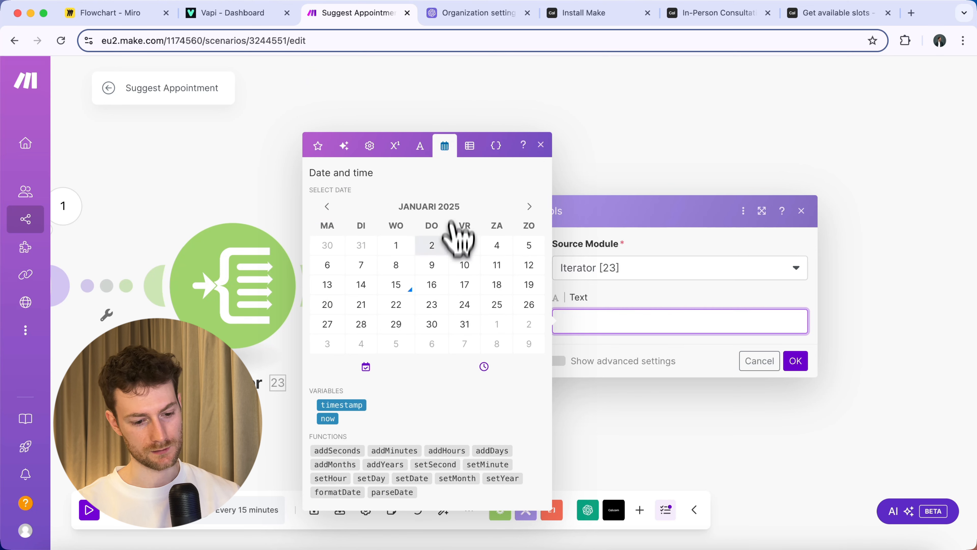
{"action": "left_click", "coordinate": [335, 492]}
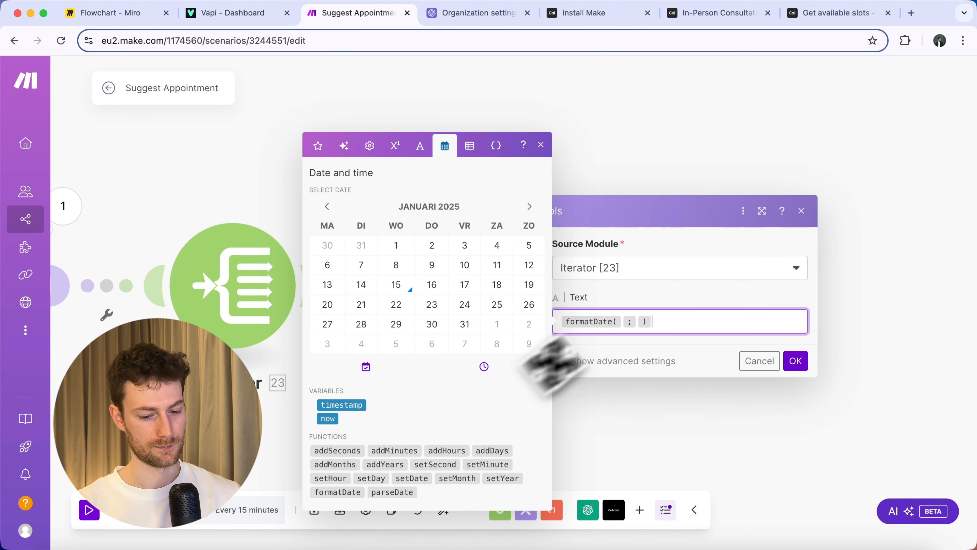
{"action": "key", "text": "Left"}
{"action": "key", "text": "Left"}
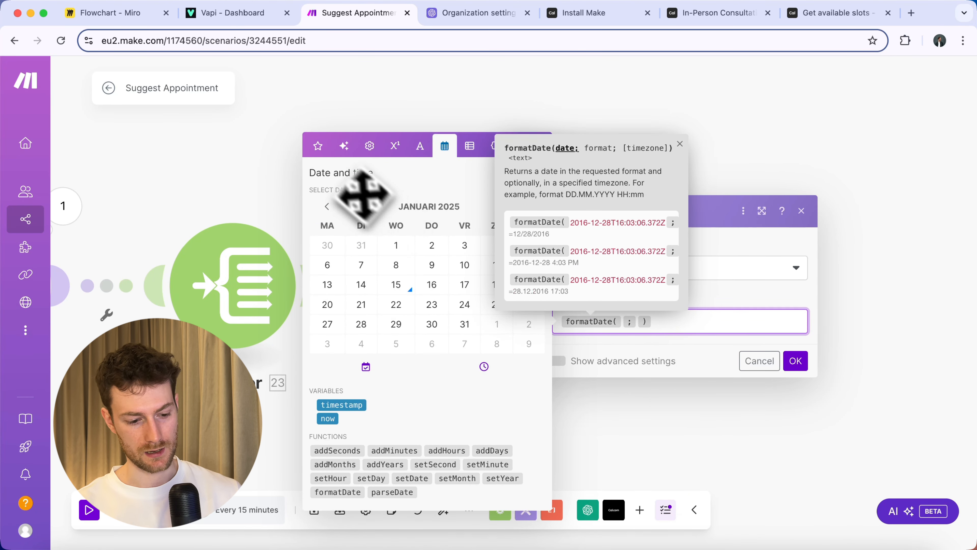
{"action": "left_click", "coordinate": [319, 147]}
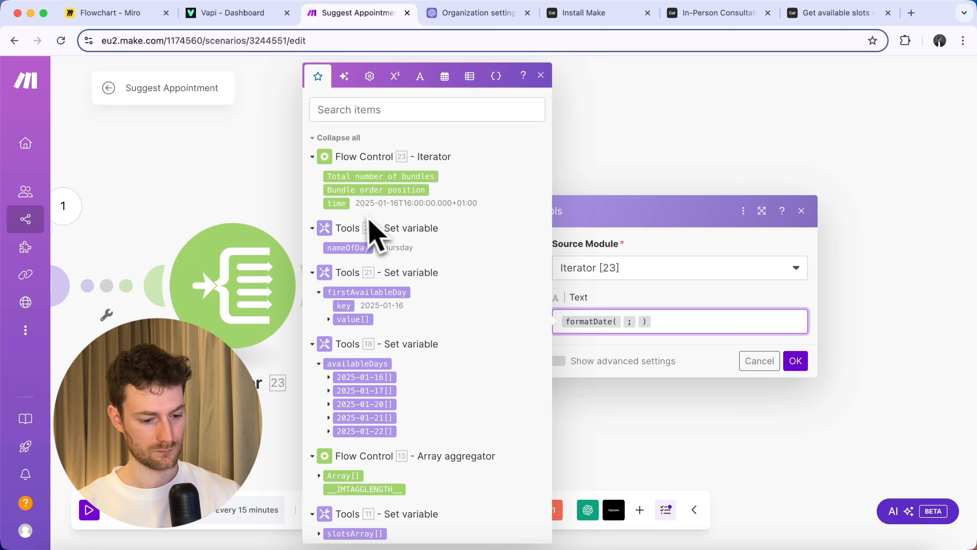
{"action": "left_click", "coordinate": [339, 204]}
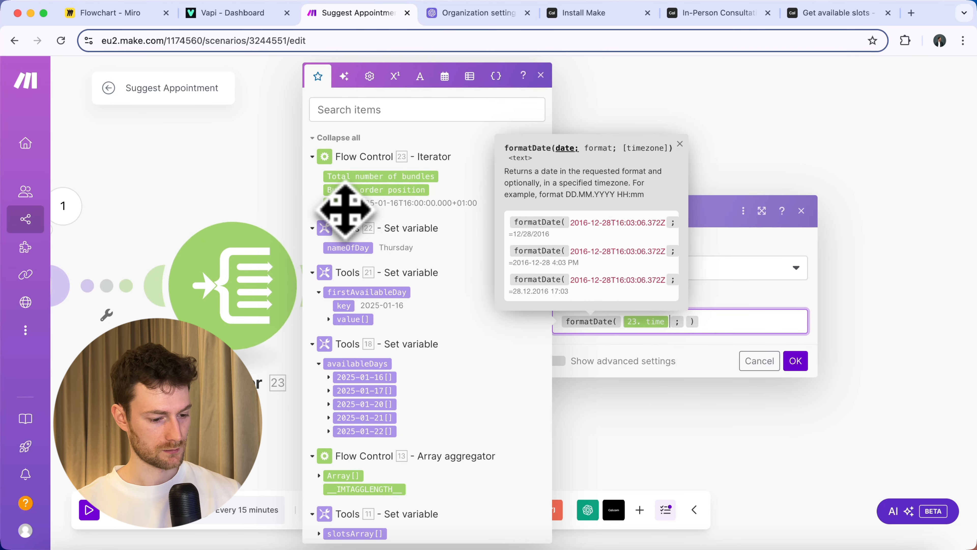
{"action": "type", "text": "hh:mm A"}
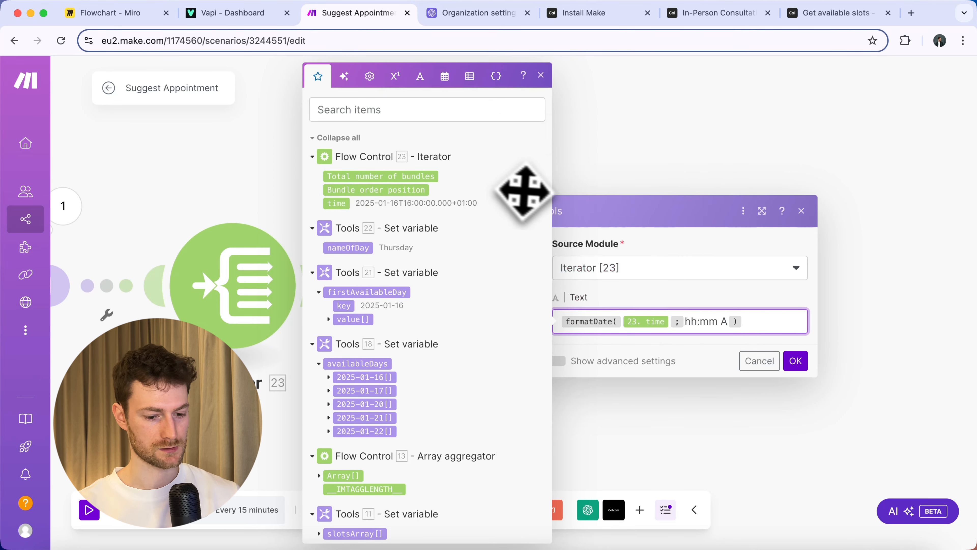
{"action": "left_click", "coordinate": [646, 287]}
Use a custom ',' row separator and save the Text aggregator.
{"action": "left_click", "coordinate": [559, 361]}
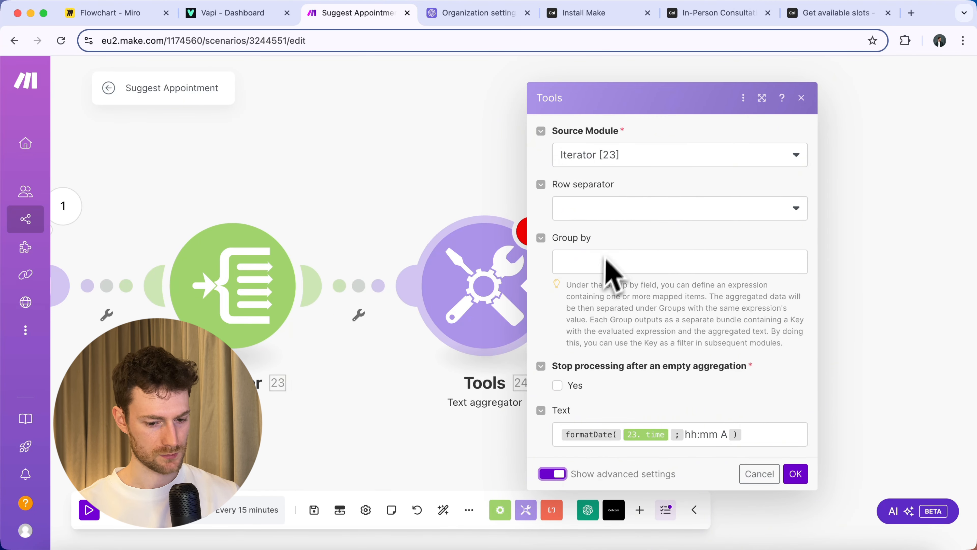
{"action": "left_click", "coordinate": [615, 210]}
{"action": "left_click", "coordinate": [613, 299]}
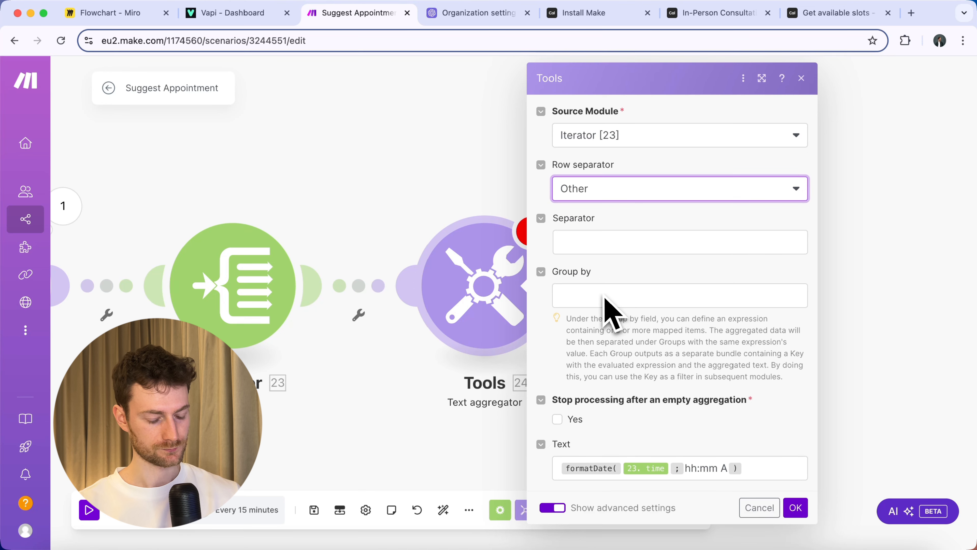
{"action": "left_click", "coordinate": [603, 246]}
{"action": "type", "text": ","}
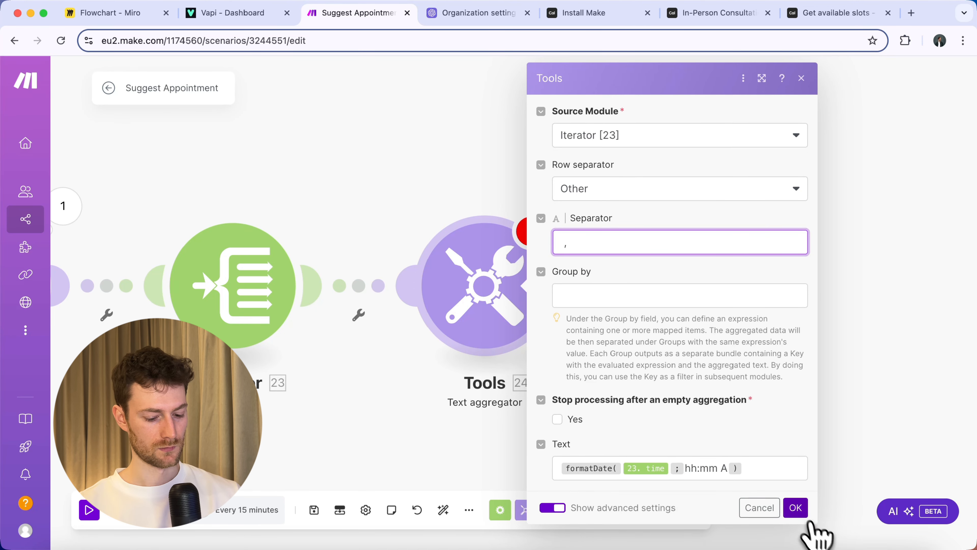
{"action": "left_click", "coordinate": [796, 509]}
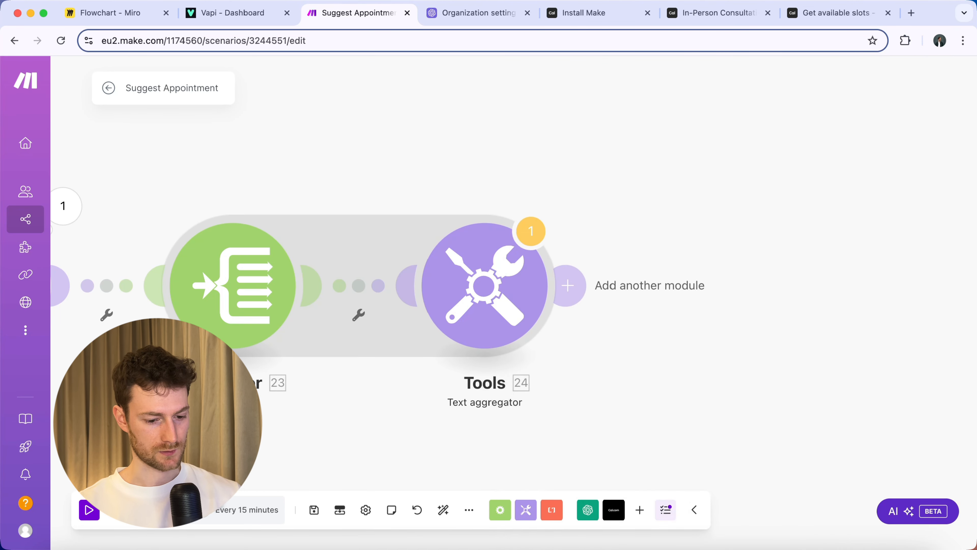
Run the scenario once and check the aggregator outputs 09:00 AM through 04:00 PM.
{"action": "left_click", "coordinate": [122, 523]}
{"action": "left_click", "coordinate": [579, 385]}
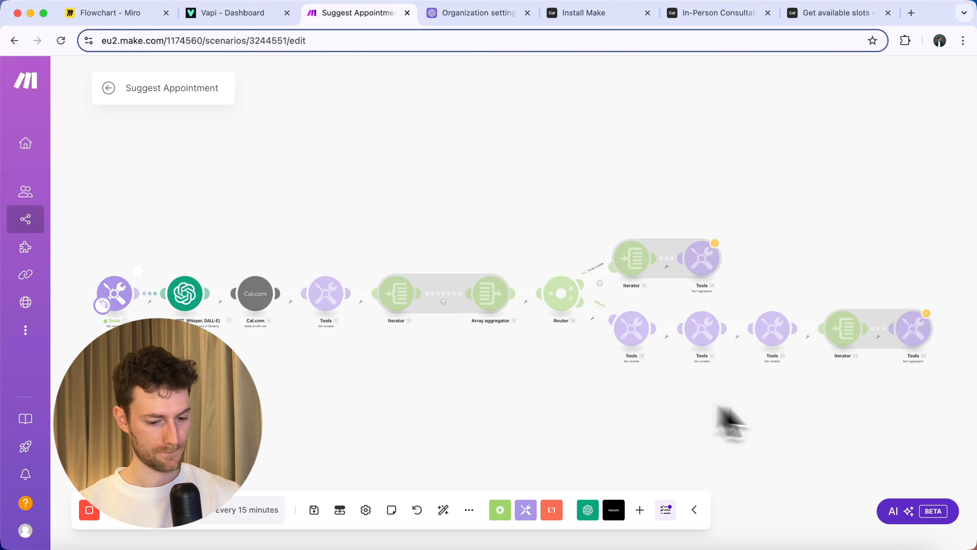
{"action": "left_click_drag", "start_coordinate": [903, 399], "coordinate": [616, 422]}
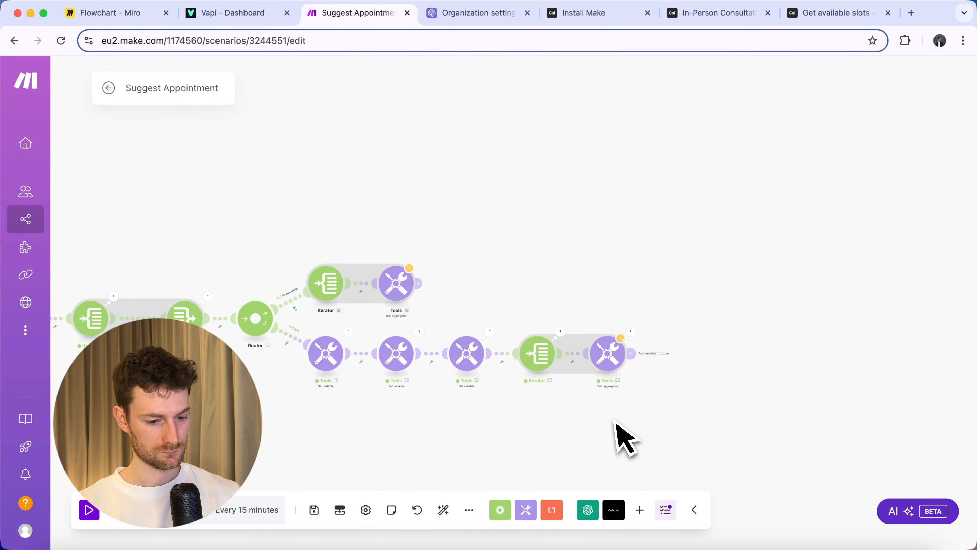
{"action": "left_click", "coordinate": [630, 332]}
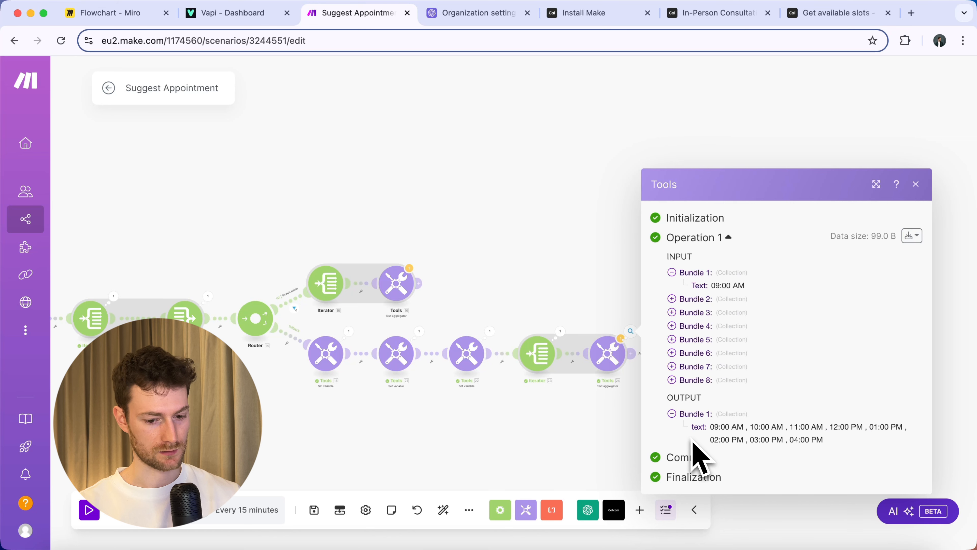
{"action": "left_click", "coordinate": [567, 433]}
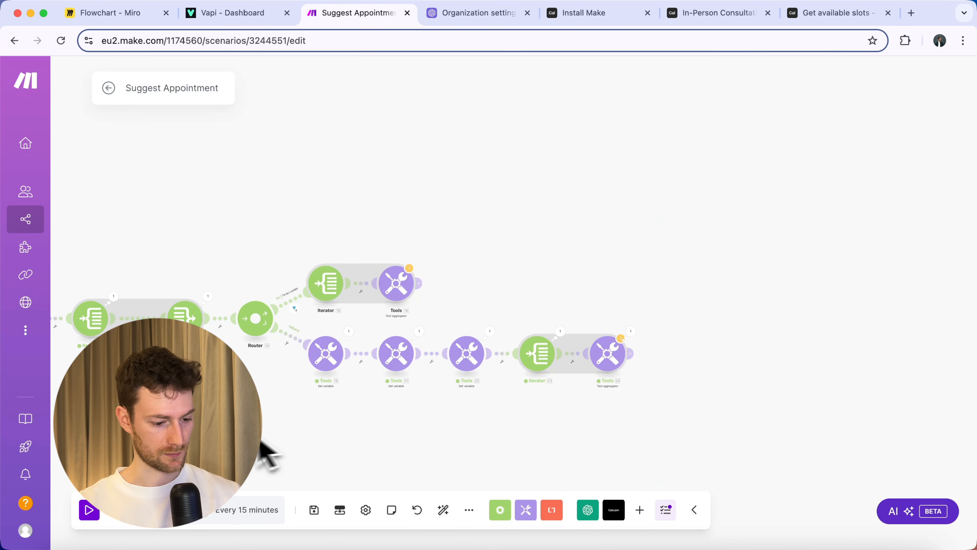
{"action": "left_click_drag", "start_coordinate": [186, 413], "coordinate": [509, 411]}
Delete the scenario's first Tools module.
{"action": "right_click", "coordinate": [289, 256]}
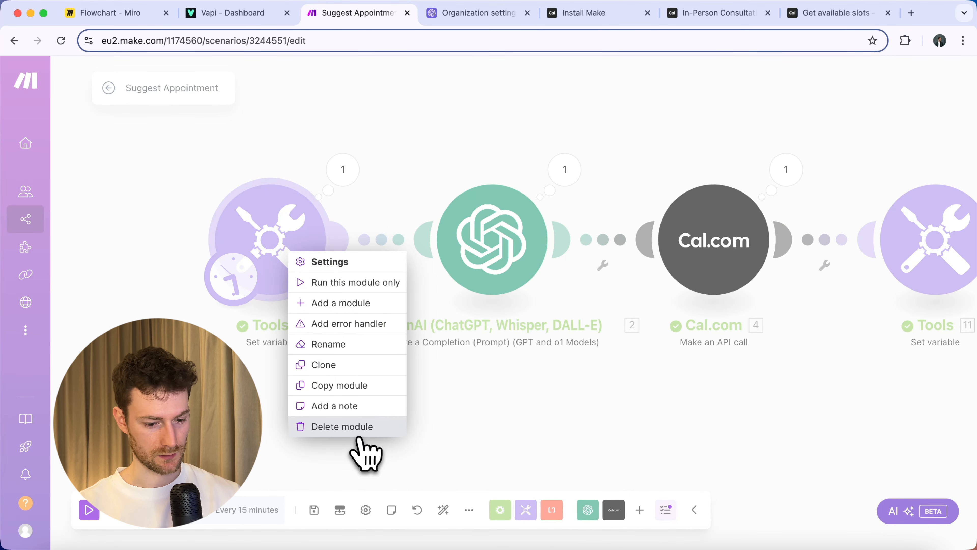
{"action": "left_click", "coordinate": [362, 430]}
{"action": "left_click", "coordinate": [546, 252]}
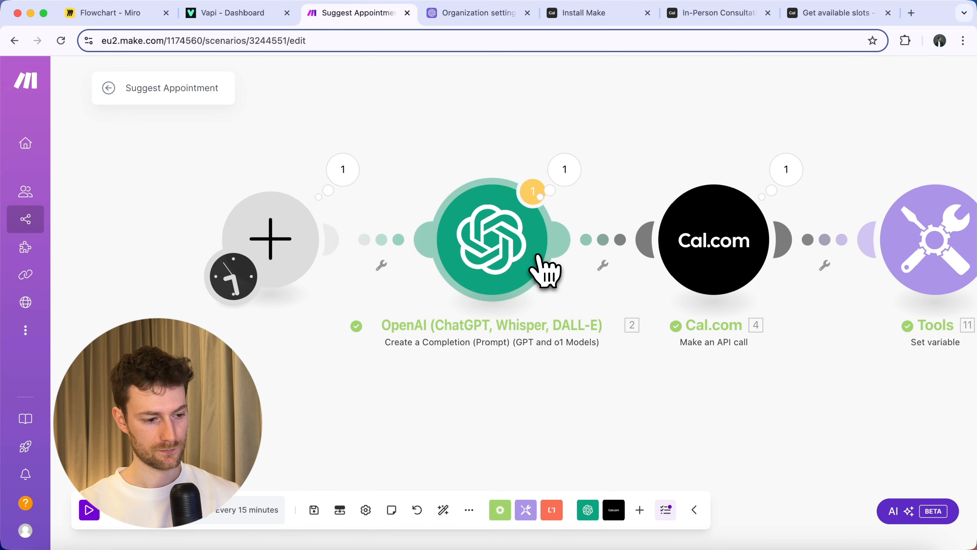
Make the first module a Custom webhook with a new webhook and copy its address.
{"action": "left_click", "coordinate": [319, 248]}
{"action": "type", "text": "webhoo"}
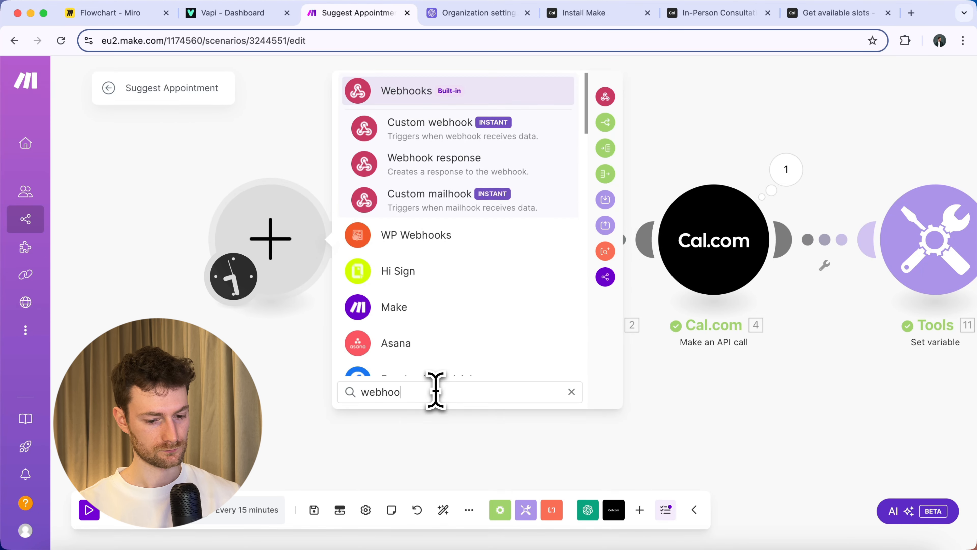
{"action": "left_click", "coordinate": [436, 131]}
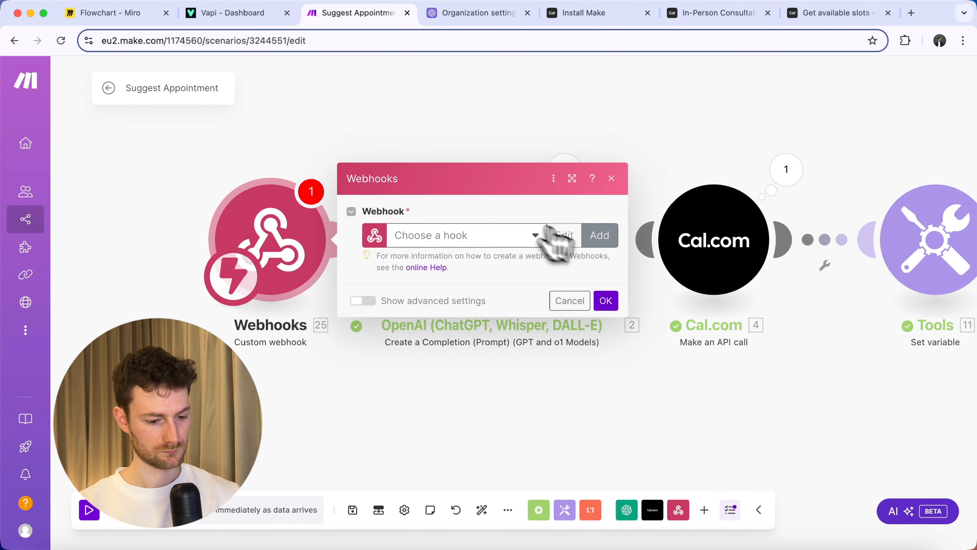
{"action": "left_click", "coordinate": [599, 243]}
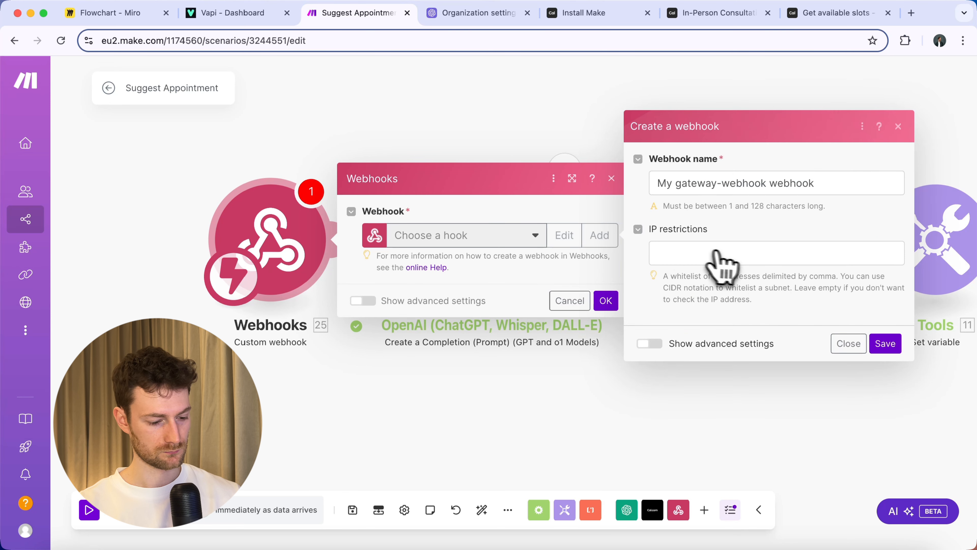
{"action": "left_click", "coordinate": [884, 341]}
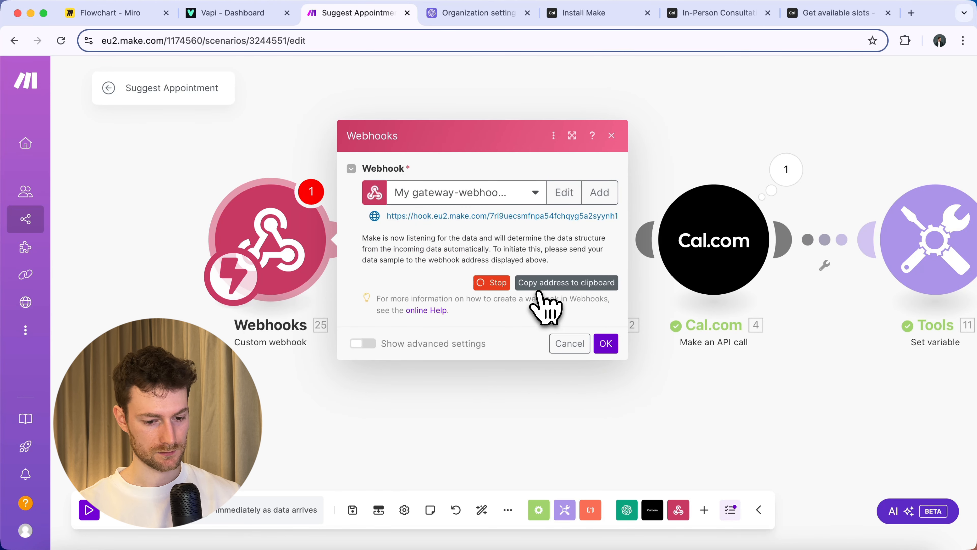
{"action": "left_click", "coordinate": [539, 293]}
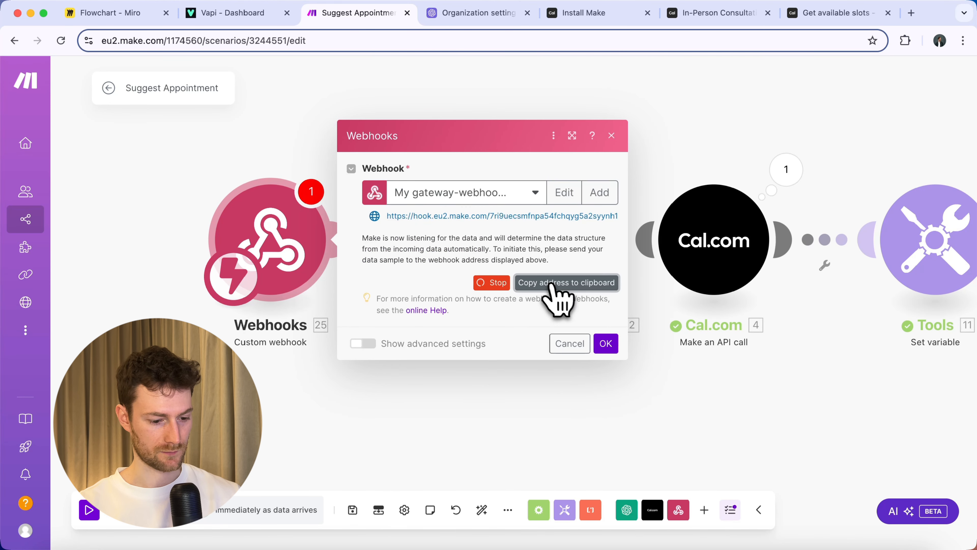
In Vapi, set suggestSlot's Server URL to the Make webhook address and save.
{"action": "left_click", "coordinate": [234, 22]}
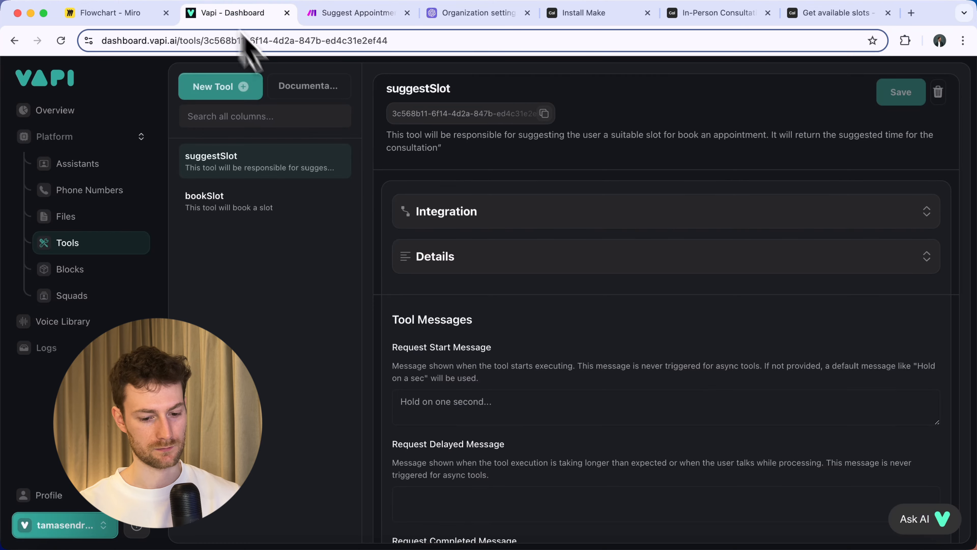
{"action": "left_click", "coordinate": [430, 215]}
{"action": "left_click", "coordinate": [499, 325]}
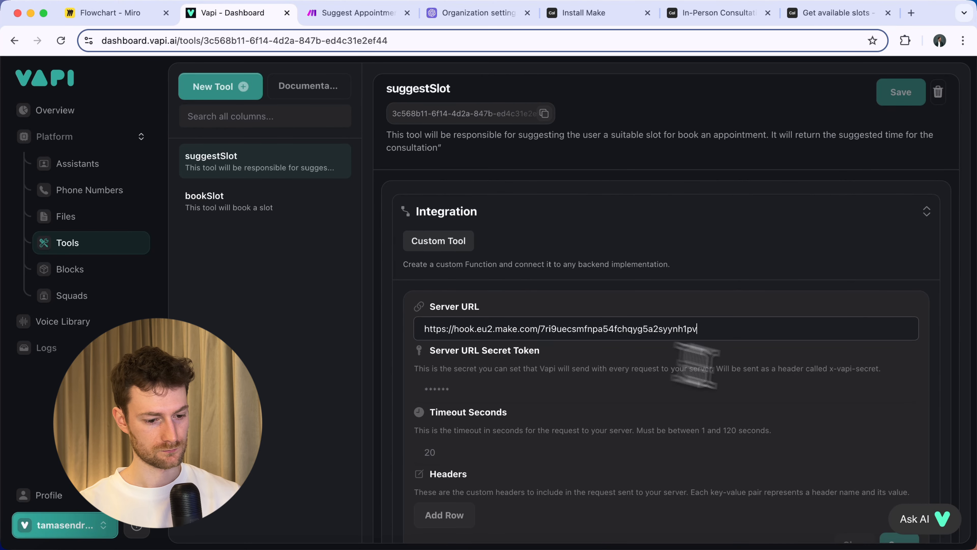
{"action": "scroll", "coordinate": [873, 476], "scroll_direction": "down", "scroll_amount": 3}
{"action": "left_click", "coordinate": [898, 481]}
{"action": "scroll", "coordinate": [808, 346], "scroll_direction": "up", "scroll_amount": 2}
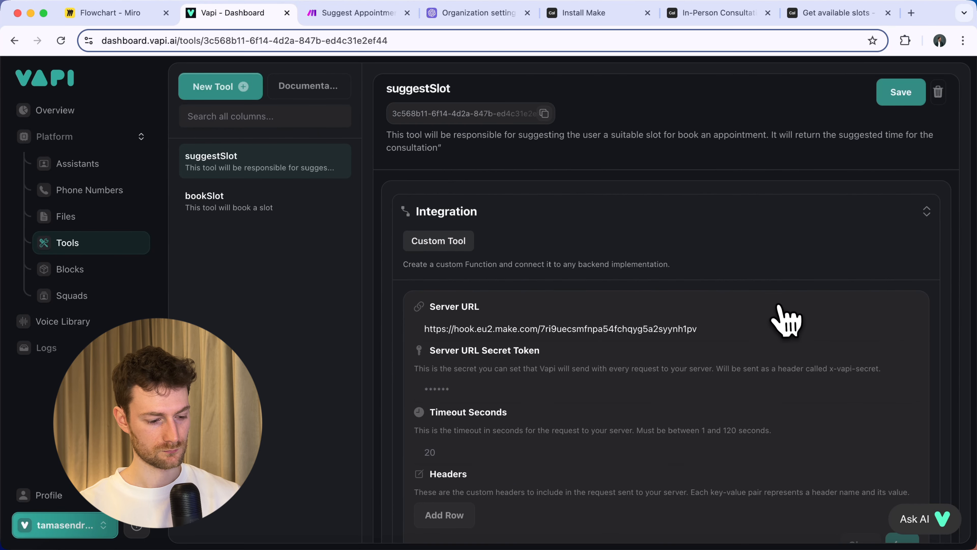
{"action": "left_click", "coordinate": [885, 95]}
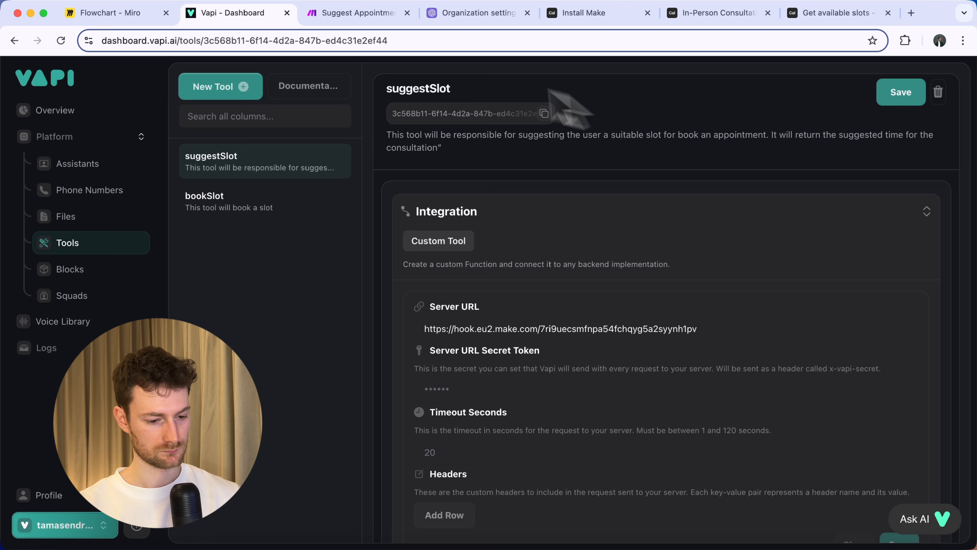
{"action": "left_click", "coordinate": [364, 21]}
Disconnect the webhook trigger from the OpenAI module.
{"action": "left_click", "coordinate": [200, 275]}
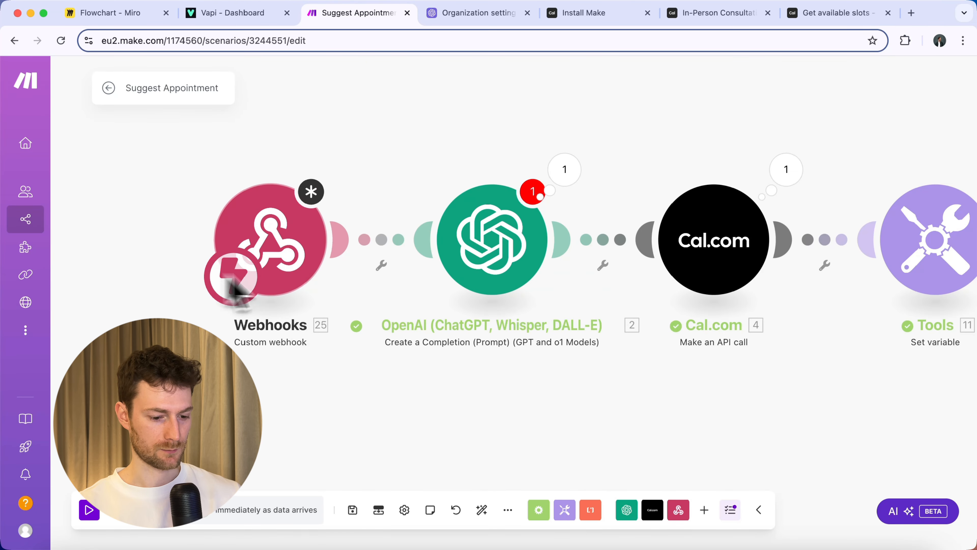
{"action": "left_click", "coordinate": [319, 246]}
{"action": "left_click", "coordinate": [582, 397]}
{"action": "left_click", "coordinate": [381, 242]}
{"action": "left_click", "coordinate": [416, 274]}
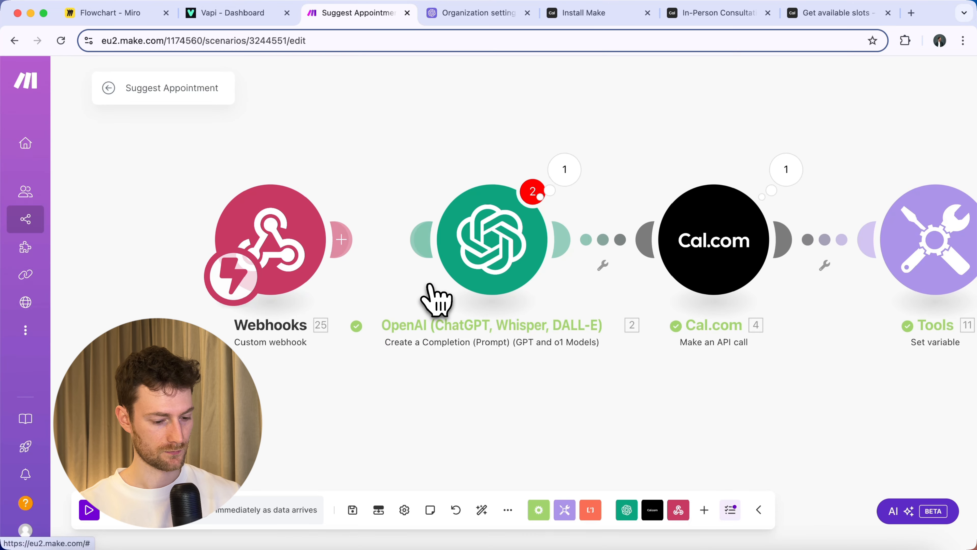
Run the scenario once to capture a sample call from Vapi.
{"action": "left_click", "coordinate": [138, 526]}
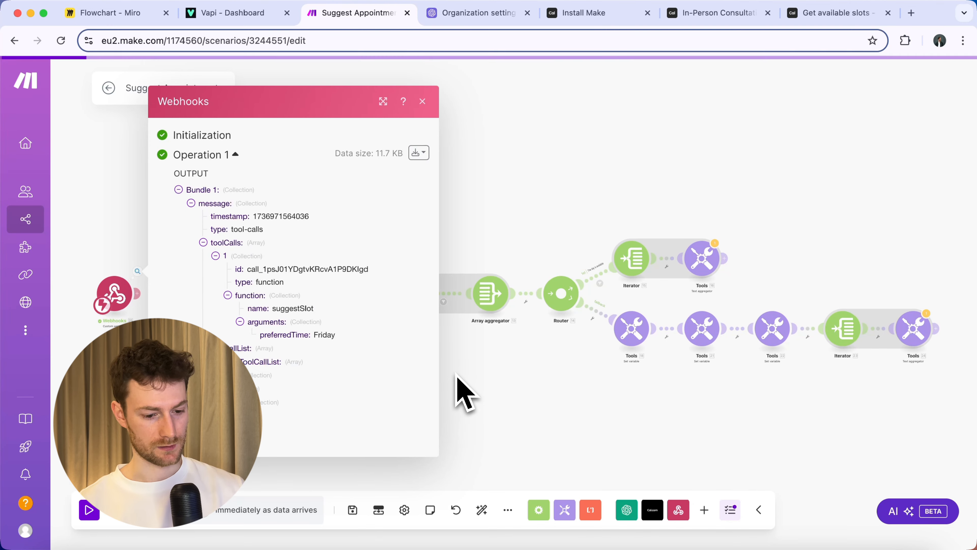
{"action": "left_click", "coordinate": [458, 389]}
{"action": "scroll", "coordinate": [392, 392], "scroll_direction": "up", "scroll_amount": 5}
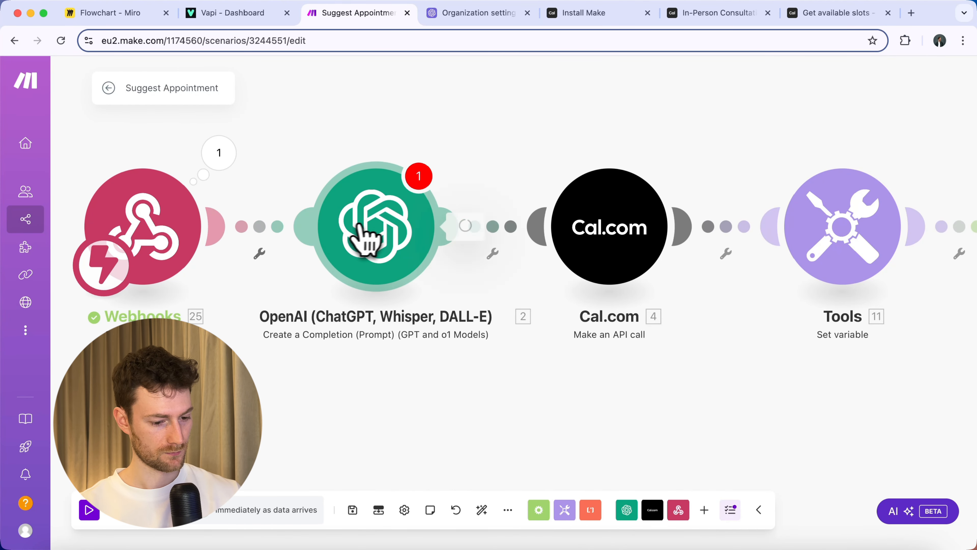
Map toolCalls[].function.arguments.preferredTime into the OpenAI module's 'Find the date for' message.
{"action": "left_click", "coordinate": [361, 233]}
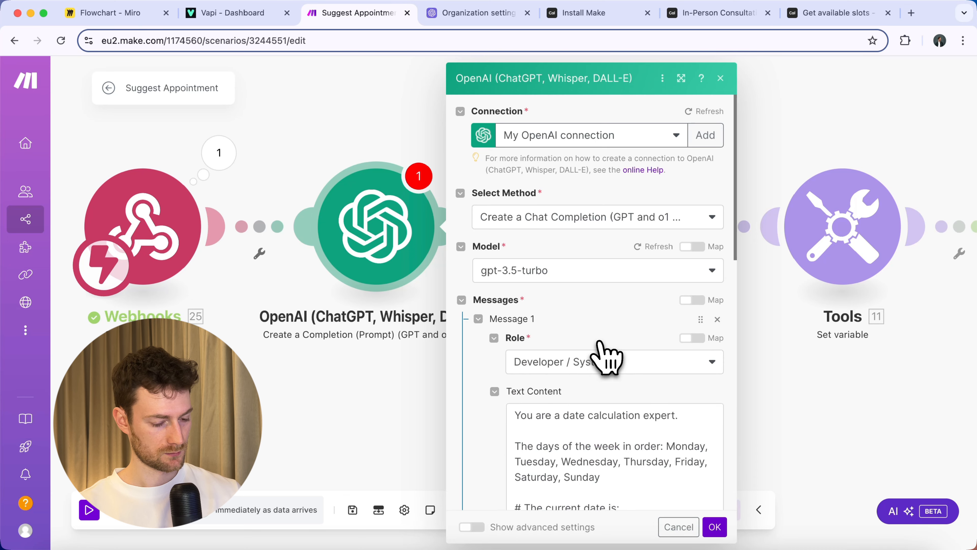
{"action": "scroll", "coordinate": [606, 356], "scroll_direction": "down", "scroll_amount": 5}
{"action": "scroll", "coordinate": [605, 353], "scroll_direction": "down", "scroll_amount": 10}
{"action": "scroll", "coordinate": [610, 354], "scroll_direction": "up", "scroll_amount": 3}
{"action": "left_click", "coordinate": [683, 424]}
{"action": "key", "text": "BackSpace"}
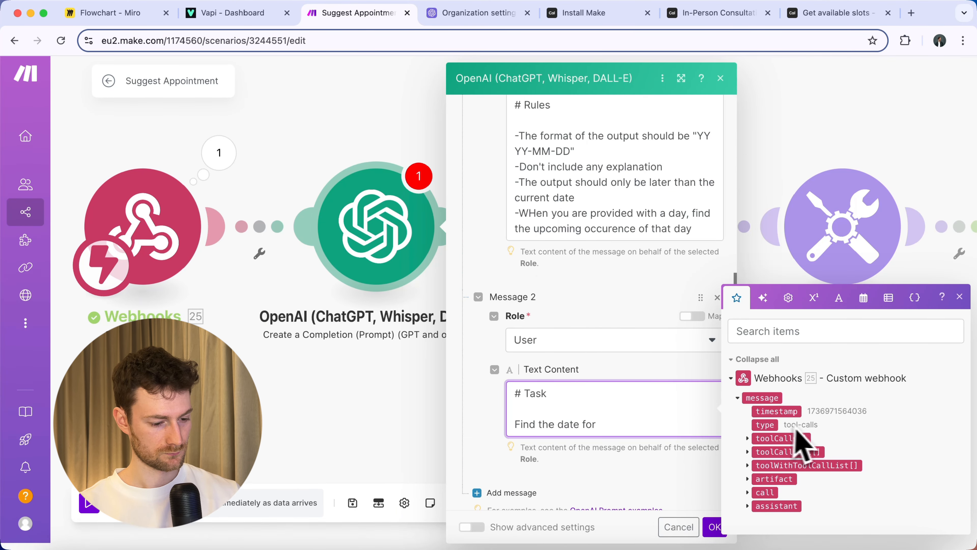
{"action": "left_click", "coordinate": [757, 439]}
{"action": "left_click", "coordinate": [766, 448]}
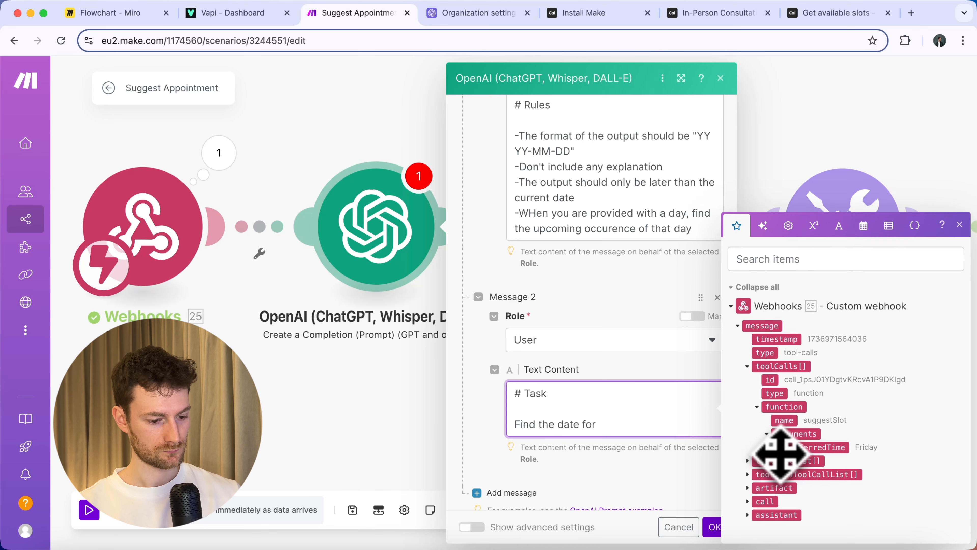
{"action": "left_click", "coordinate": [785, 453]}
{"action": "left_click", "coordinate": [714, 527]}
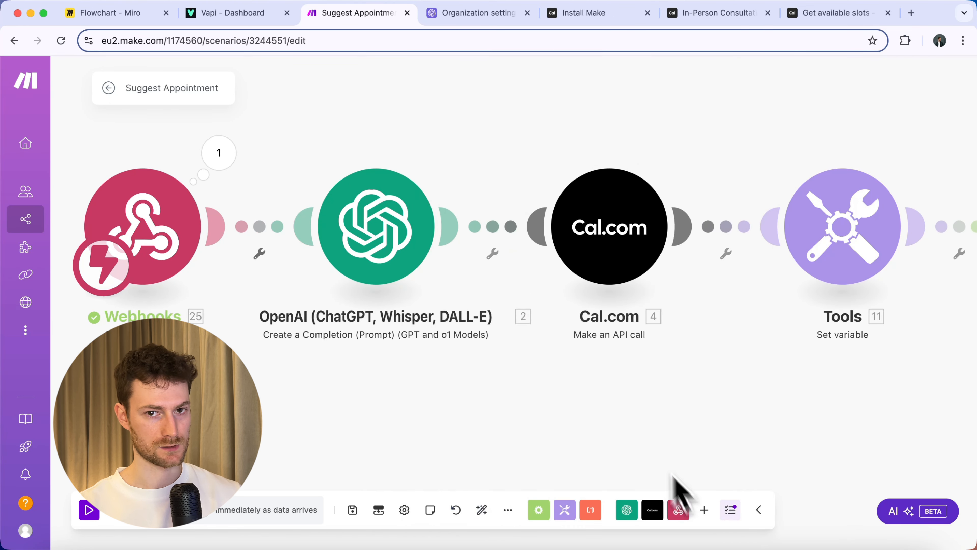
{"action": "scroll", "coordinate": [602, 392], "scroll_direction": "down", "scroll_amount": 5}
{"action": "scroll", "coordinate": [323, 414], "scroll_direction": "right", "scroll_amount": 5}
Add a Webhook response after the first Text aggregator with the pasted JSON body.
{"action": "scroll", "coordinate": [632, 320], "scroll_direction": "up", "scroll_amount": 8}
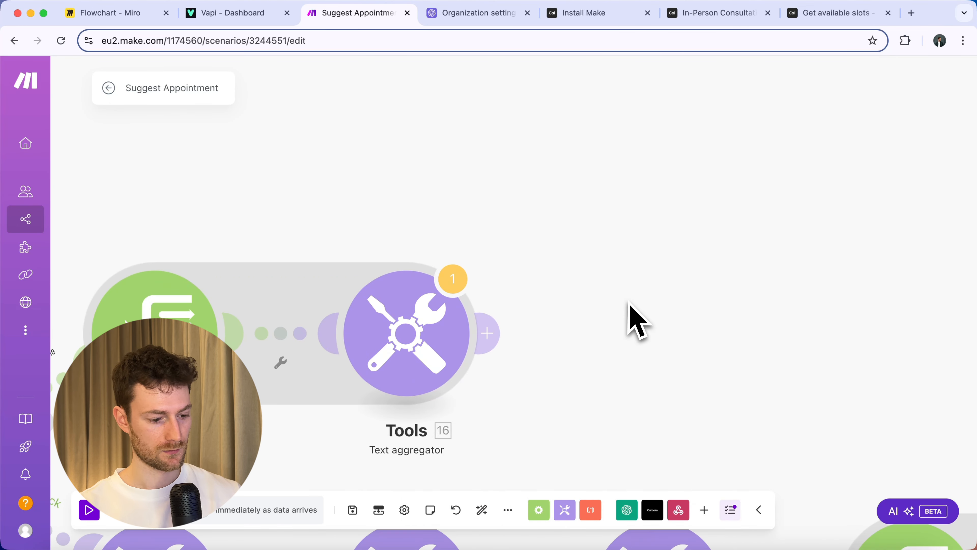
{"action": "scroll", "coordinate": [488, 300], "scroll_direction": "down", "scroll_amount": 1}
{"action": "left_click", "coordinate": [370, 284]}
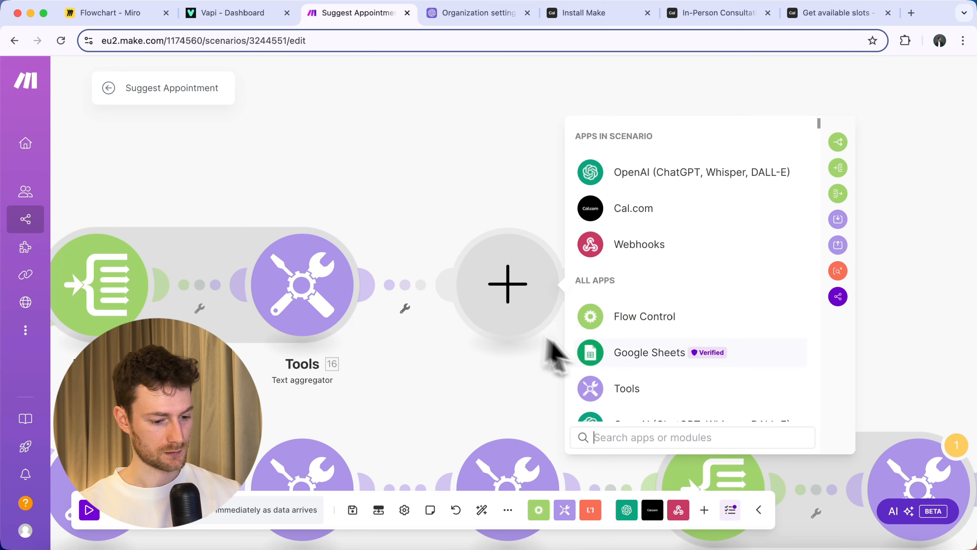
{"action": "left_click", "coordinate": [639, 244]}
{"action": "left_click", "coordinate": [654, 273]}
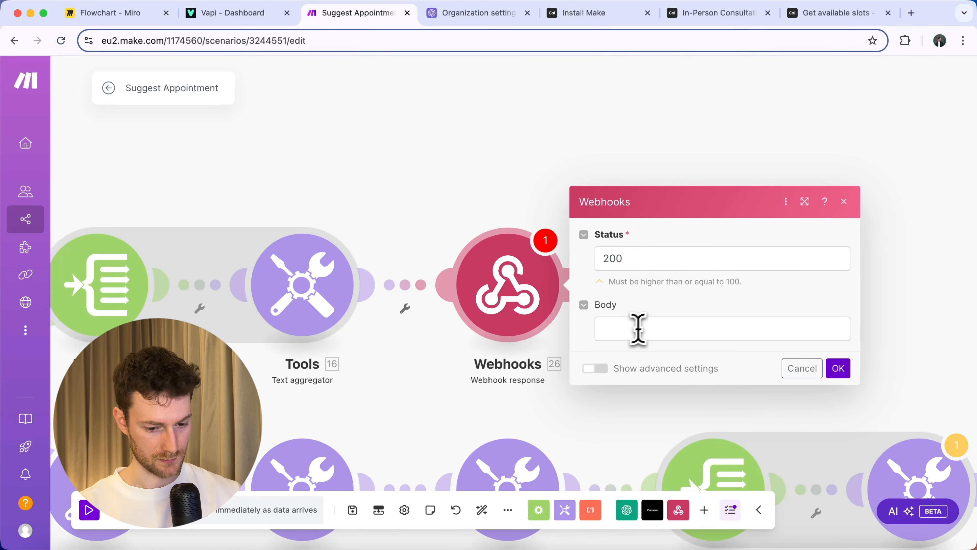
{"action": "left_click", "coordinate": [634, 329]}
{"action": "type", "text": "{ \"results\":[ { \"toolCallId\":\"{{1.message.toolCalls[].id}}\", \"result\":\"The preferred date is not available\" } ] }"}
Map toolCalls[].id into toolCallId and the aggregated slot text into result.
{"action": "left_click", "coordinate": [742, 375]}
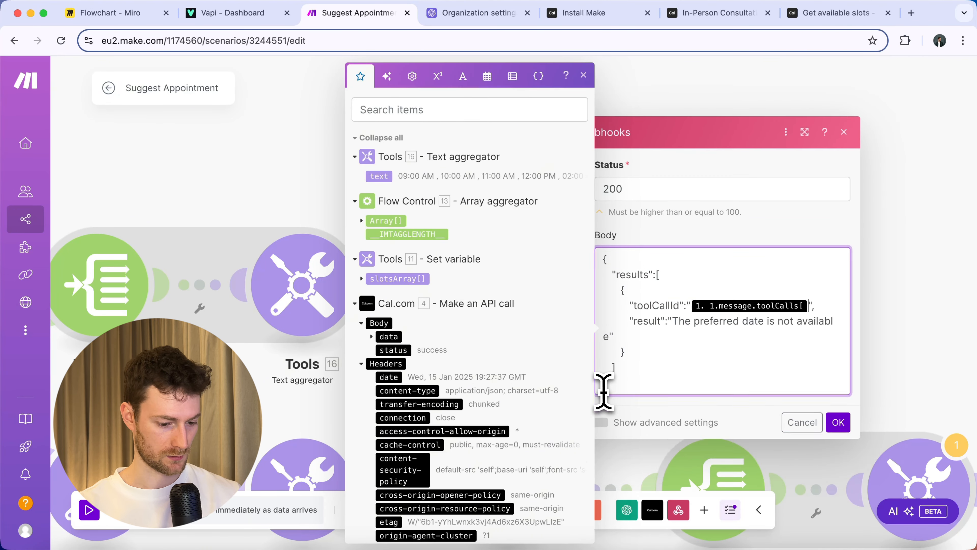
{"action": "key", "text": "BackSpace"}
{"action": "scroll", "coordinate": [427, 308], "scroll_direction": "down", "scroll_amount": 10}
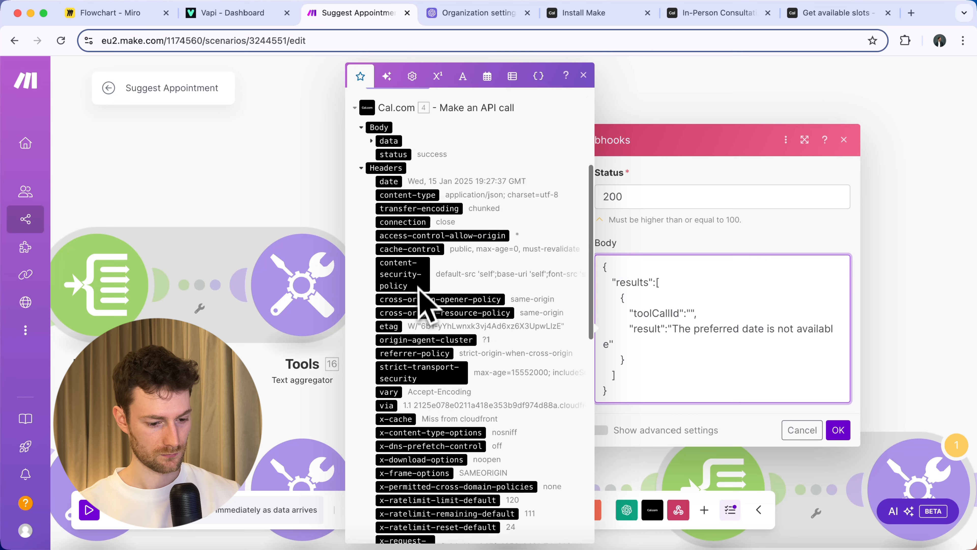
{"action": "left_click", "coordinate": [395, 423]}
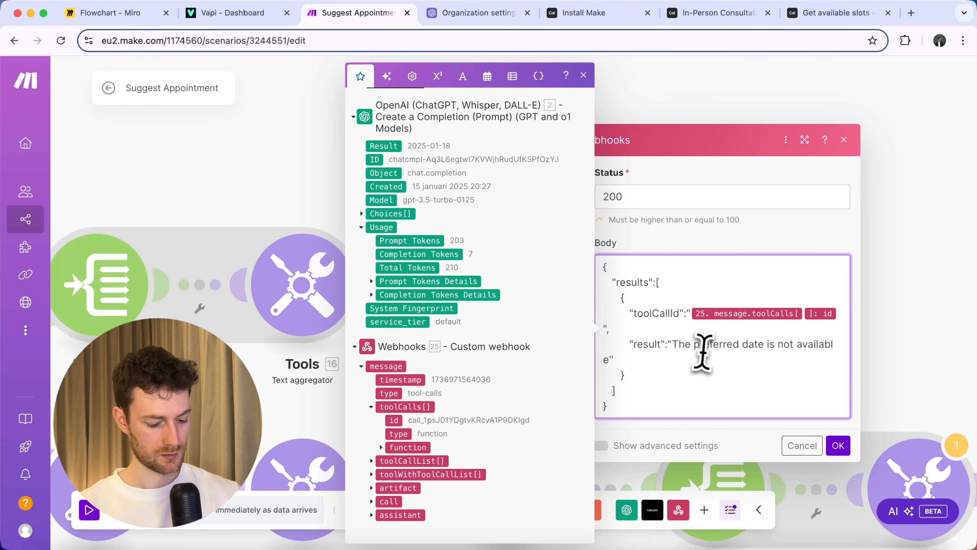
{"action": "left_click_drag", "start_coordinate": [677, 345], "coordinate": [608, 361]}
{"action": "key", "text": "BackSpace"}
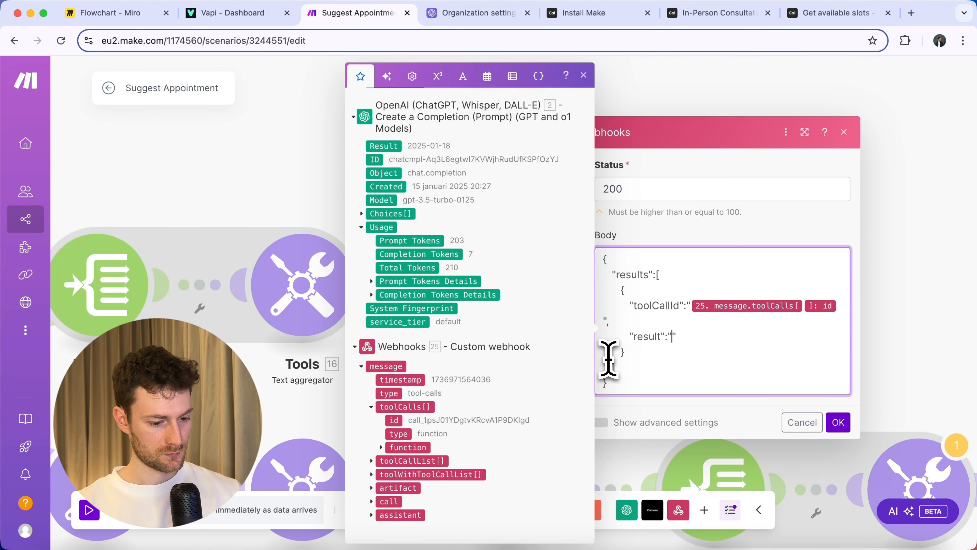
{"action": "scroll", "coordinate": [506, 259], "scroll_direction": "down", "scroll_amount": 10}
{"action": "scroll", "coordinate": [506, 260], "scroll_direction": "up", "scroll_amount": 10}
{"action": "left_click", "coordinate": [387, 178]}
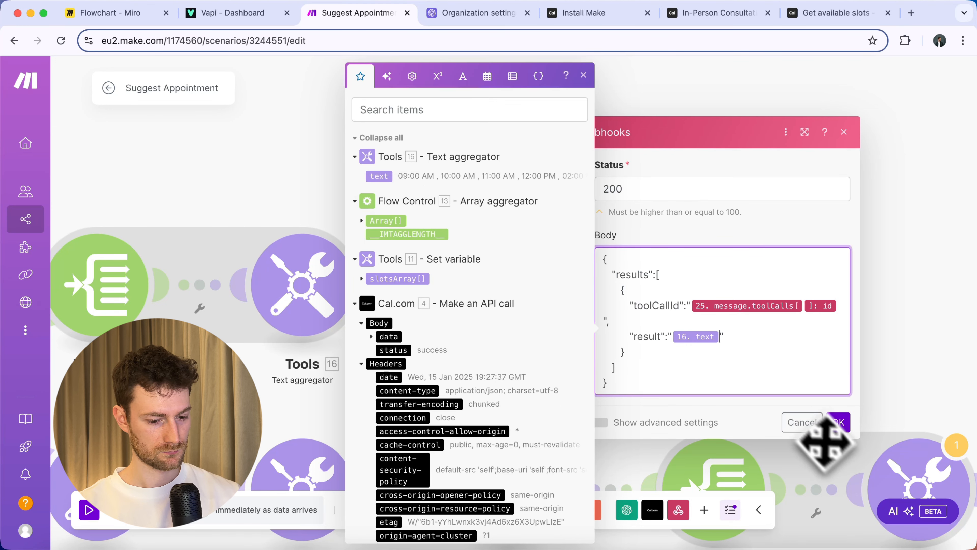
{"action": "left_click", "coordinate": [838, 422]}
Add a second Webhook response after the other Text aggregator with the JSON body.
{"action": "scroll", "coordinate": [753, 396], "scroll_direction": "down", "scroll_amount": 5}
{"action": "scroll", "coordinate": [754, 397], "scroll_direction": "right", "scroll_amount": 10}
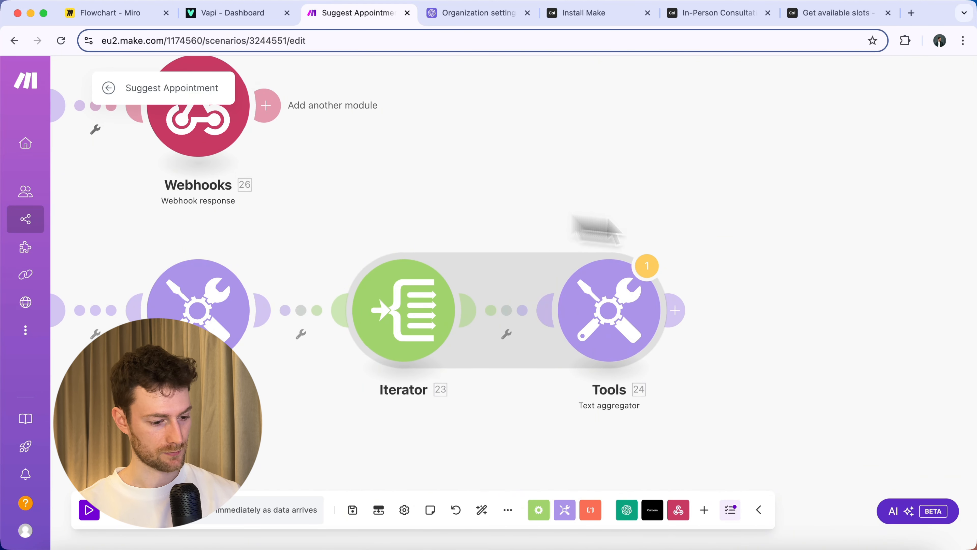
{"action": "left_click", "coordinate": [382, 315]}
{"action": "left_click", "coordinate": [631, 312]}
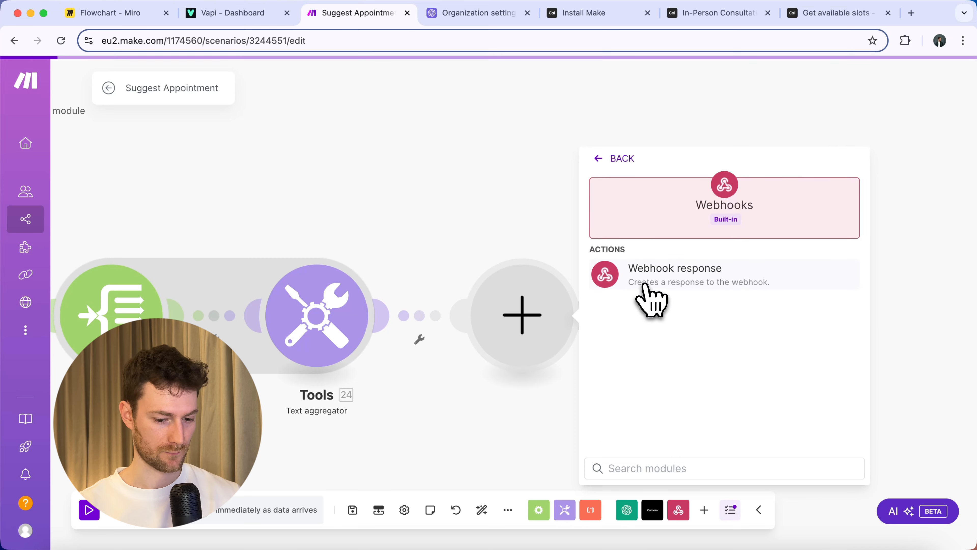
{"action": "left_click", "coordinate": [650, 299]}
{"action": "left_click", "coordinate": [655, 355]}
{"action": "type", "text": "{   \"results\":[     {       \"toolCallId\":\"25. message.toolCalls[ ]: id\",       \"result\":\"The preferred date is not available\"     }   ] }"}
Replace its placeholder result with the Tools 24 aggregated text and save.
{"action": "scroll", "coordinate": [408, 463], "scroll_direction": "down", "scroll_amount": 10}
{"action": "left_click_drag", "start_coordinate": [692, 377], "coordinate": [621, 384]}
{"action": "key", "text": "BackSpace"}
{"action": "left_click", "coordinate": [394, 176]}
{"action": "left_click", "coordinate": [852, 454]}
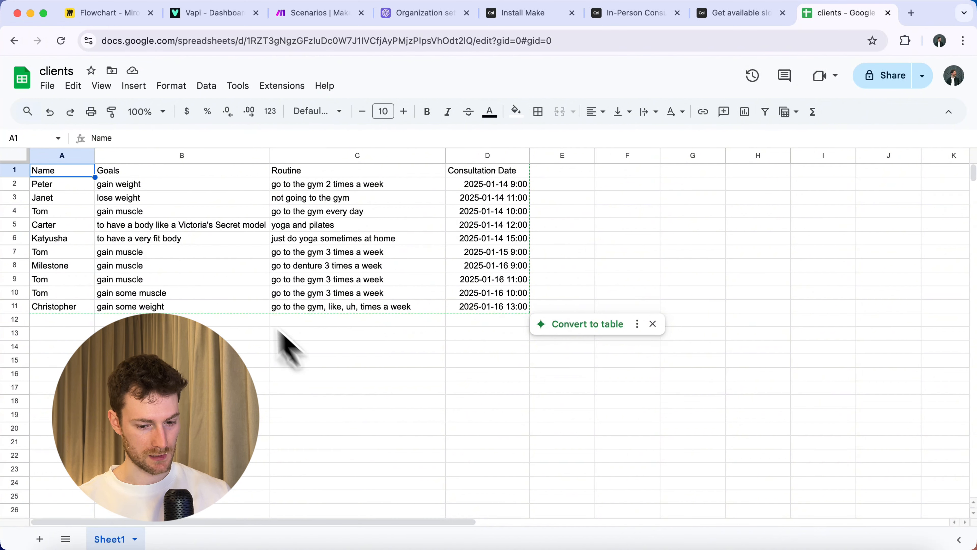
Review the clients sheet's Goals and Consultation Date headers, then return to Make's scenarios list.
{"action": "key", "text": "Tab"}
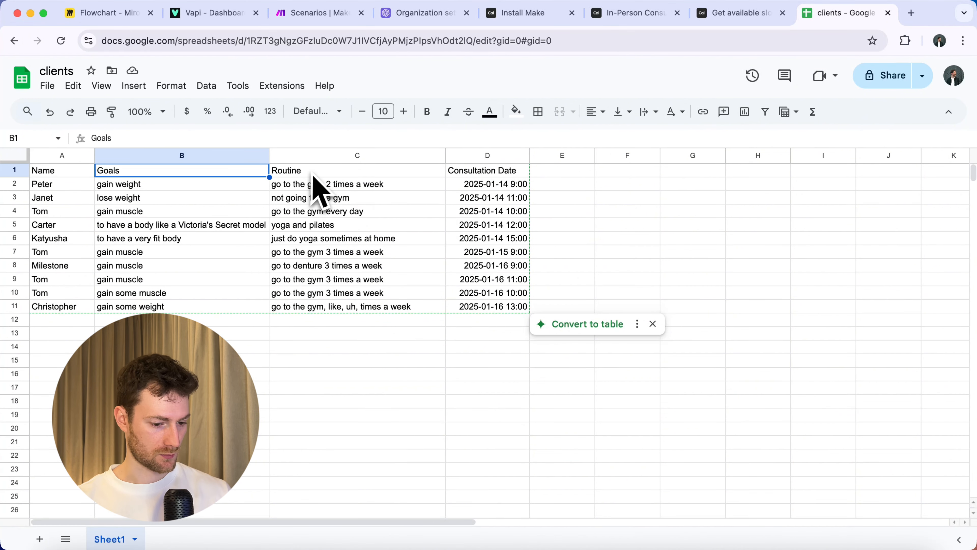
{"action": "key", "text": "Tab"}
{"action": "key", "text": "Tab"}
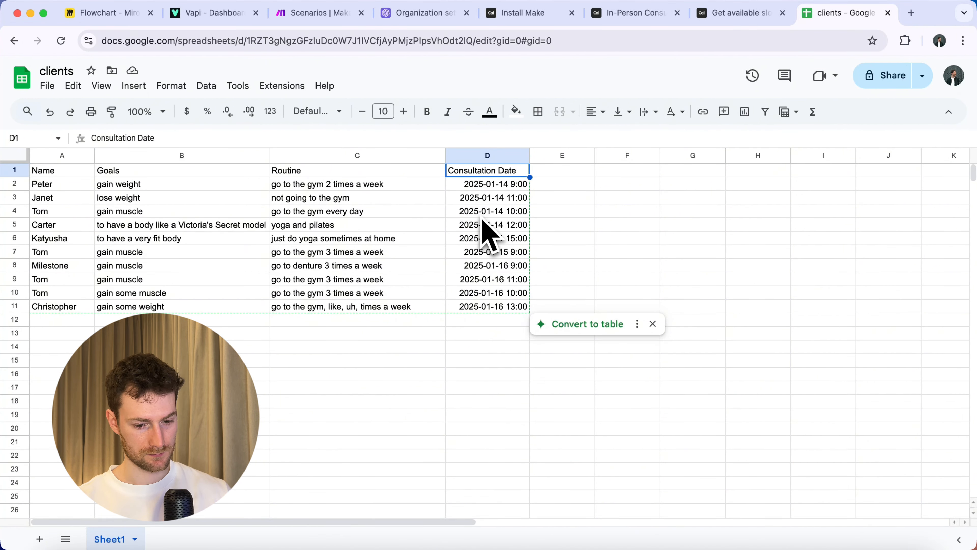
{"action": "left_click", "coordinate": [322, 16]}
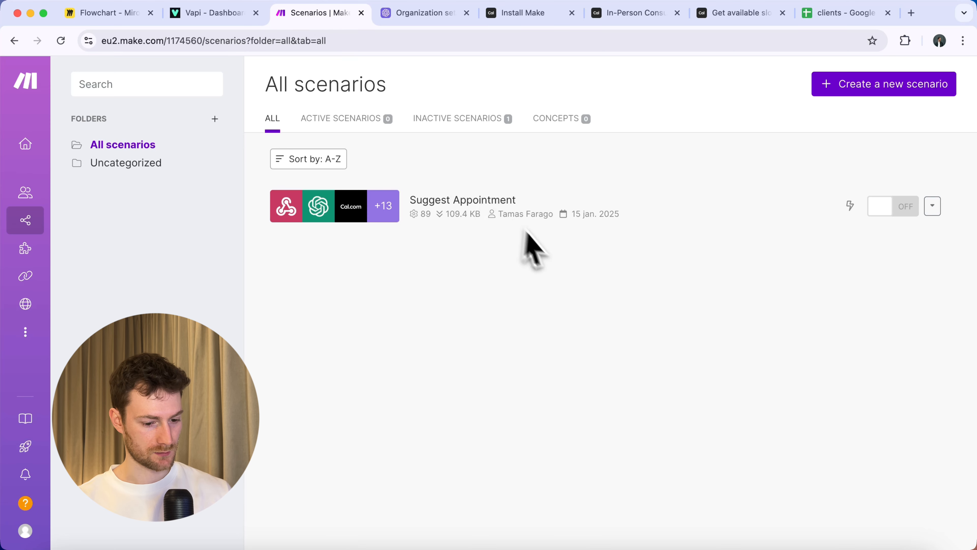
Create a new blank scenario in Make.
{"action": "left_click", "coordinate": [851, 87]}
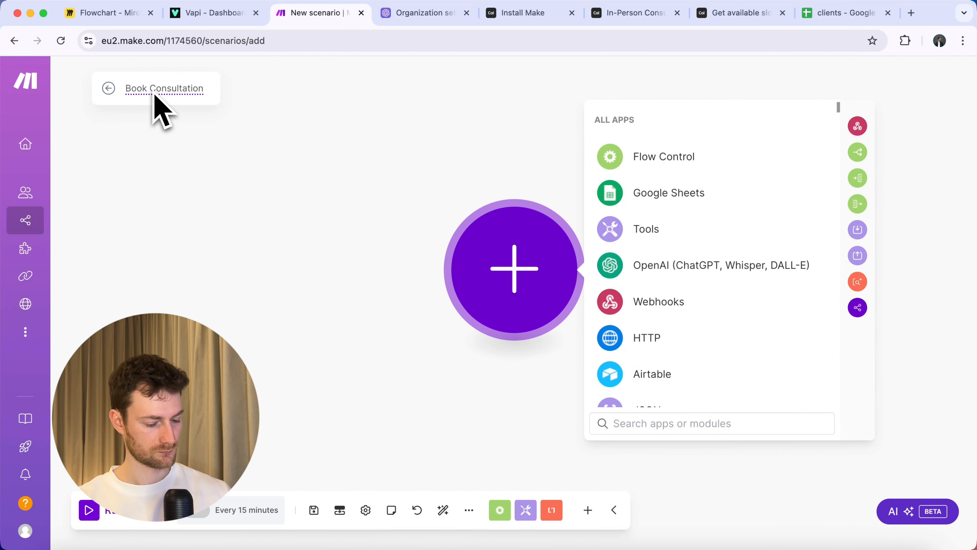
Add a Set multiple variables module whose first variable, name, is set to Tom.
{"action": "type", "text": "et mult"}
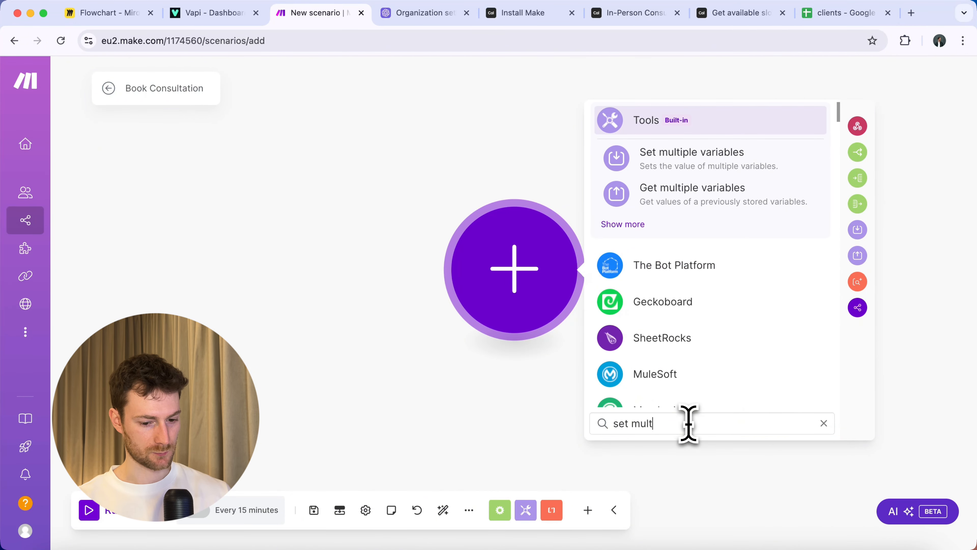
{"action": "left_click", "coordinate": [699, 158]}
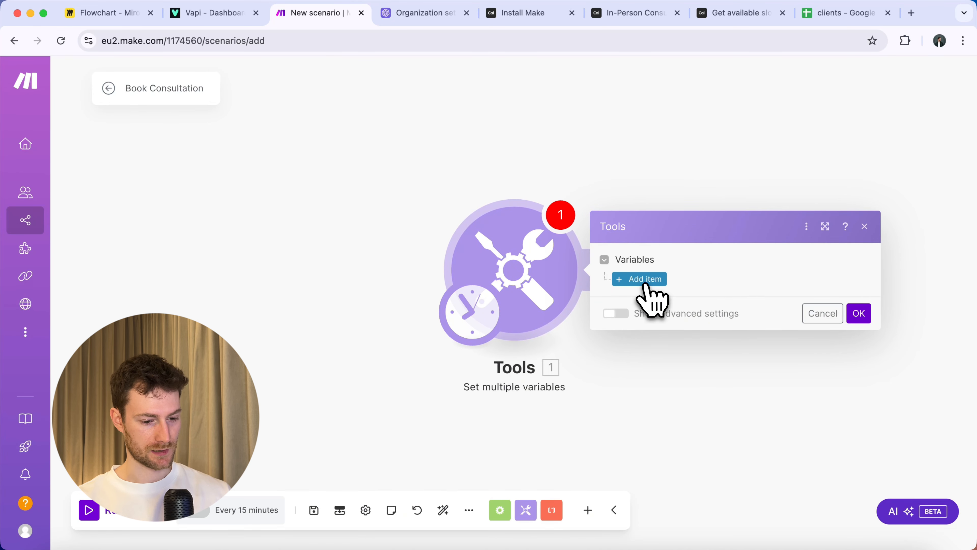
{"action": "left_click", "coordinate": [647, 285]}
{"action": "left_click", "coordinate": [671, 252]}
{"action": "type", "text": "n"}
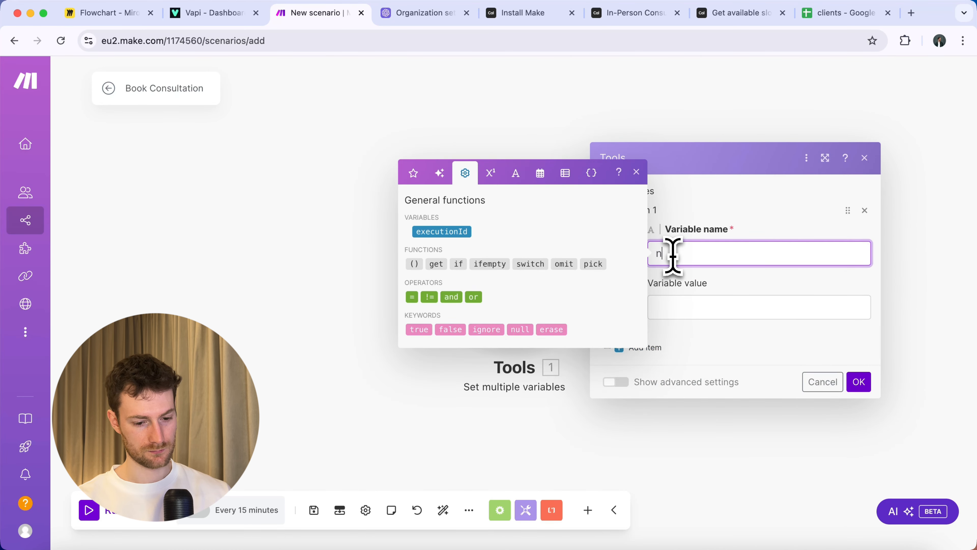
{"action": "type", "text": "ame"}
{"action": "left_click", "coordinate": [677, 308]}
{"action": "type", "text": "Tom"}
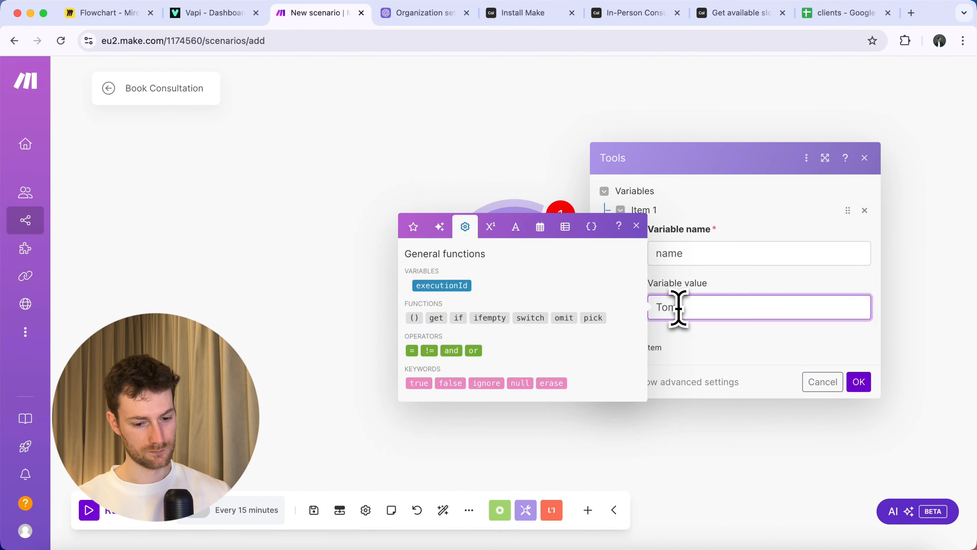
Add goals and routine variables with sample values.
{"action": "left_click", "coordinate": [681, 347]}
{"action": "left_click", "coordinate": [686, 322]}
{"action": "type", "text": "goals"}
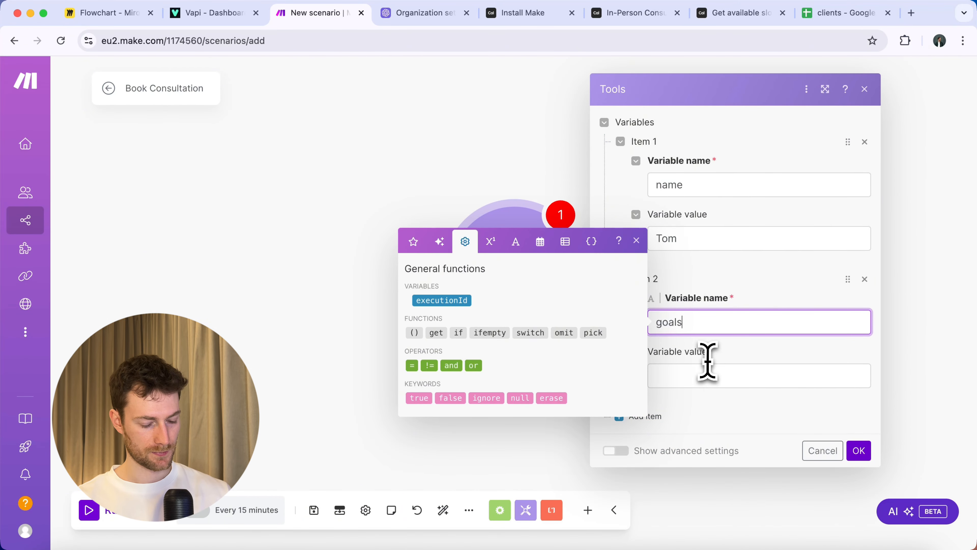
{"action": "left_click", "coordinate": [706, 375]}
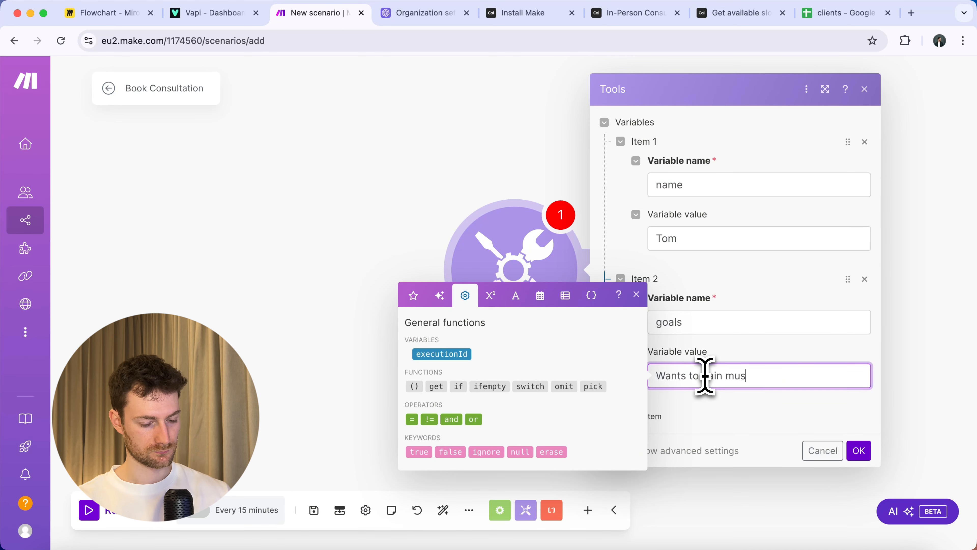
{"action": "left_click", "coordinate": [654, 415]}
{"action": "left_click", "coordinate": [677, 443]}
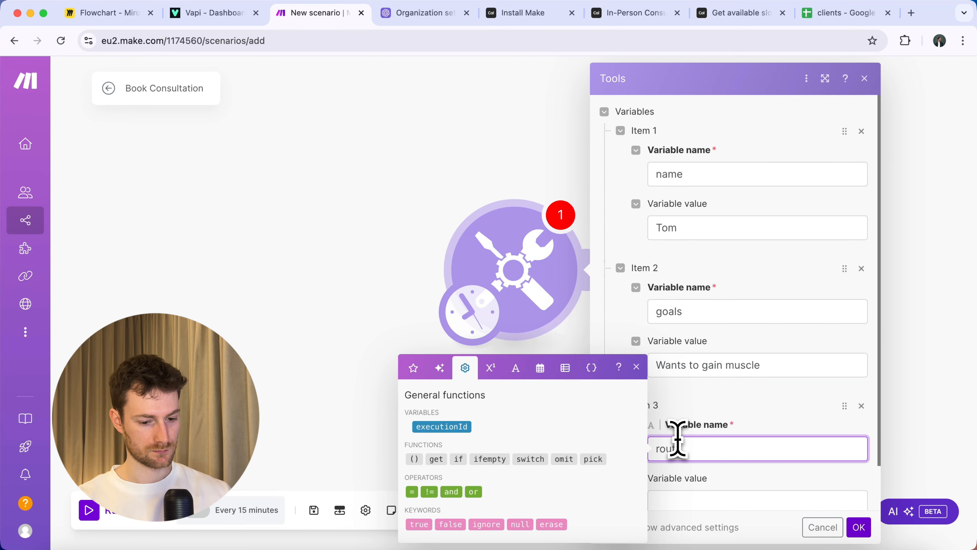
{"action": "key", "text": "Tab"}
{"action": "type", "text": "g"}
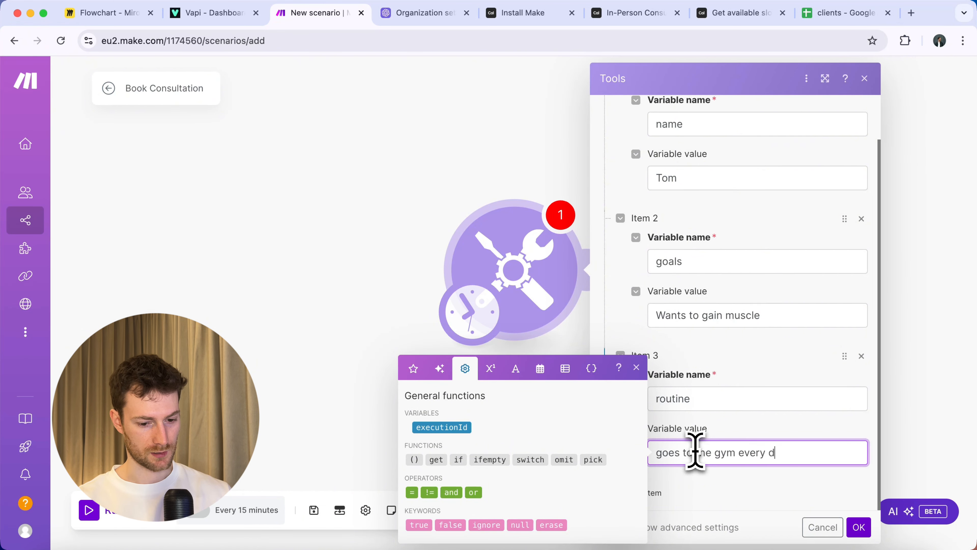
{"action": "left_click", "coordinate": [711, 502]}
Add a dateTime variable with a sample value and save the module settings.
{"action": "left_click", "coordinate": [650, 494]}
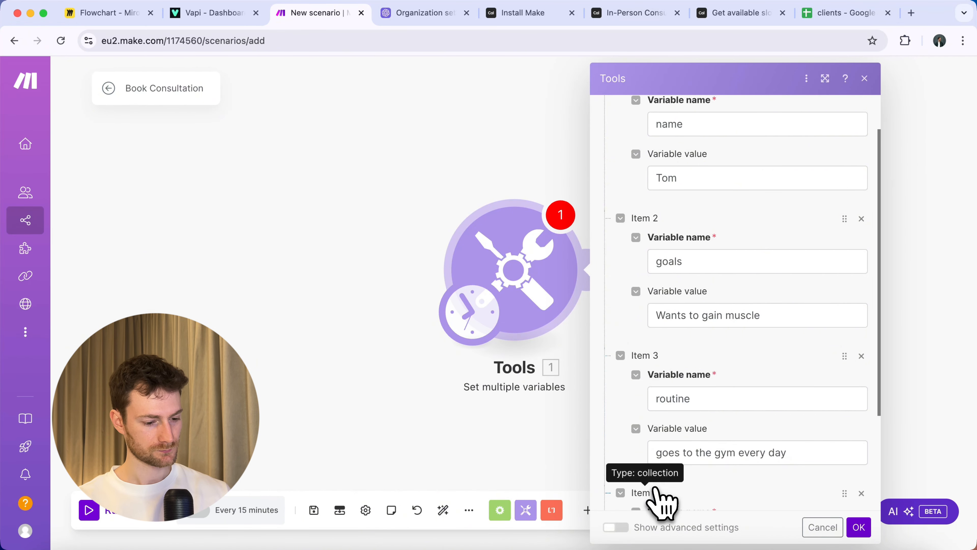
{"action": "left_click", "coordinate": [721, 398]}
{"action": "type", "text": "dateTime"}
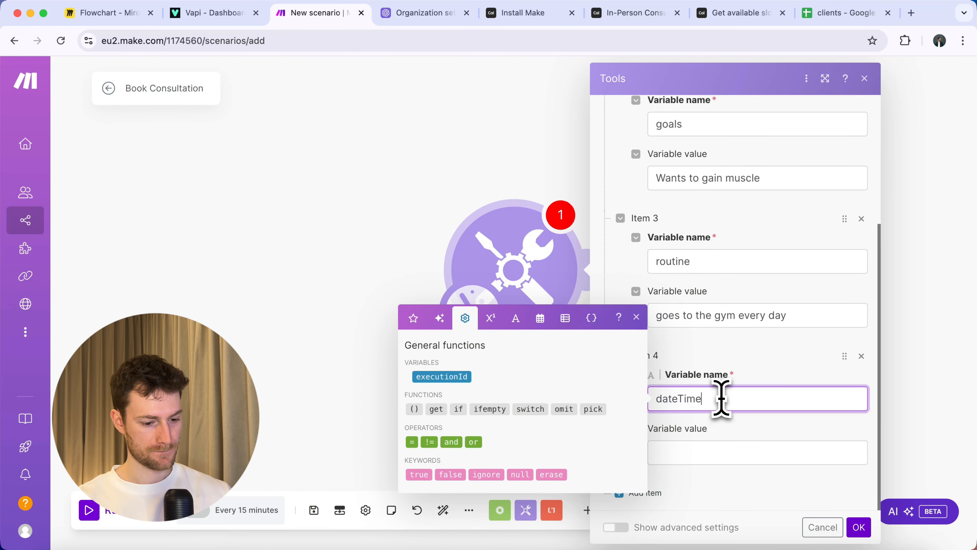
{"action": "left_click", "coordinate": [714, 456]}
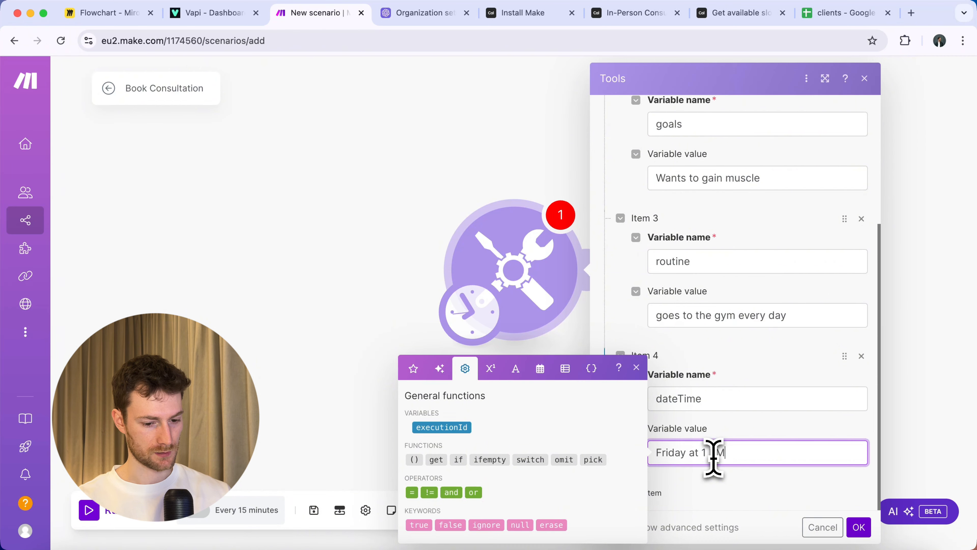
{"action": "left_click", "coordinate": [858, 527]}
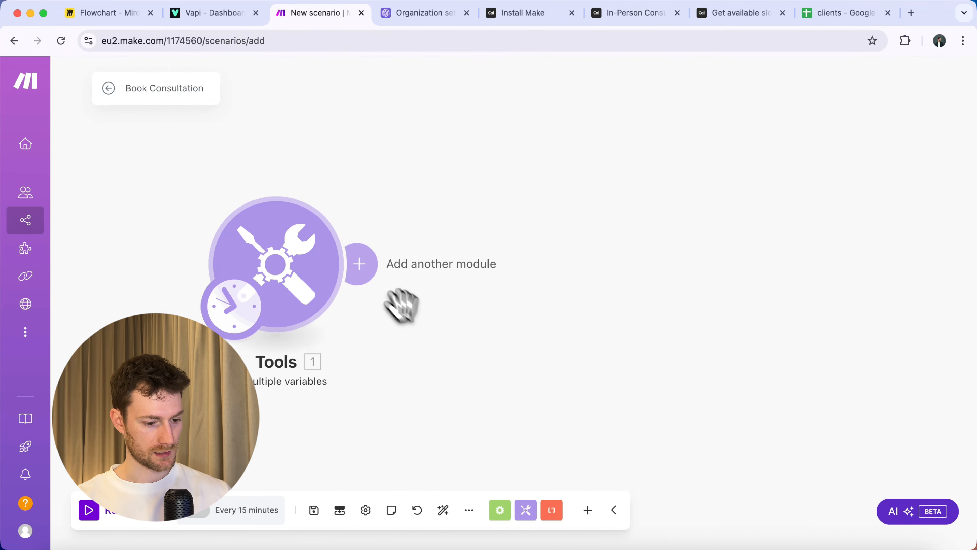
Add an OpenAI Create a Completion module after Tools using the gpt-3.5-turbo model.
{"action": "left_click", "coordinate": [388, 290]}
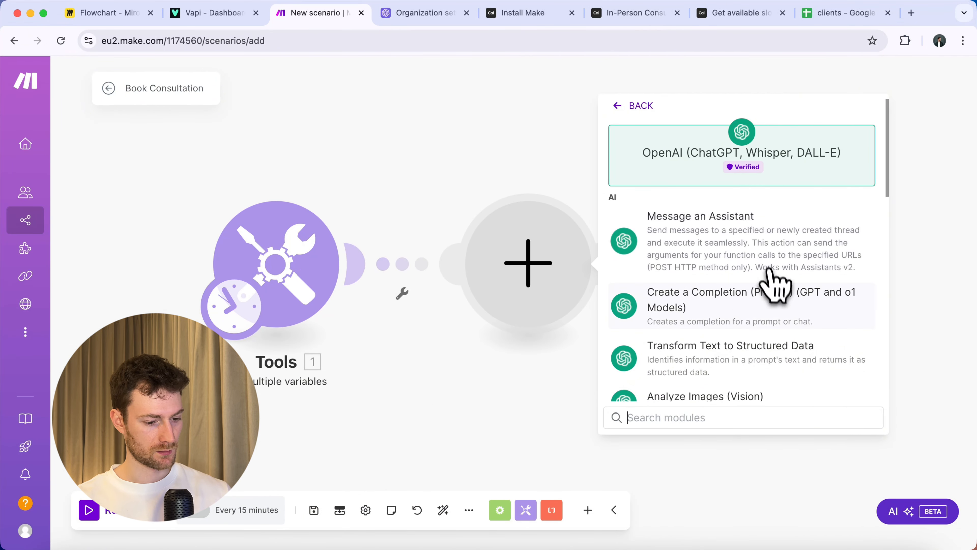
{"action": "left_click", "coordinate": [765, 300]}
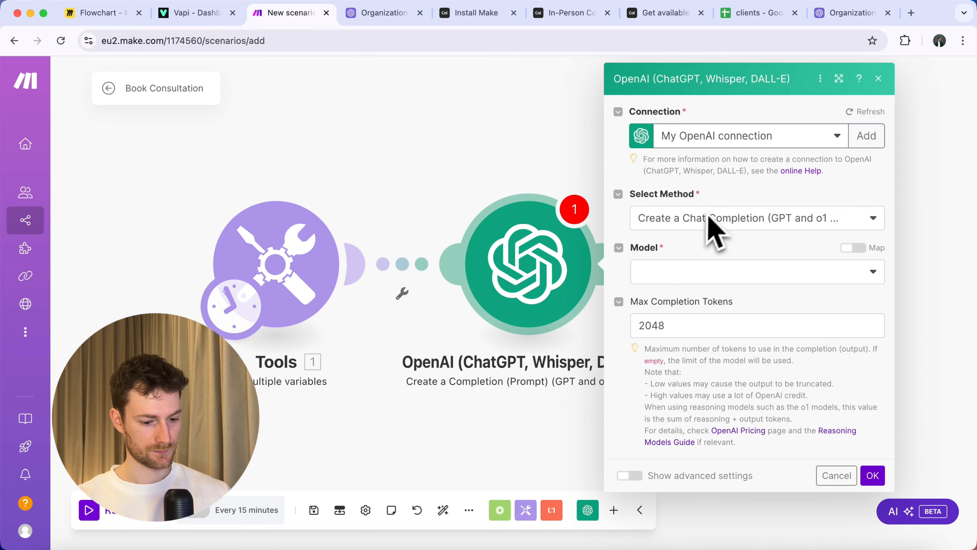
{"action": "left_click", "coordinate": [704, 274]}
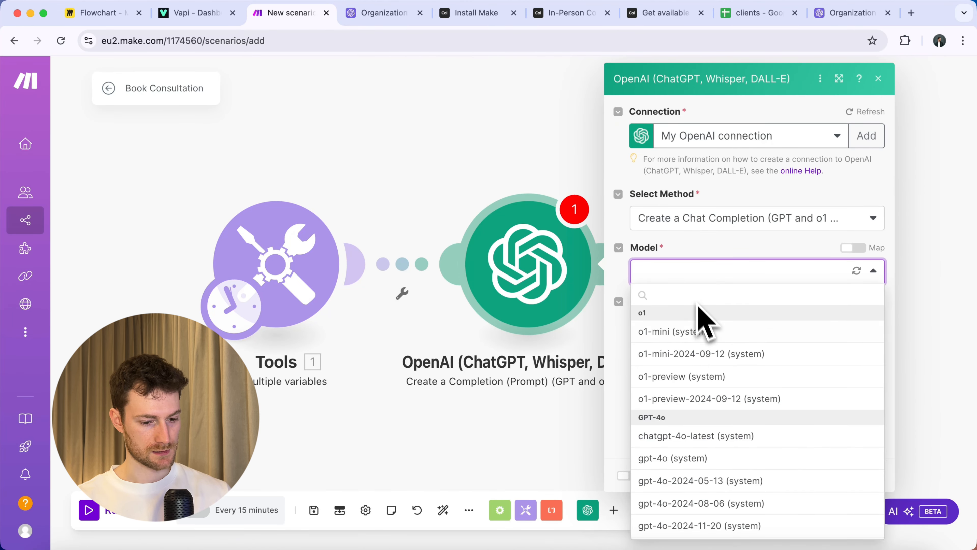
{"action": "scroll", "coordinate": [704, 346], "scroll_direction": "down", "scroll_amount": 10}
{"action": "left_click", "coordinate": [701, 460]}
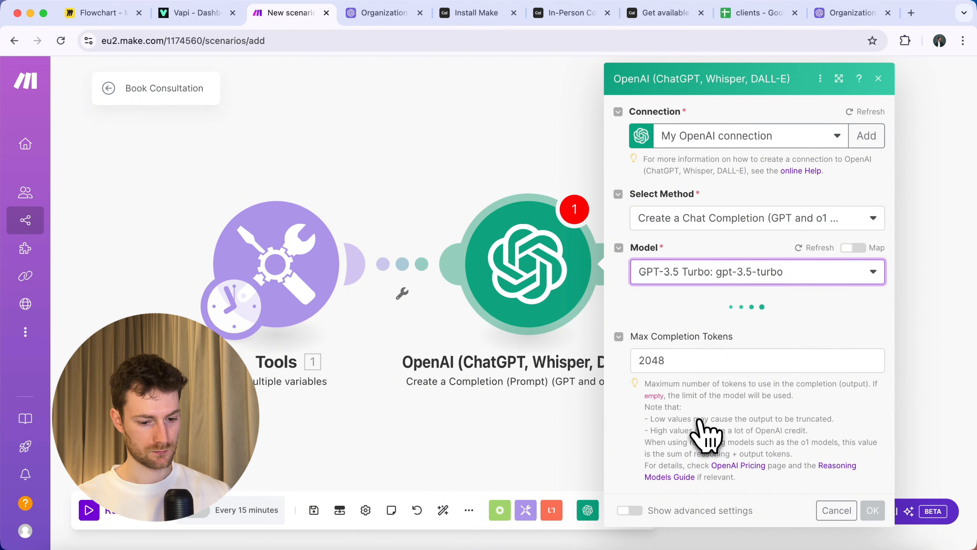
Add a System message with the date-parsing prompt, changing its output format to YYYY-MM-DD HH:mm.
{"action": "left_click", "coordinate": [670, 320]}
{"action": "left_click", "coordinate": [702, 369]}
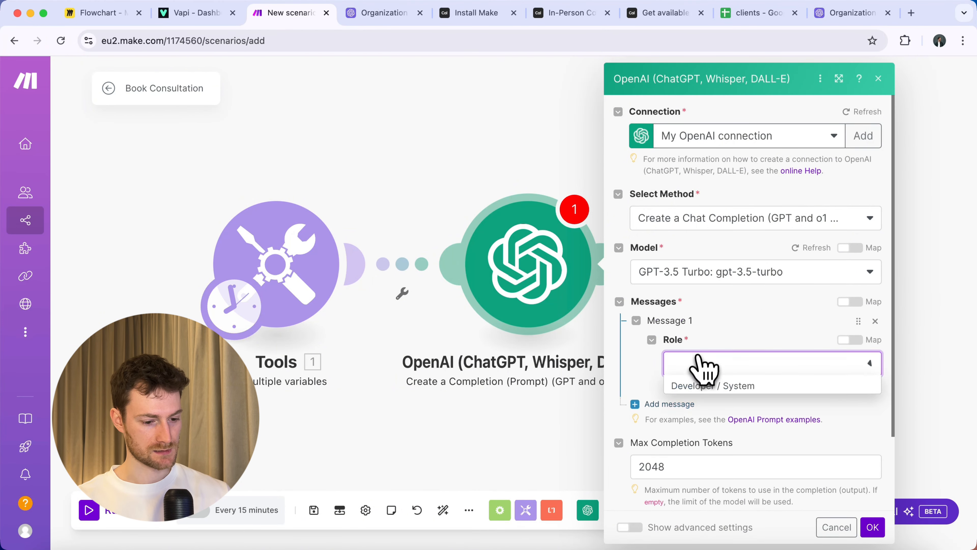
{"action": "left_click", "coordinate": [708, 385]}
{"action": "scroll", "coordinate": [736, 381], "scroll_direction": "down", "scroll_amount": 2}
{"action": "left_click", "coordinate": [720, 368]}
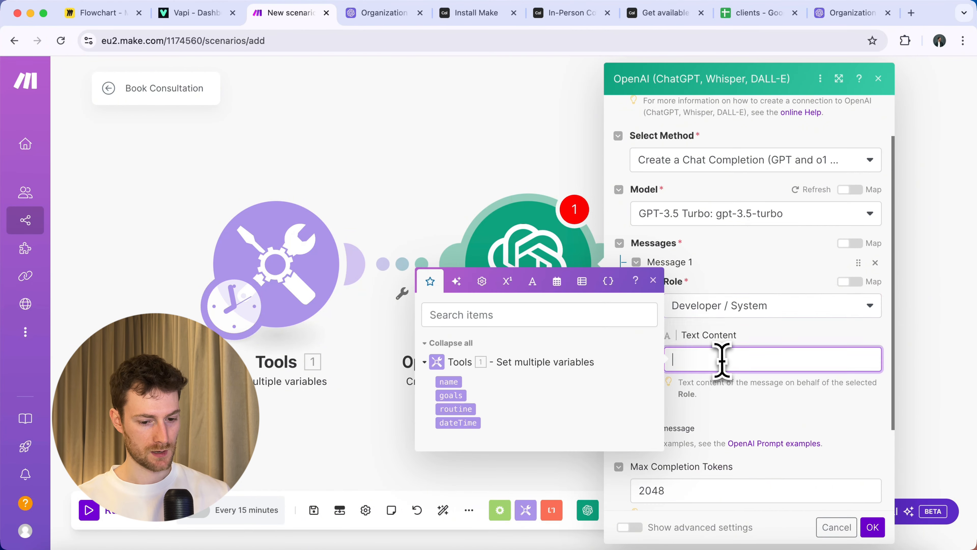
{"action": "key", "text": "cmd+v"}
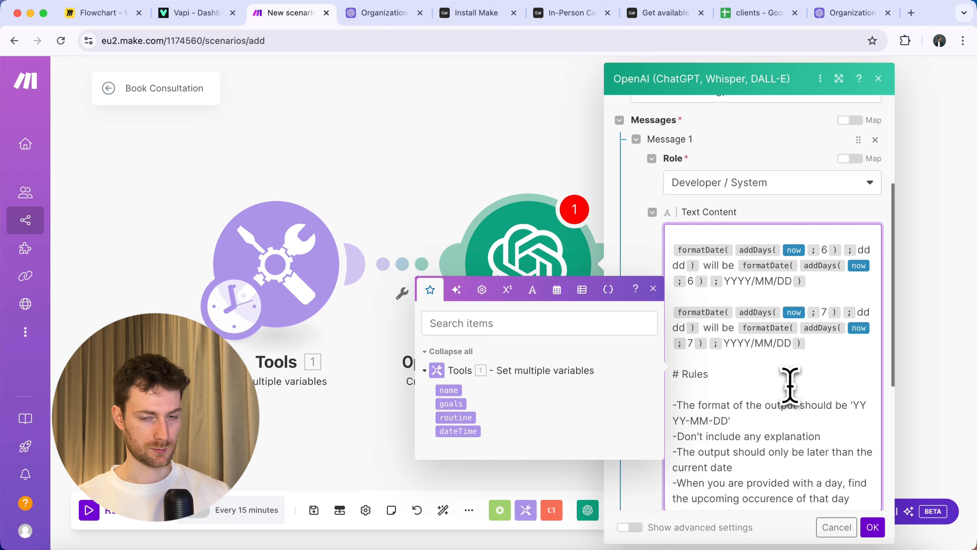
{"action": "scroll", "coordinate": [790, 385], "scroll_direction": "down", "scroll_amount": 1}
{"action": "left_click_drag", "start_coordinate": [854, 385], "coordinate": [726, 398]}
{"action": "key", "text": "BackSpace"}
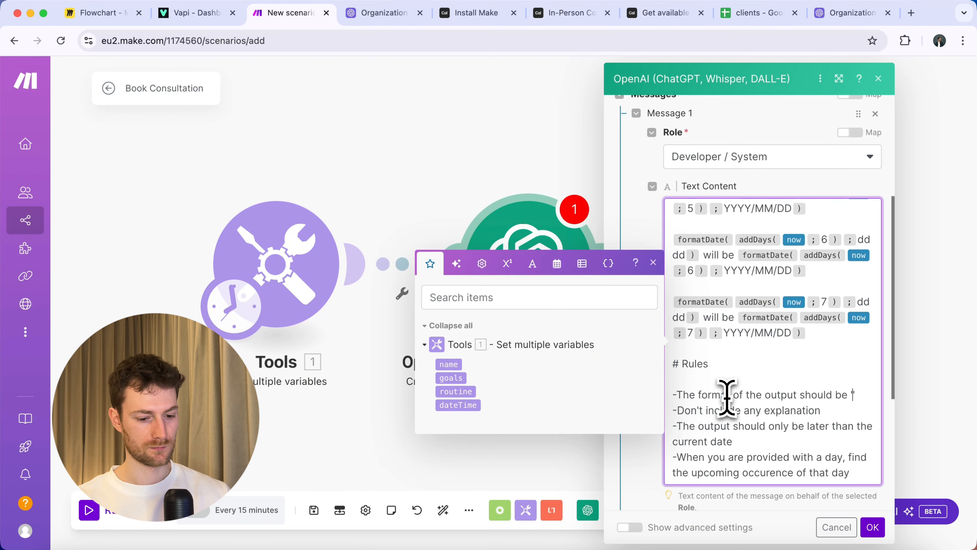
{"action": "type", "text": "YYYY-MM-DD HH:mm"}
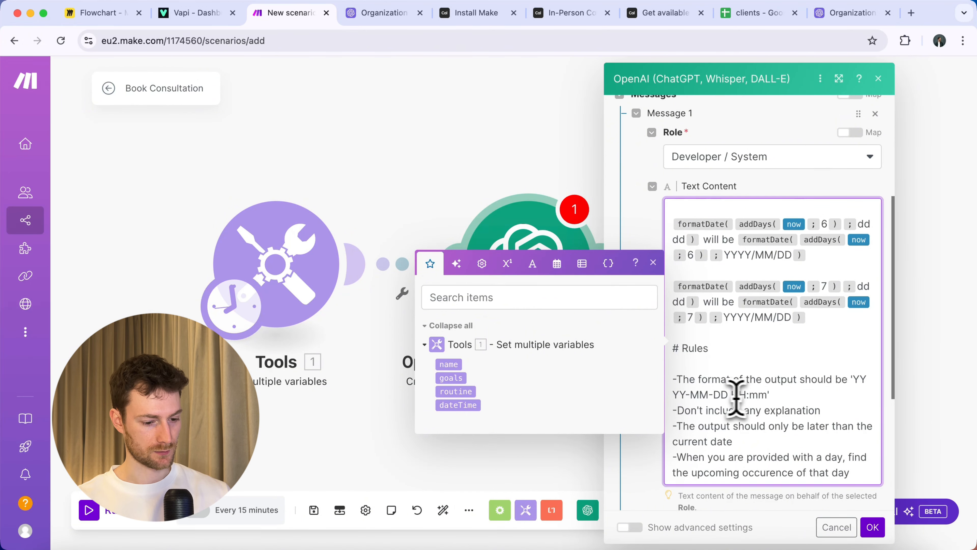
{"action": "scroll", "coordinate": [756, 399], "scroll_direction": "down", "scroll_amount": 3}
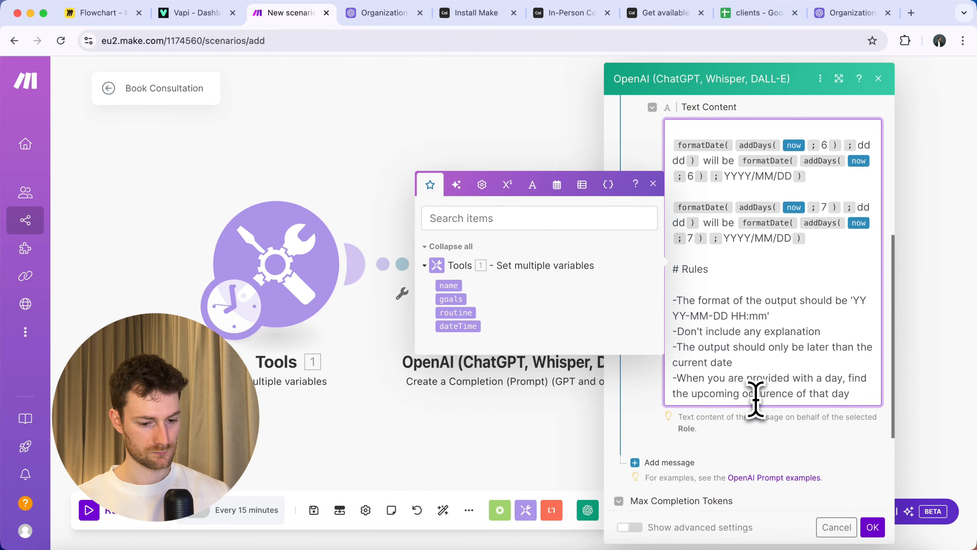
Add a User message 'Find the date for:' followed by the dateTime variable.
{"action": "left_click", "coordinate": [708, 359]}
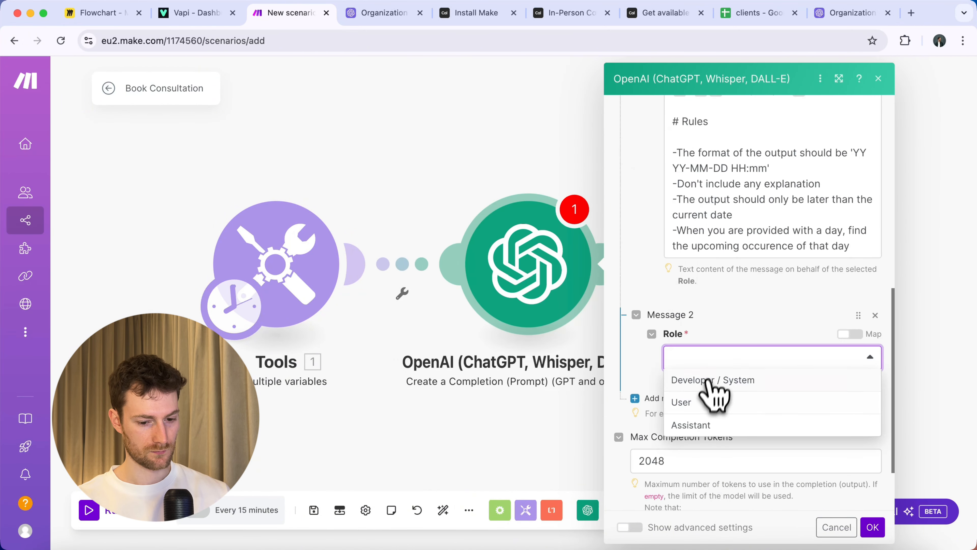
{"action": "left_click", "coordinate": [709, 402]}
{"action": "scroll", "coordinate": [716, 381], "scroll_direction": "down", "scroll_amount": 2}
{"action": "left_click", "coordinate": [694, 363]}
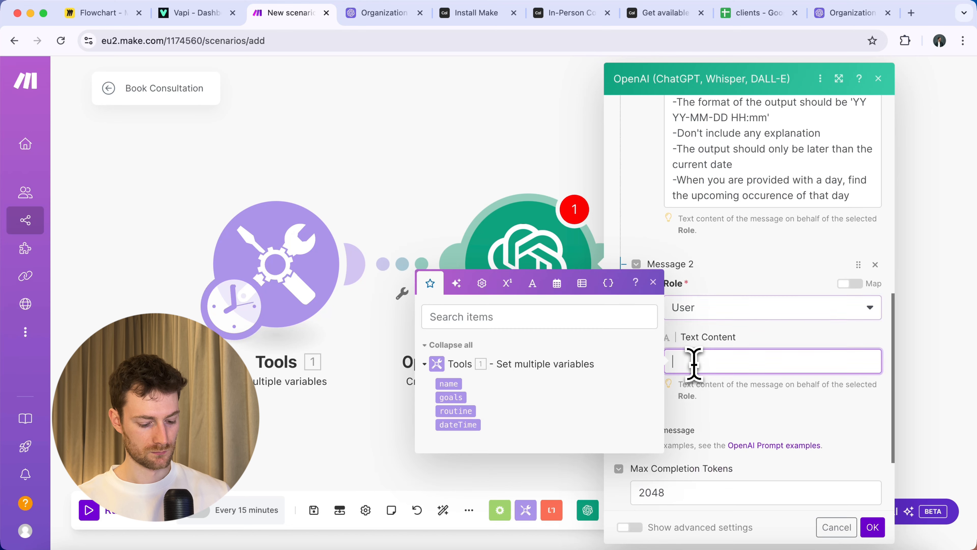
{"action": "type", "text": "Find the date for: 1. dateTime"}
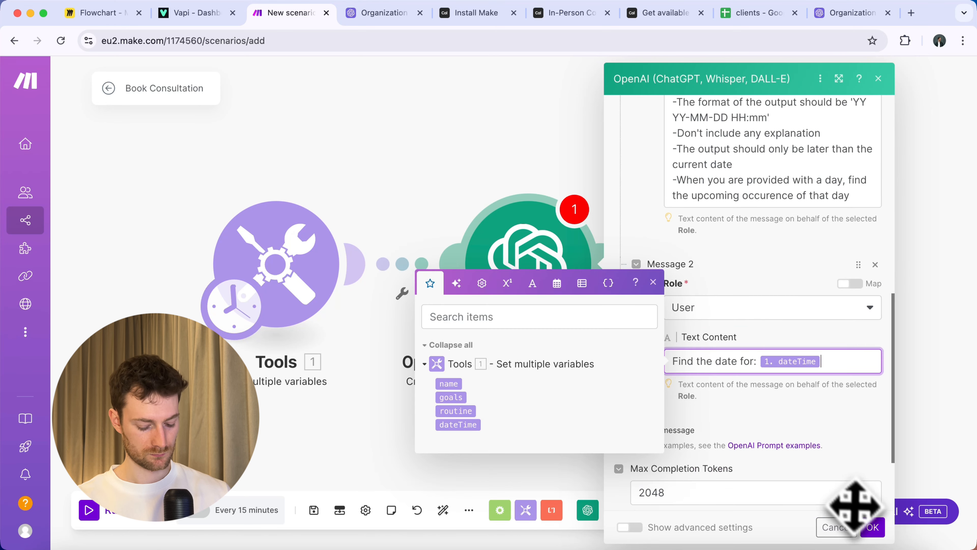
{"action": "left_click", "coordinate": [872, 527]}
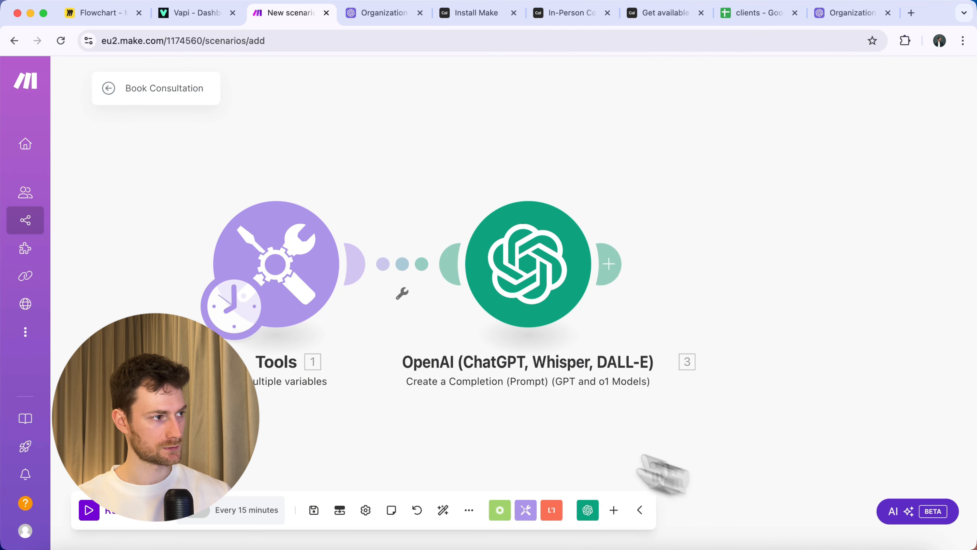
{"action": "left_click", "coordinate": [143, 518]}
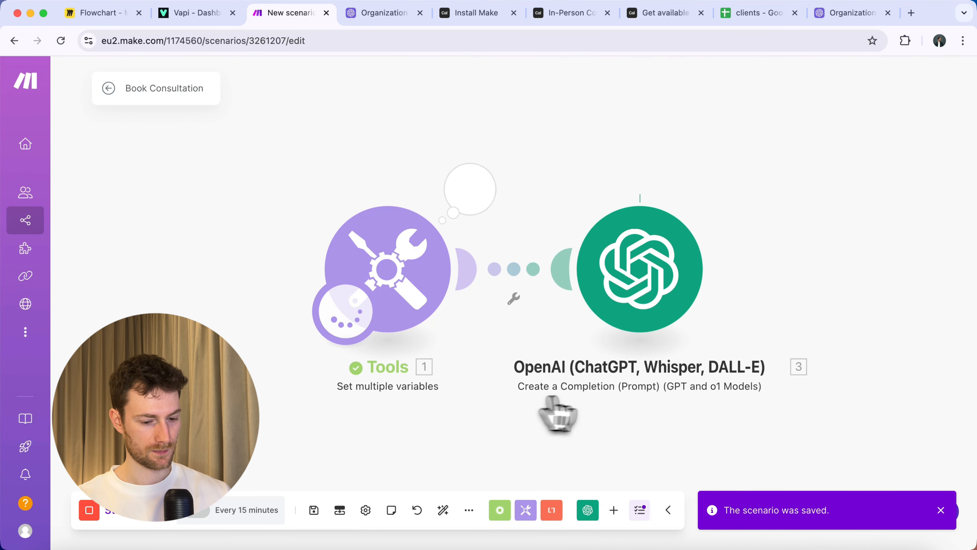
{"action": "left_click", "coordinate": [720, 199]}
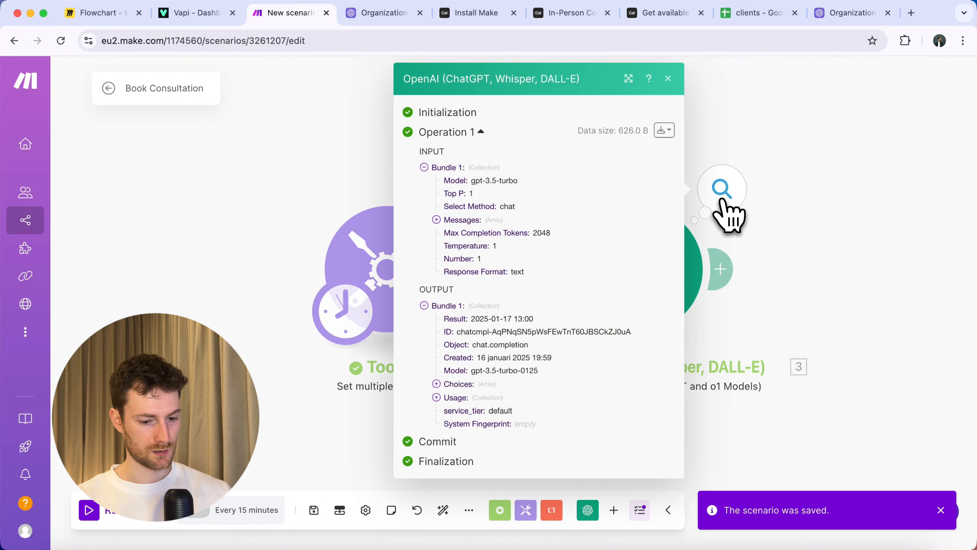
{"action": "left_click", "coordinate": [798, 231]}
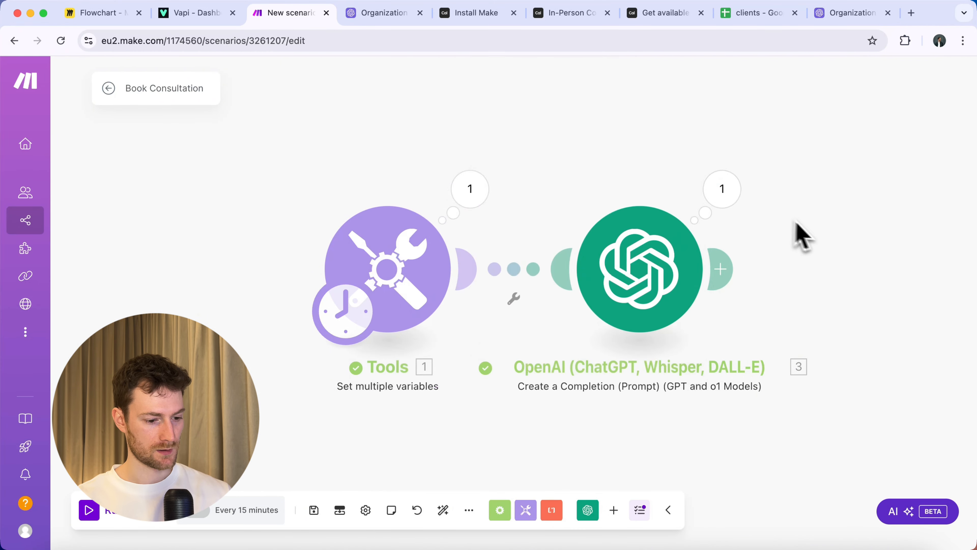
{"action": "left_click_drag", "start_coordinate": [799, 231], "coordinate": [506, 240]}
{"action": "left_click", "coordinate": [414, 258]}
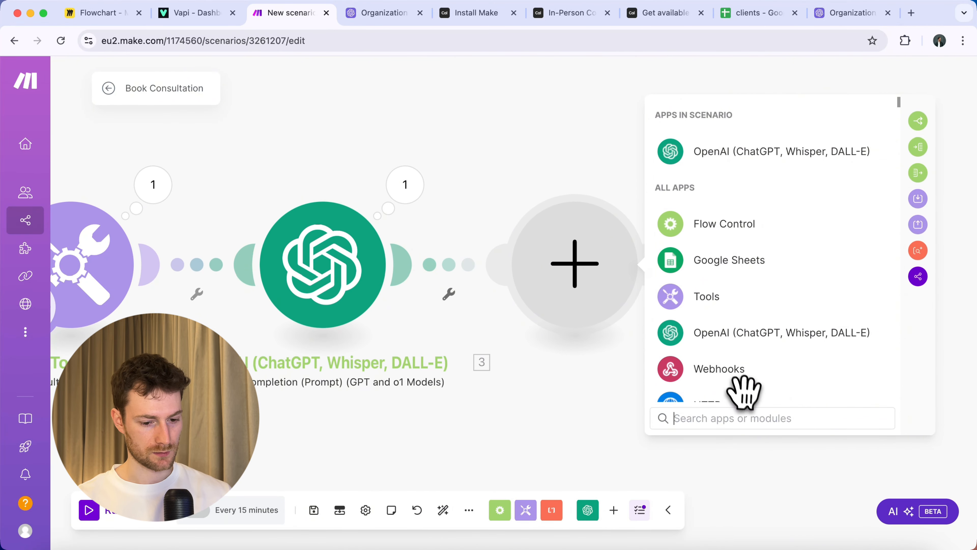
Add a Google Calendar Create an Event module with the client's name as the event name.
{"action": "type", "text": "calen"}
{"action": "left_click", "coordinate": [733, 297]}
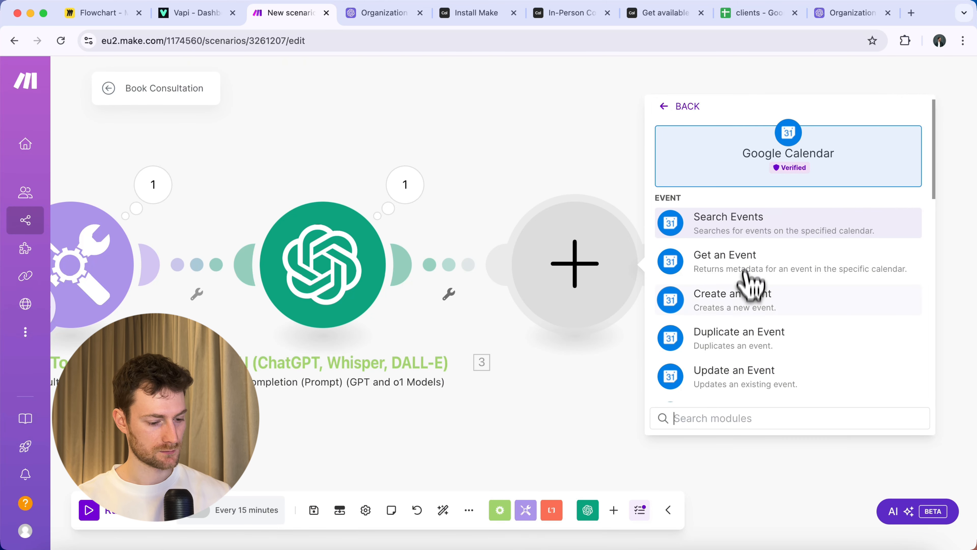
{"action": "left_click", "coordinate": [746, 299]}
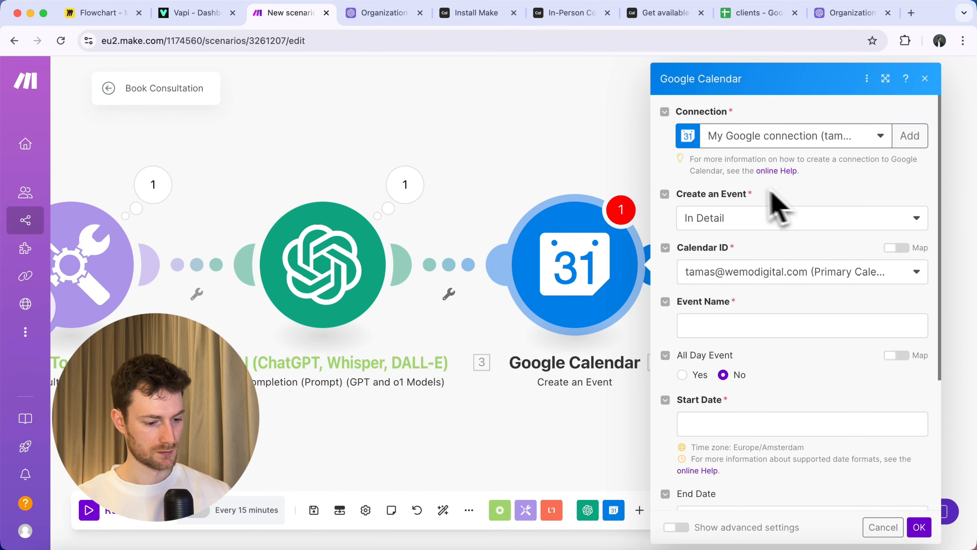
{"action": "left_click", "coordinate": [731, 325]}
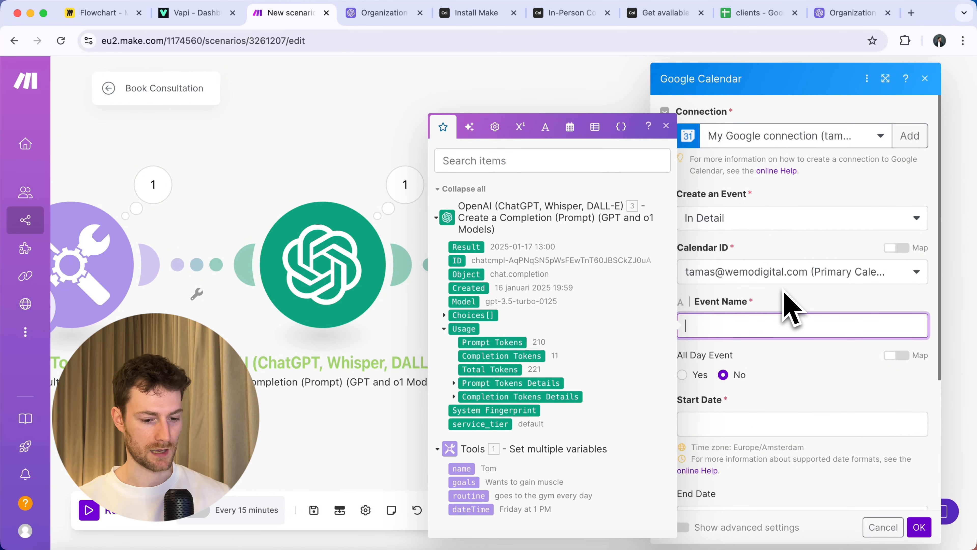
{"action": "left_click", "coordinate": [787, 306]}
{"action": "left_click", "coordinate": [745, 327]}
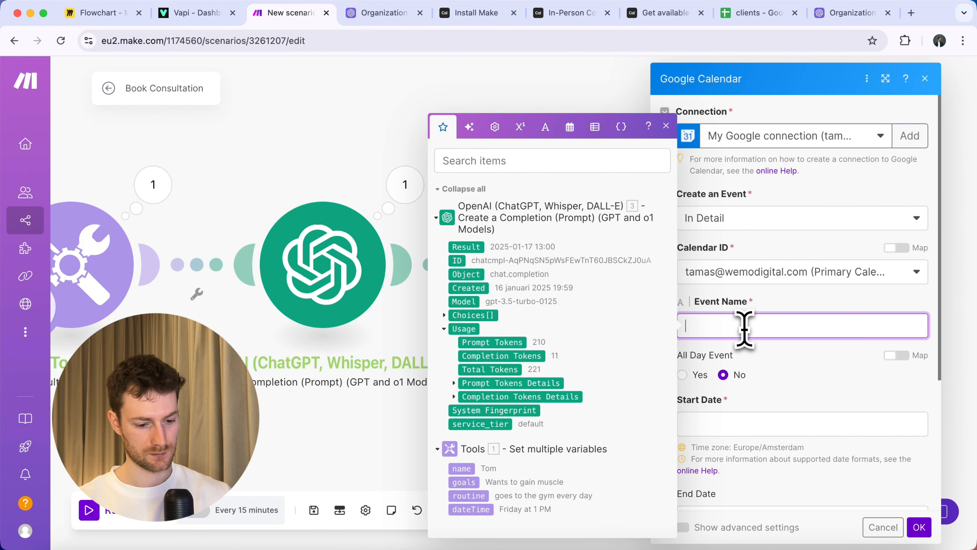
{"action": "left_click_drag", "start_coordinate": [461, 468], "coordinate": [675, 338]}
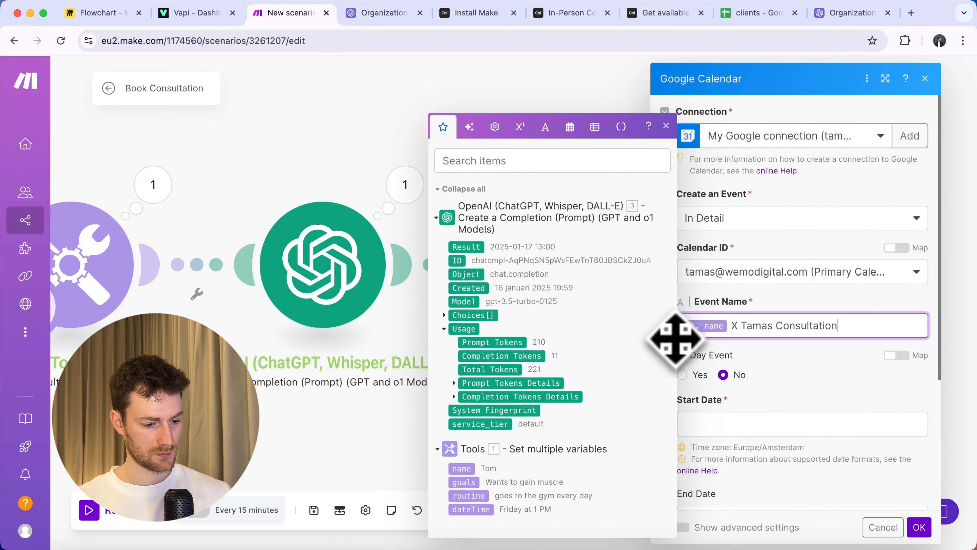
Set the event start date to the OpenAI Result with a 60-minute duration.
{"action": "scroll", "coordinate": [781, 393], "scroll_direction": "down", "scroll_amount": 3}
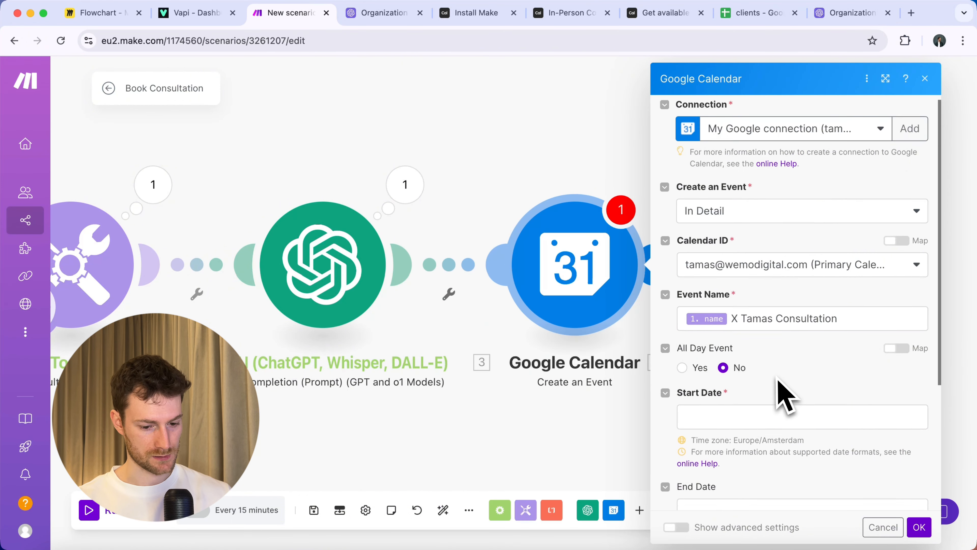
{"action": "left_click", "coordinate": [720, 333]}
{"action": "left_click", "coordinate": [468, 252]}
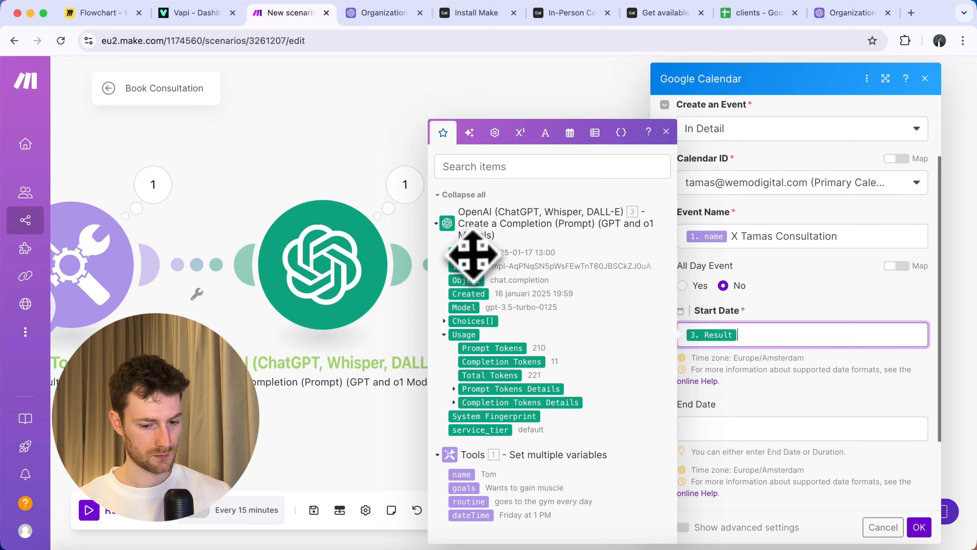
{"action": "scroll", "coordinate": [763, 345], "scroll_direction": "down", "scroll_amount": 3}
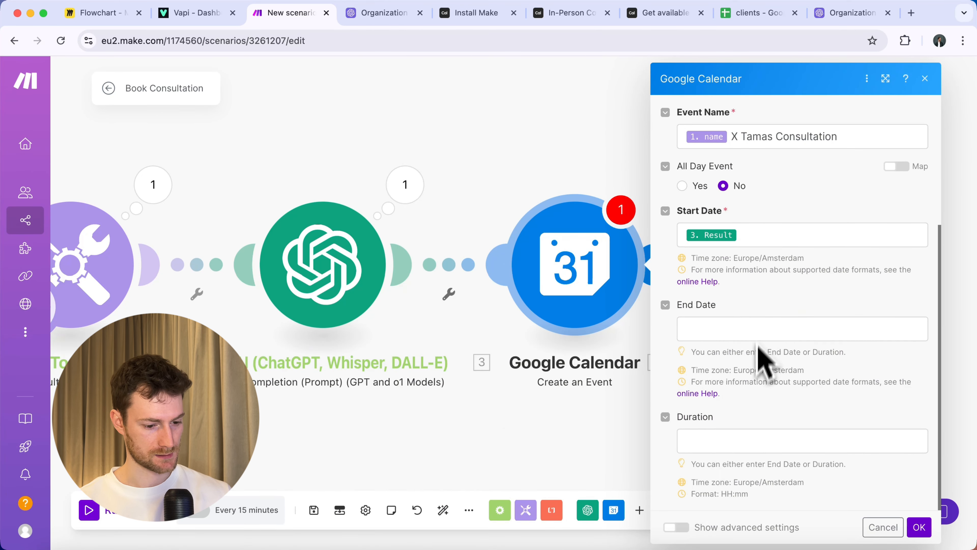
{"action": "left_click", "coordinate": [720, 440]}
{"action": "left_click", "coordinate": [783, 408]}
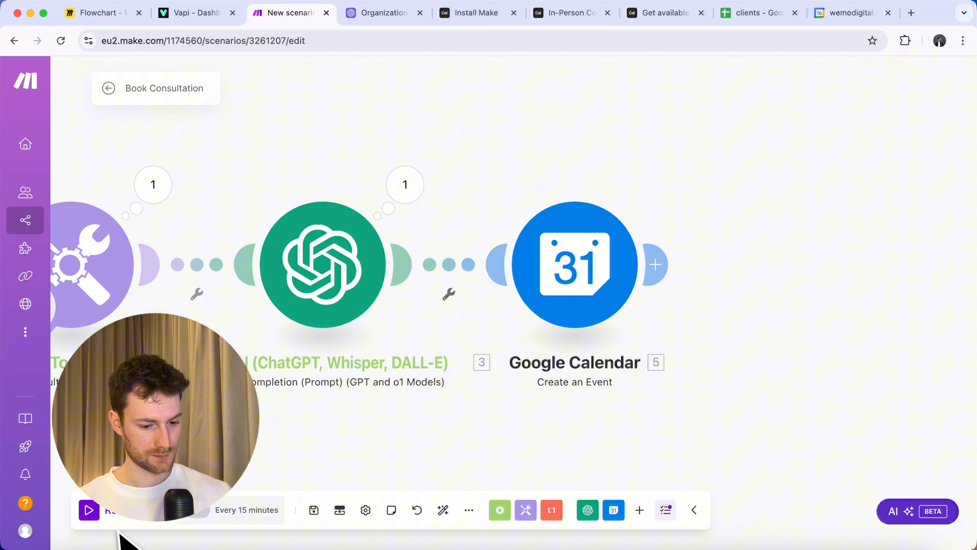
Run the scenario once and verify the 17 January 1–2pm consultation in Google Calendar.
{"action": "left_click", "coordinate": [123, 521]}
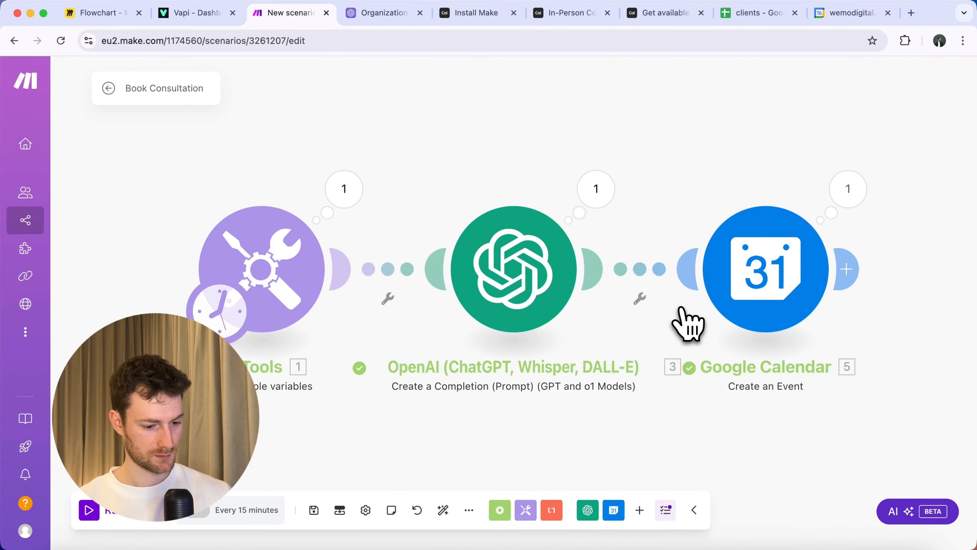
{"action": "left_click", "coordinate": [850, 12]}
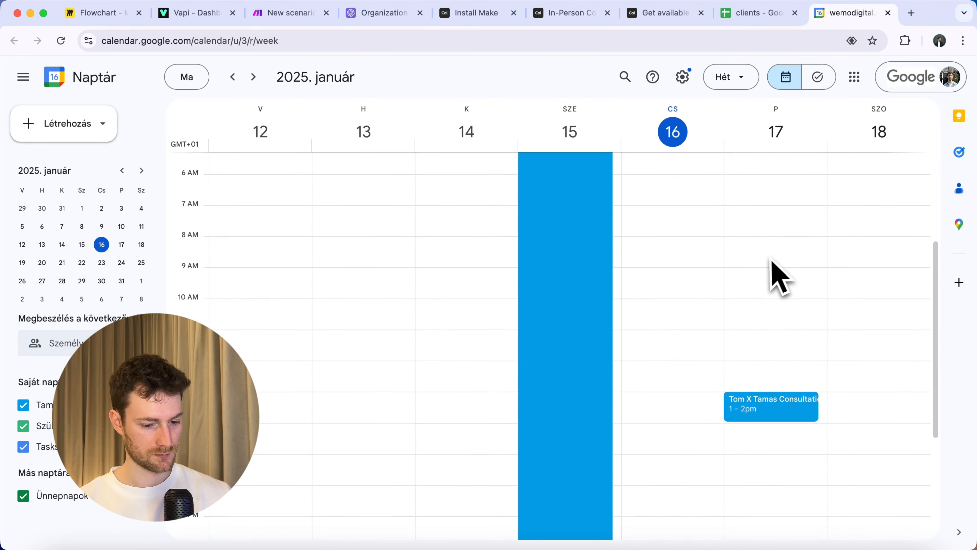
{"action": "scroll", "coordinate": [771, 264], "scroll_direction": "down", "scroll_amount": 4}
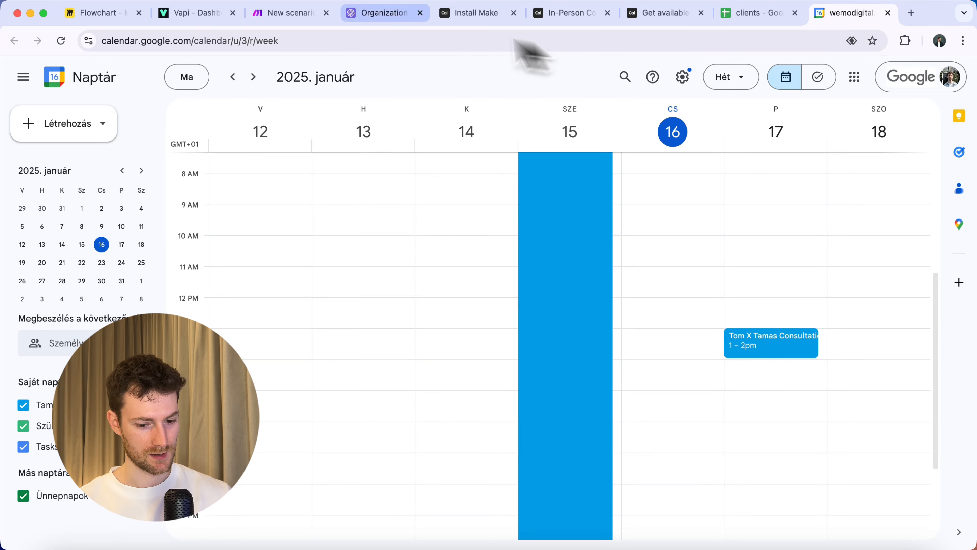
{"action": "left_click", "coordinate": [296, 13]}
{"action": "scroll", "coordinate": [461, 169], "scroll_direction": "right", "scroll_amount": 5}
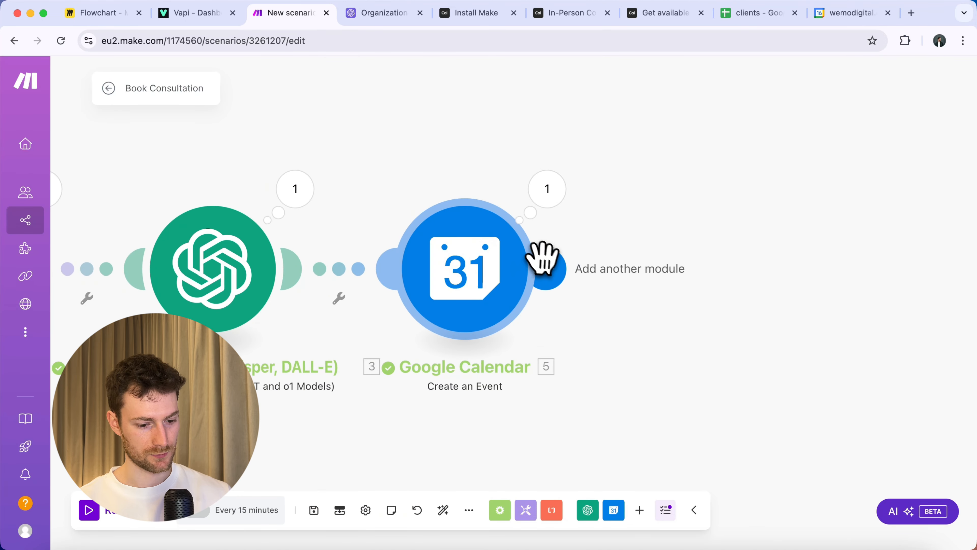
{"action": "left_click", "coordinate": [545, 268]}
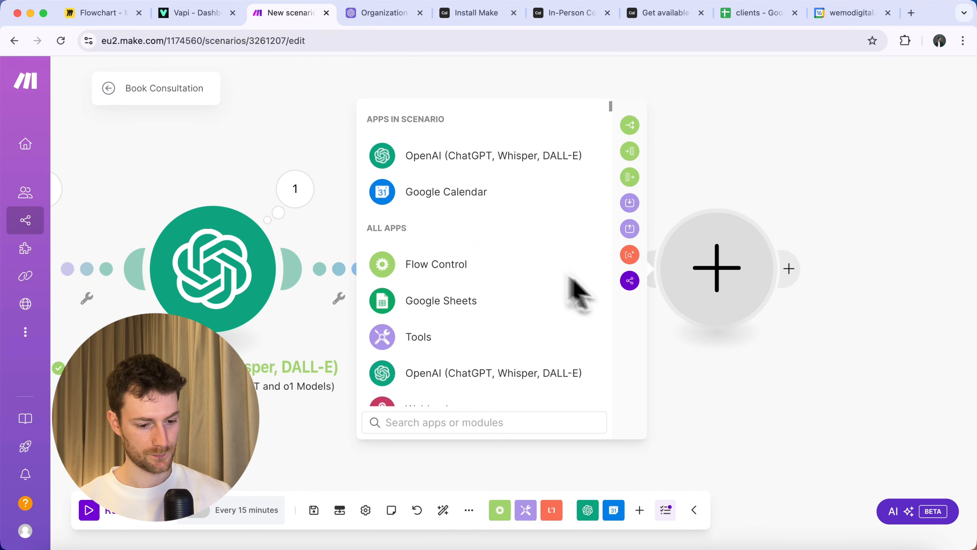
Add a Google Sheets Add a Row module on the existing connection, targeting the clients spreadsheet's Sheet1.
{"action": "left_click", "coordinate": [447, 311]}
{"action": "left_click", "coordinate": [443, 240]}
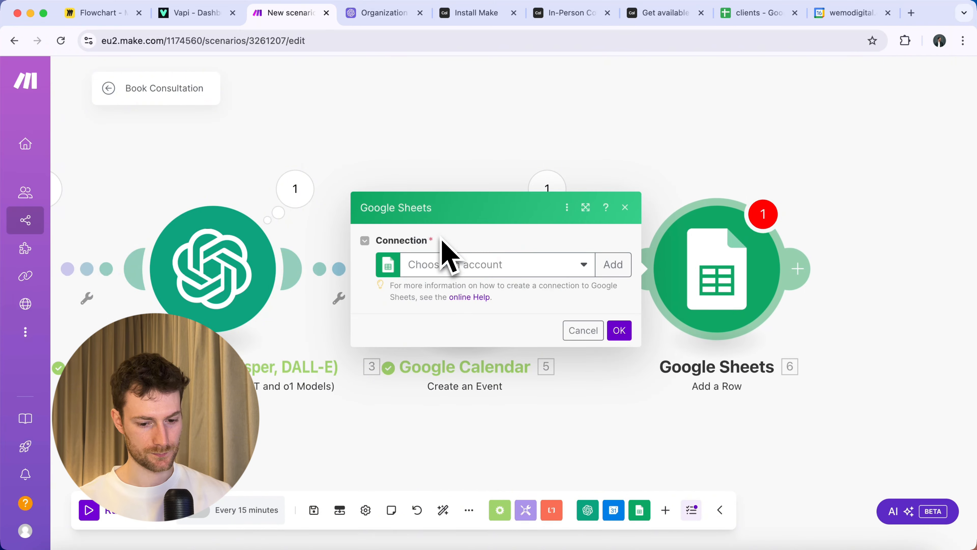
{"action": "left_click", "coordinate": [612, 264]}
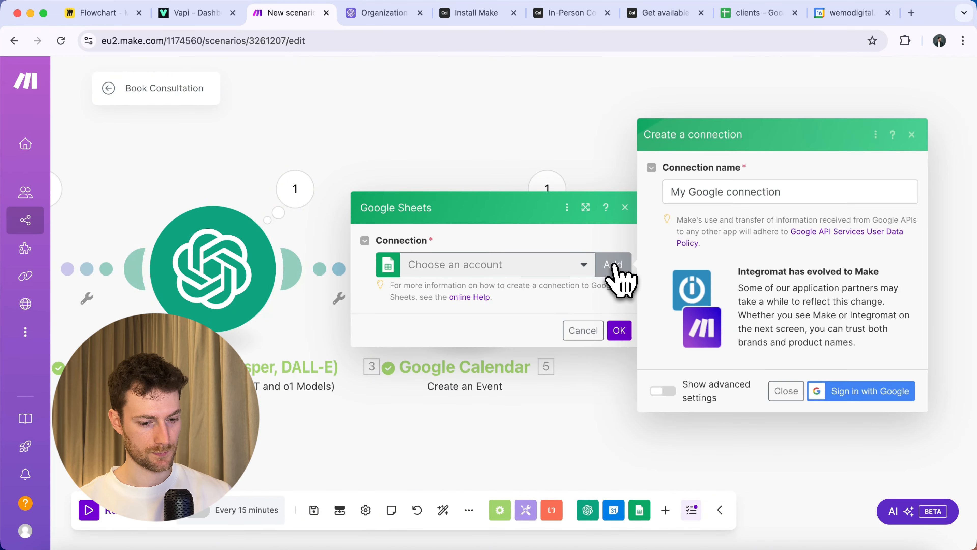
{"action": "left_click", "coordinate": [861, 391]}
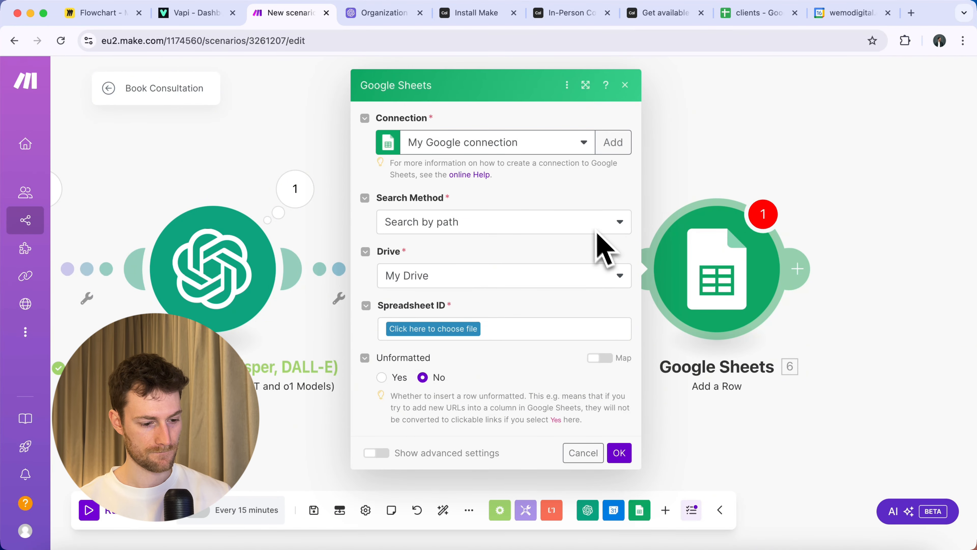
{"action": "left_click", "coordinate": [442, 329]}
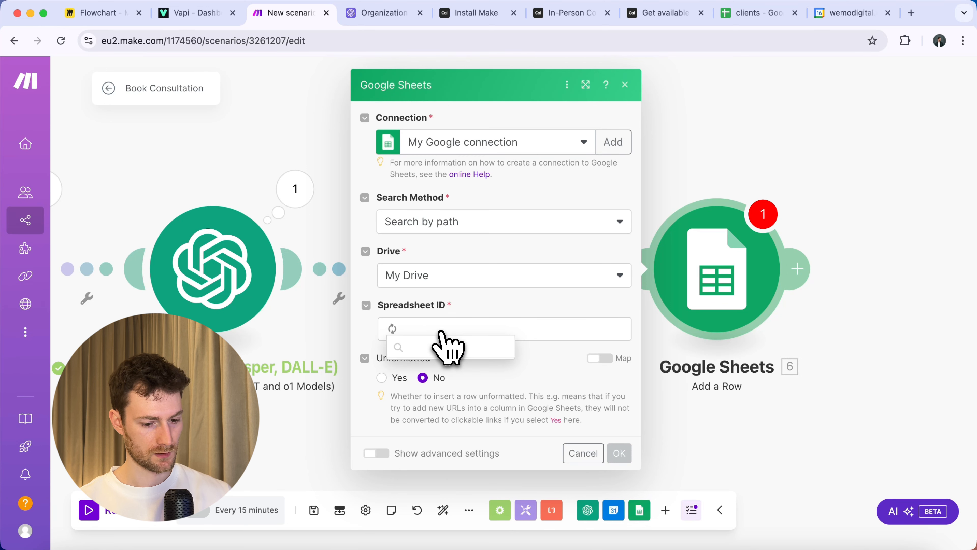
{"action": "left_click", "coordinate": [450, 367]}
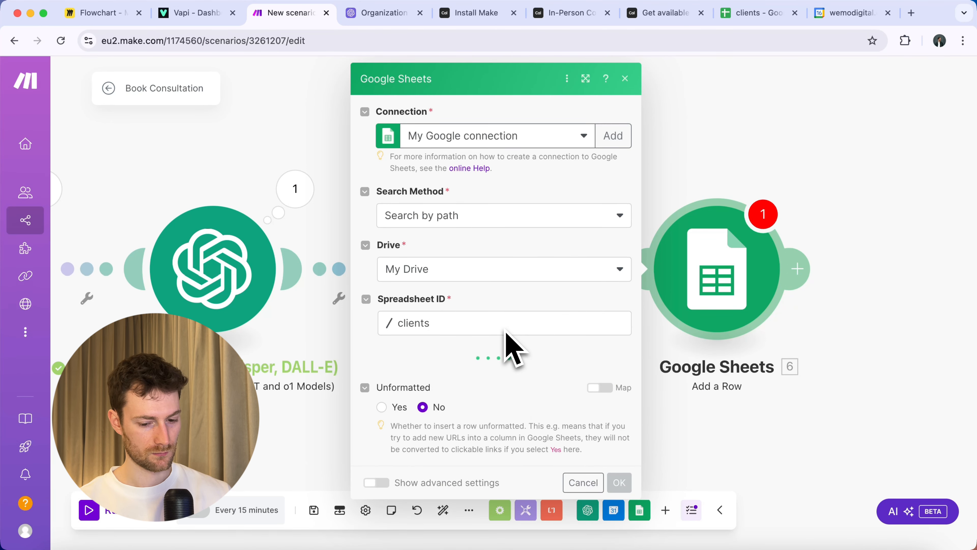
{"action": "left_click", "coordinate": [474, 381]}
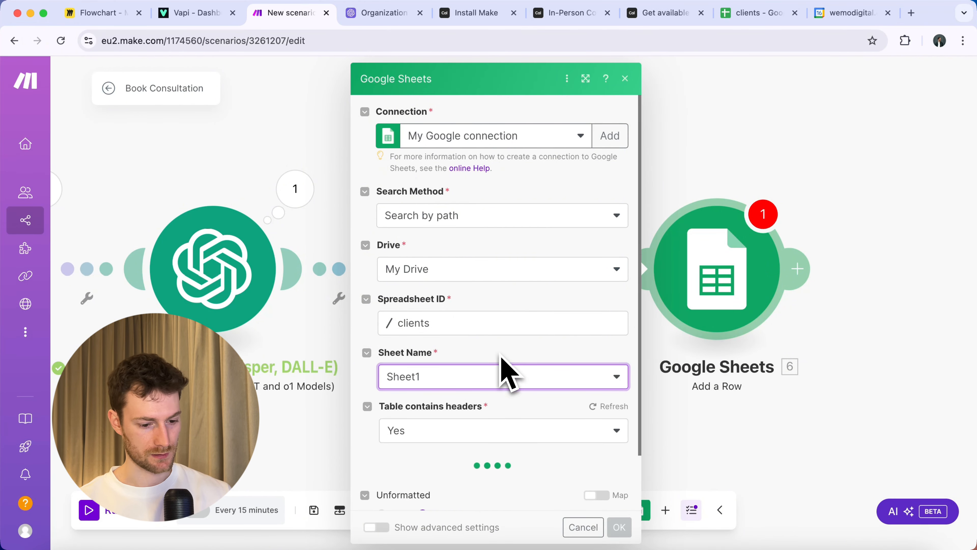
Map name, goals, routine and dateTime into columns A–D and save the row settings.
{"action": "scroll", "coordinate": [502, 372], "scroll_direction": "down", "scroll_amount": 6}
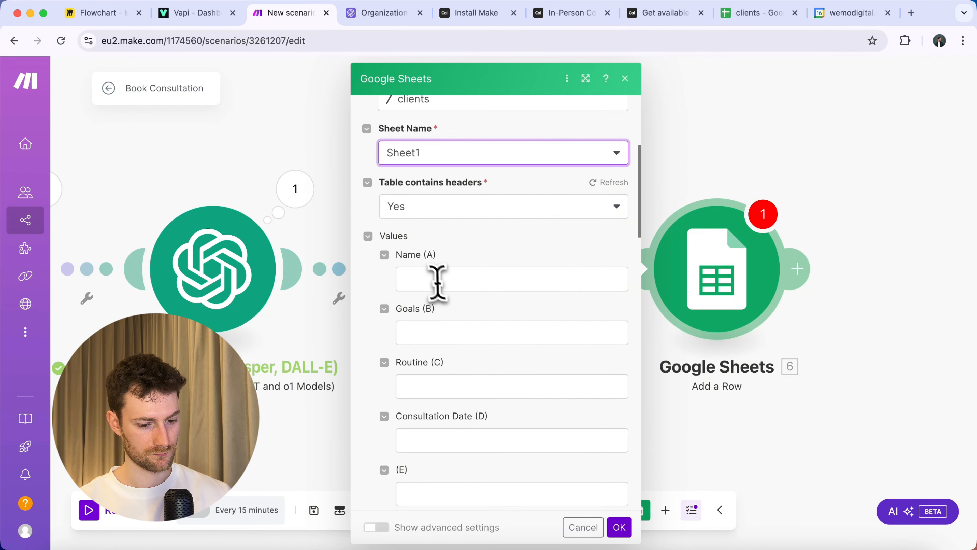
{"action": "left_click", "coordinate": [437, 281]}
{"action": "scroll", "coordinate": [692, 327], "scroll_direction": "down", "scroll_amount": 10}
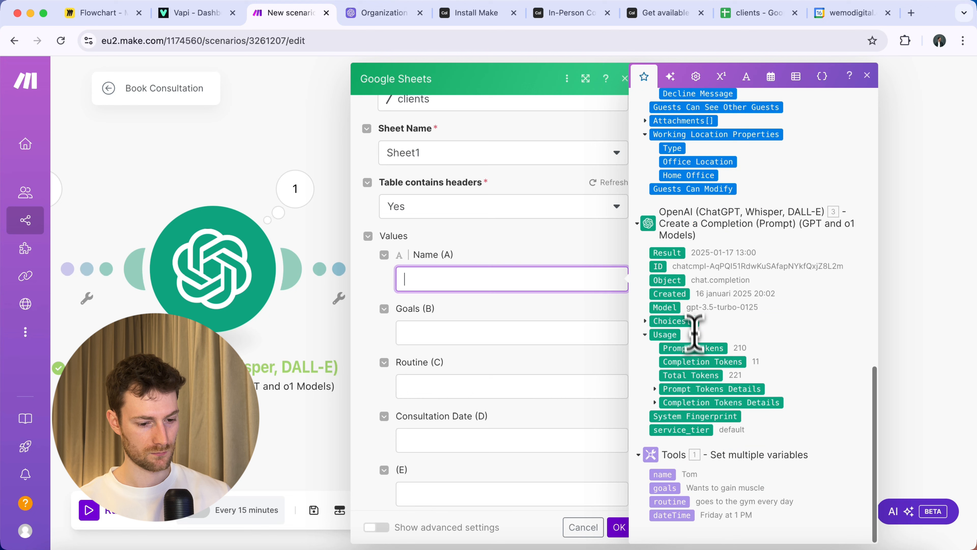
{"action": "left_click", "coordinate": [669, 477]}
{"action": "left_click", "coordinate": [527, 334]}
{"action": "left_click", "coordinate": [663, 485]}
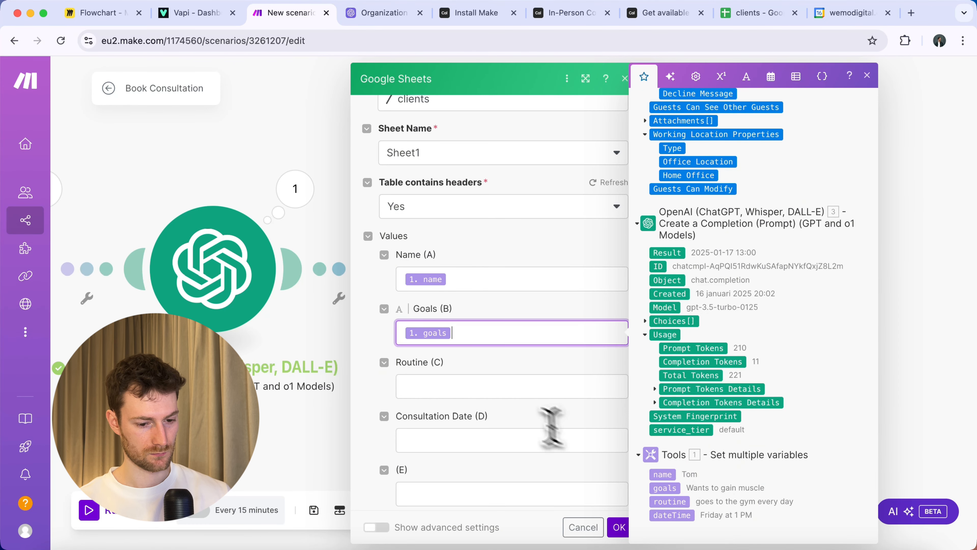
{"action": "left_click", "coordinate": [504, 385]}
{"action": "left_click", "coordinate": [670, 500]}
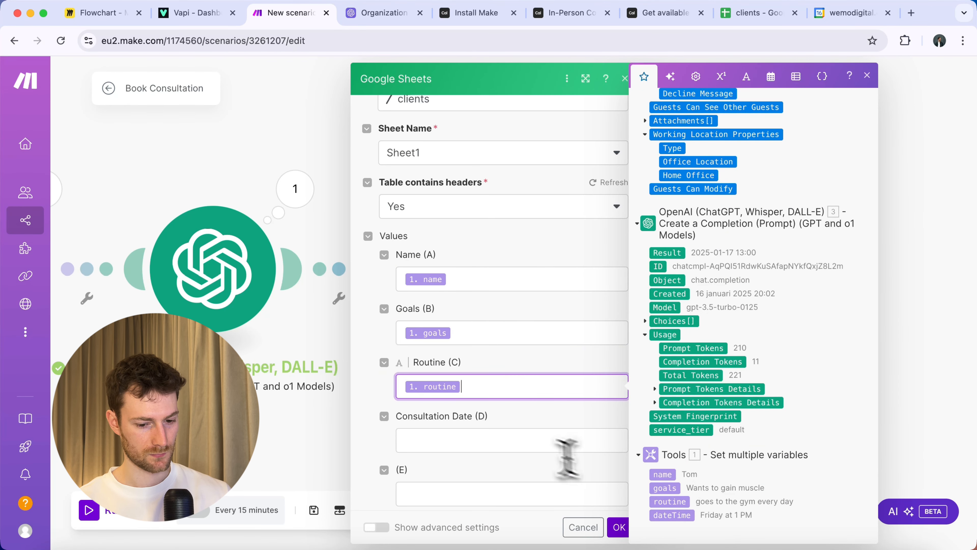
{"action": "left_click", "coordinate": [502, 438]}
{"action": "left_click", "coordinate": [674, 515]}
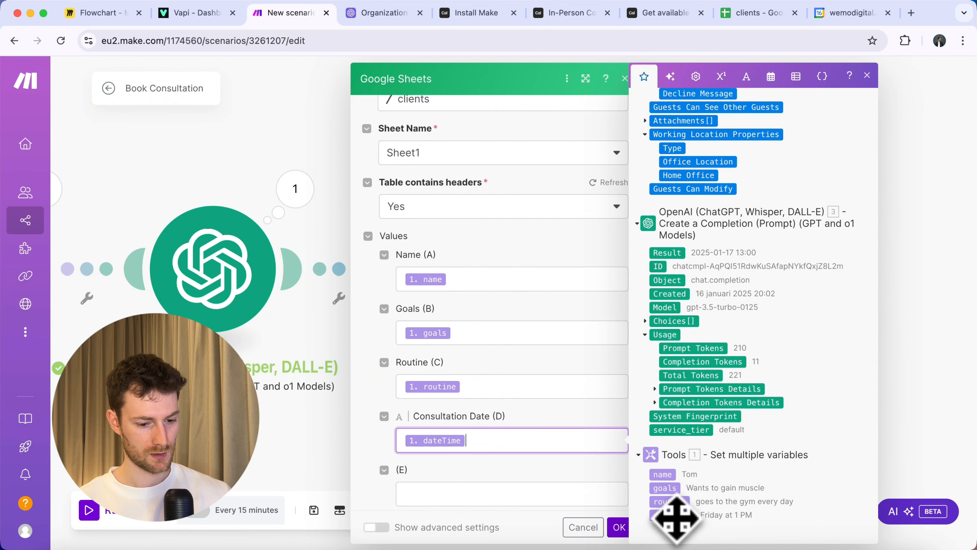
{"action": "left_click", "coordinate": [563, 429]}
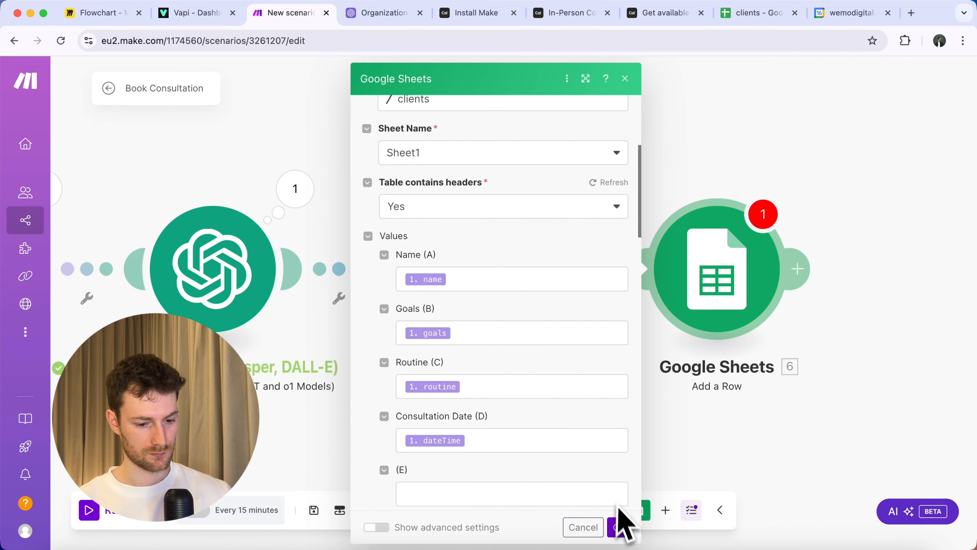
{"action": "left_click", "coordinate": [620, 528]}
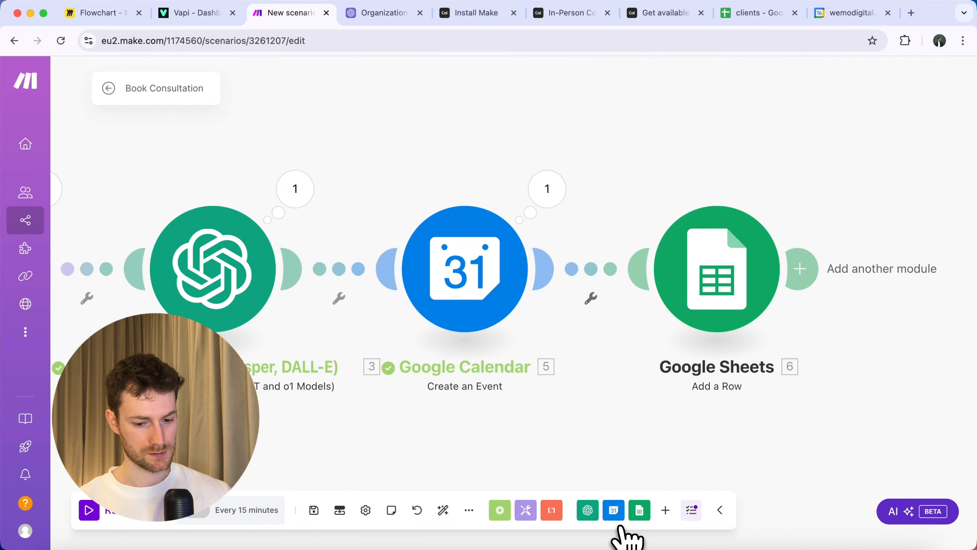
Run the scenario once and check the new row in the clients spreadsheet.
{"action": "left_click", "coordinate": [129, 512]}
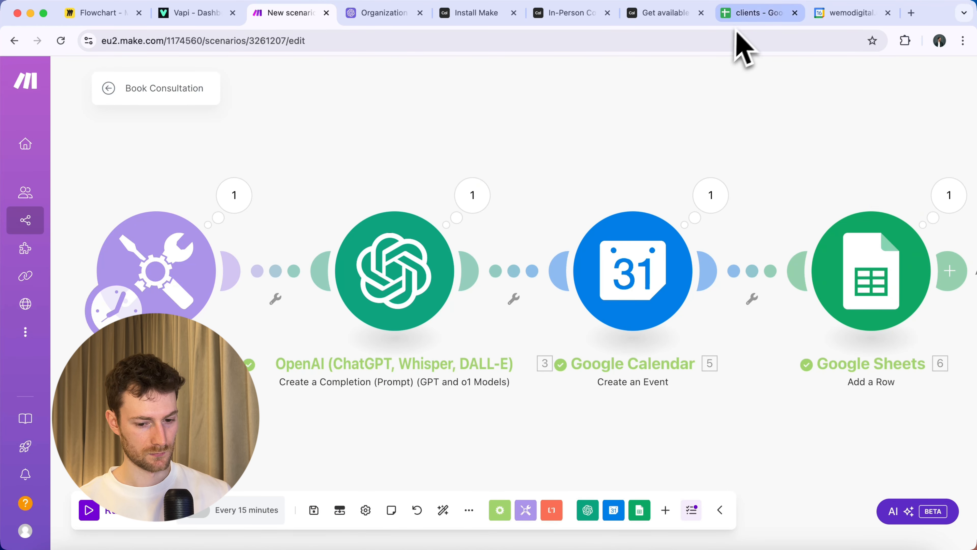
{"action": "left_click", "coordinate": [751, 21]}
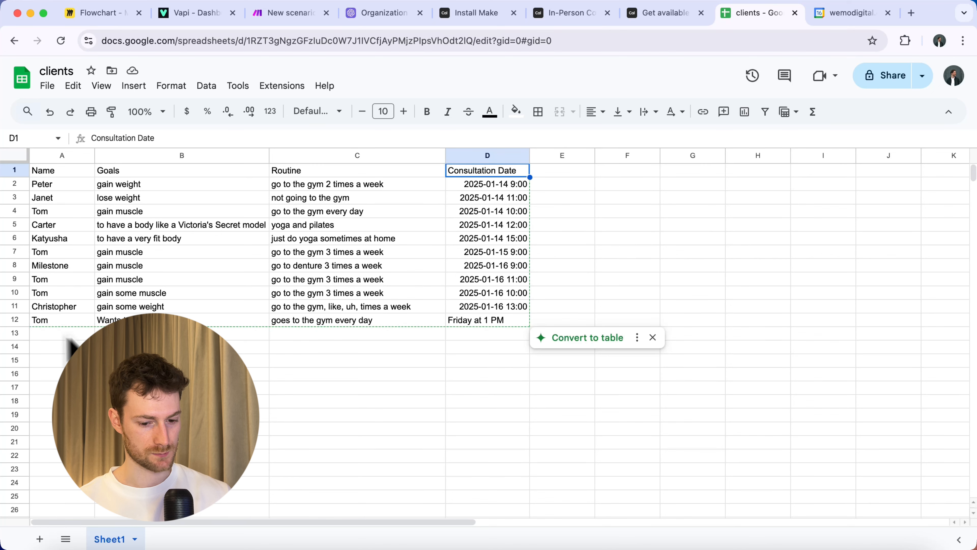
{"action": "left_click", "coordinate": [295, 17]}
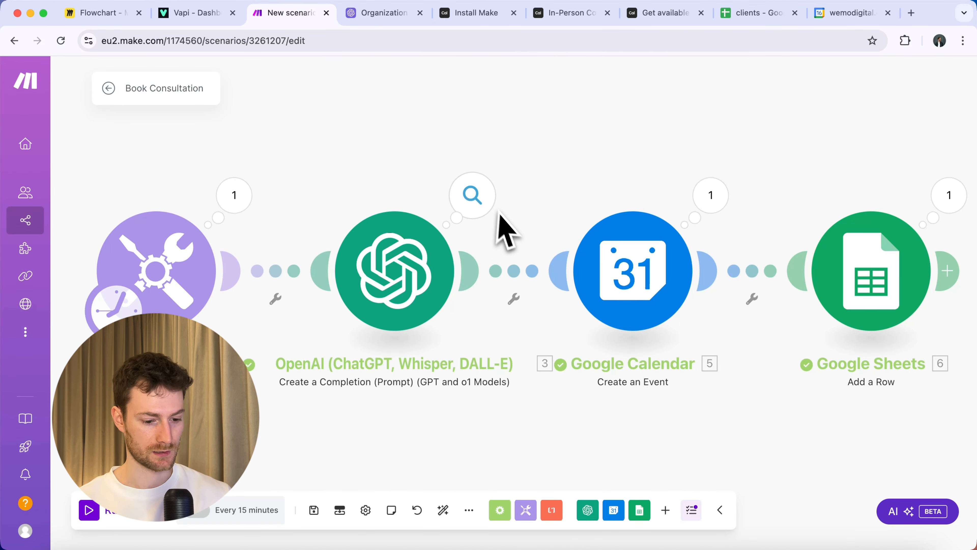
Delete the Tools module and make a Webhooks Custom webhook the first module.
{"action": "left_click_drag", "start_coordinate": [427, 188], "coordinate": [671, 171]}
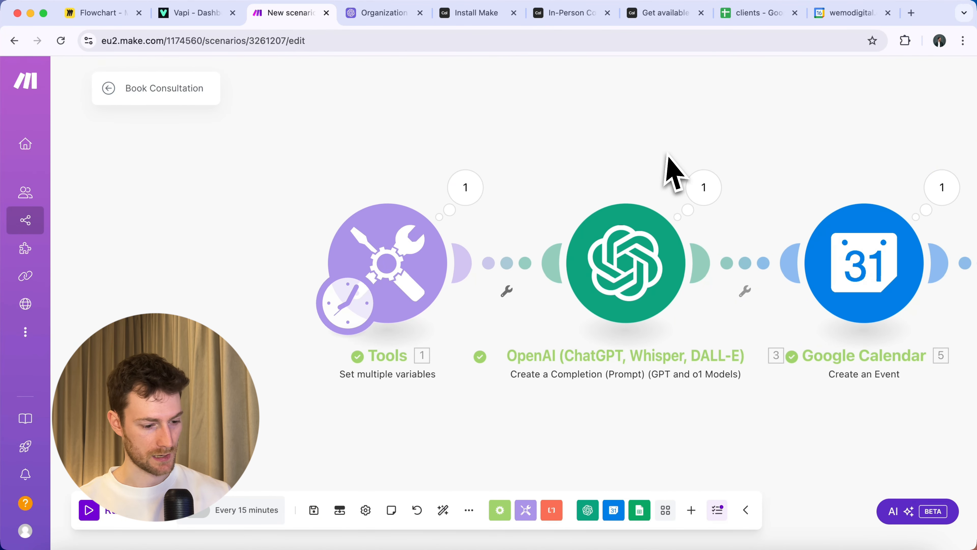
{"action": "right_click", "coordinate": [408, 258]}
{"action": "left_click", "coordinate": [462, 434]}
{"action": "left_click", "coordinate": [394, 263]}
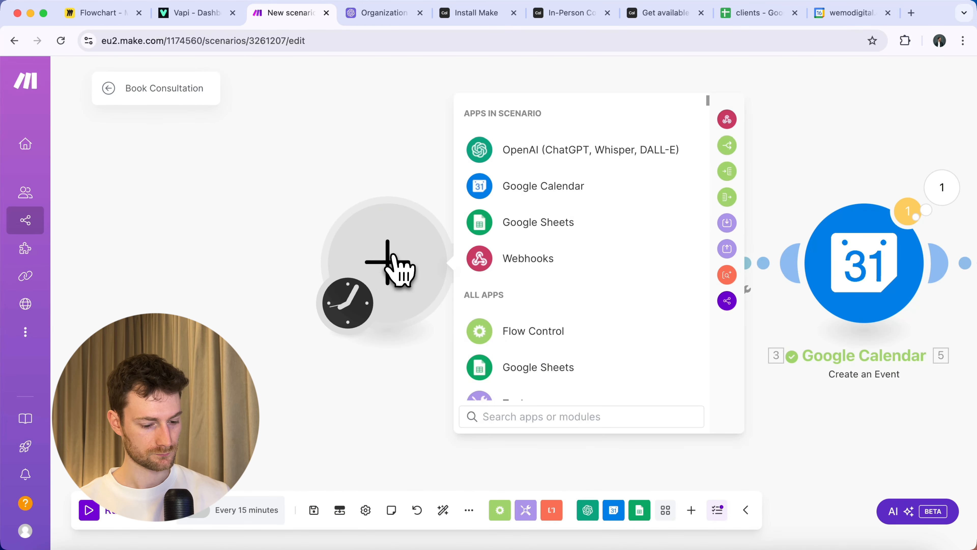
{"action": "left_click", "coordinate": [523, 262]}
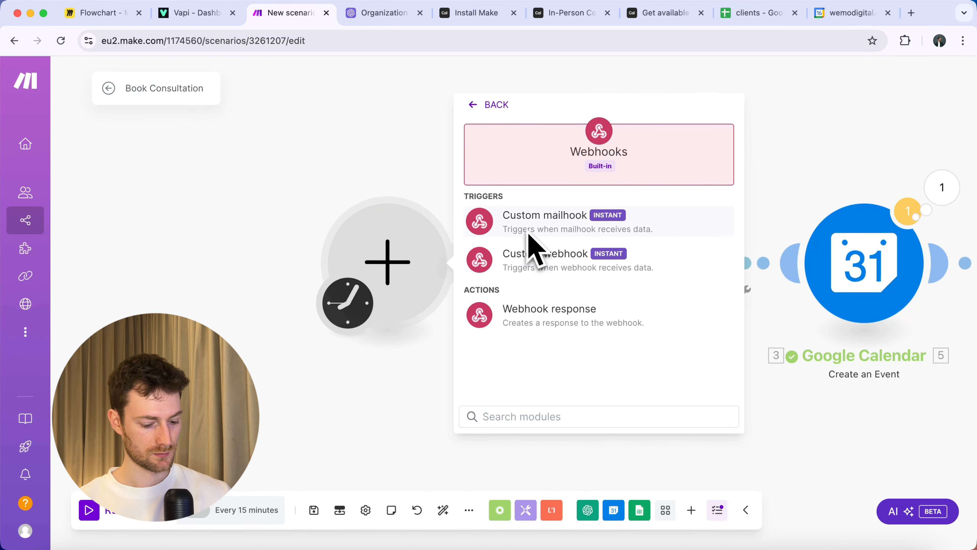
{"action": "left_click", "coordinate": [534, 257]}
Paste the webhook address as the Vapi bookSlot tool's Server URL.
{"action": "left_click", "coordinate": [656, 287]}
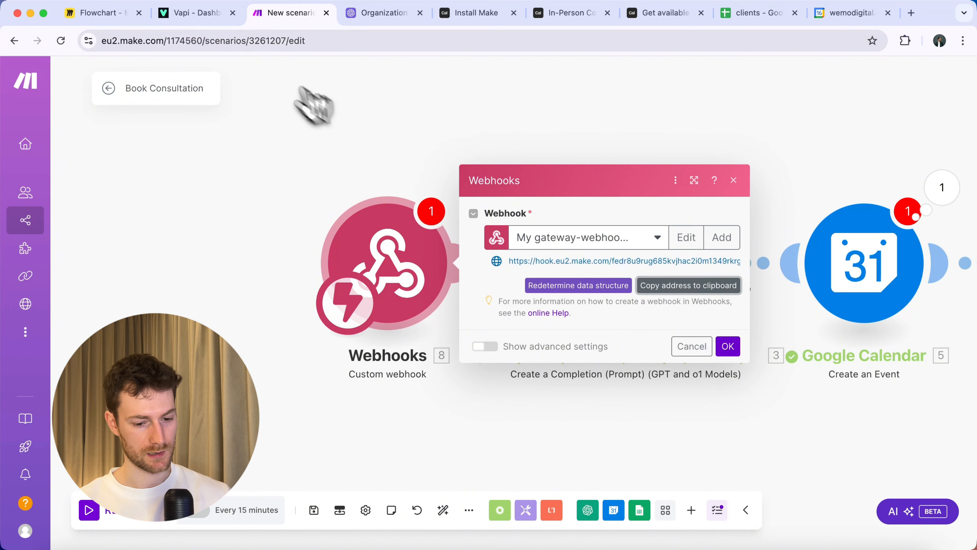
{"action": "left_click", "coordinate": [206, 23]}
{"action": "left_click", "coordinate": [526, 319]}
{"action": "key", "text": "super+a"}
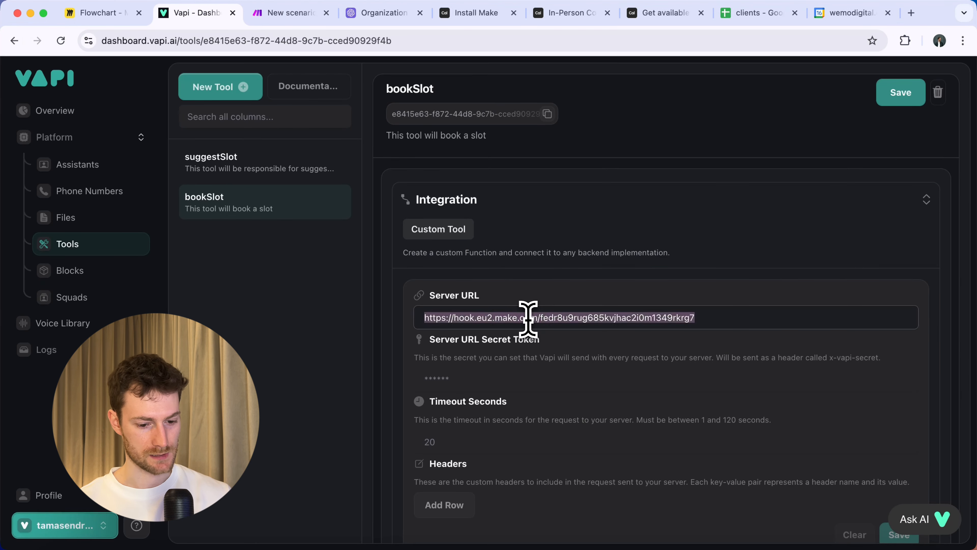
{"action": "left_click", "coordinate": [295, 14]}
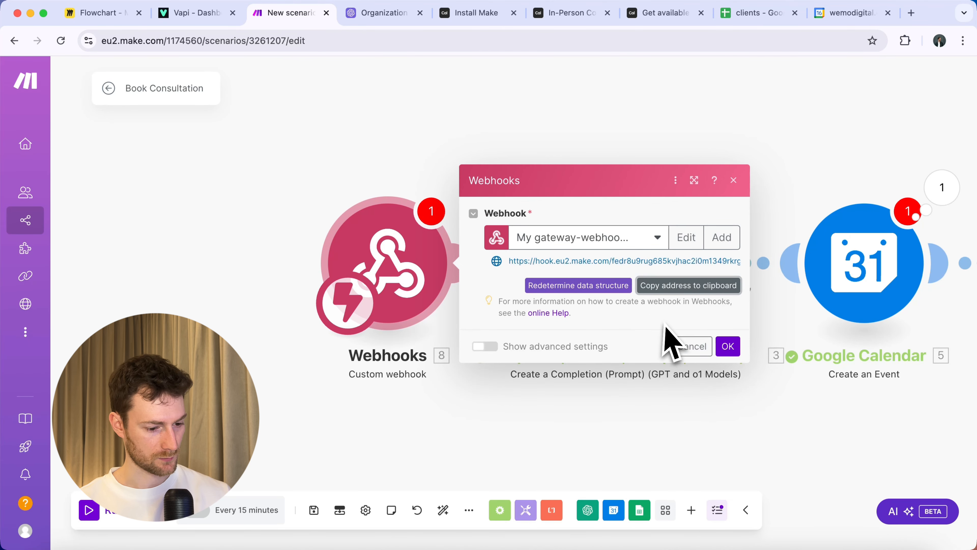
Confirm the webhook trigger settings and review its received tool-call data.
{"action": "left_click", "coordinate": [728, 346]}
{"action": "left_click", "coordinate": [506, 289]}
{"action": "left_click", "coordinate": [532, 300]}
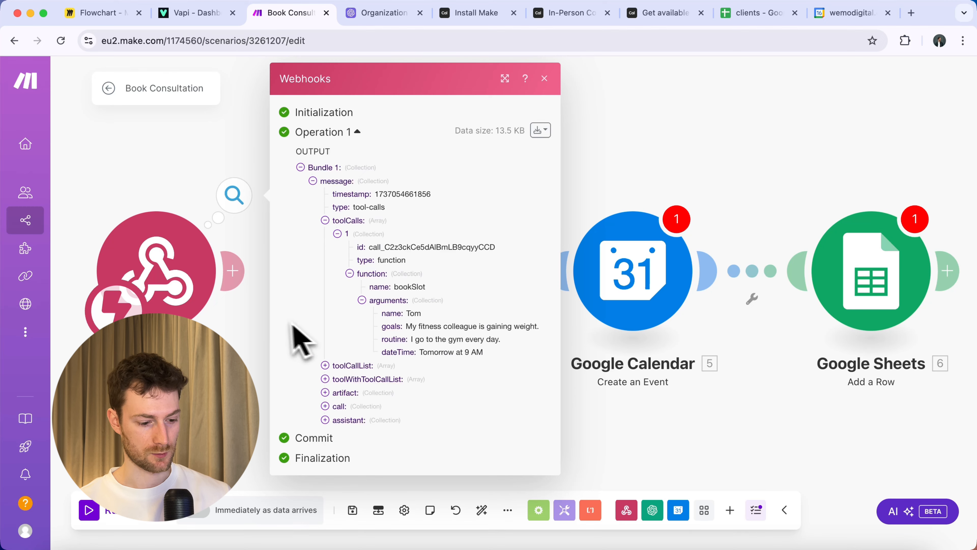
{"action": "left_click", "coordinate": [256, 323]}
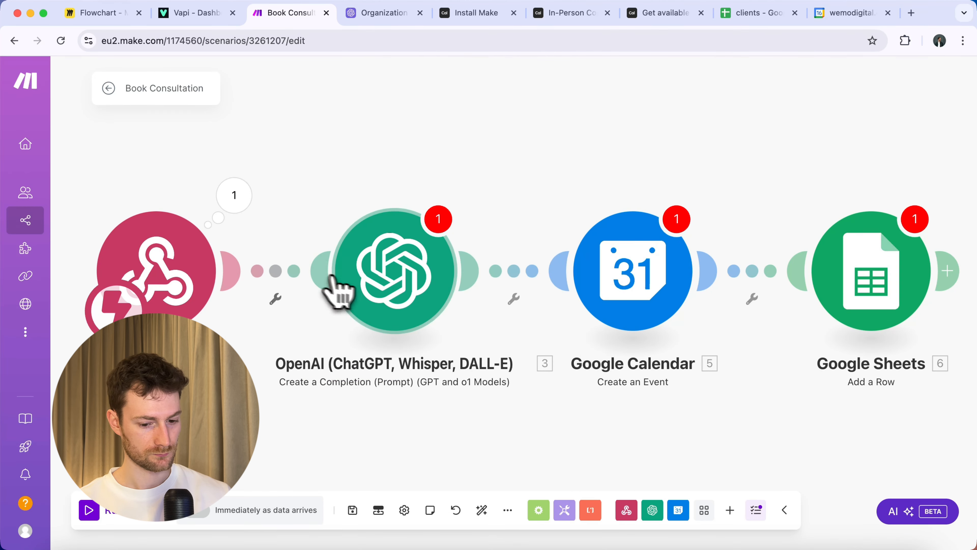
Remap the OpenAI date prompt and the Calendar event name to the tool-call arguments.
{"action": "left_click", "coordinate": [411, 302]}
{"action": "scroll", "coordinate": [633, 367], "scroll_direction": "down", "scroll_amount": 10}
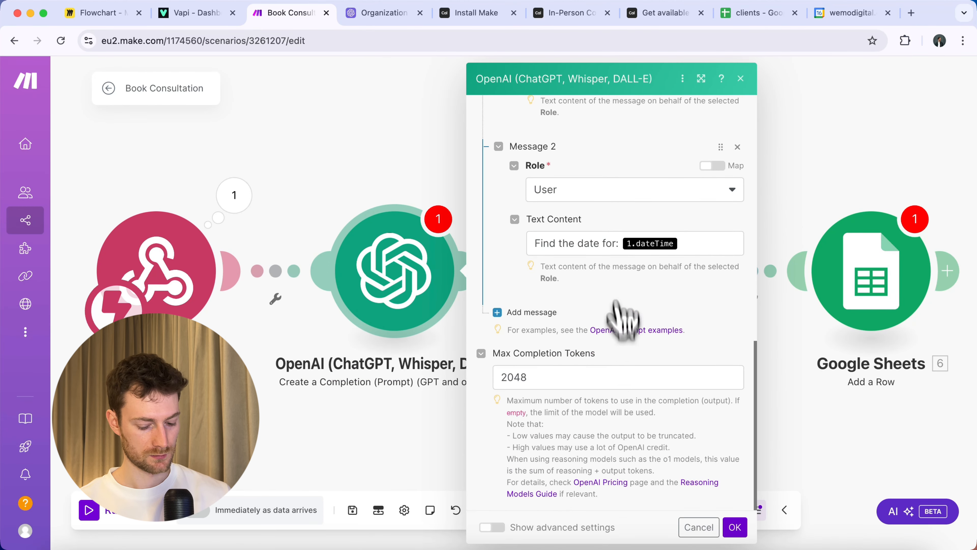
{"action": "left_click", "coordinate": [688, 243]}
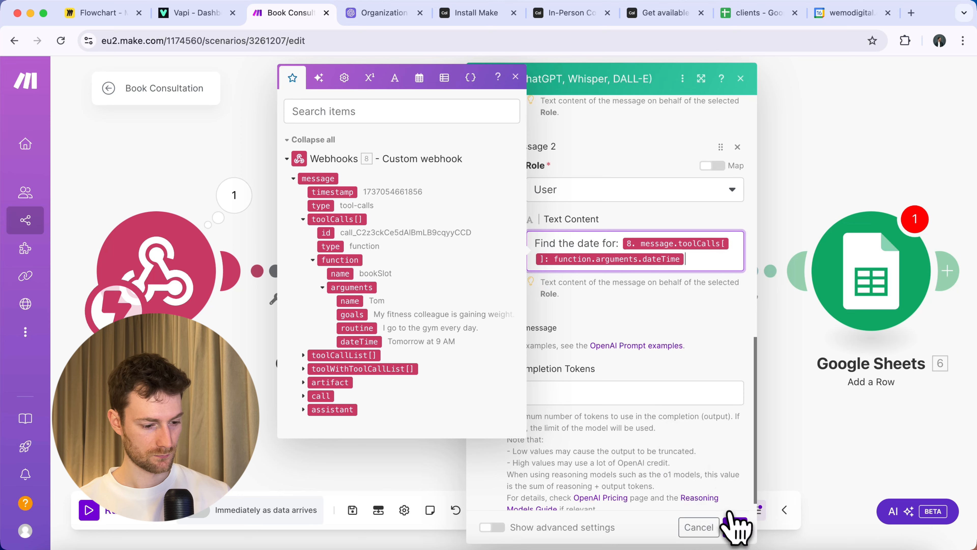
{"action": "left_click", "coordinate": [734, 526]}
{"action": "left_click", "coordinate": [646, 295]}
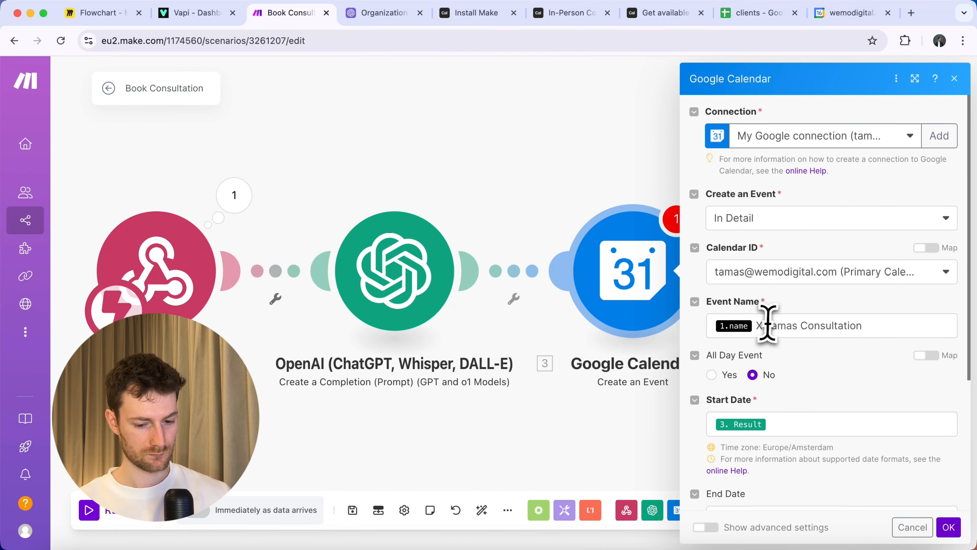
{"action": "left_click", "coordinate": [767, 323]}
{"action": "left_click", "coordinate": [534, 462]}
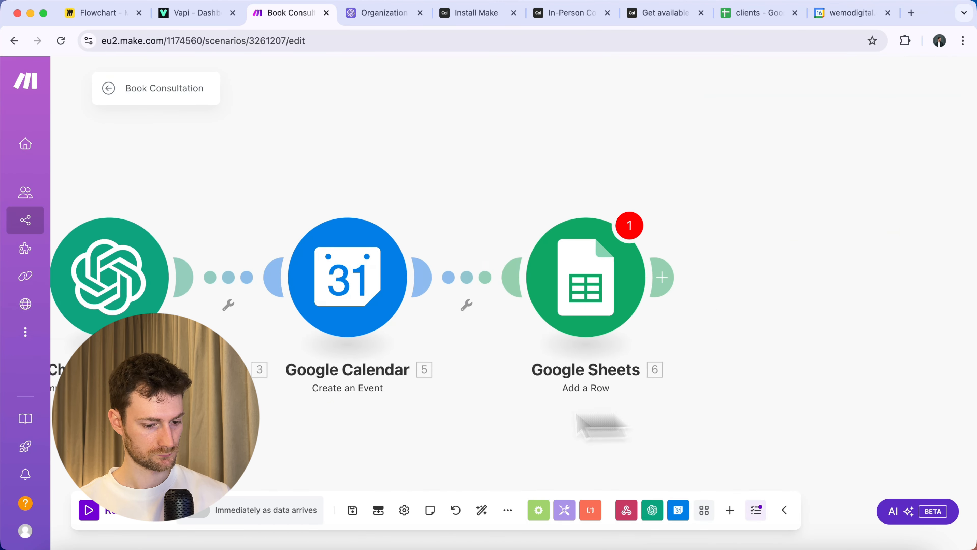
Replace the Sheets Name (A) and Goals (B) values with the tool-call name and goals.
{"action": "left_click", "coordinate": [561, 301]}
{"action": "scroll", "coordinate": [769, 316], "scroll_direction": "down", "scroll_amount": 3}
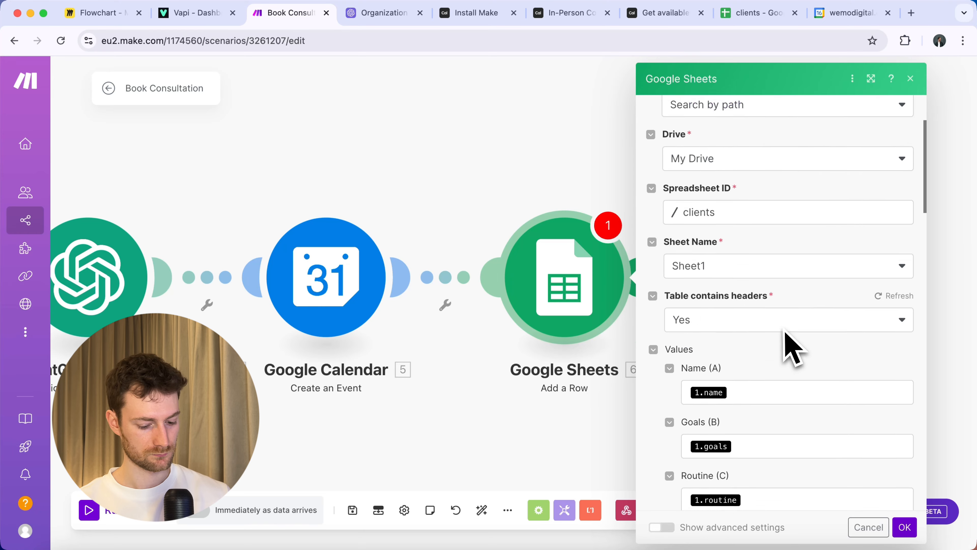
{"action": "scroll", "coordinate": [781, 333], "scroll_direction": "down", "scroll_amount": 2}
{"action": "left_click", "coordinate": [768, 341]}
{"action": "key", "text": "BackSpace"}
{"action": "left_click", "coordinate": [503, 408]}
{"action": "left_click", "coordinate": [750, 416]}
{"action": "key", "text": "BackSpace"}
{"action": "left_click", "coordinate": [516, 420]}
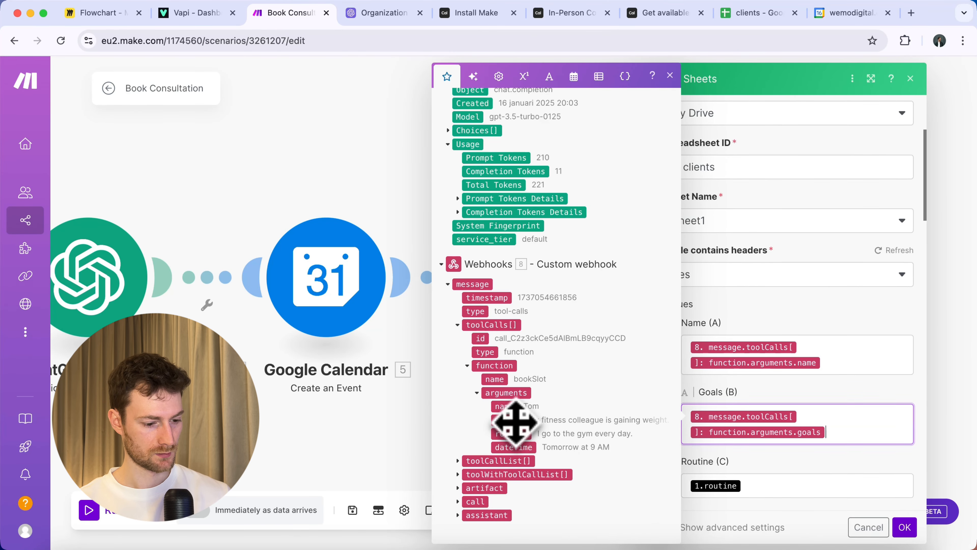
Replace the Sheets Routine (C) and Consultation Date (D) values with the tool-call routine and dateTime.
{"action": "scroll", "coordinate": [761, 489], "scroll_direction": "down", "scroll_amount": 3}
{"action": "left_click", "coordinate": [756, 382]}
{"action": "key", "text": "BackSpace"}
{"action": "left_click", "coordinate": [508, 433]}
{"action": "left_click", "coordinate": [748, 450]}
{"action": "key", "text": "BackSpace"}
{"action": "left_click", "coordinate": [508, 446]}
{"action": "left_click", "coordinate": [904, 526]}
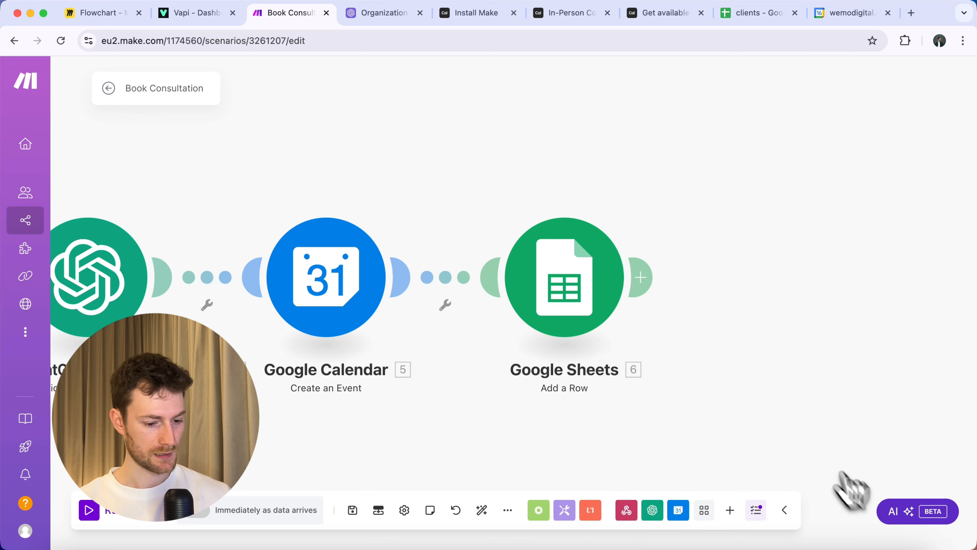
Add a Webhooks > Webhook response module after Google Sheets, mapping the toolCalls[] id into toolCallId.
{"action": "left_click", "coordinate": [640, 277]}
{"action": "left_click", "coordinate": [730, 177]}
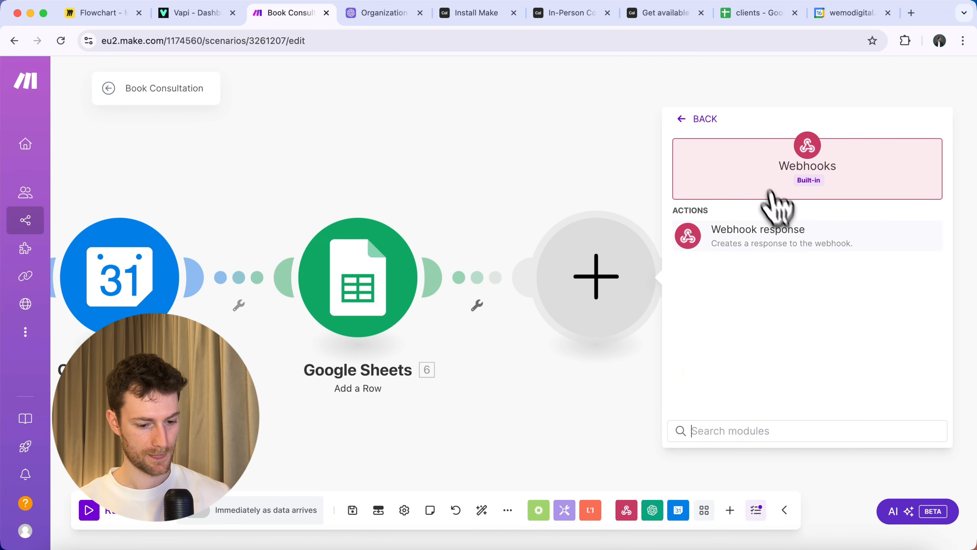
{"action": "left_click", "coordinate": [766, 232]}
{"action": "left_click", "coordinate": [746, 321]}
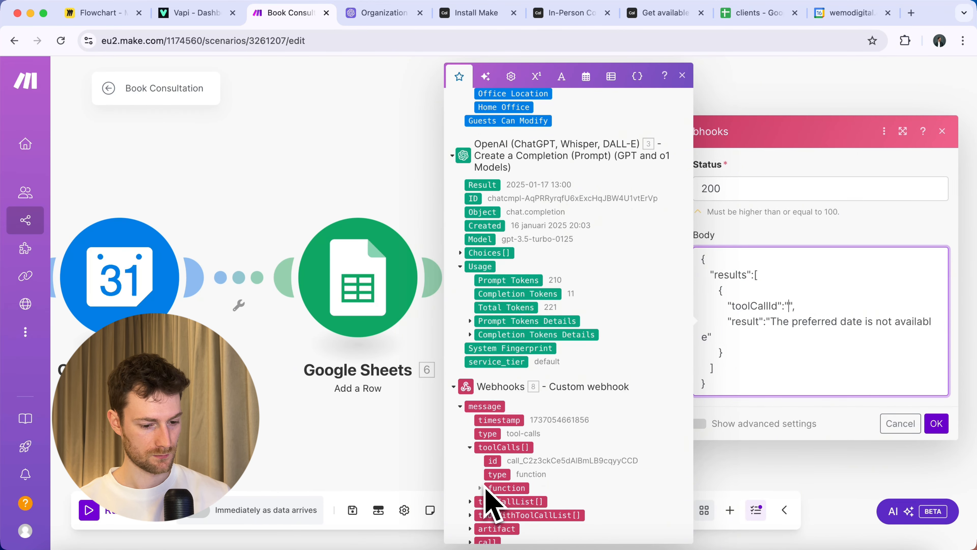
{"action": "left_click", "coordinate": [496, 460]}
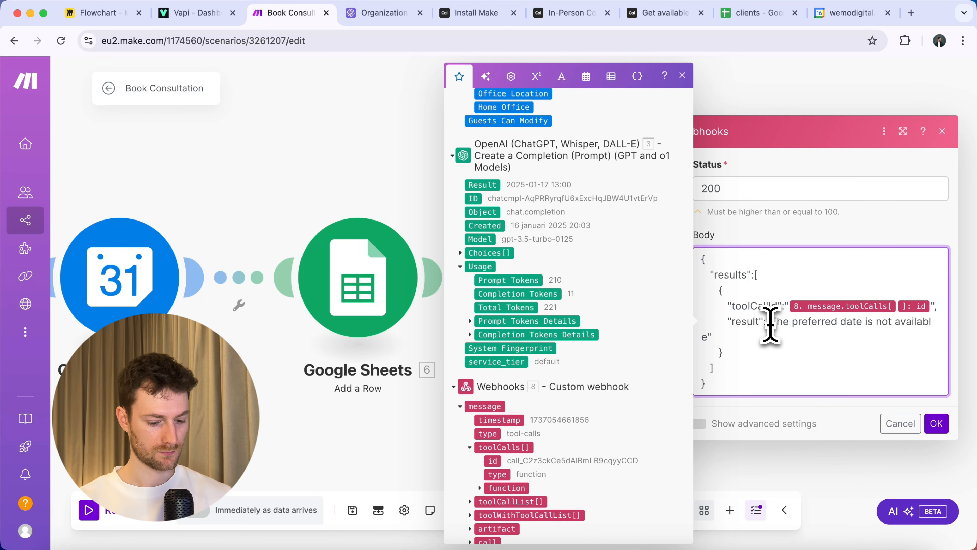
Replace the not-available result with a booking-confirmation message, run once, and view the clients spreadsheet.
{"action": "left_click_drag", "start_coordinate": [770, 324], "coordinate": [727, 336]}
{"action": "key", "text": "BackSpace"}
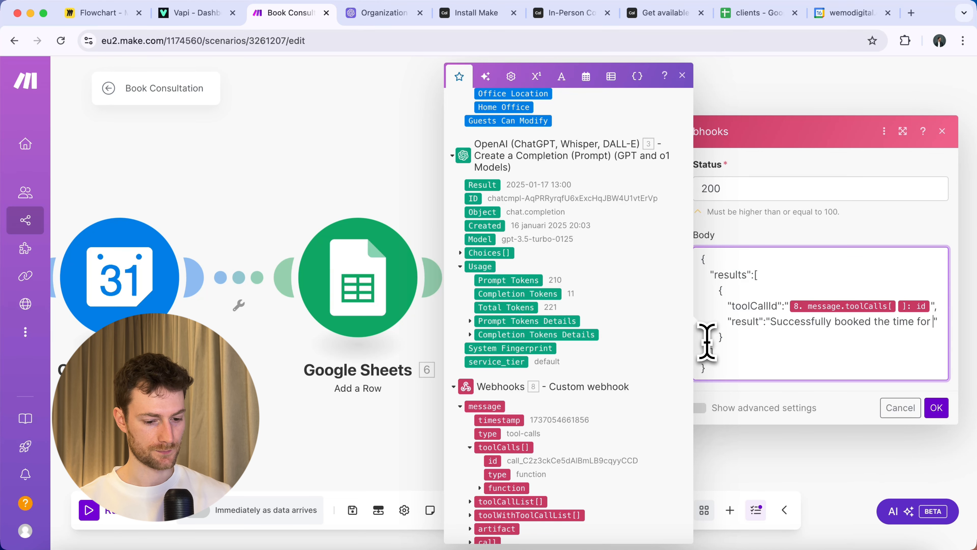
{"action": "type", "text": "the consultation"}
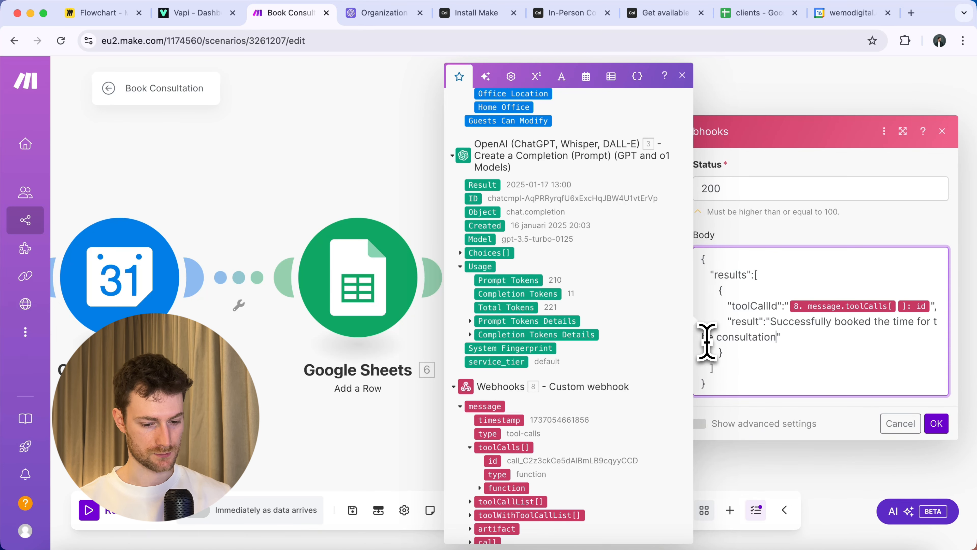
{"action": "left_click", "coordinate": [937, 423]}
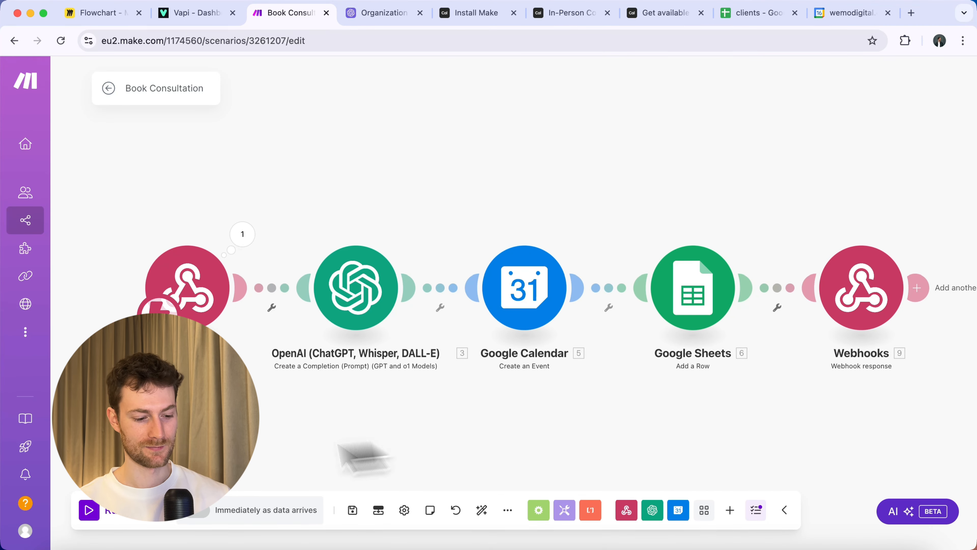
{"action": "left_click", "coordinate": [110, 515]}
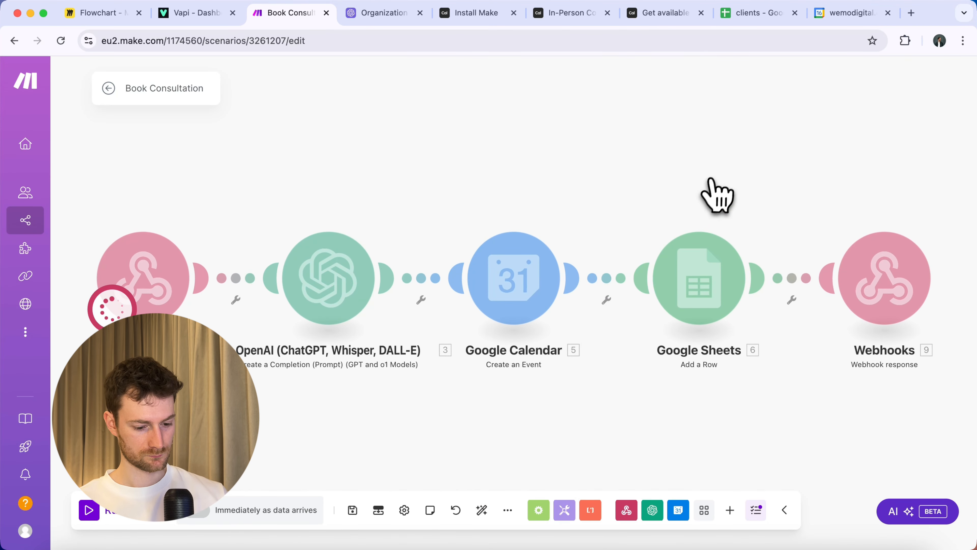
{"action": "left_click", "coordinate": [753, 14]}
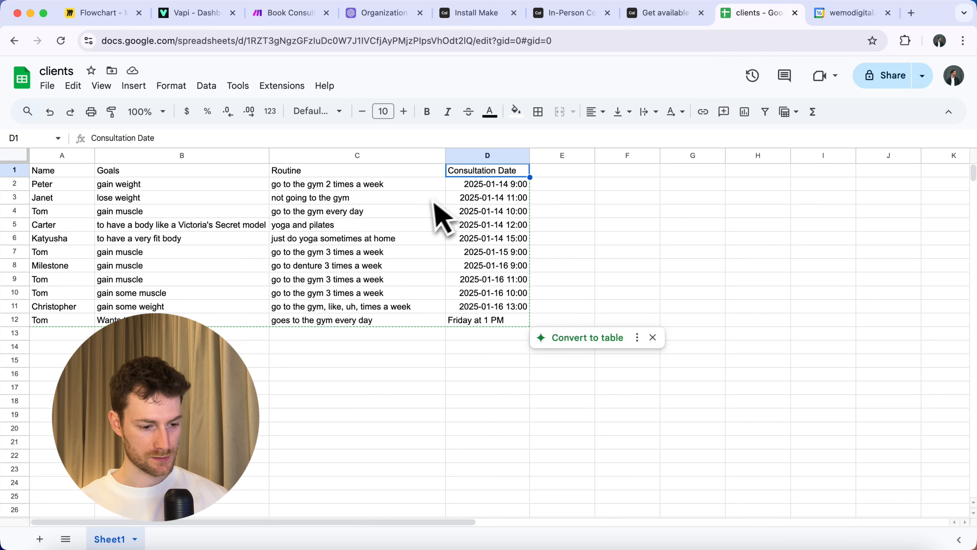